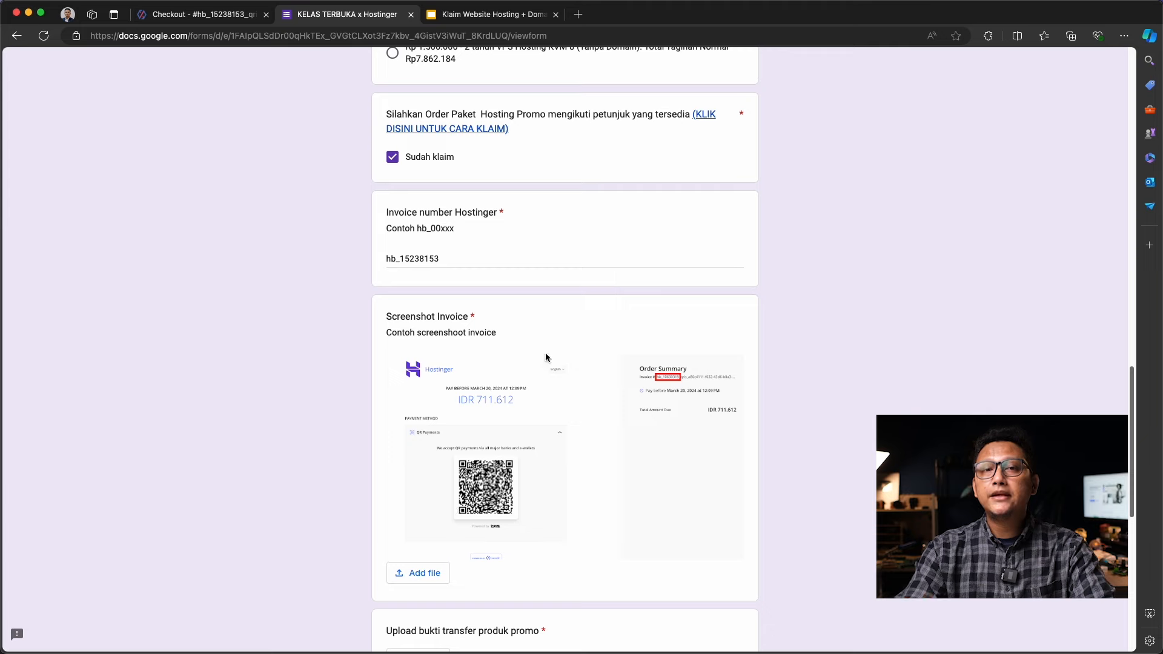
# Screenshot the Xendit checkout invoice and attach it to the registration form
pyautogui.click(188, 15)
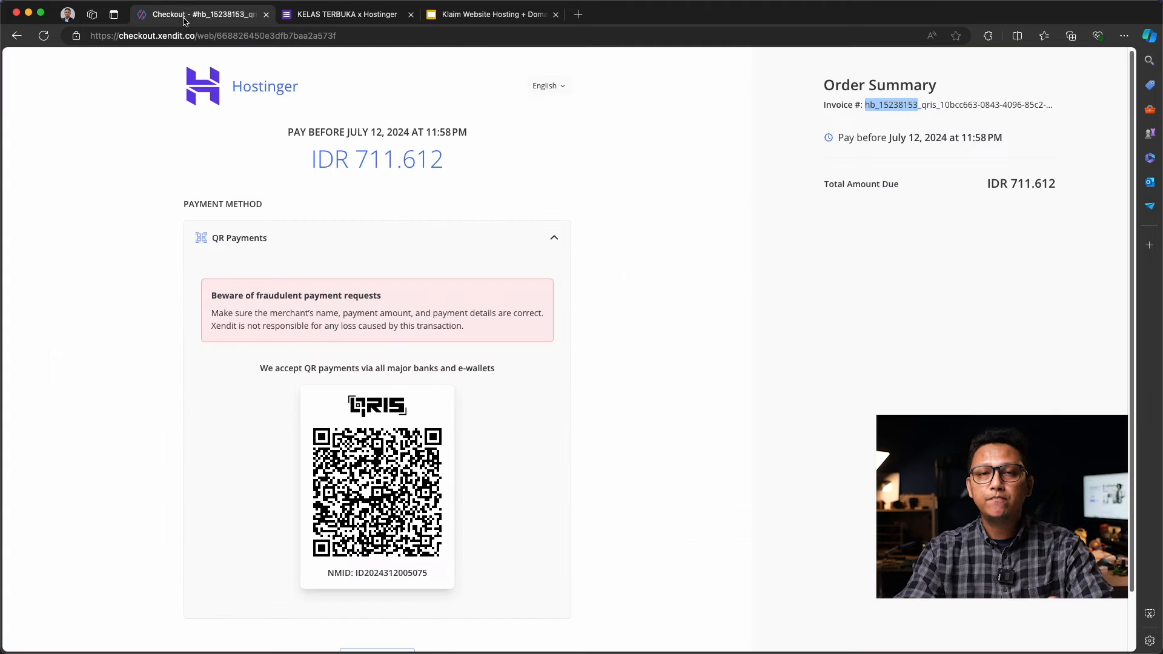
pyautogui.press('super+shift+4')
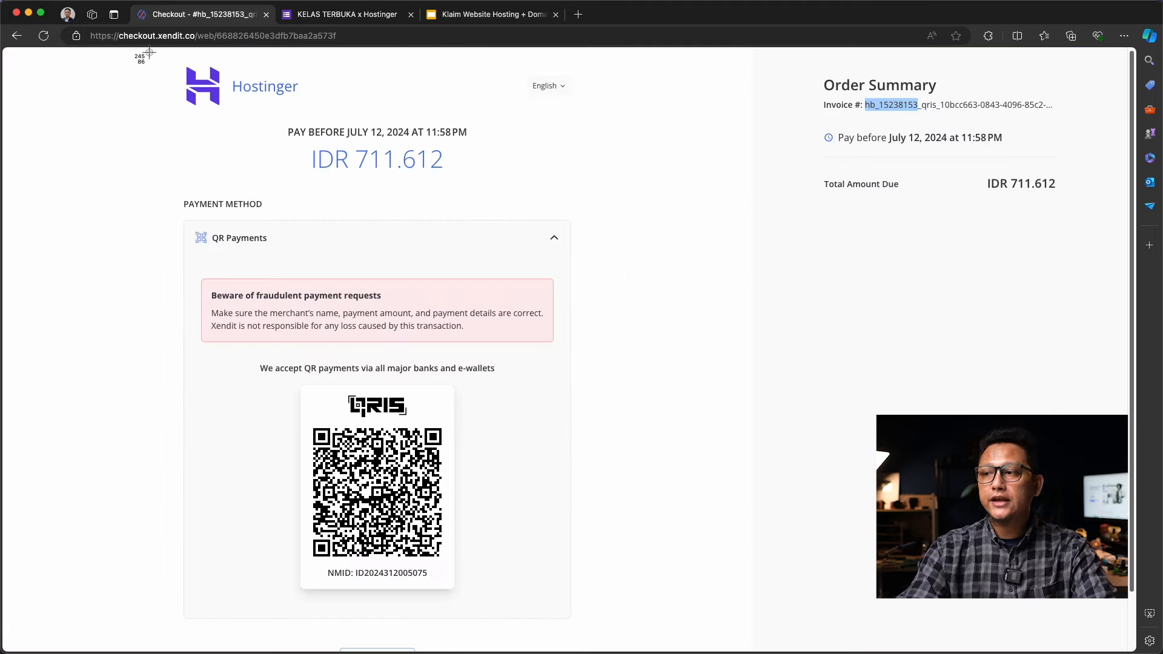
pyautogui.moveTo(144, 50); pyautogui.dragTo(1088, 644)
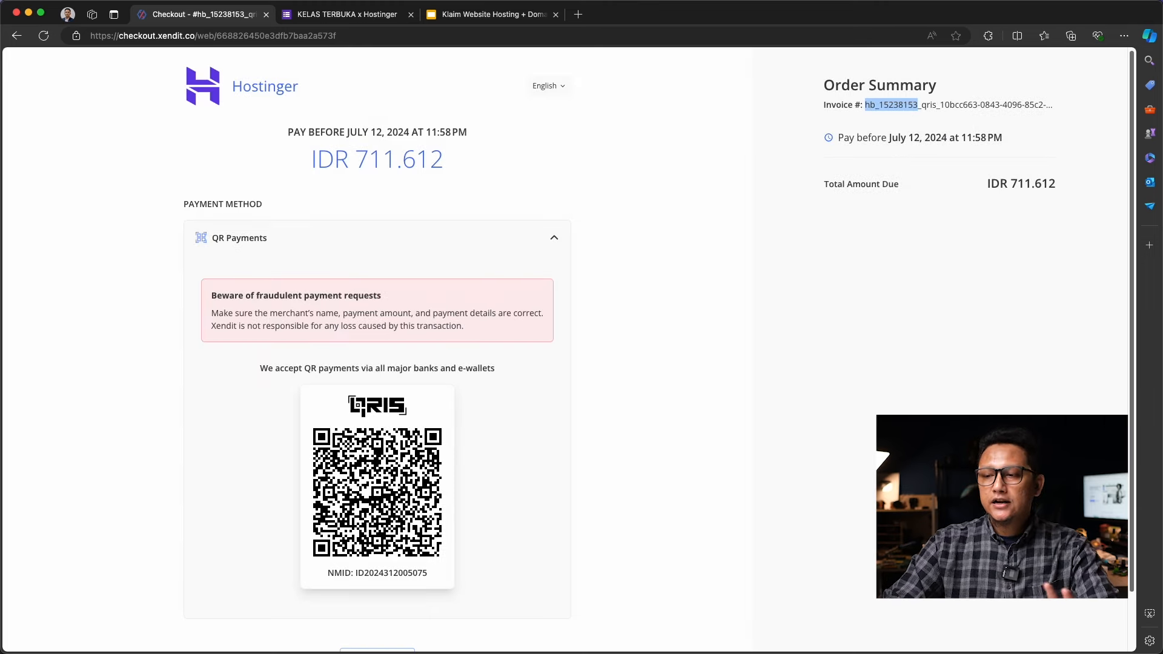
pyautogui.hotkey('ctrl', 'Tab')
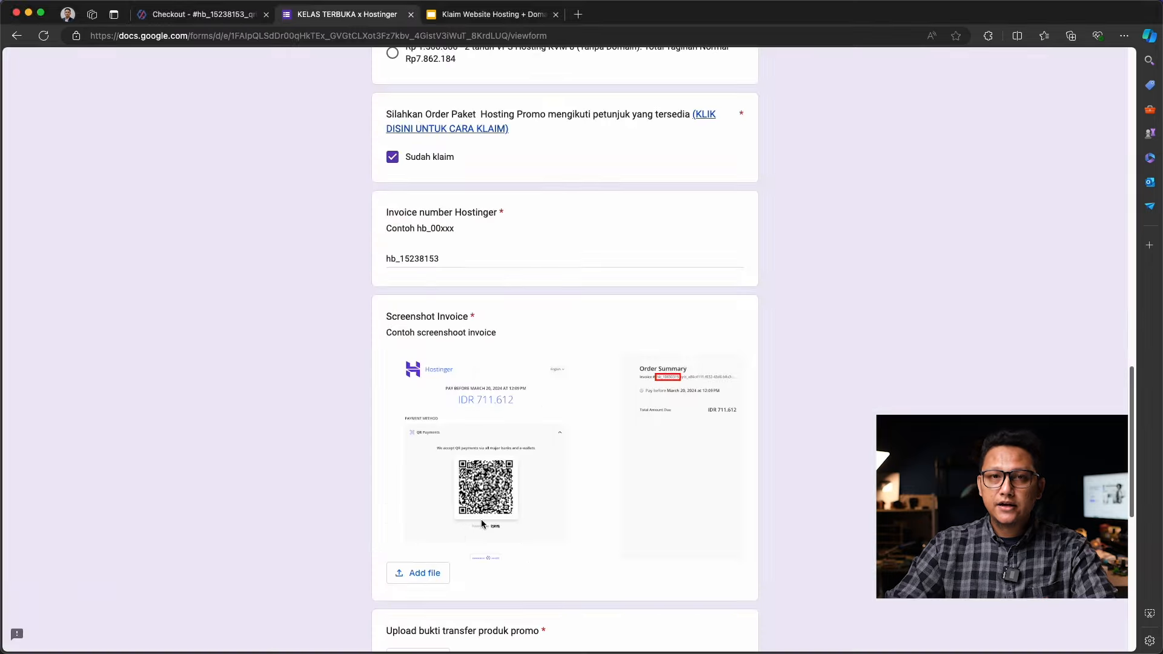
pyautogui.click(422, 573)
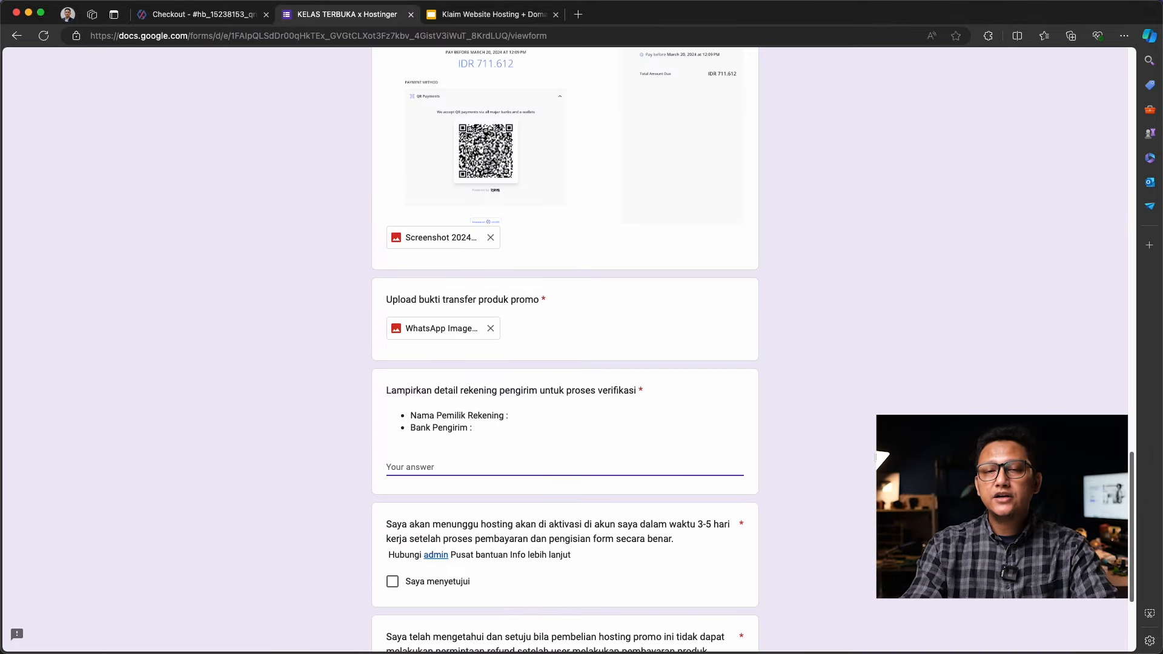
# Answer the account details question with the holder's full name and 'Bank Pengirim: Jago Syariah'
pyautogui.click(424, 467)
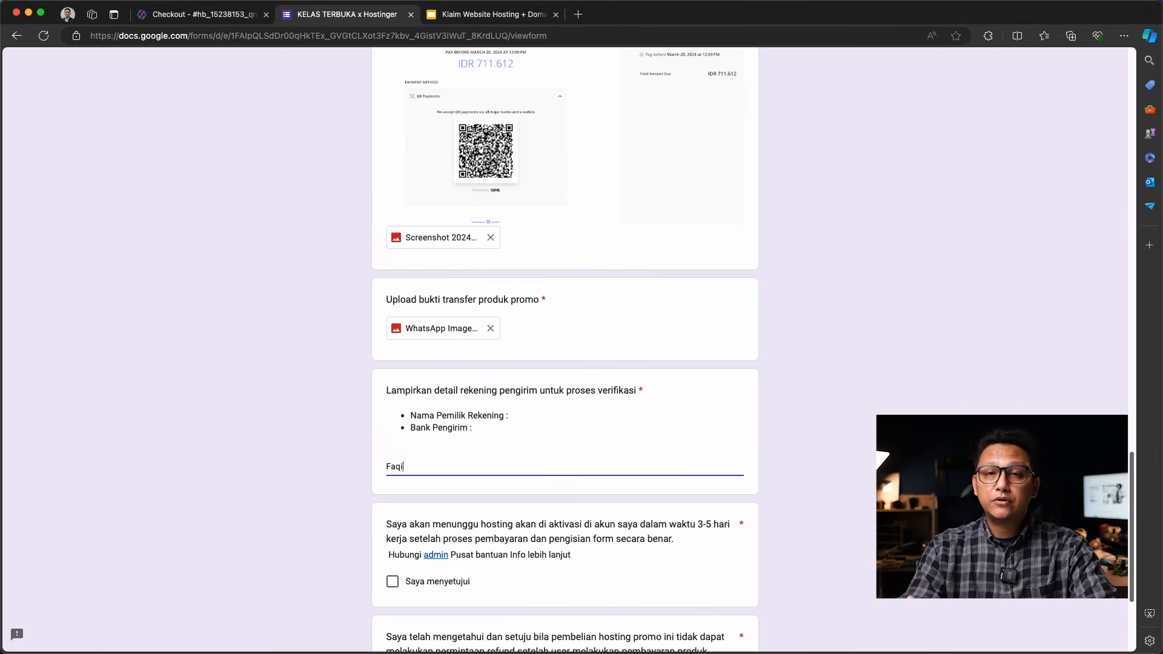
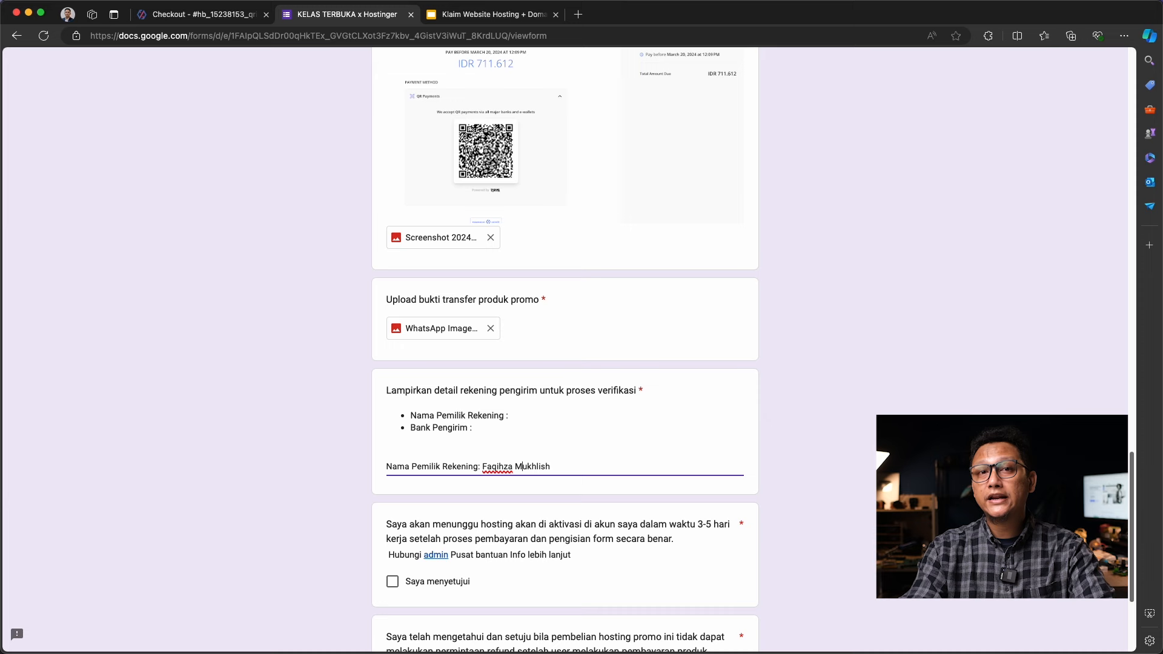
pyautogui.press('Right')
pyautogui.press('Right')
pyautogui.press('Right')
pyautogui.press('Right')
pyautogui.press('Right')
pyautogui.press('Right')
pyautogui.press('Right')
pyautogui.write(', Bank Pengirim')
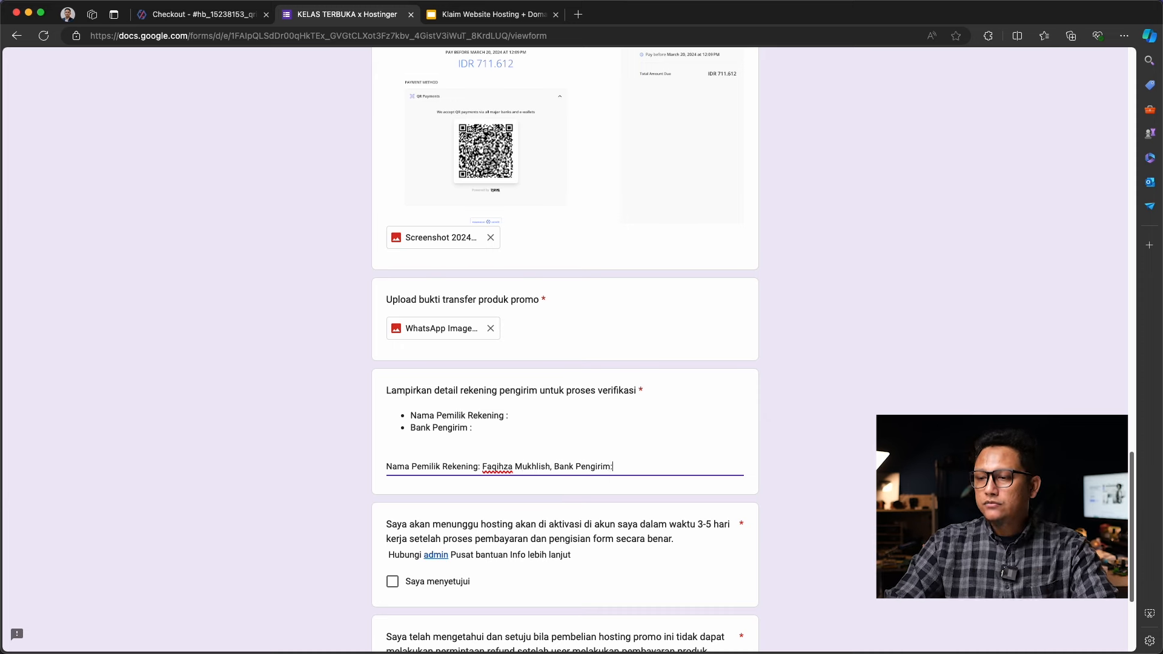
pyautogui.write(': Jago Syariah')
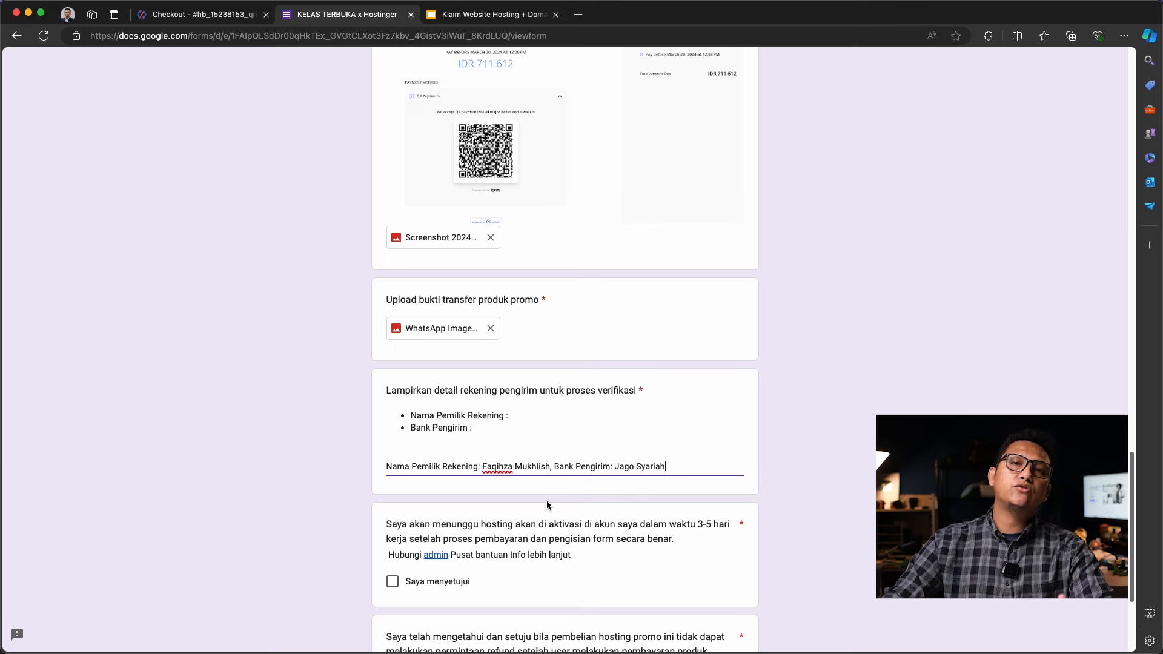
pyautogui.click(564, 557)
# Accept the activation-wait and no-refund agreements, submit the form, then load hostinger.co.id
pyautogui.scroll(-3, 561, 559)
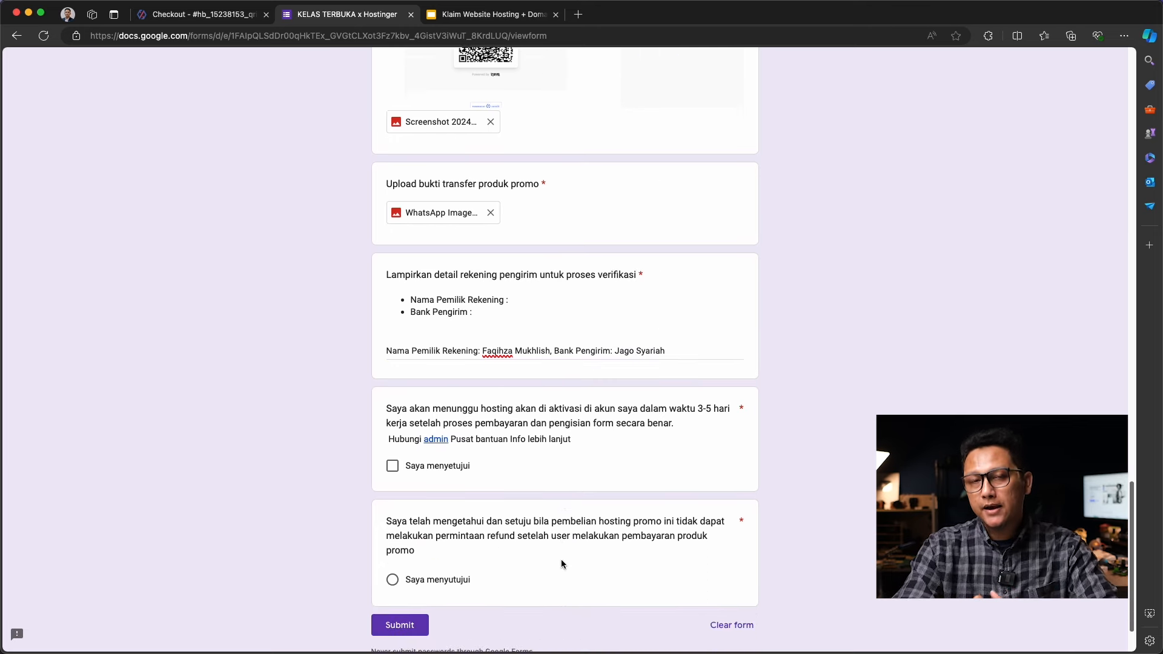
pyautogui.click(395, 435)
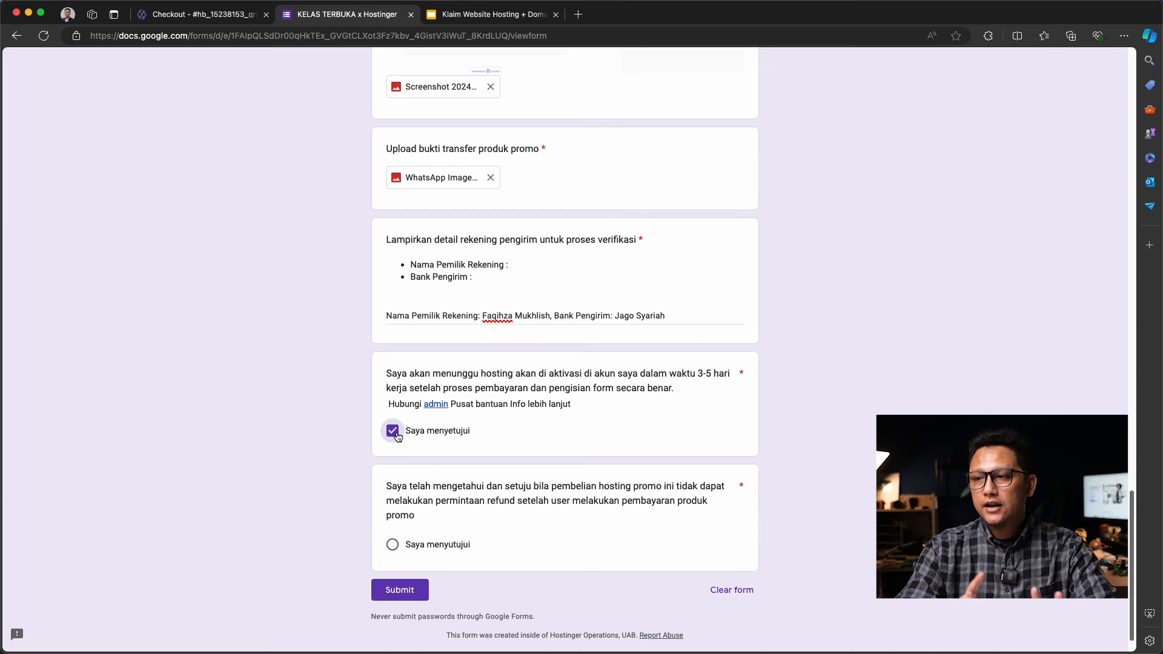
pyautogui.click(392, 545)
pyautogui.click(415, 591)
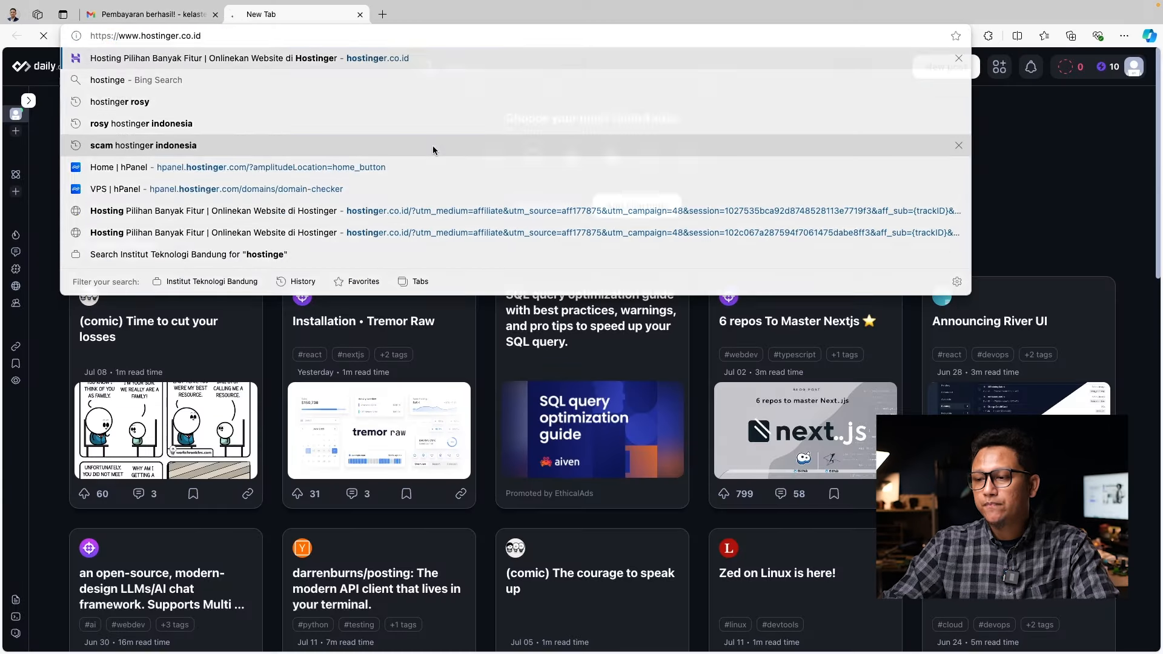
pyautogui.press('Return')
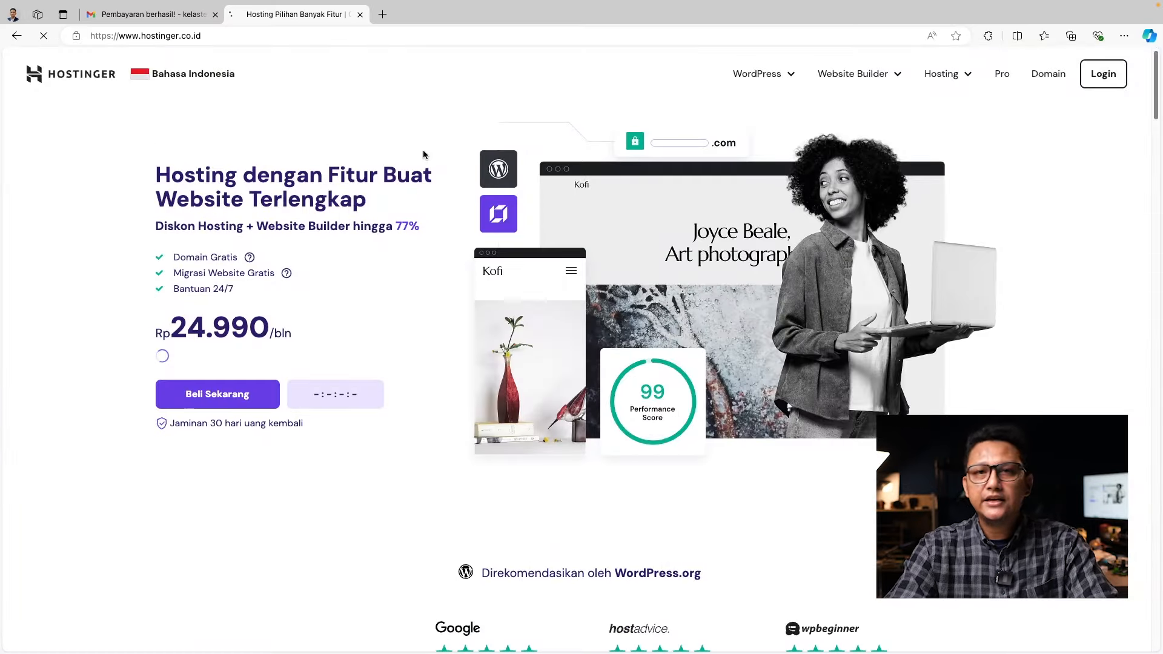
# Log in from the Hostinger homepage to reach the hPanel Home dashboard
pyautogui.click(1109, 85)
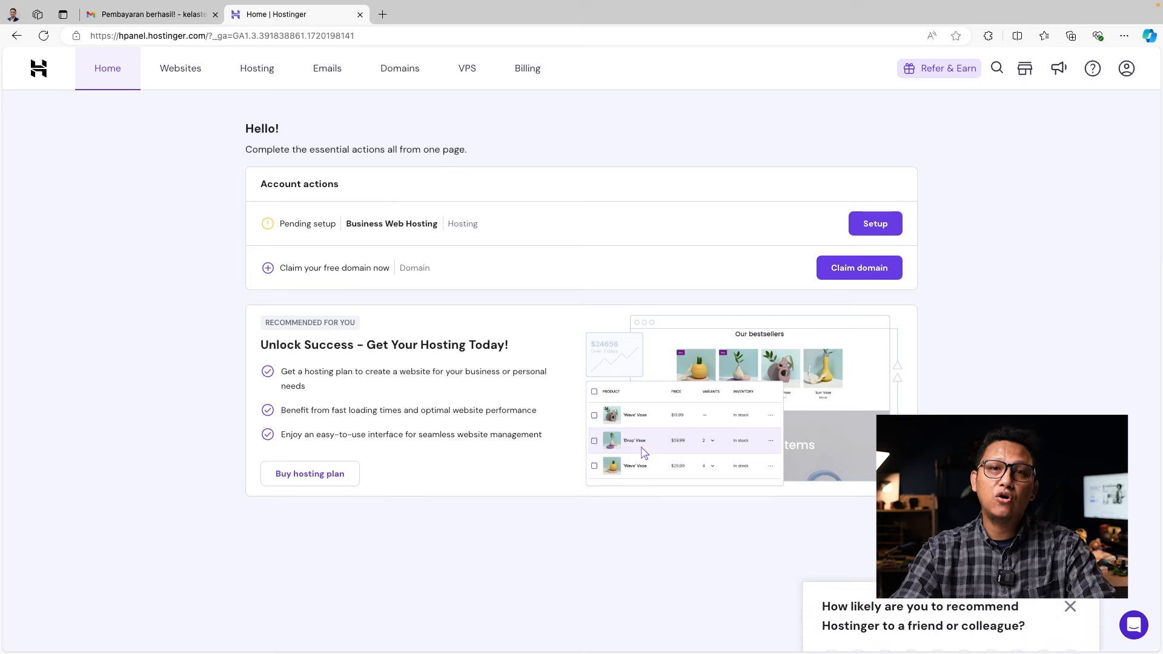
# Check availability of keepcodingindonesia with the .com extension and claim it for free
pyautogui.click(847, 275)
pyautogui.click(584, 355)
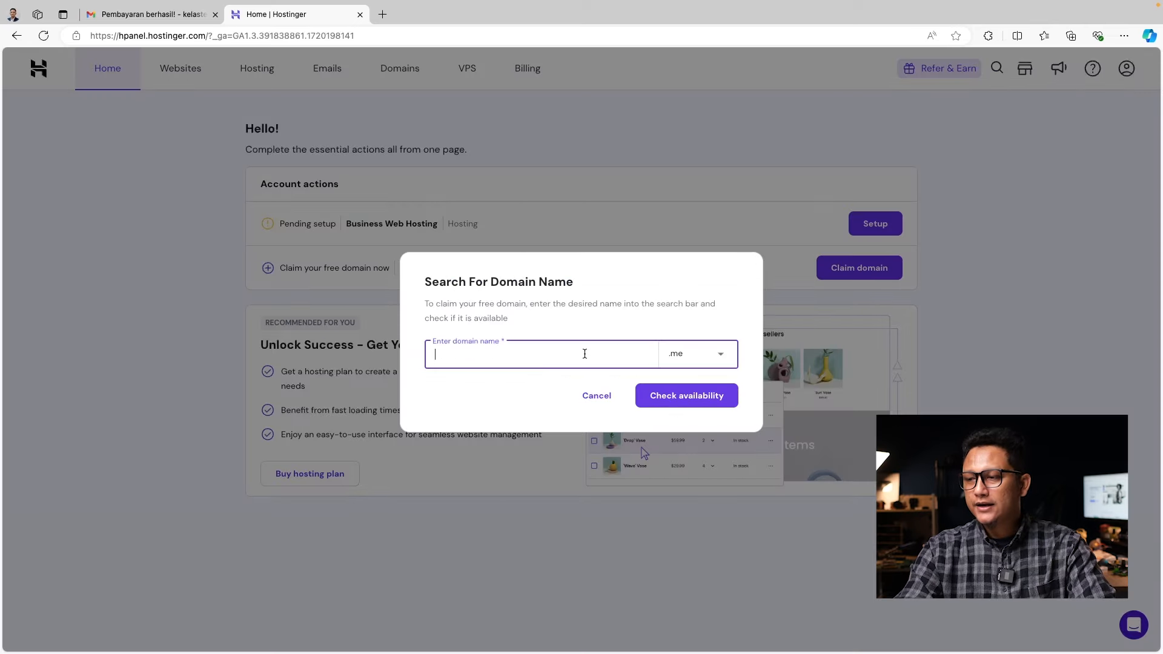
pyautogui.write('keepcoding')
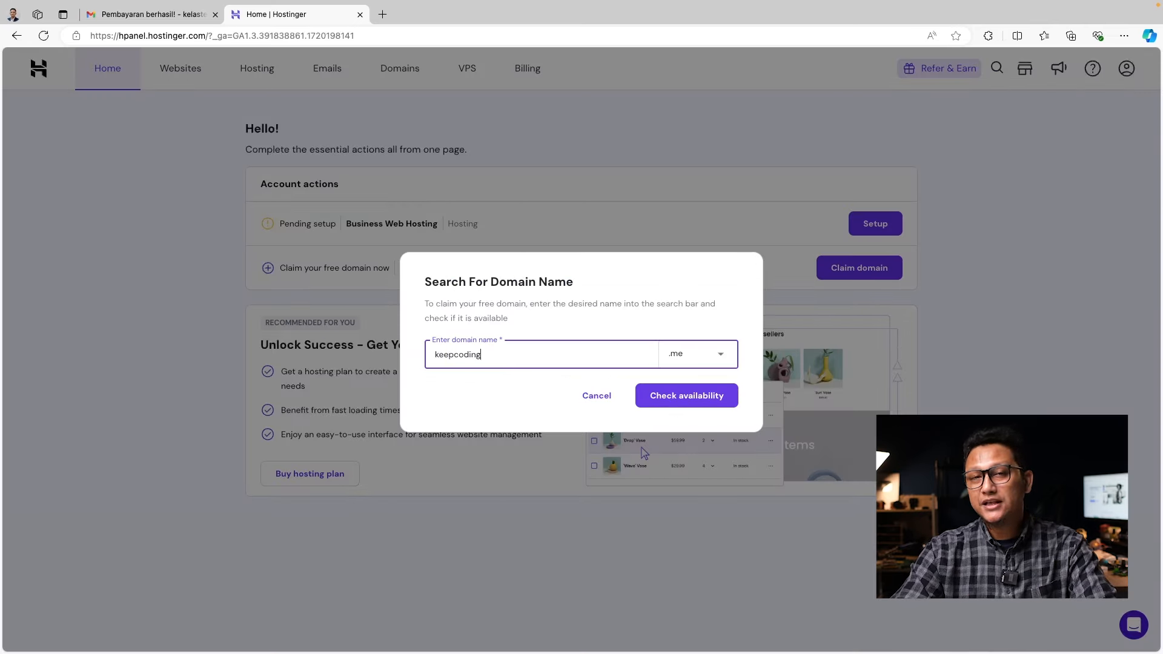
pyautogui.write('indonesia')
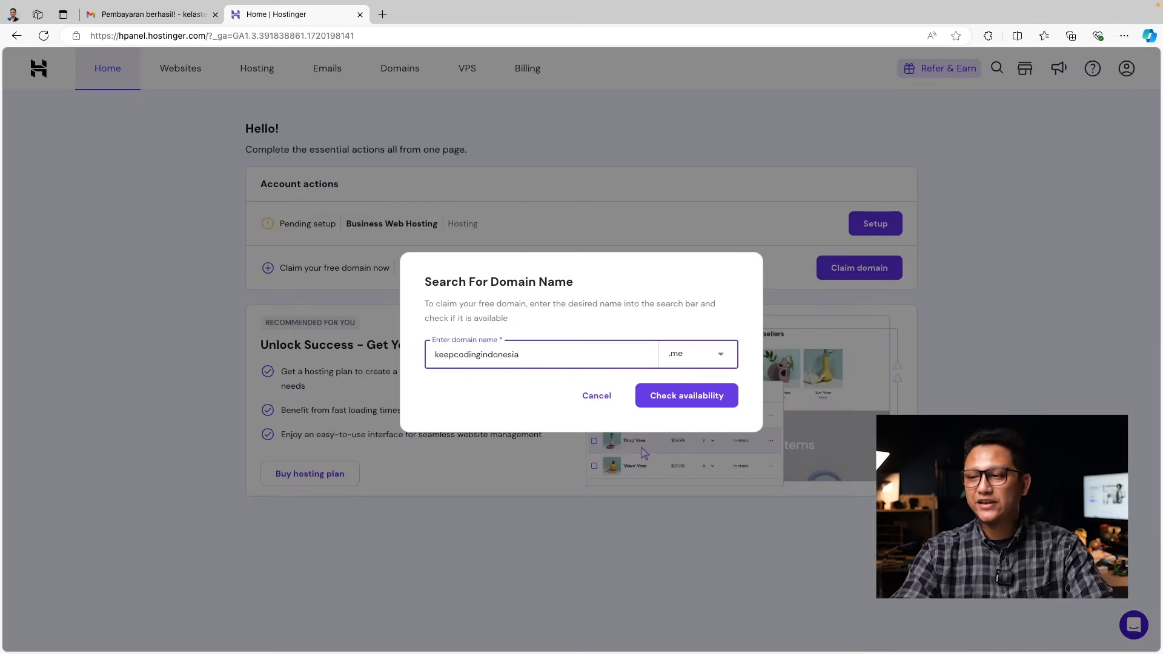
pyautogui.click(714, 358)
pyautogui.click(728, 359)
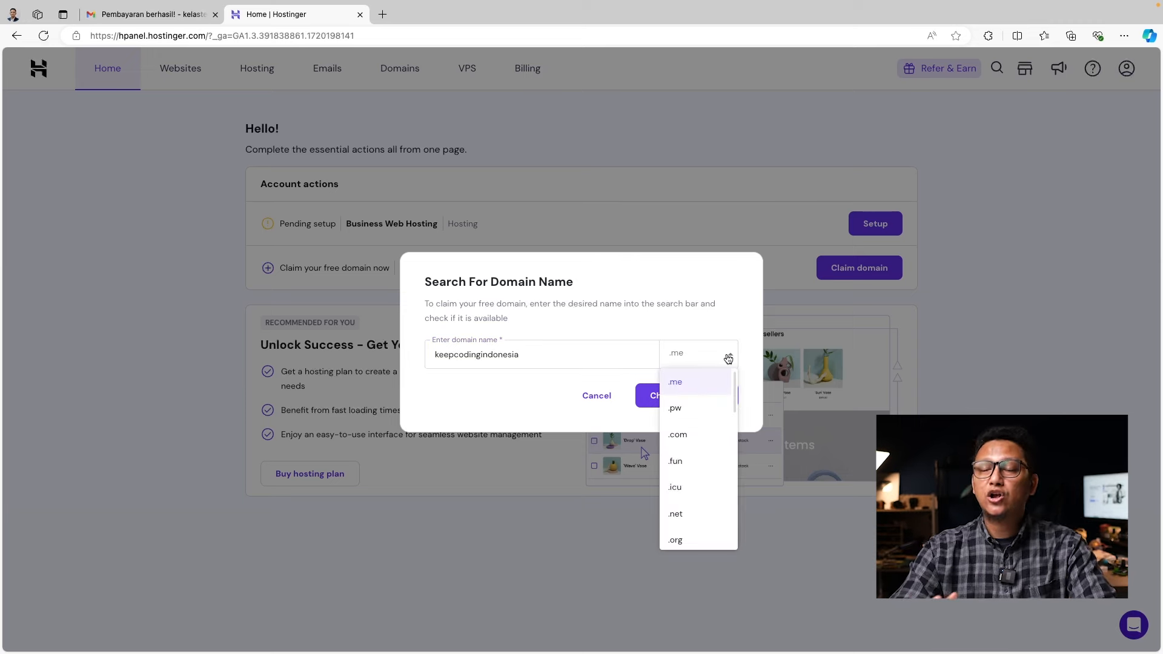
pyautogui.click(701, 434)
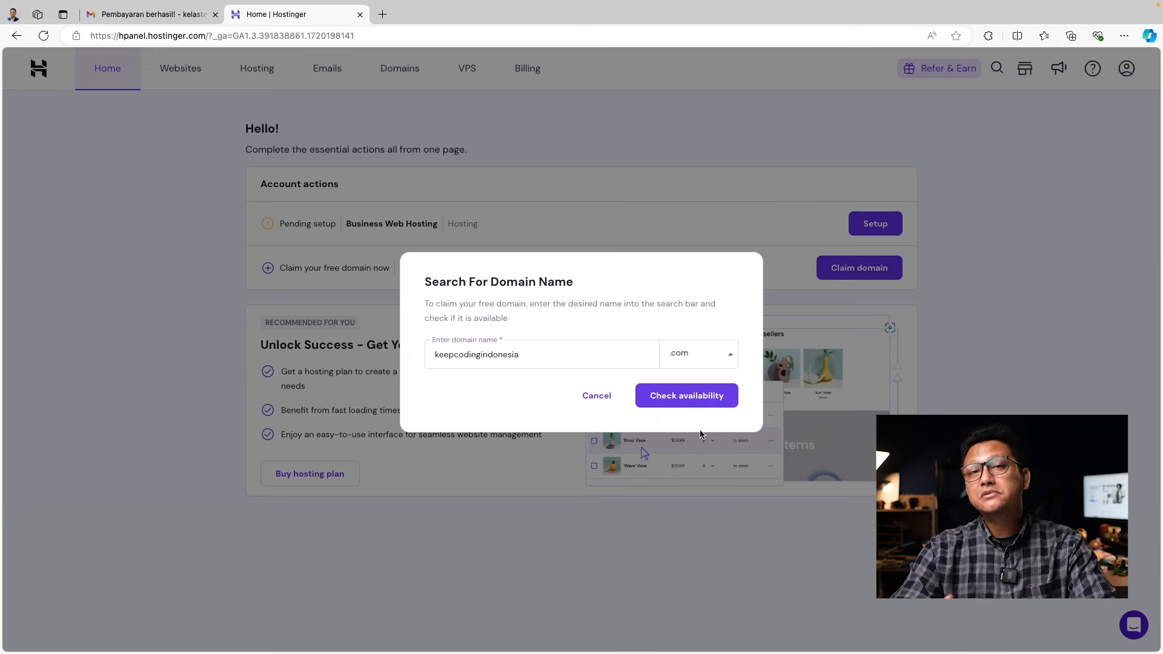
pyautogui.click(673, 398)
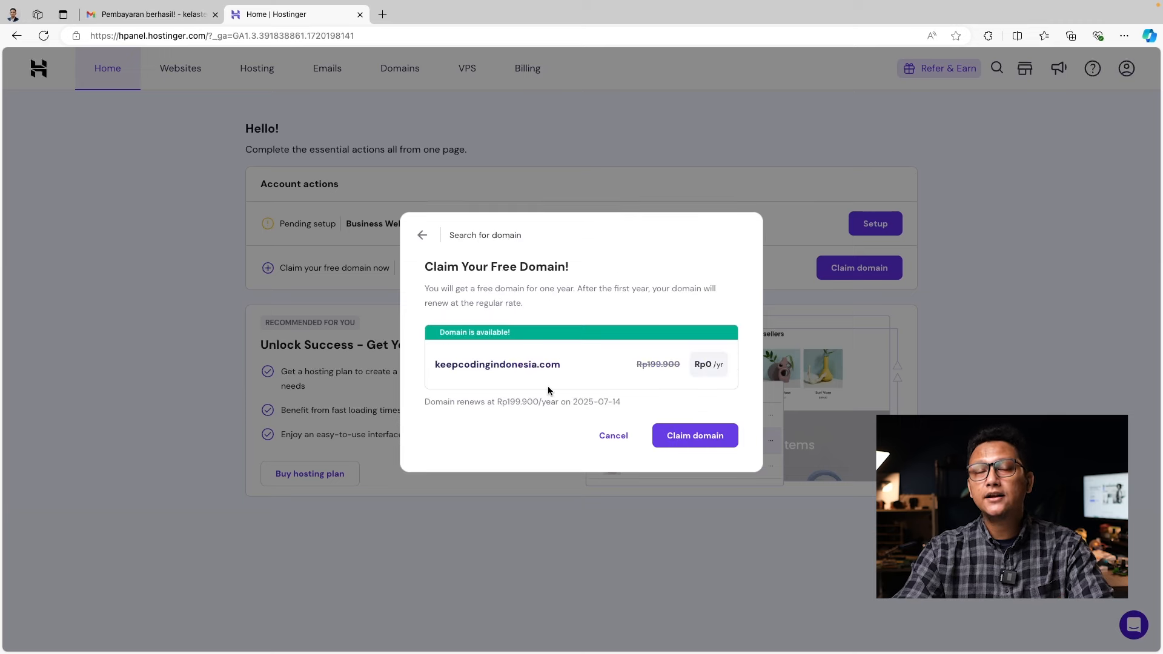
pyautogui.click(671, 435)
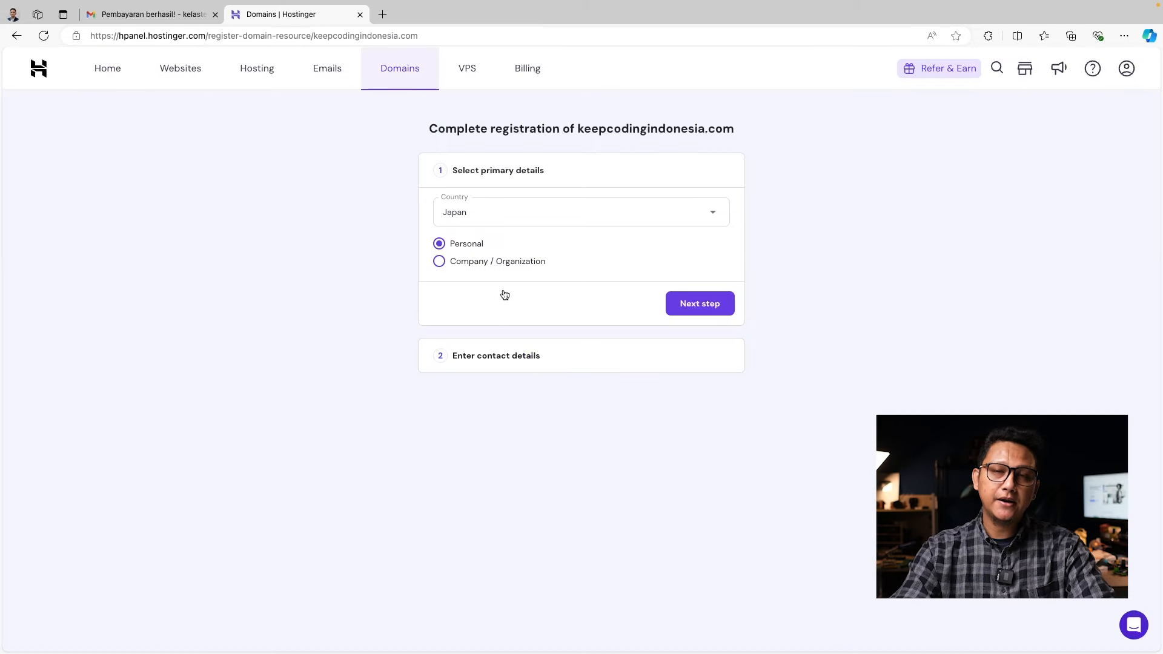
# Register keepcodingindonesia.com as a Company / Organization in Indonesia with contact details, then finish registration
pyautogui.click(472, 265)
pyautogui.click(707, 219)
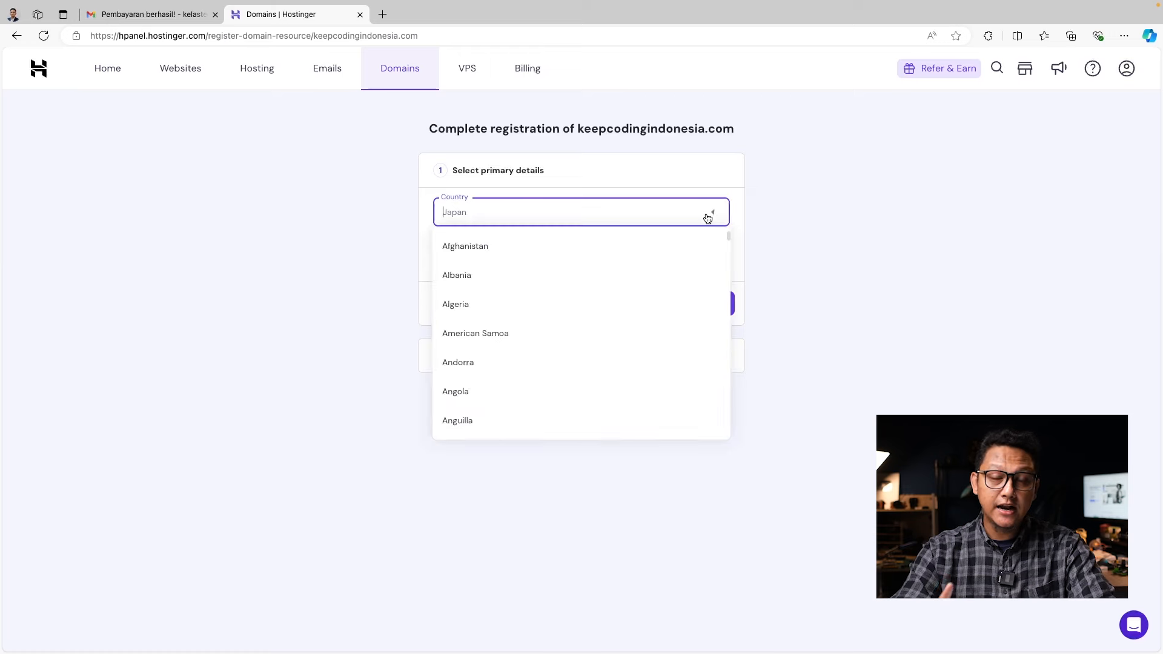
pyautogui.write('indon')
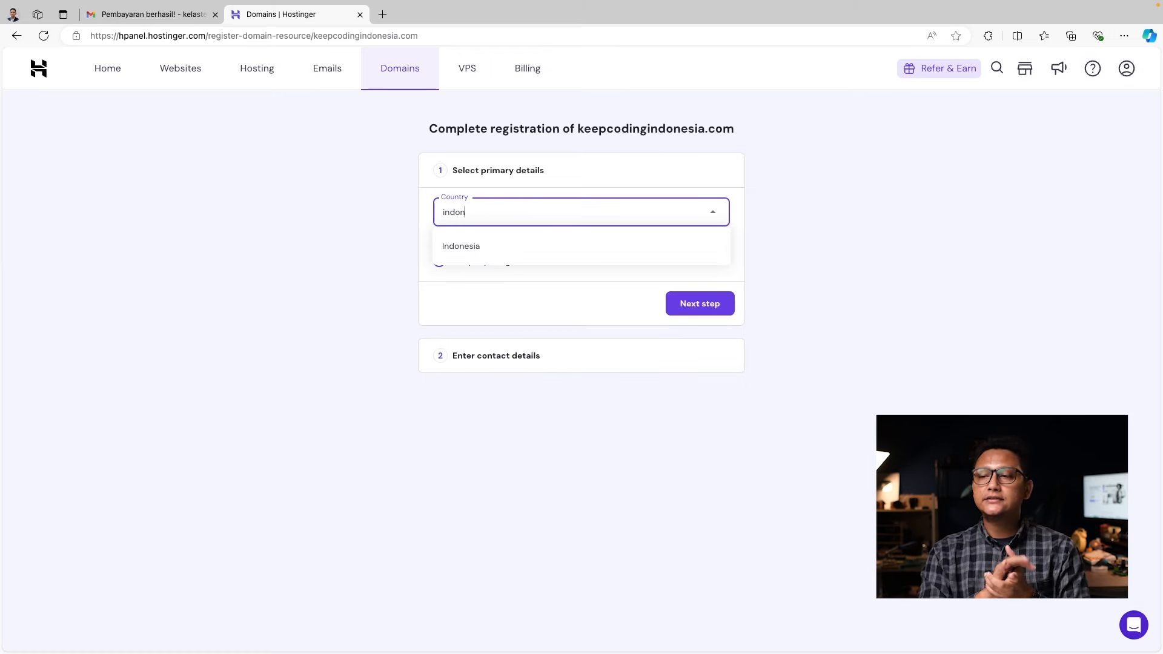
pyautogui.click(628, 257)
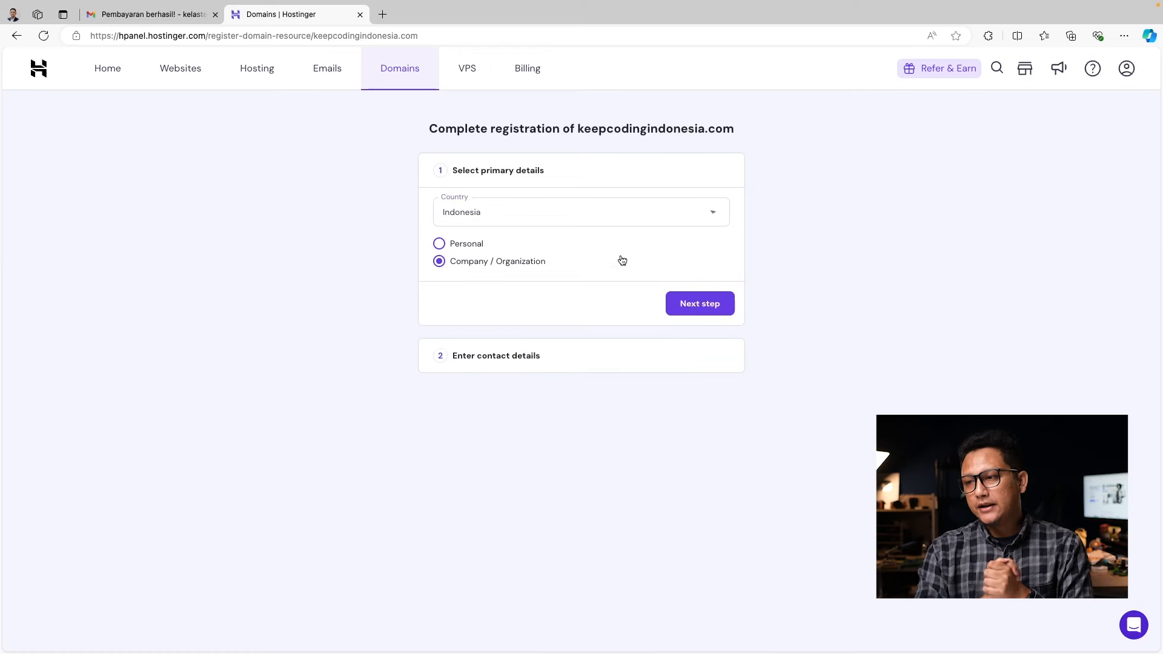
pyautogui.click(687, 306)
pyautogui.click(489, 320)
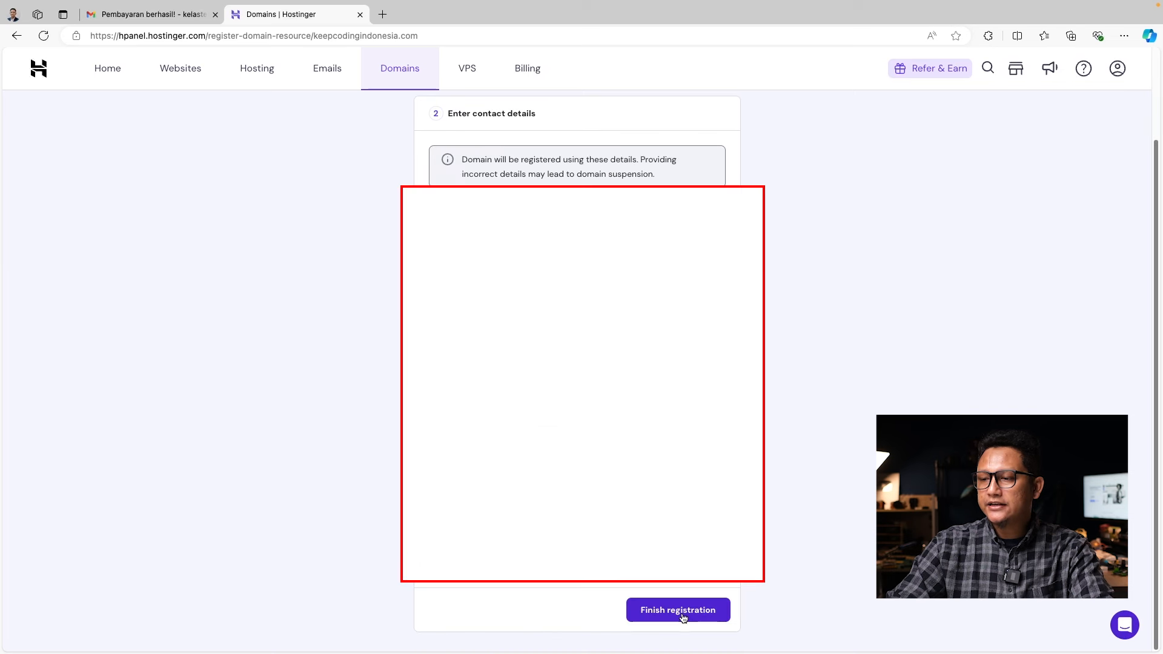
pyautogui.click(682, 612)
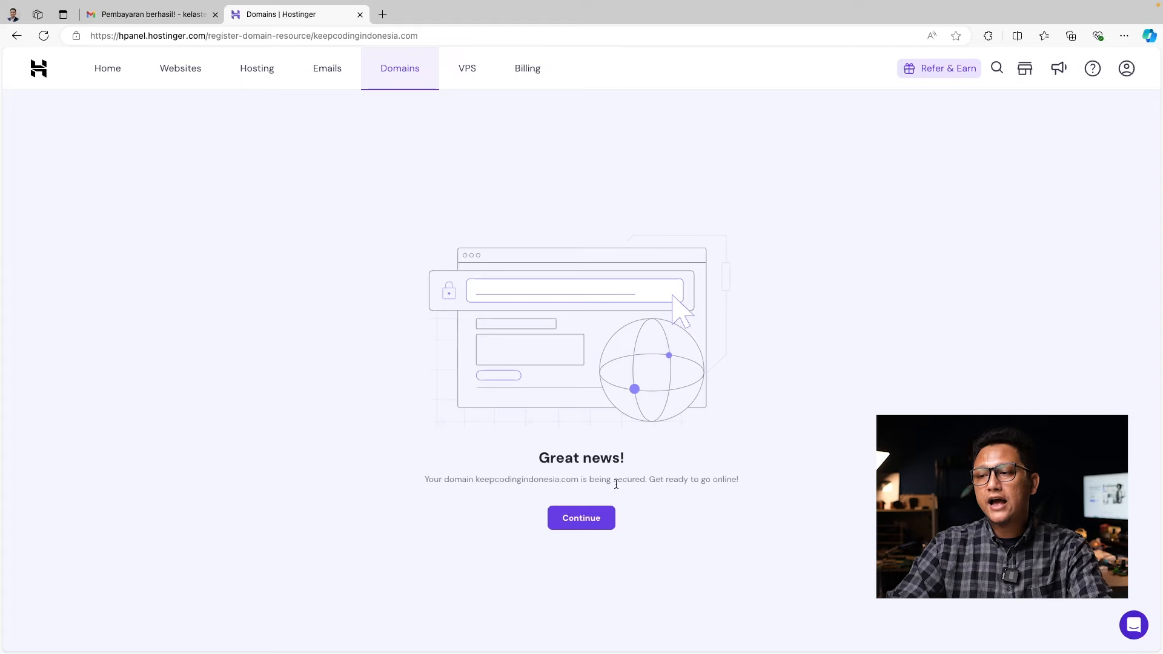
# Open the Domain Overview, then visit keepcodingindonesia.com in a new browser tab
pyautogui.click(599, 514)
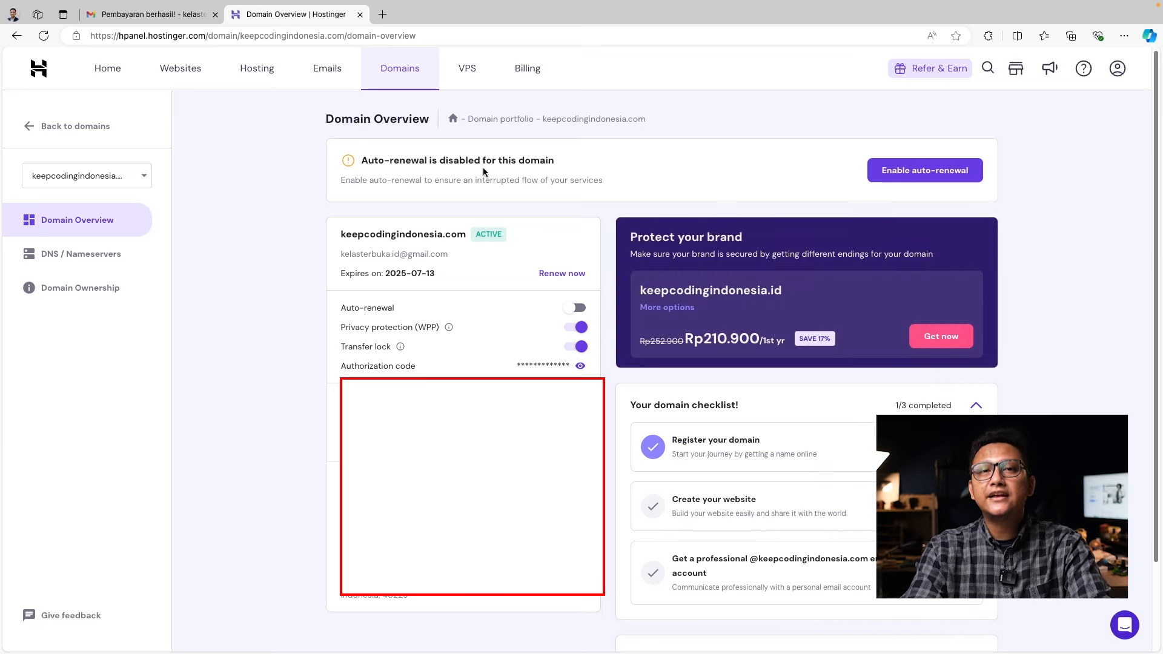
pyautogui.click(382, 14)
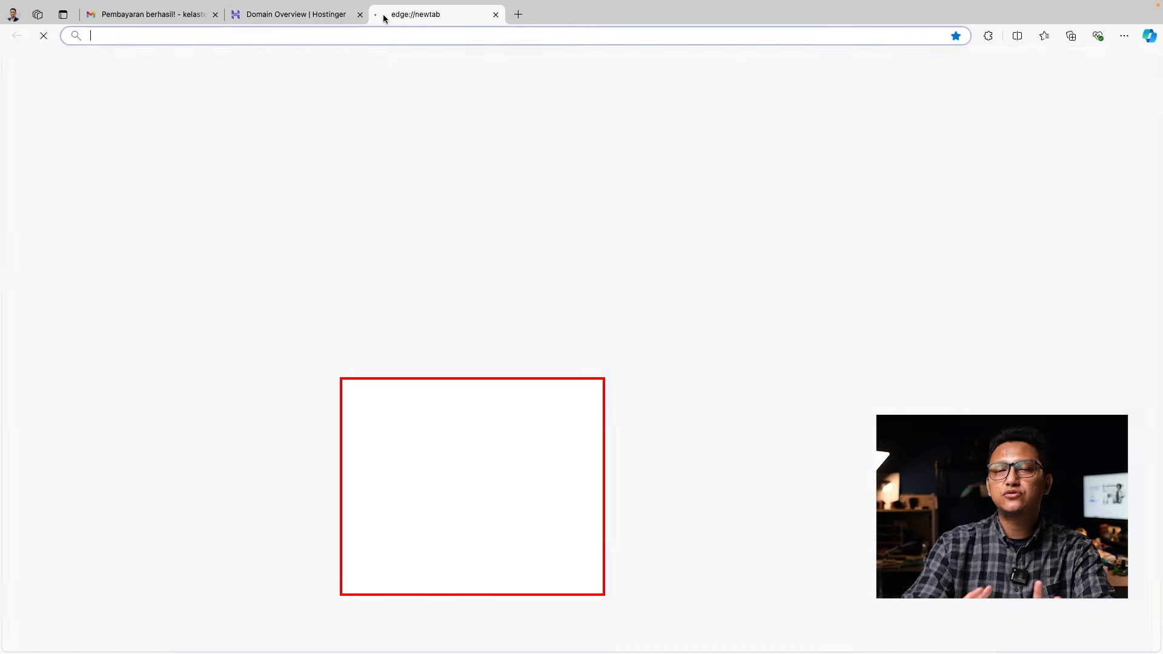
pyautogui.write('keepcodingindon')
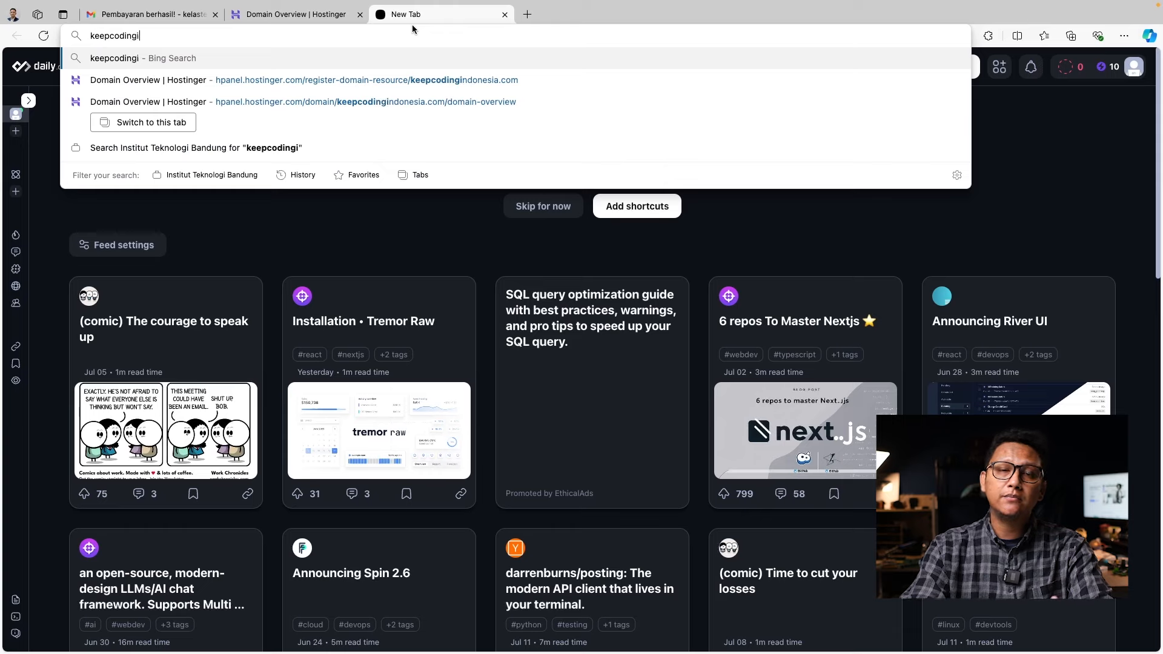
pyautogui.write('esia.com')
pyautogui.press('Return')
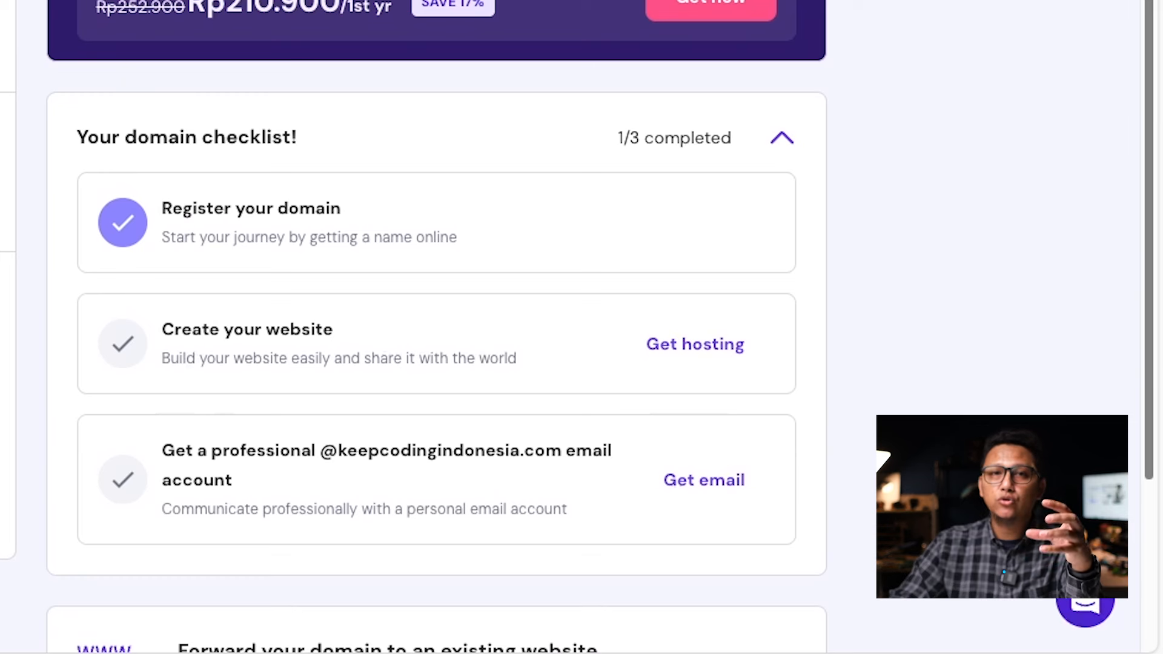
# Answer onboarding: website for myself or my business, a new website, built with WordPress
pyautogui.click(696, 352)
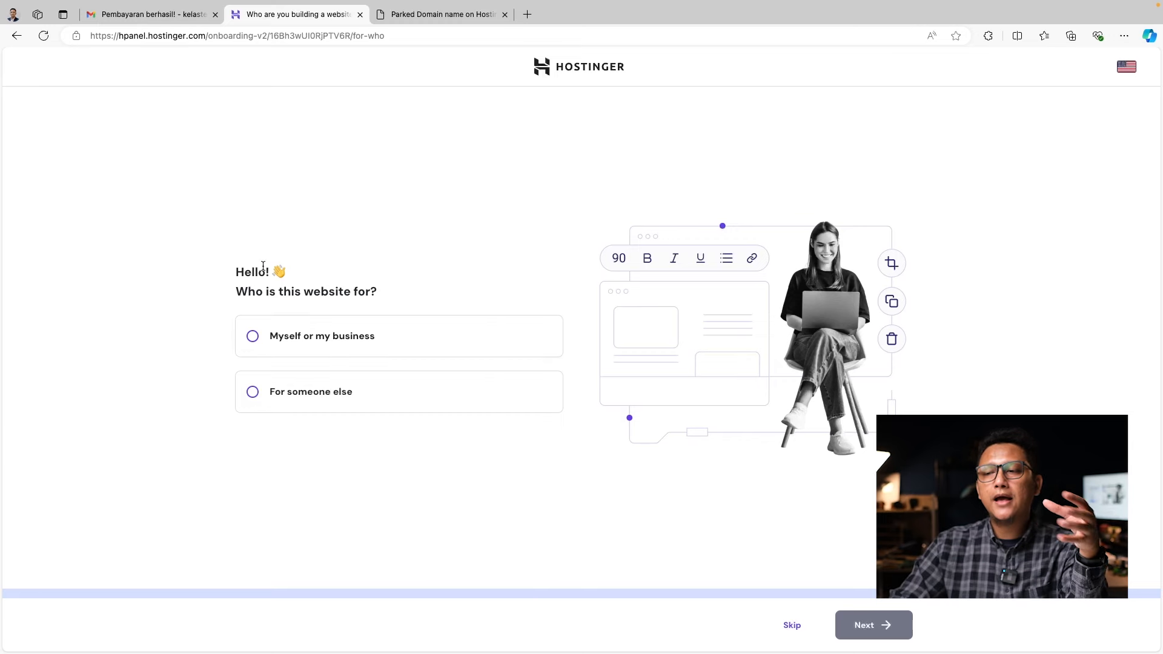
pyautogui.click(253, 337)
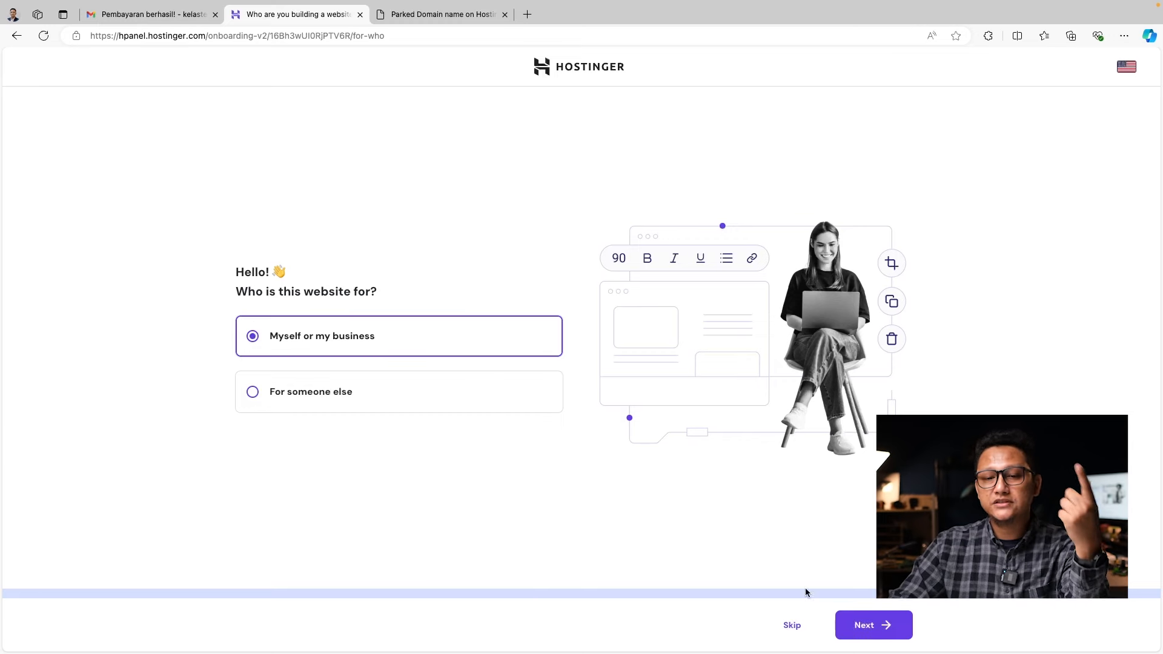
pyautogui.click(886, 627)
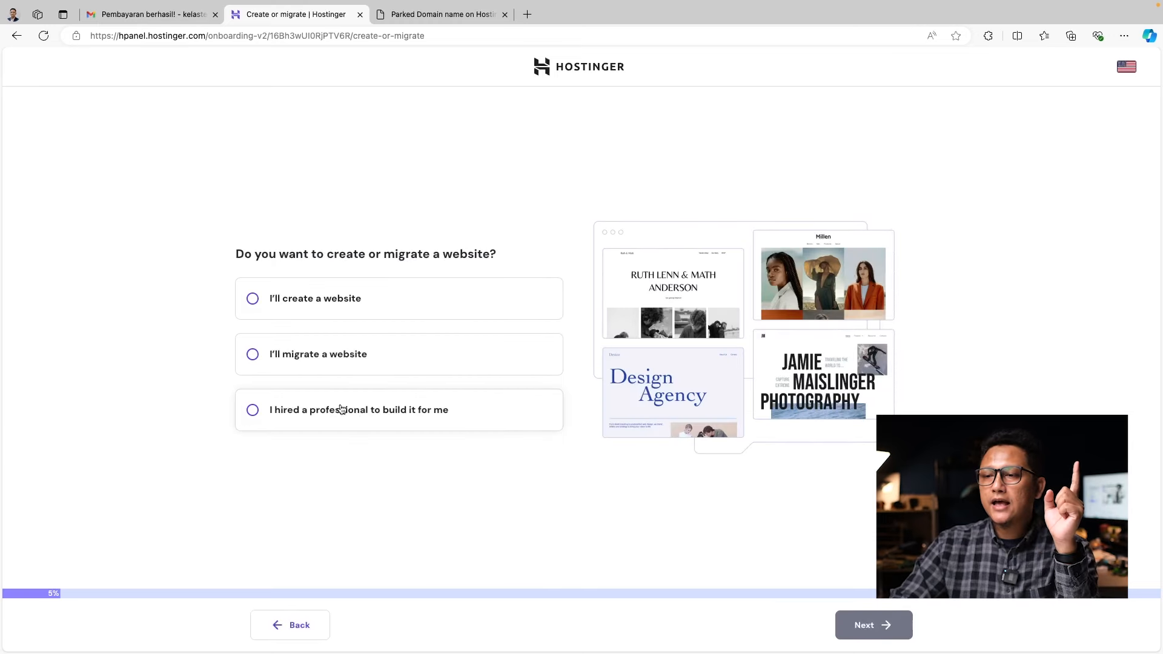
pyautogui.click(251, 305)
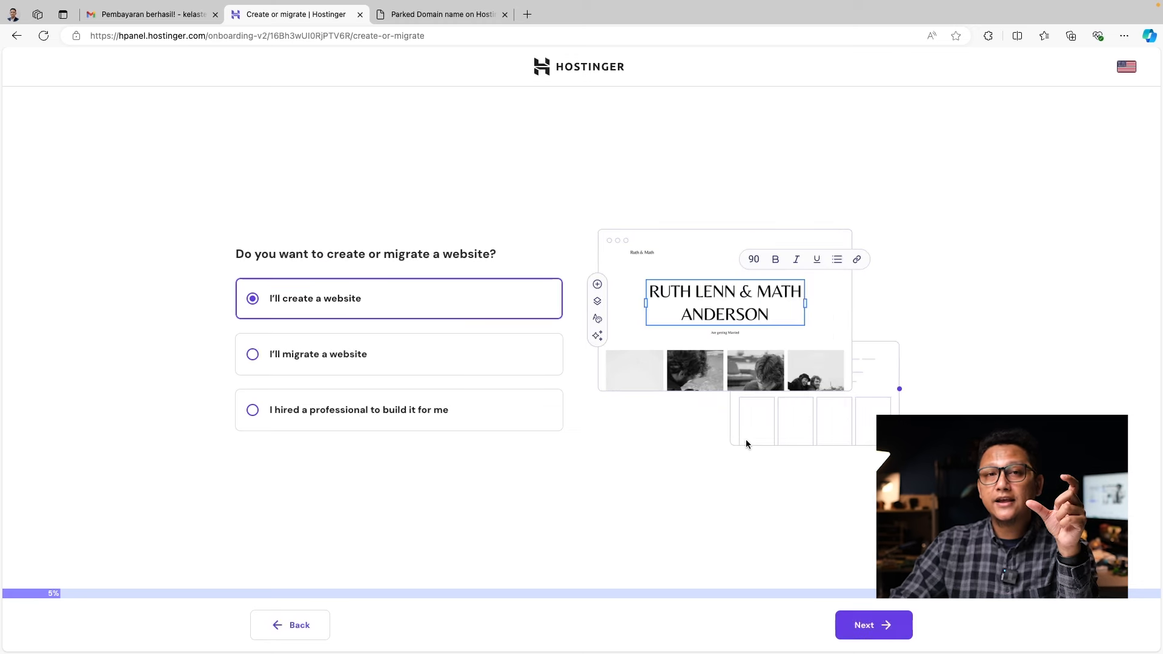
pyautogui.click(872, 625)
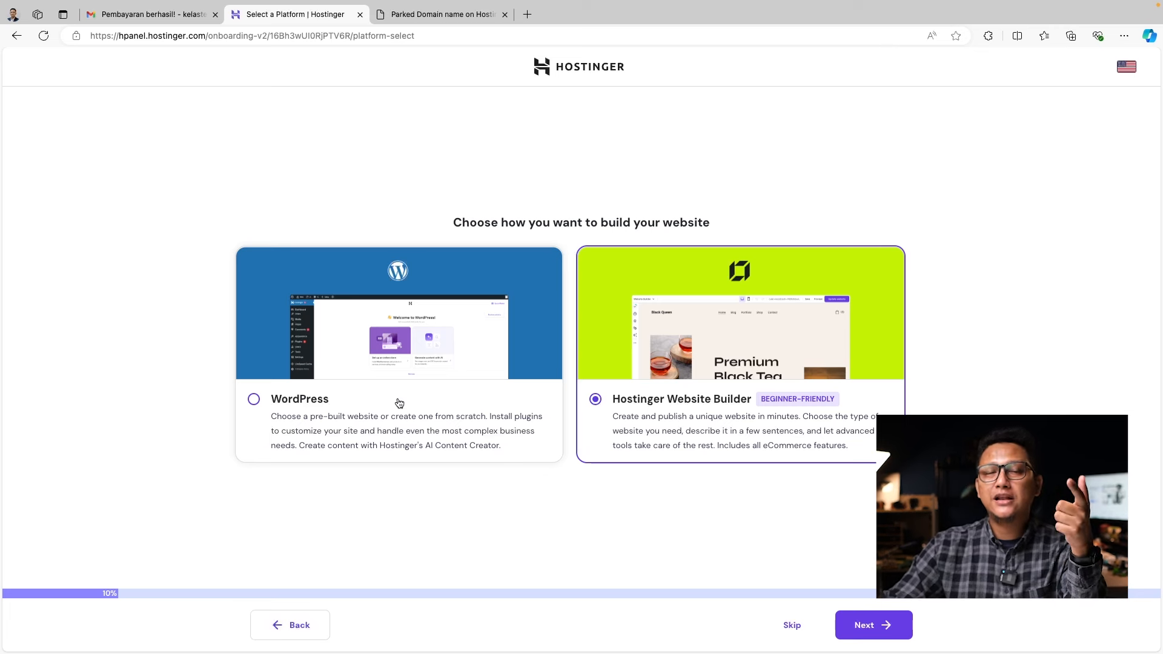
pyautogui.click(368, 296)
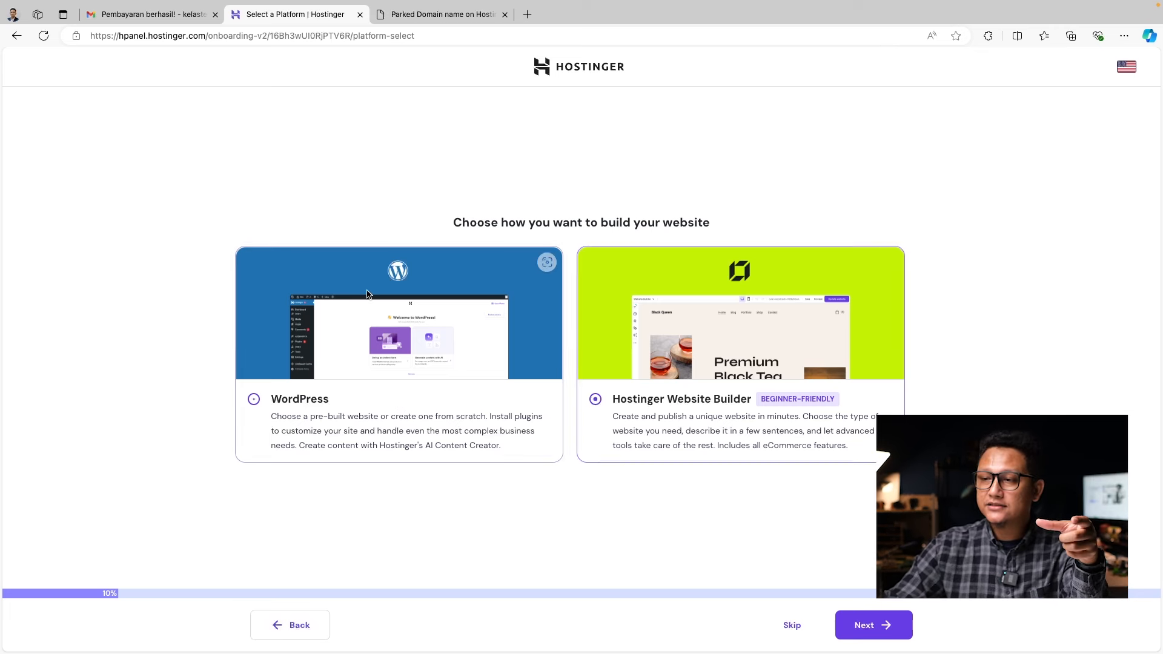
pyautogui.click(878, 627)
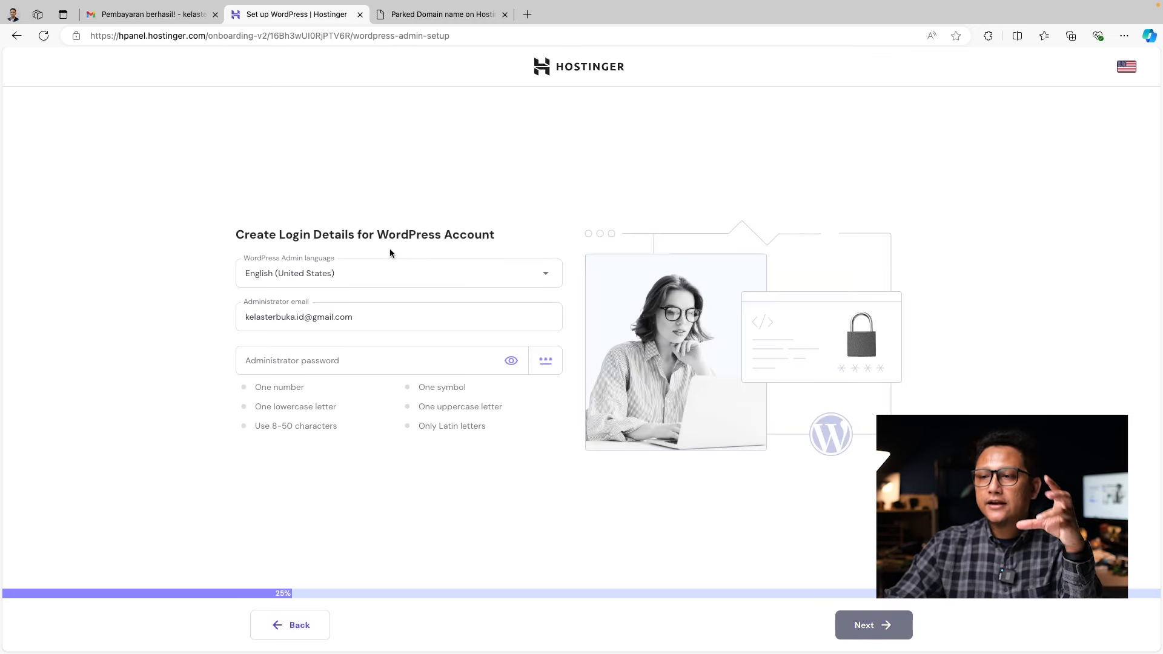
# Keep English (United States) as admin language and enter an administrator password meeting all requirements
pyautogui.click(490, 277)
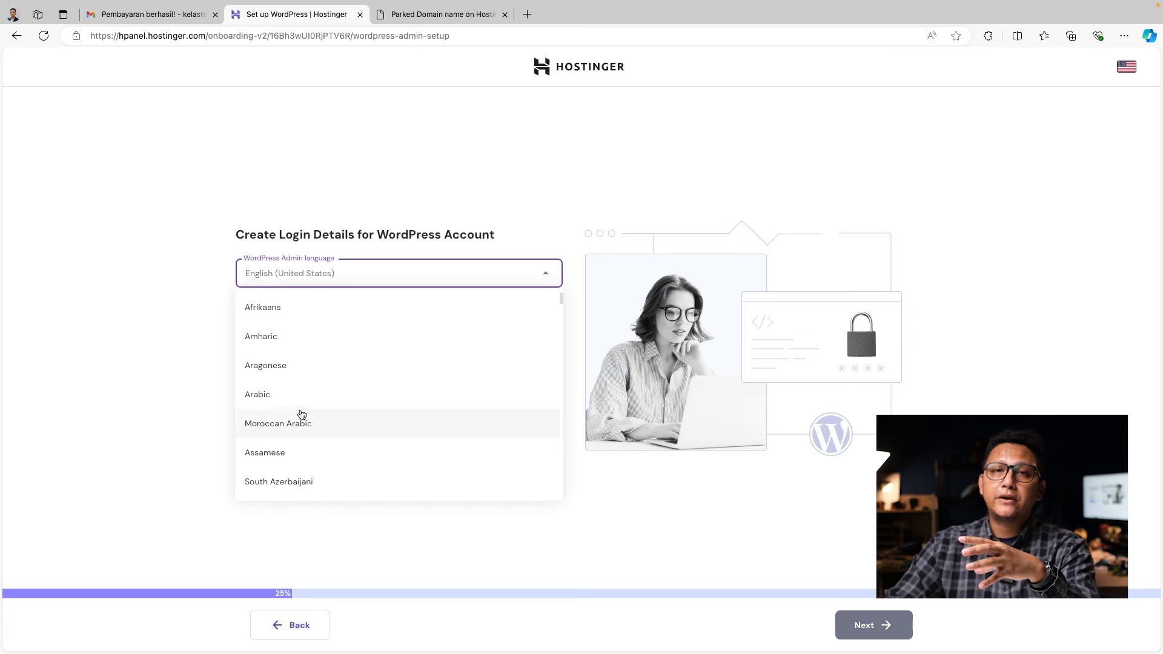
pyautogui.click(222, 298)
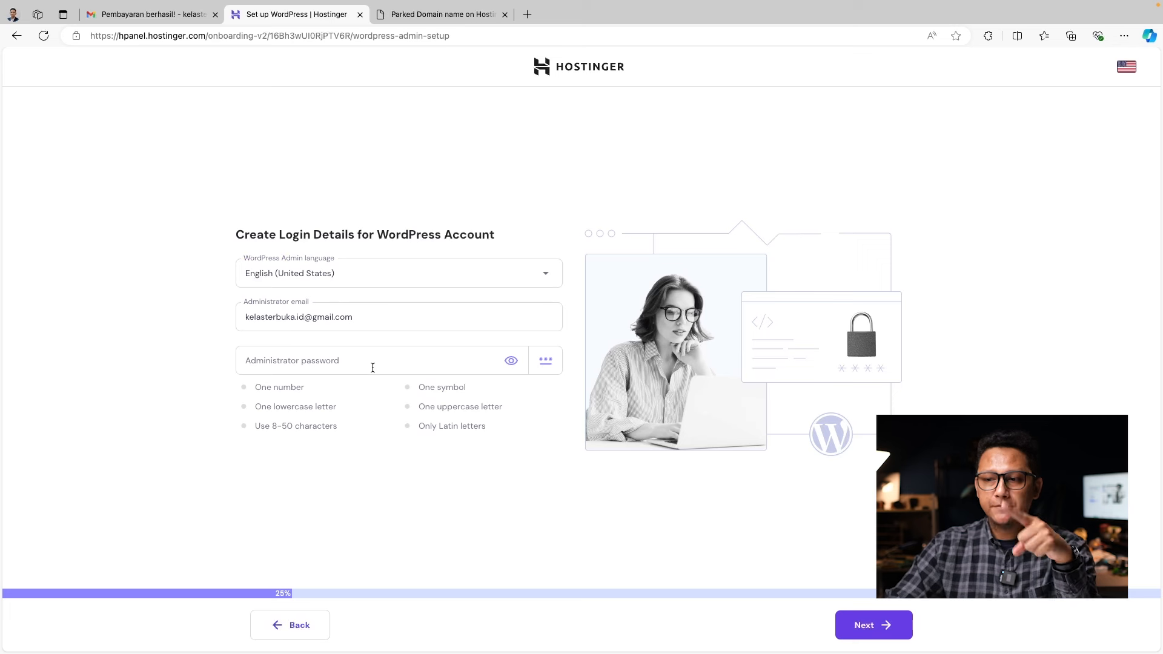
pyautogui.click(373, 368)
pyautogui.write('ab1')
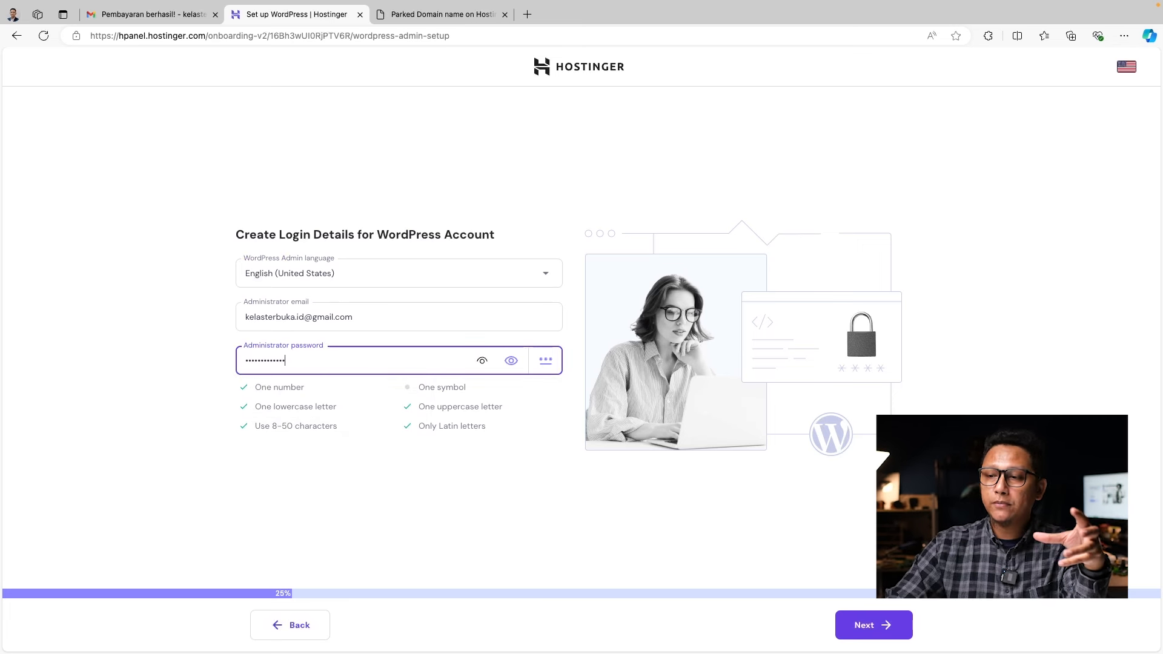
pyautogui.click(571, 544)
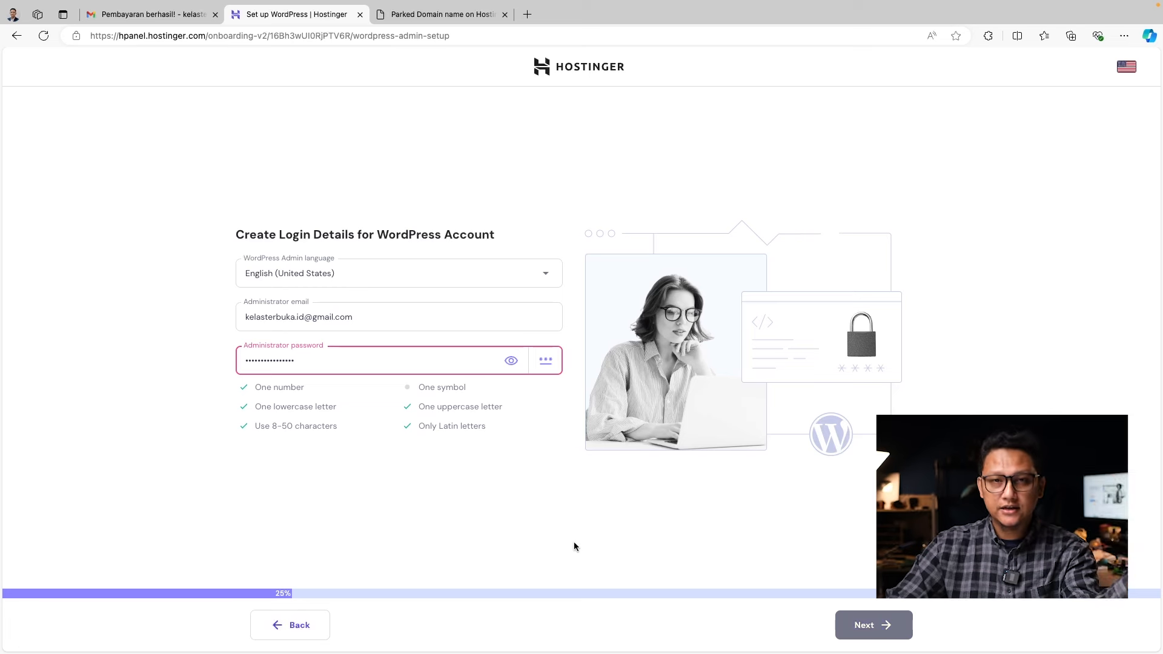
pyautogui.write('!')
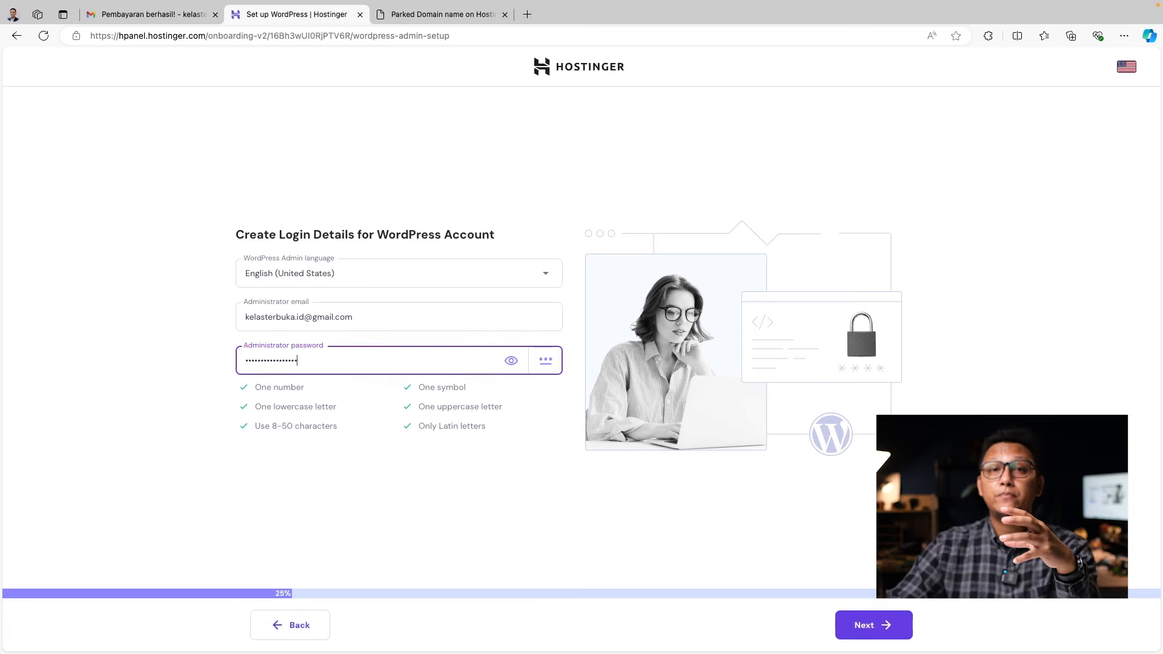
pyautogui.click(637, 522)
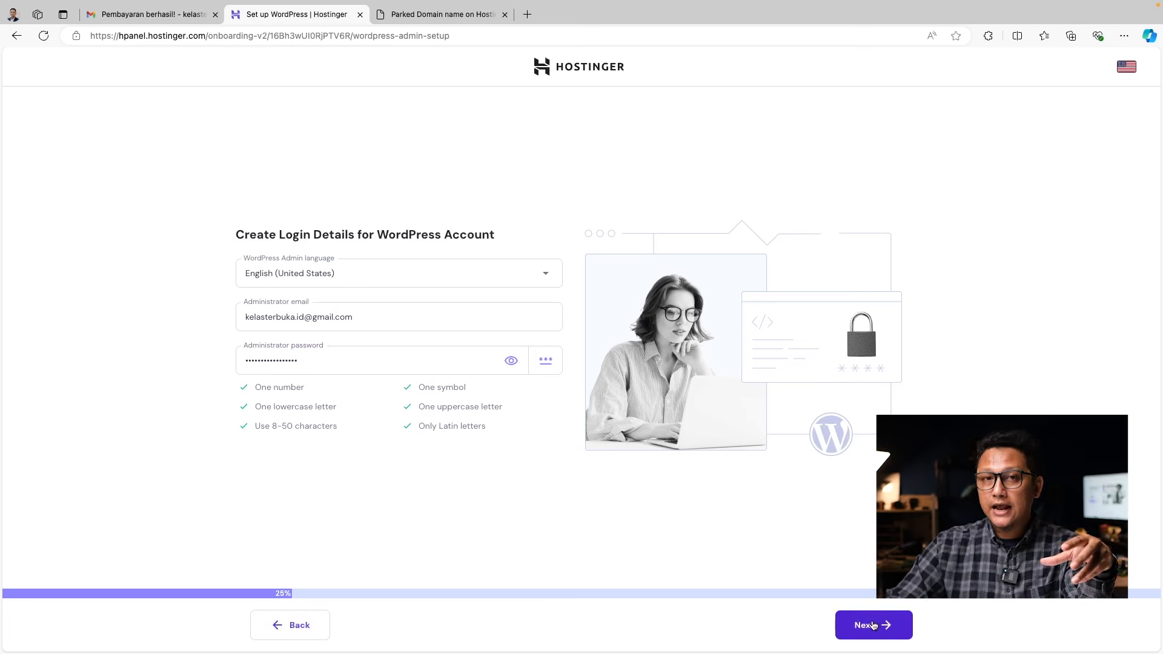
# Choose Online store as the website type and continue to template selection
pyautogui.click(873, 626)
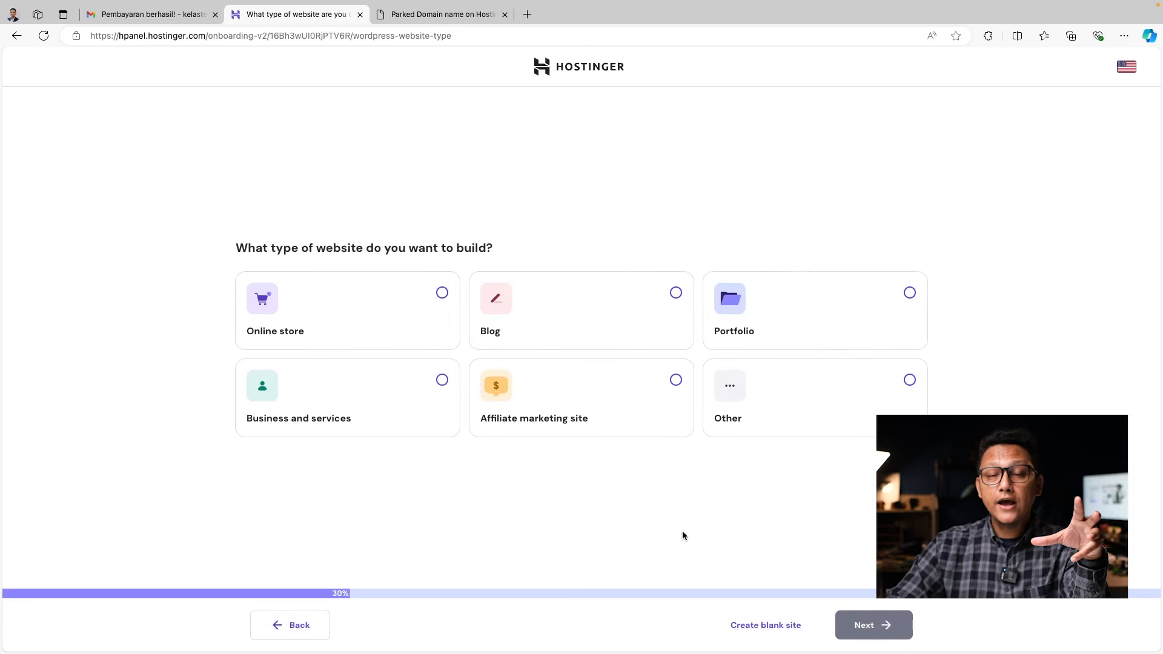
pyautogui.click(371, 301)
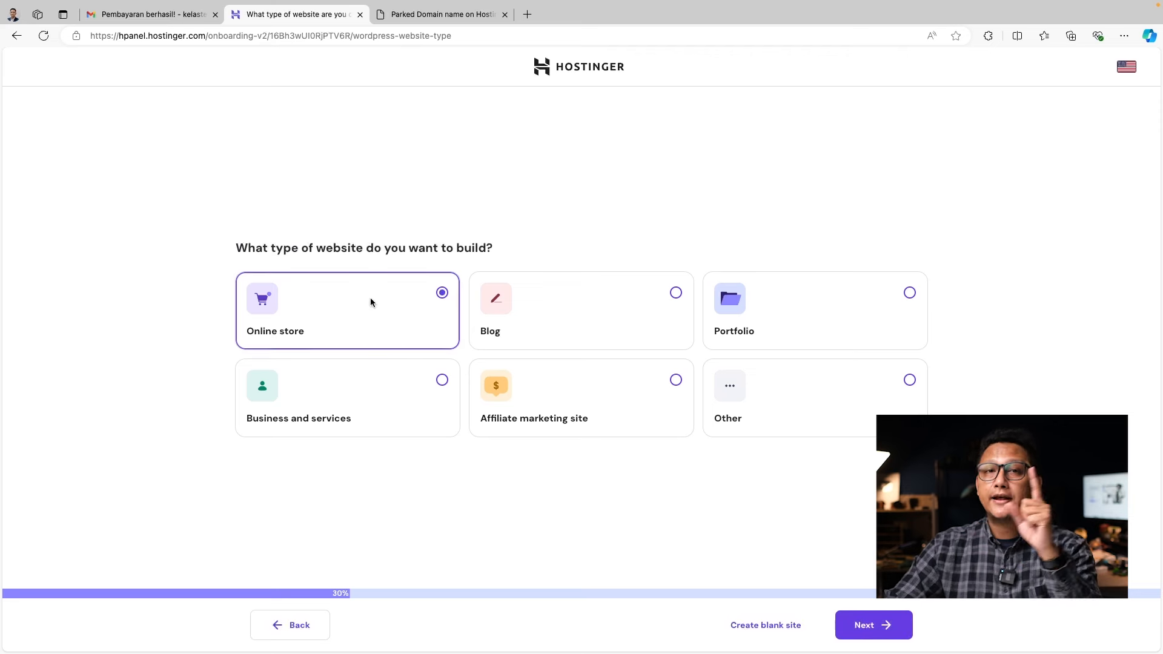
pyautogui.click(881, 633)
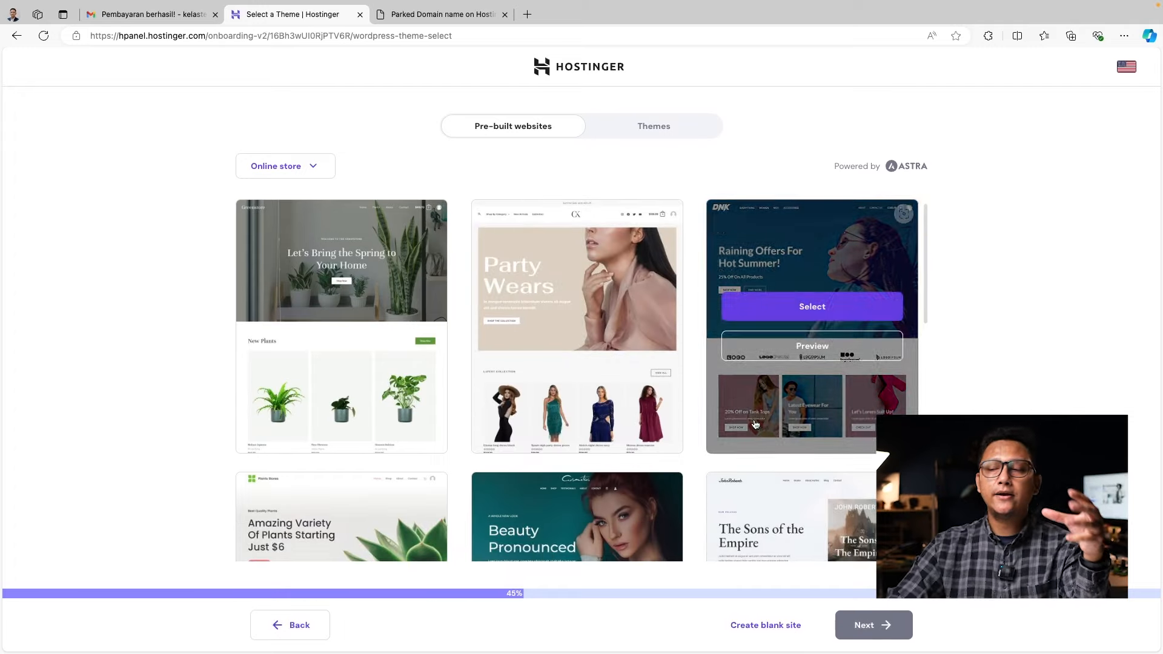
# Browse the gallery of pre-built online store templates
pyautogui.scroll(-4, 837, 435)
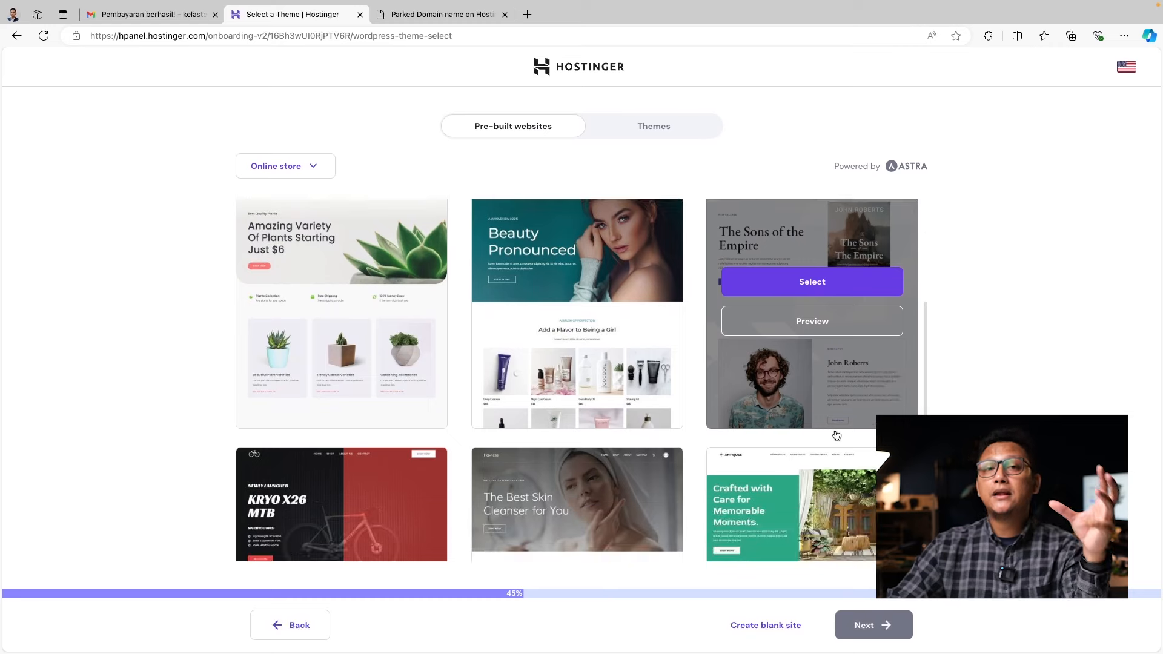
pyautogui.scroll(-5, 836, 435)
pyautogui.scroll(-3, 836, 435)
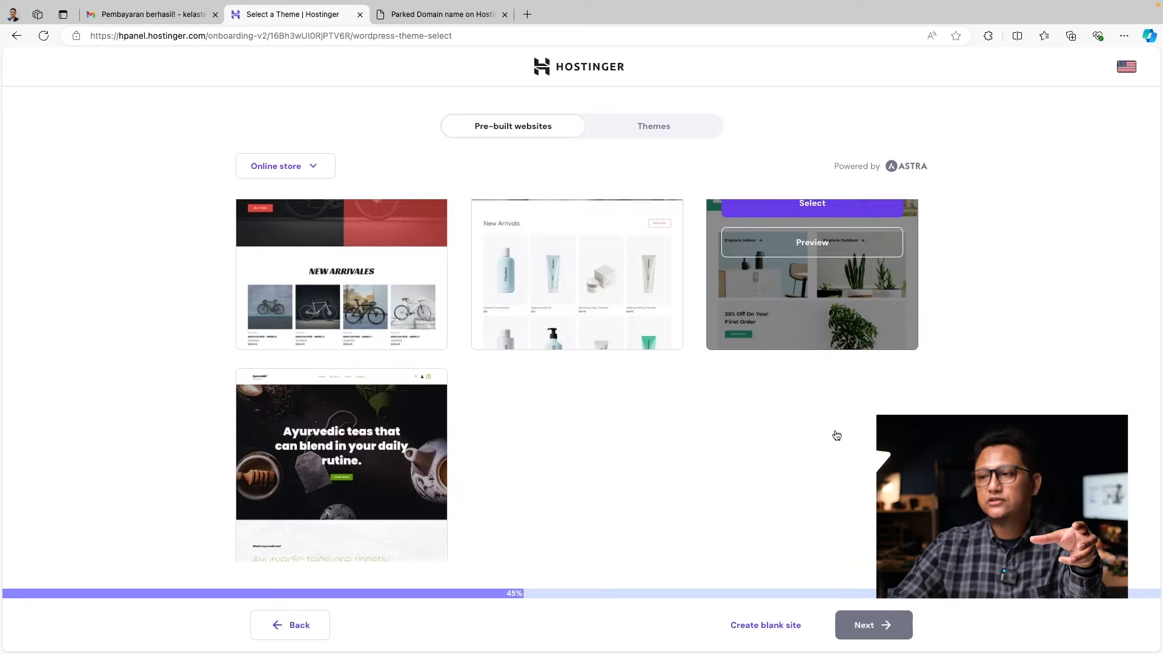
pyautogui.scroll(7, 834, 434)
pyautogui.scroll(5, 835, 434)
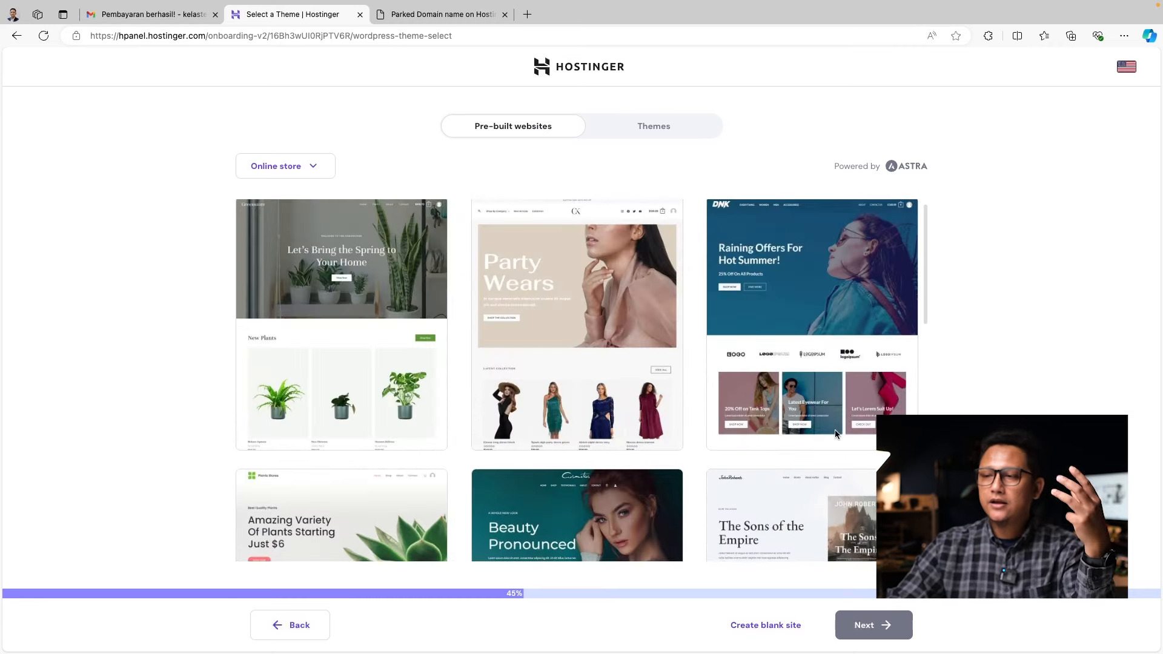
pyautogui.moveTo(745, 326)
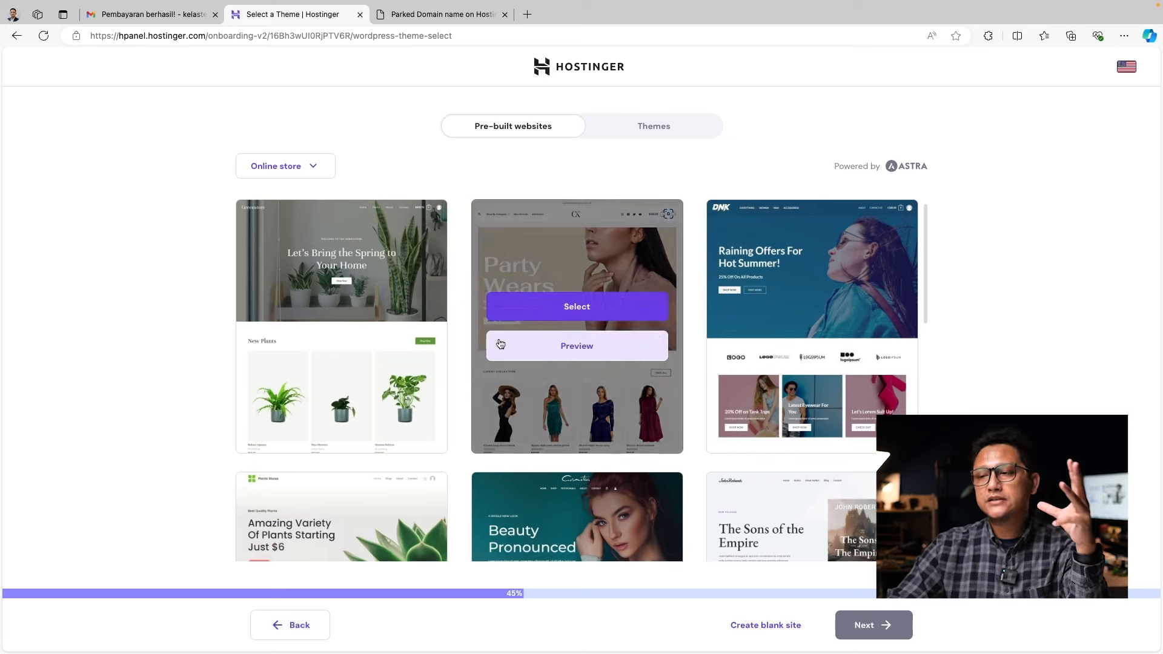
pyautogui.moveTo(520, 278)
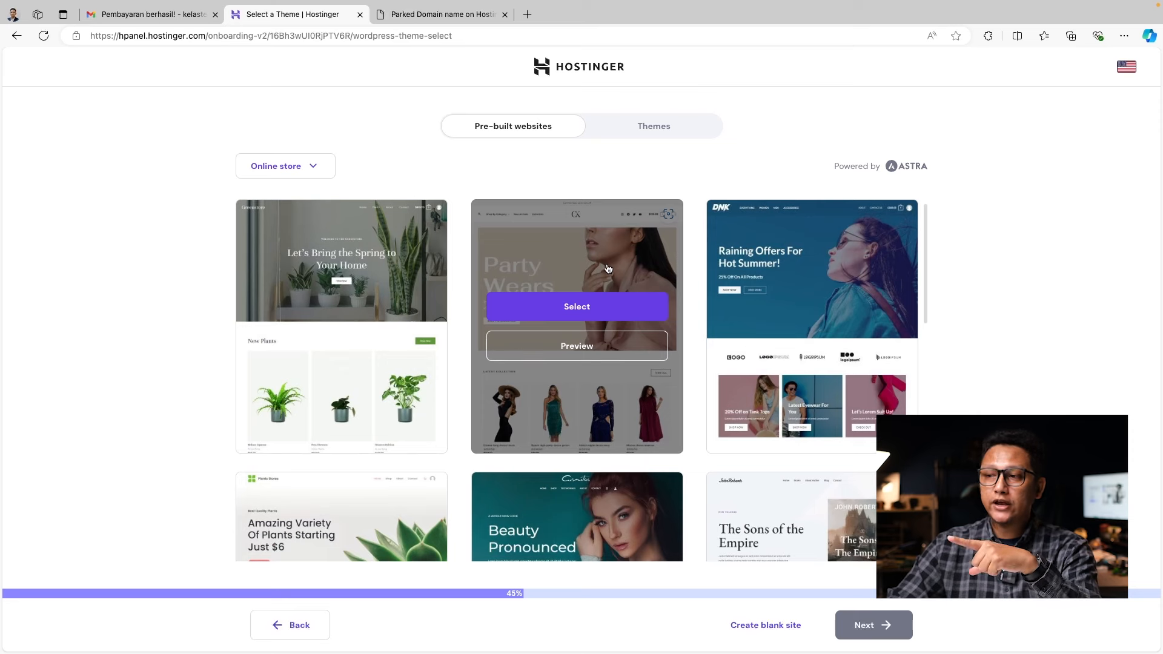
pyautogui.moveTo(826, 267)
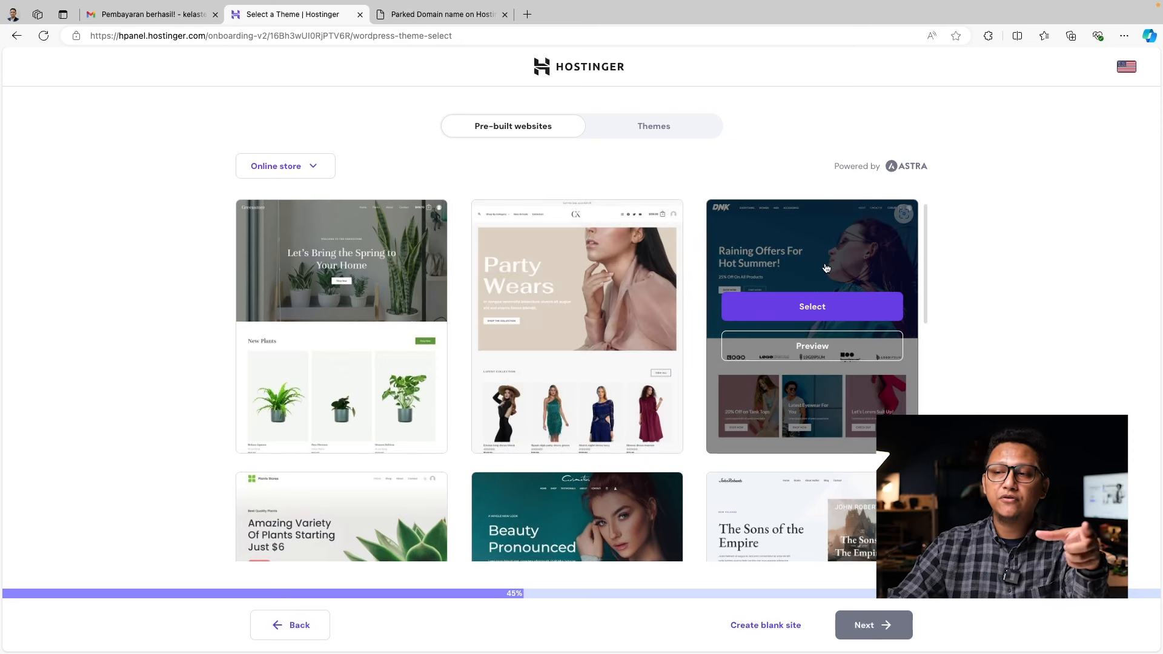
# Preview the DNK Brandstore template, scrolling through its homepage and back to the top
pyautogui.click(829, 340)
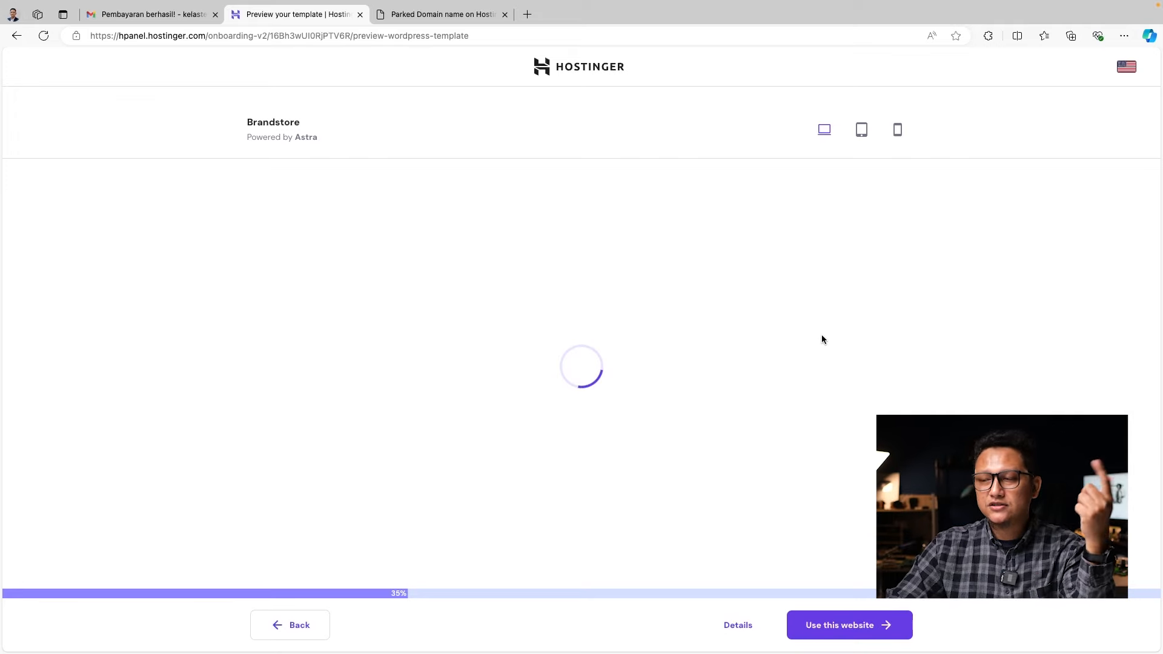
pyautogui.scroll(-10, 764, 361)
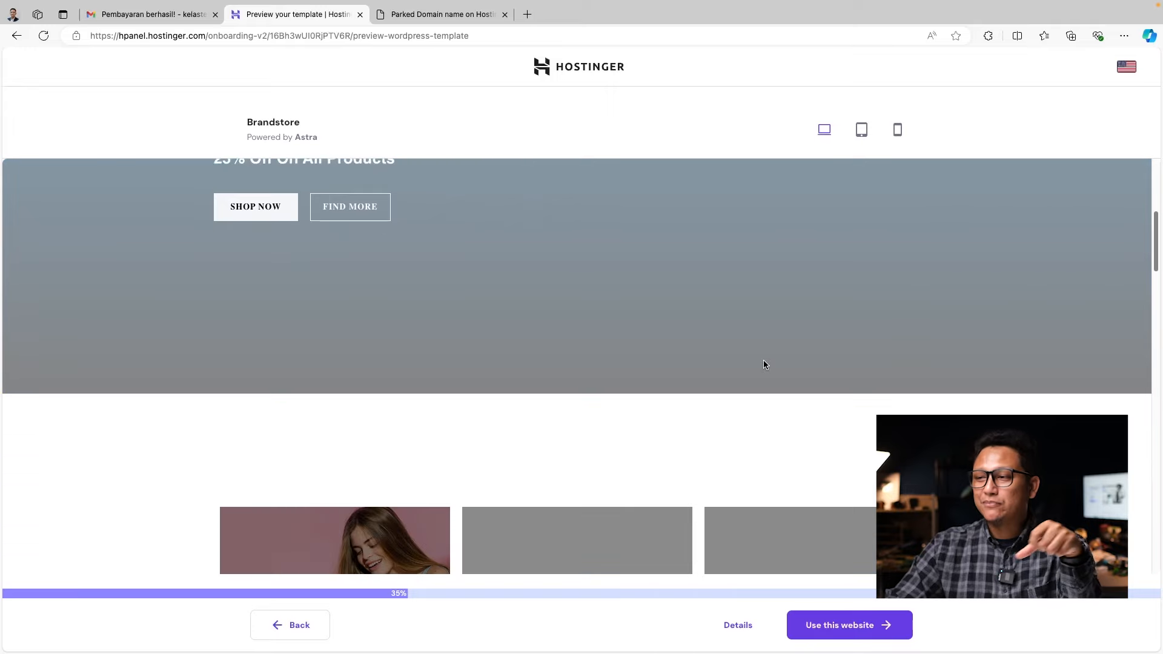
pyautogui.scroll(-12, 763, 364)
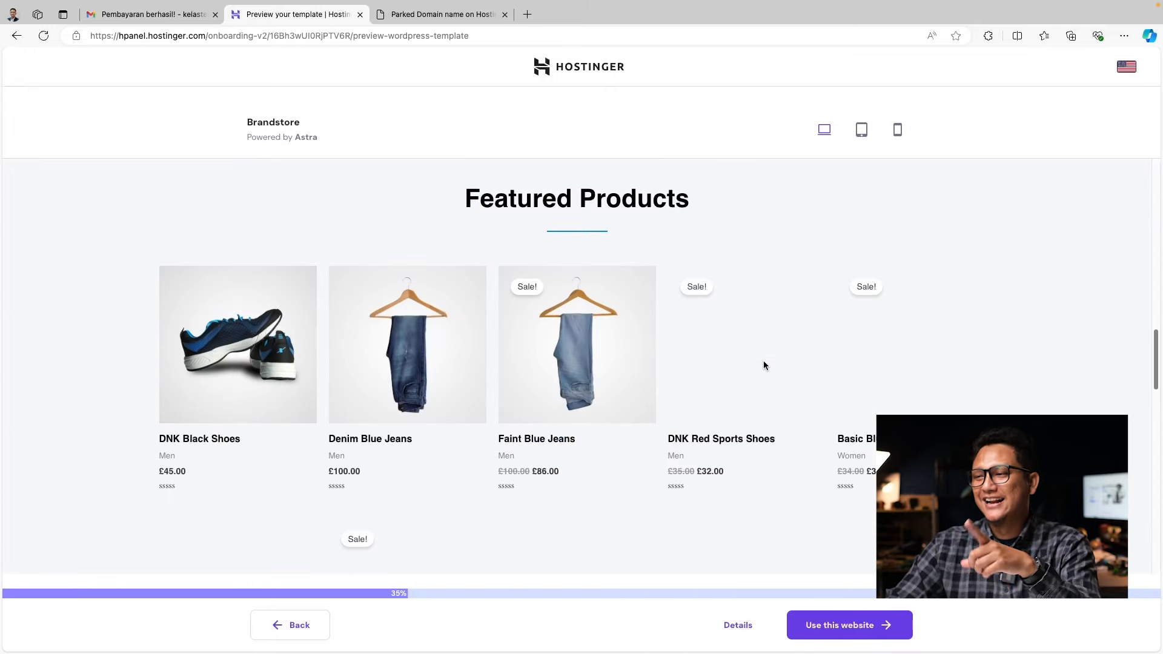
pyautogui.scroll(-4, 764, 364)
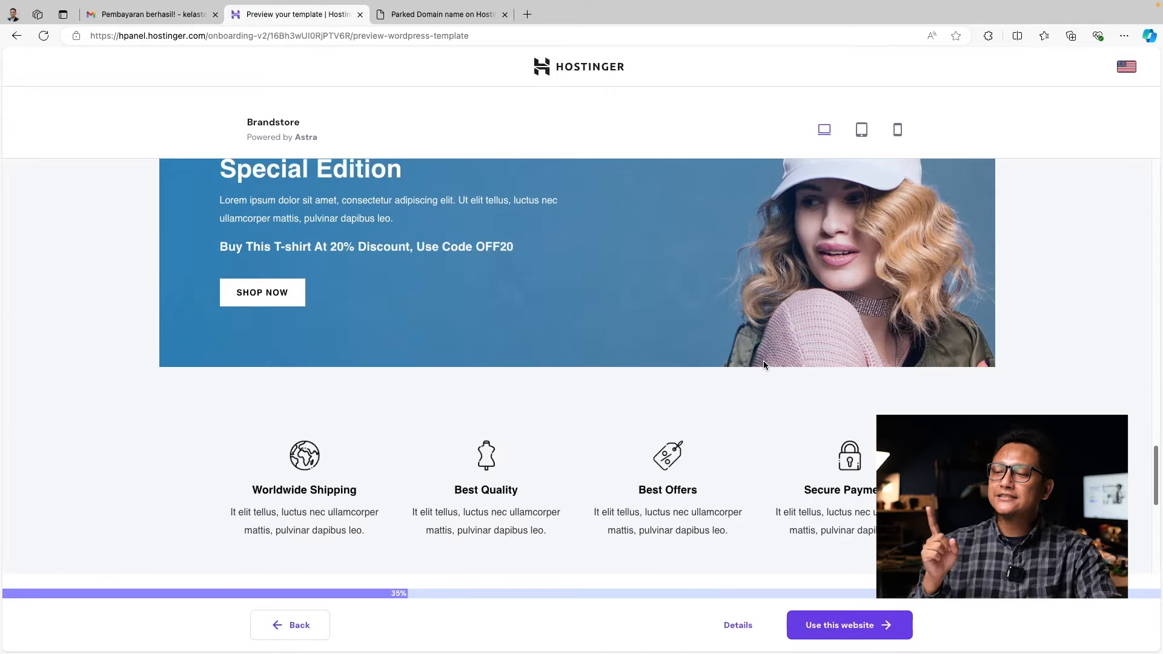
pyautogui.scroll(2, 763, 363)
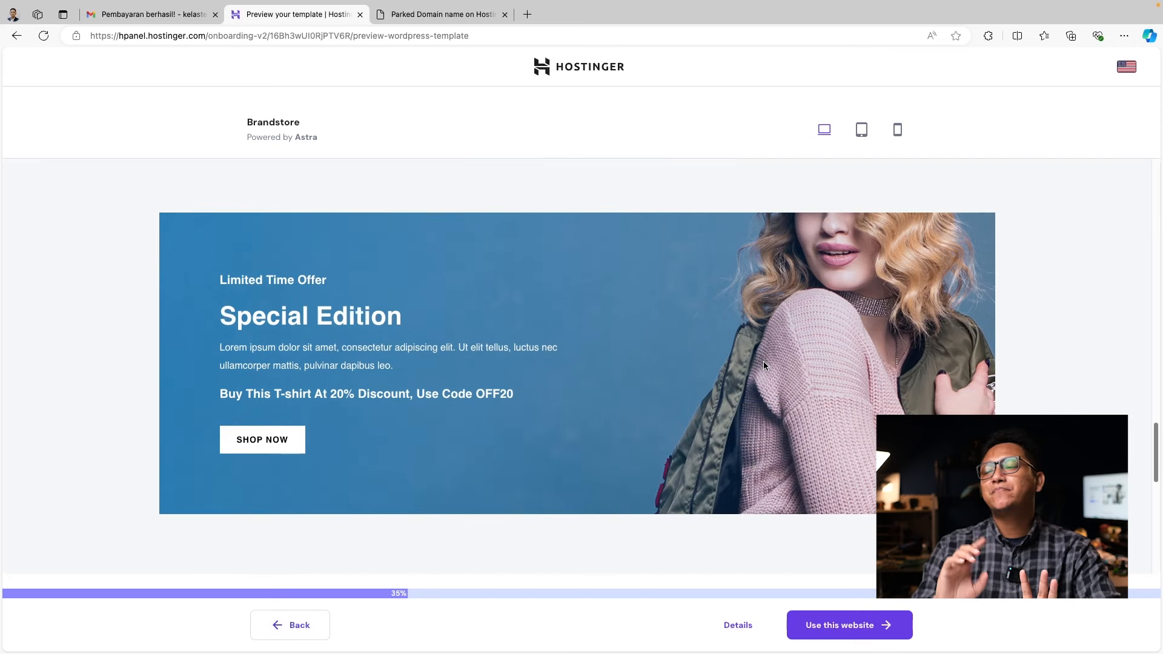
pyautogui.scroll(-6, 763, 364)
pyautogui.scroll(-4, 763, 366)
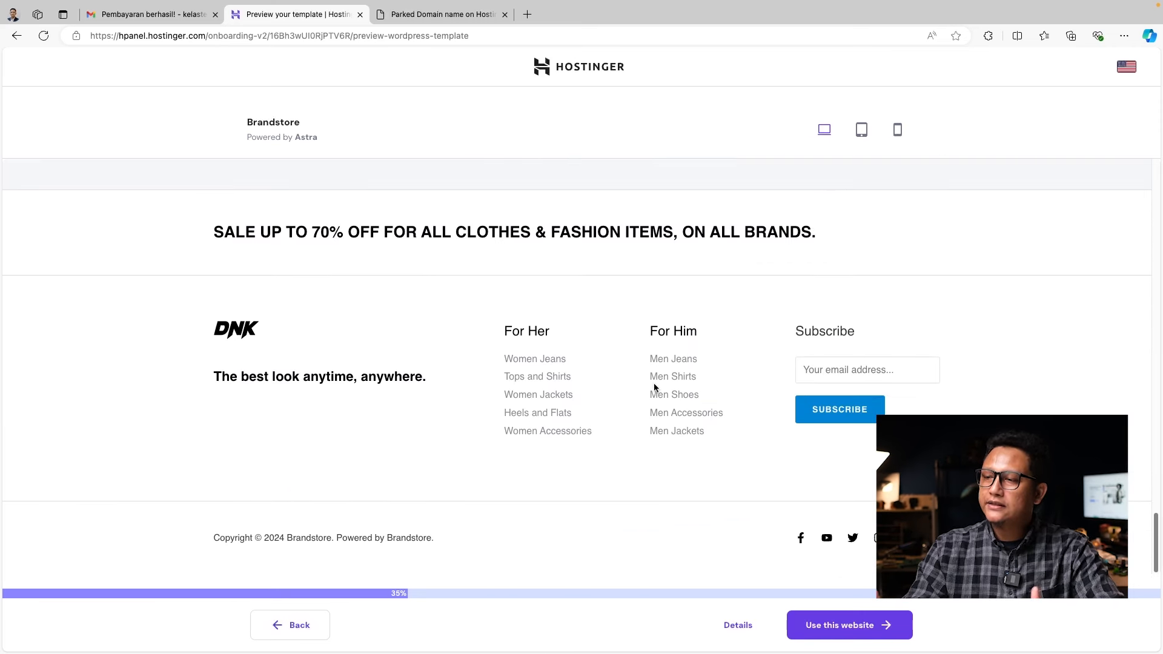
pyautogui.scroll(5, 773, 414)
pyautogui.scroll(10, 774, 416)
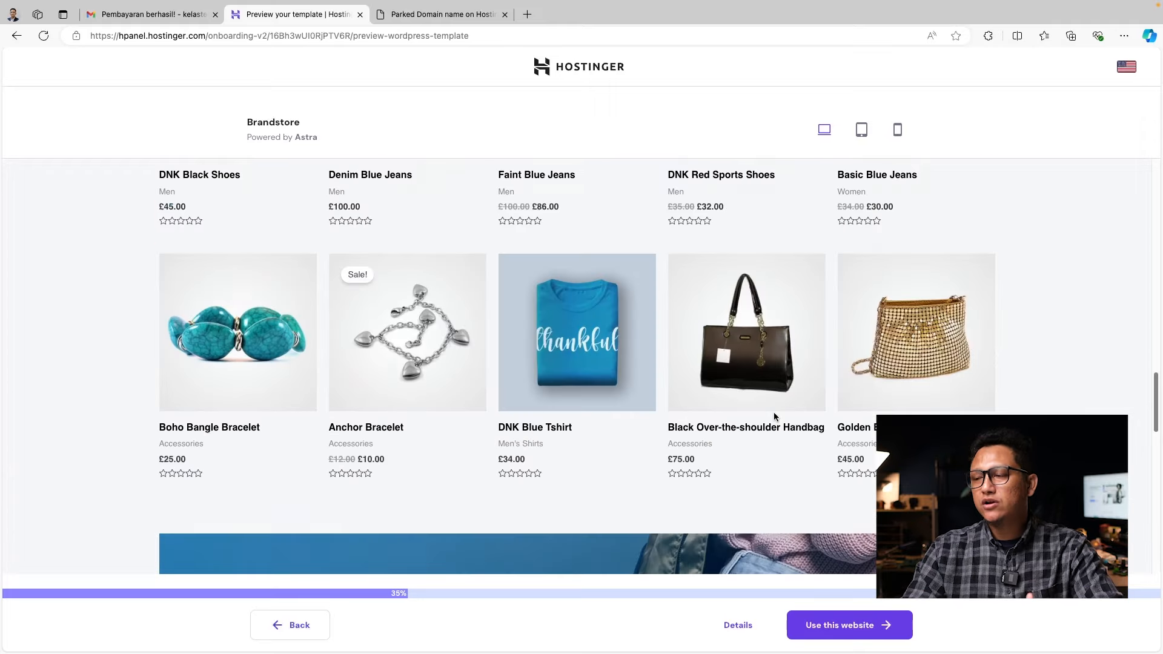
pyautogui.scroll(6, 774, 416)
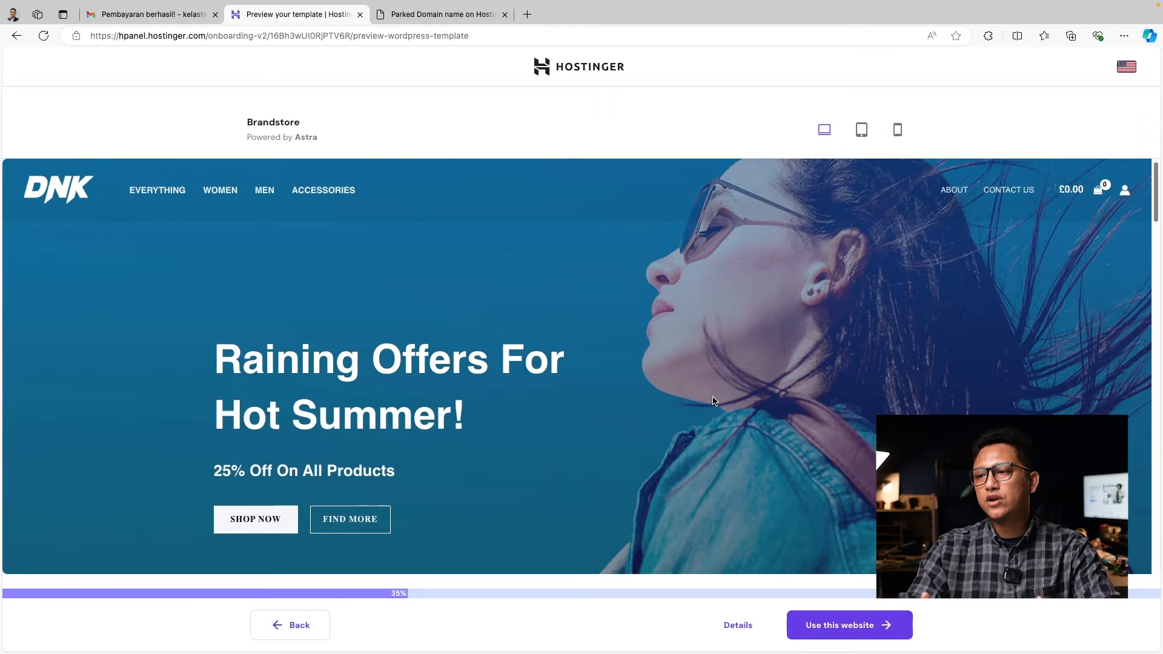
# Use the previewed template, leave Google Site Kit unselected among the store plugins, and continue
pyautogui.click(839, 628)
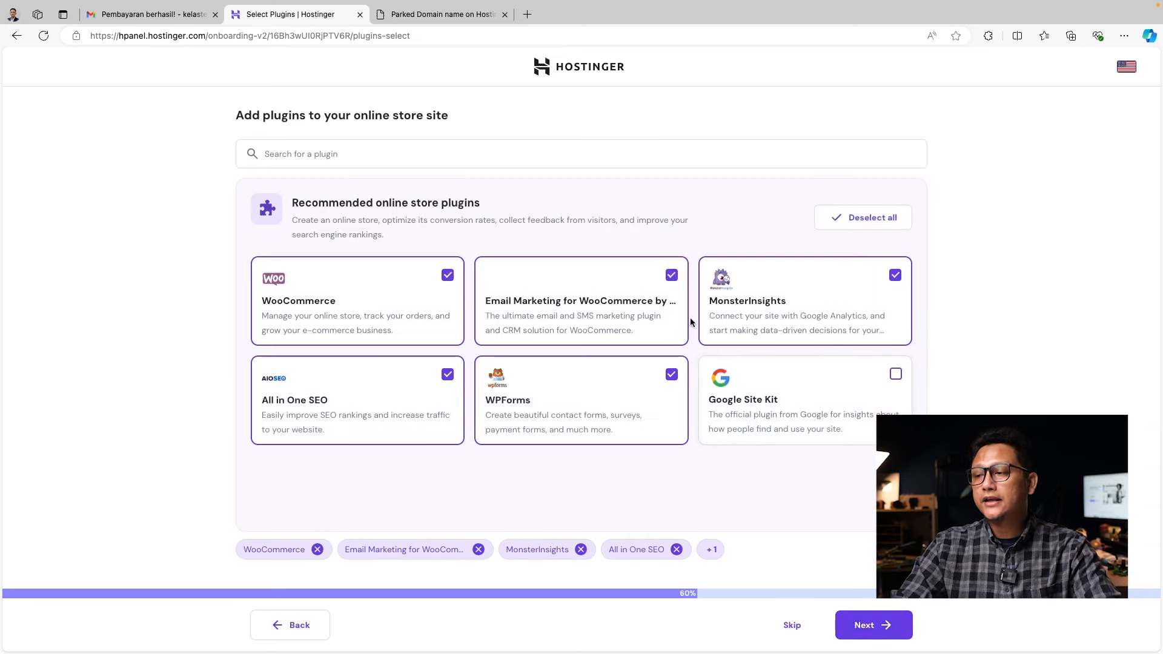
pyautogui.click(896, 375)
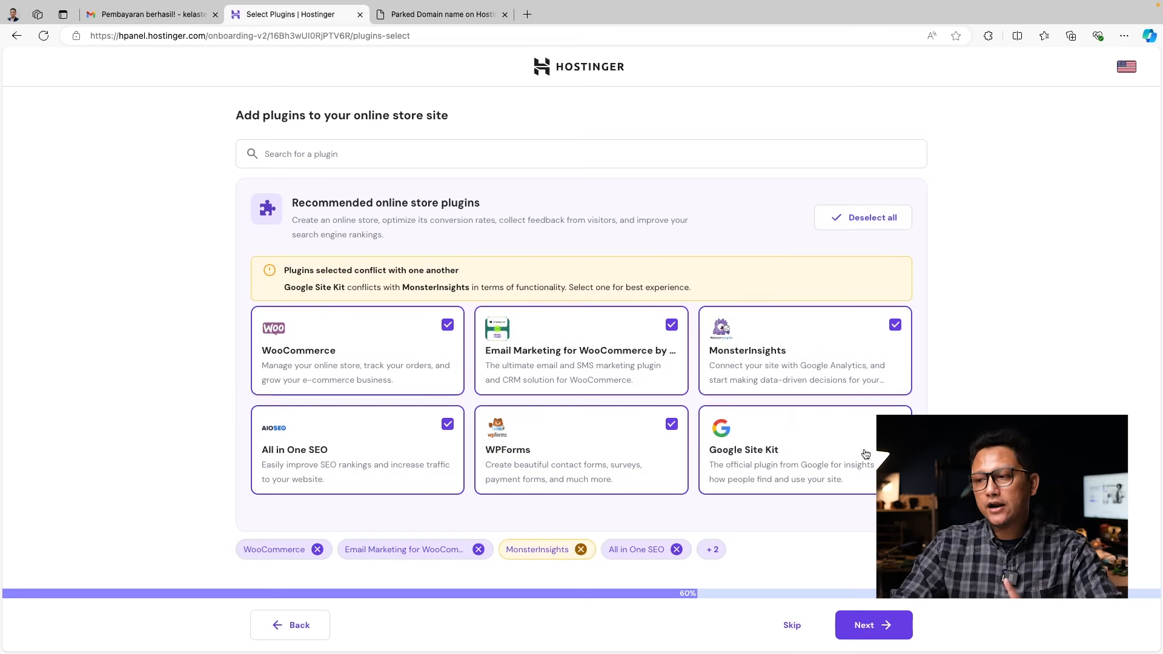
pyautogui.click(895, 424)
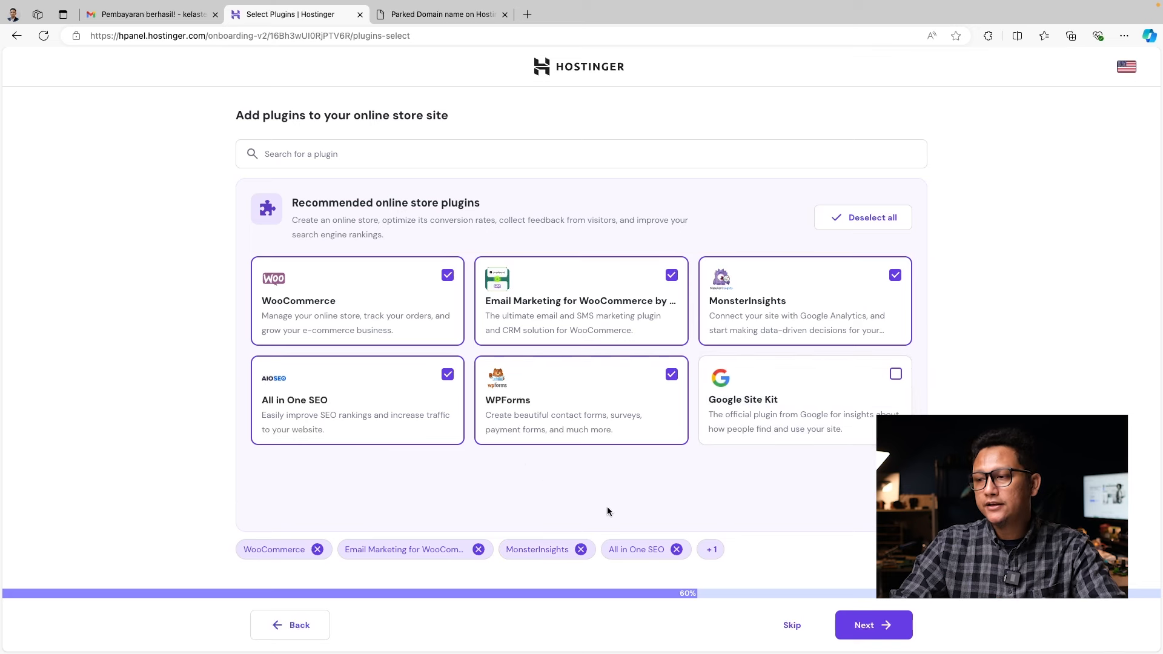
pyautogui.click(872, 625)
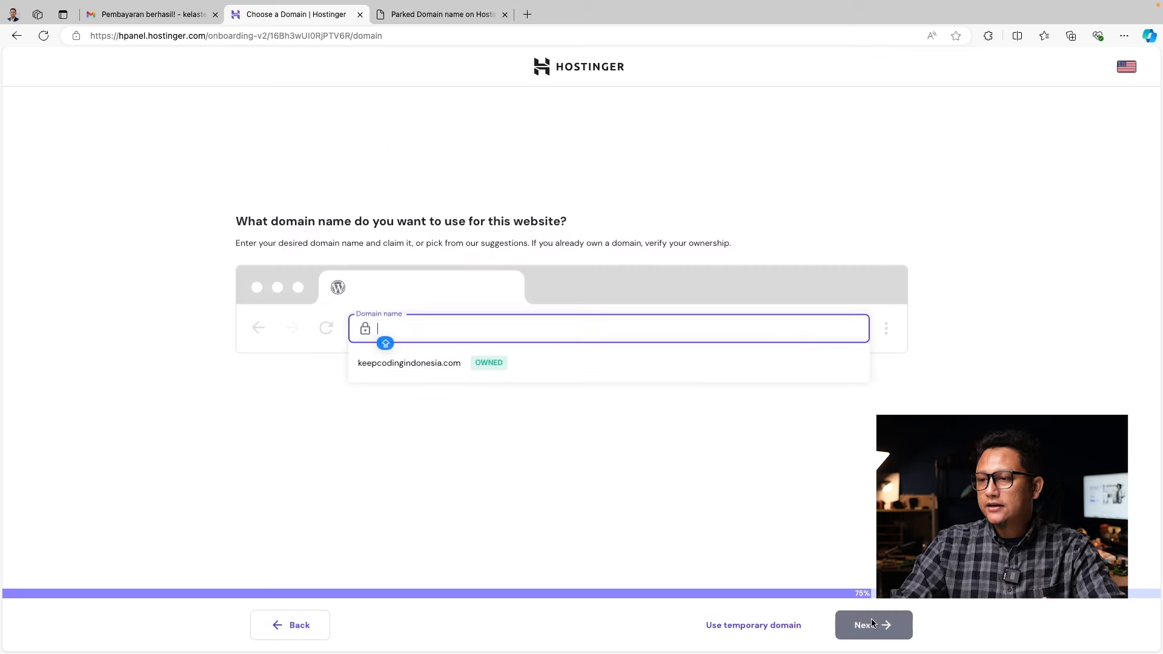
# Choose the owned keepcodingindonesia.com domain and complete its registration
pyautogui.click(424, 365)
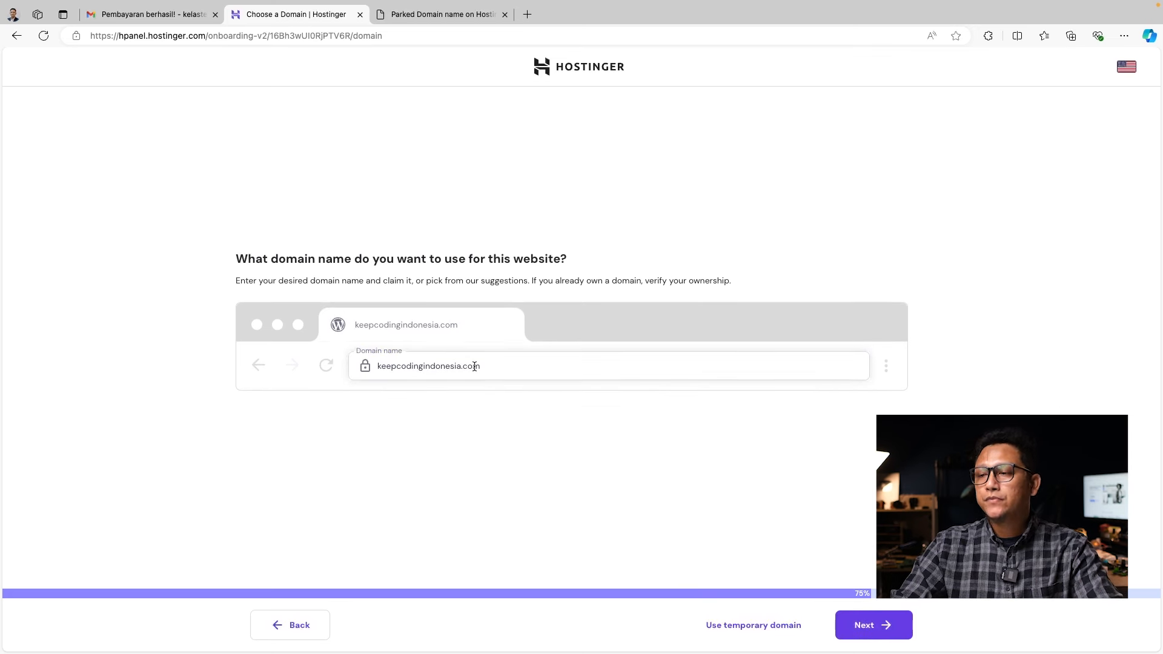
pyautogui.click(870, 624)
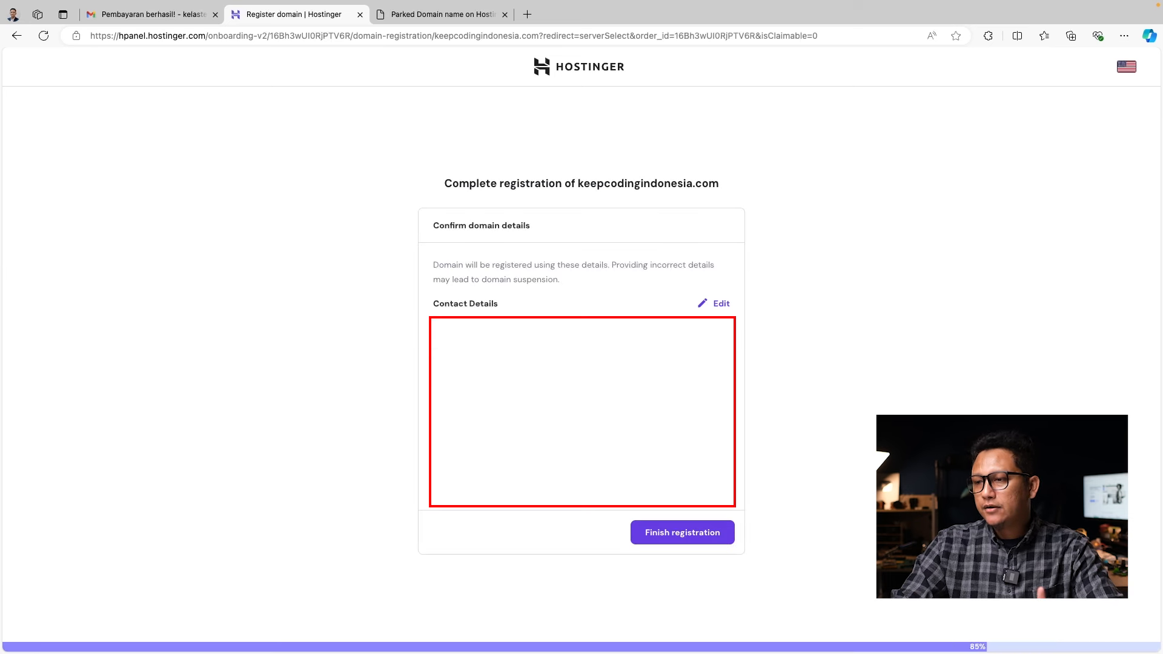
pyautogui.click(674, 536)
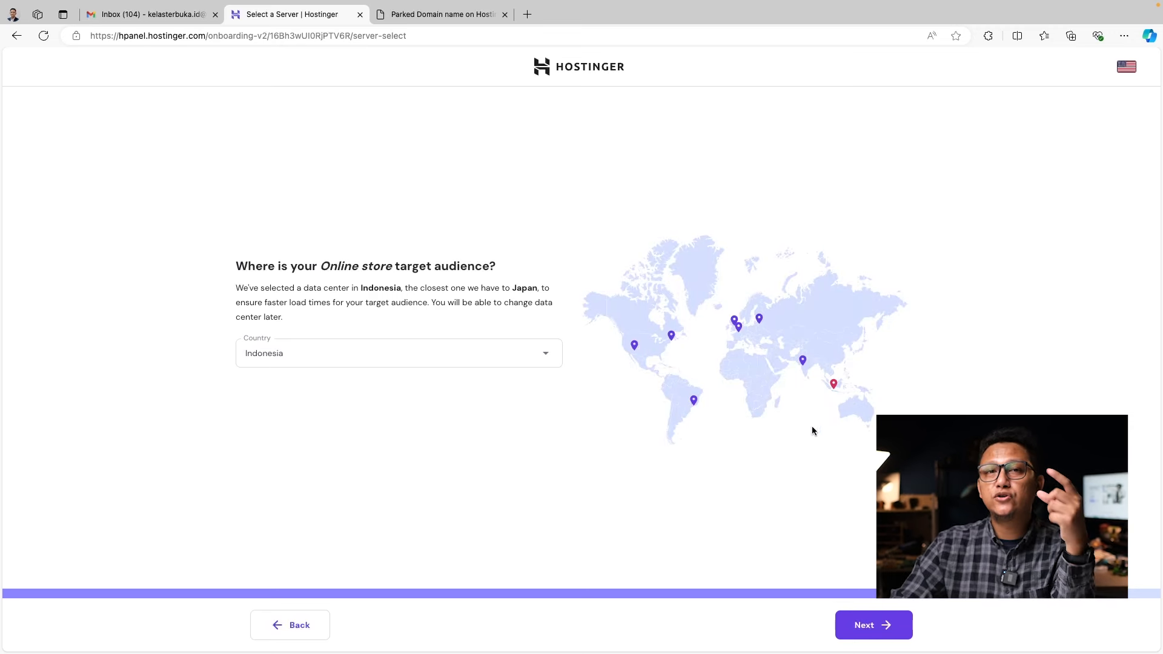
# Accept Indonesia as the server location, let WordPress install, then go to the WordPress admin panel
pyautogui.click(867, 635)
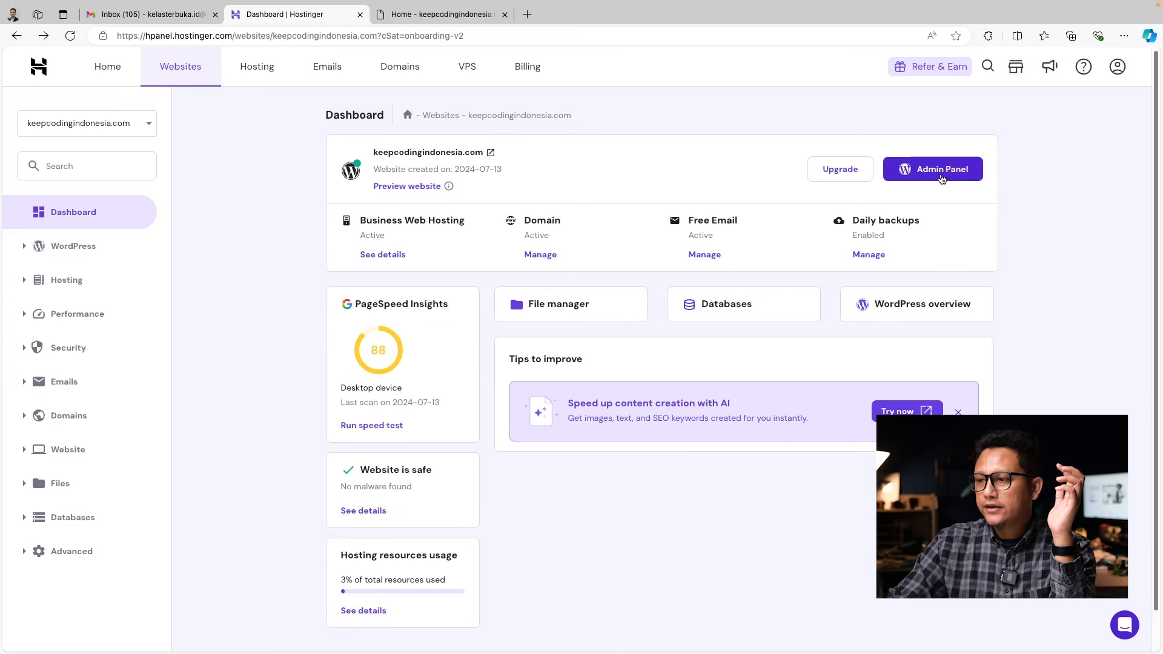
pyautogui.click(942, 173)
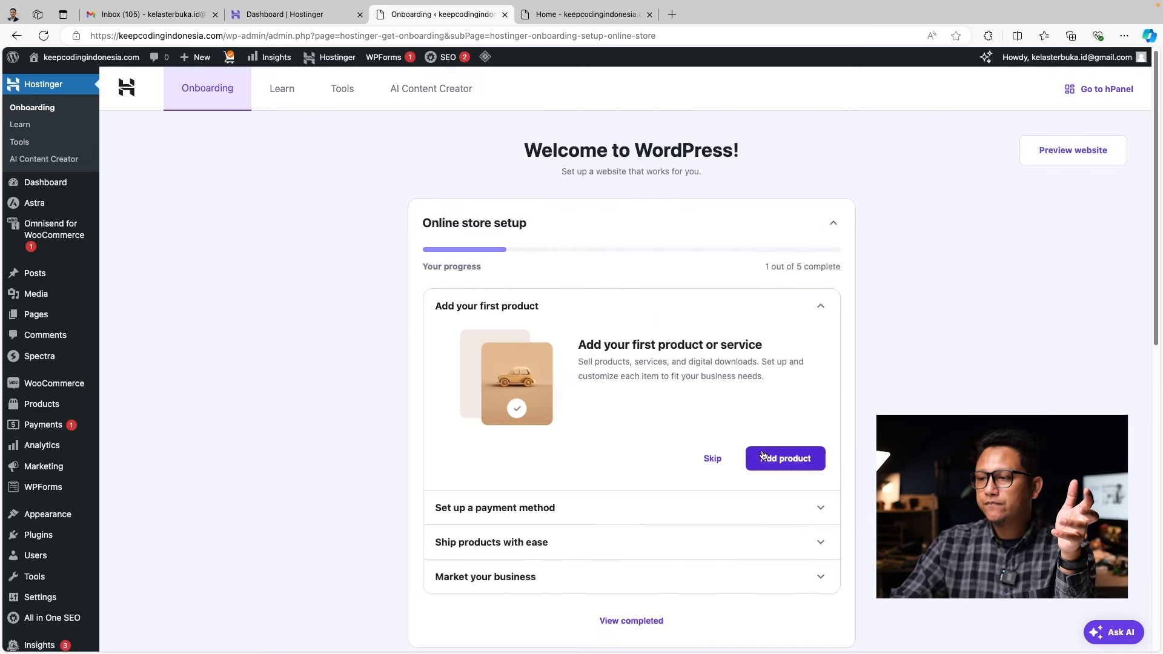
# Choose Add product under 'Add your first product' in the Hostinger onboarding checklist
pyautogui.click(786, 458)
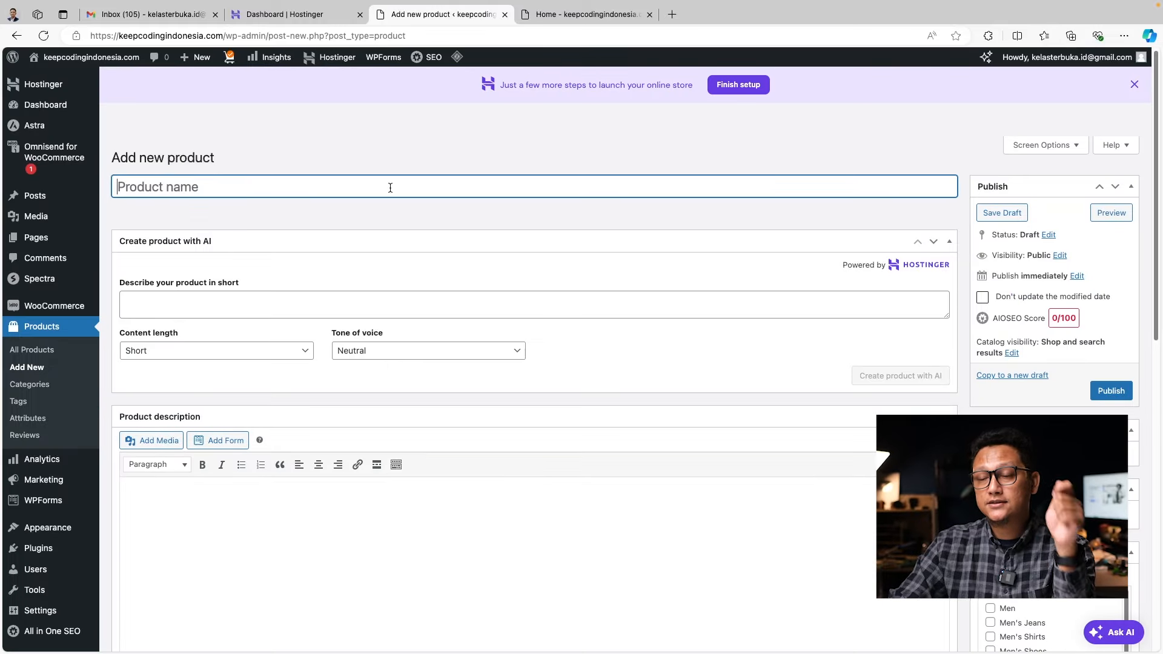
# Enter the T-Shirt - KCS product name and a short description prompt starting 'Stay Aw'
pyautogui.write('K')
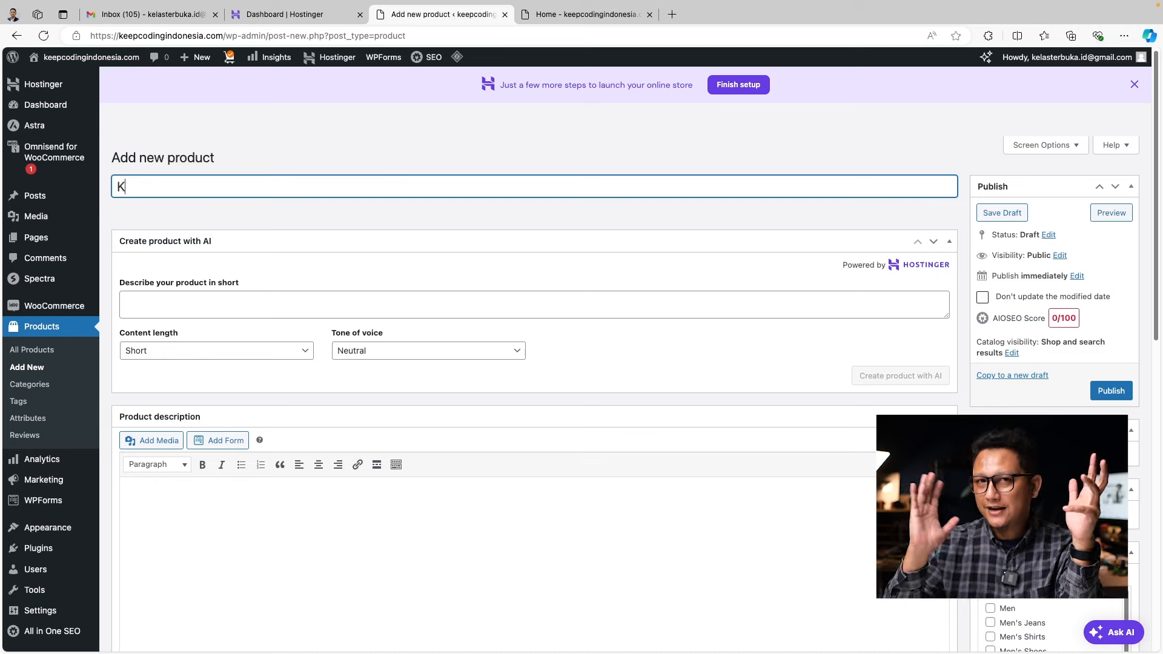
pyautogui.write('C')
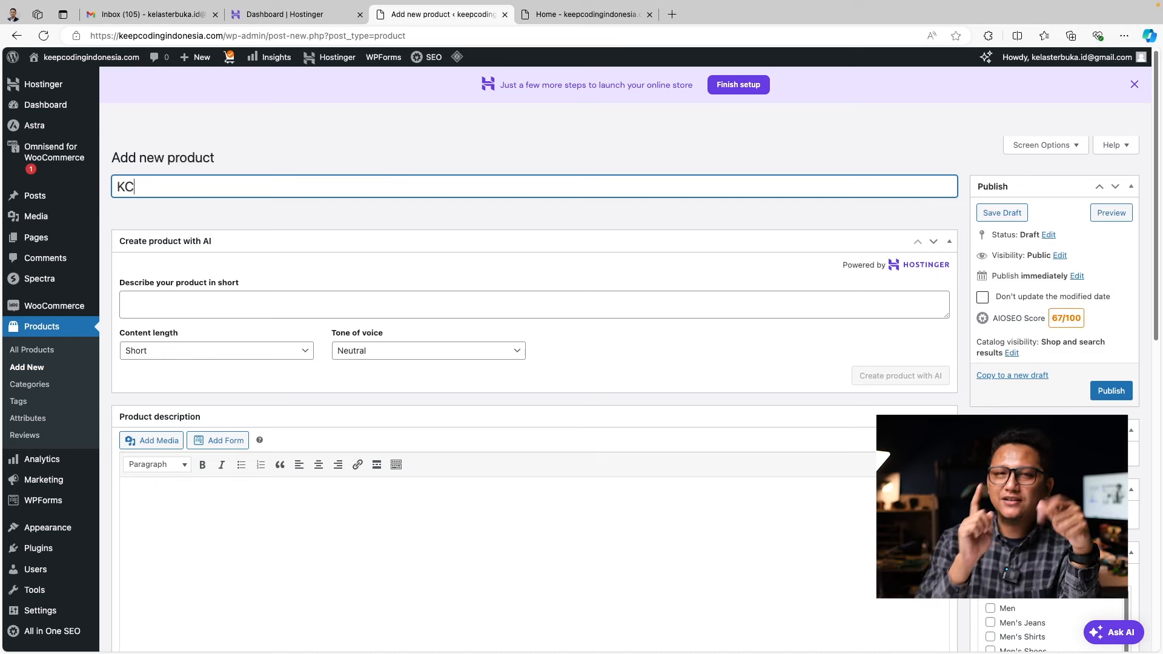
pyautogui.press('BackSpace')
pyautogui.press('BackSpace')
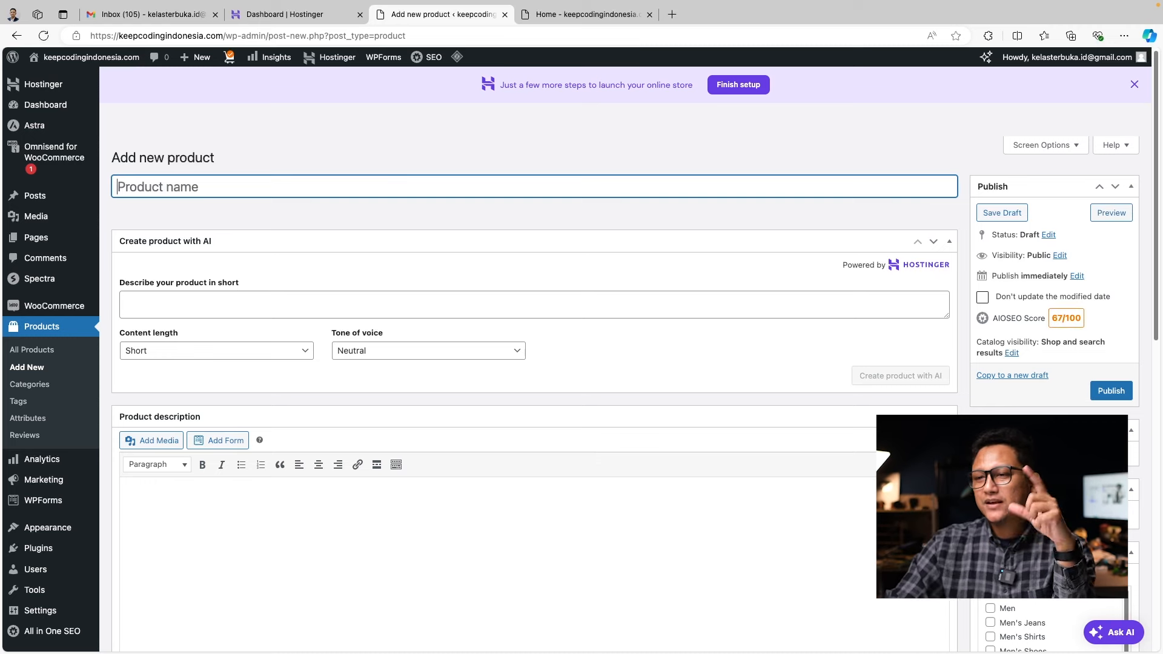
pyautogui.write('T-')
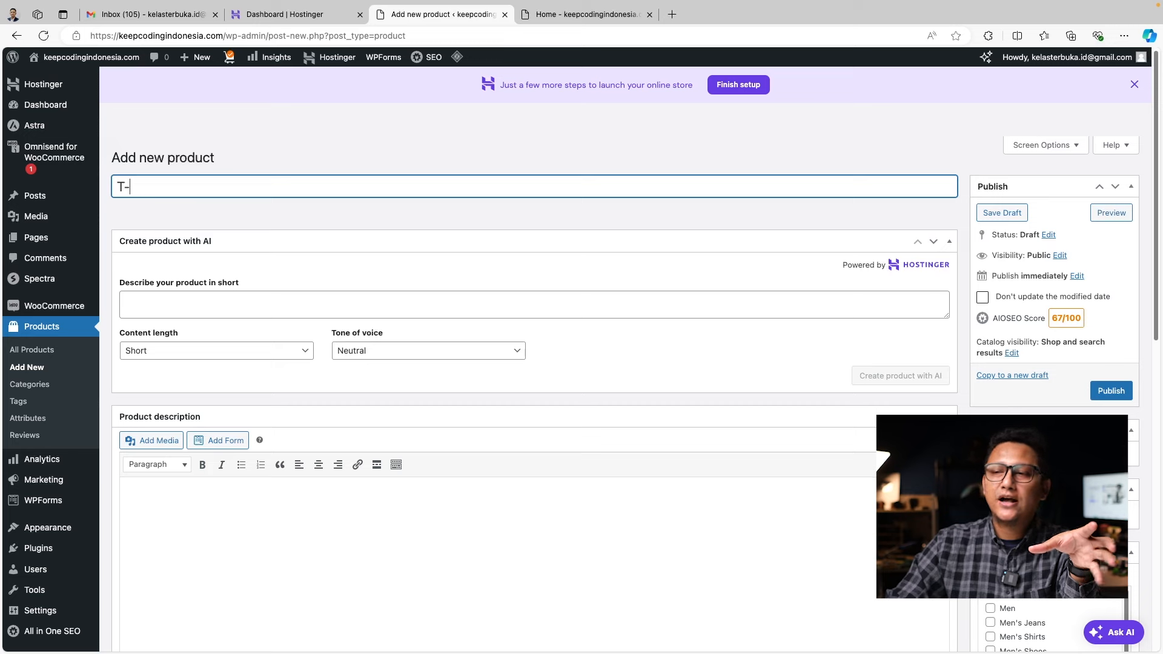
pyautogui.write('Shirt')
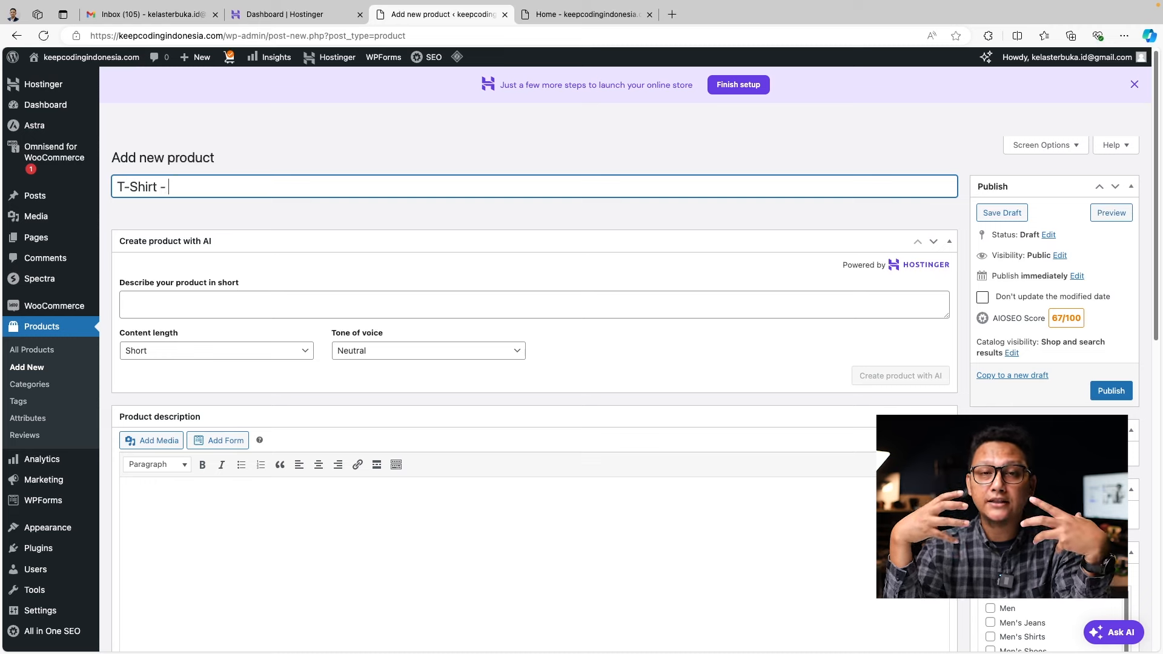
pyautogui.write('- KCSA')
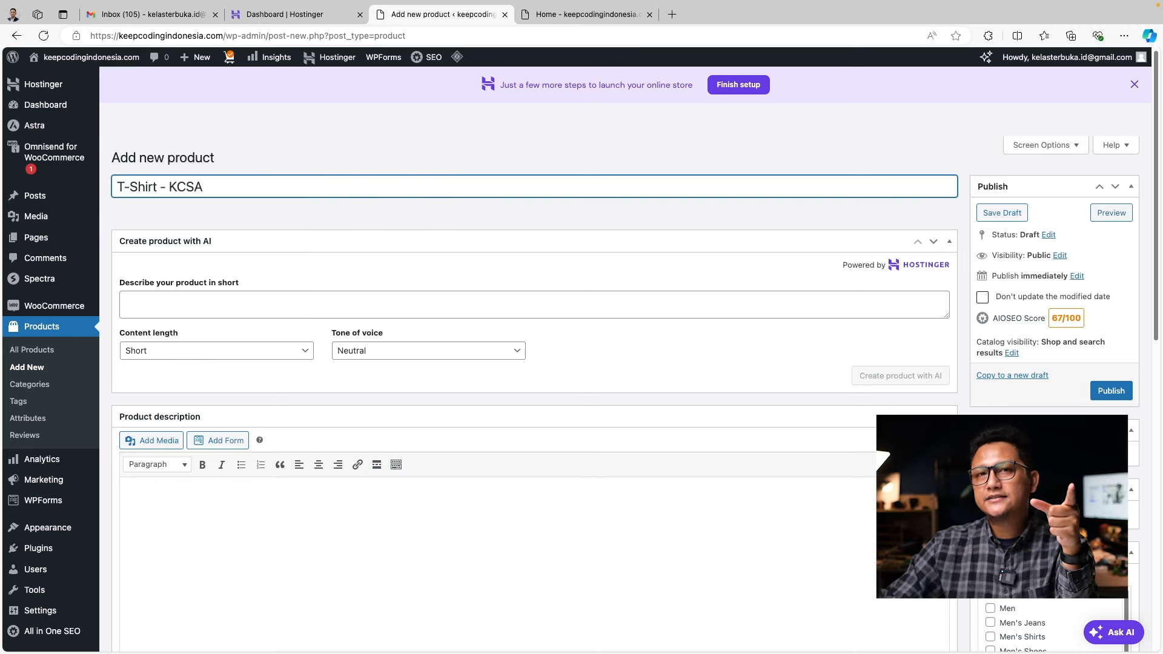
pyautogui.click(358, 300)
pyautogui.write('Keep. C')
pyautogui.press('BackSpace')
pyautogui.press('BackSpace')
pyautogui.press('BackSpace')
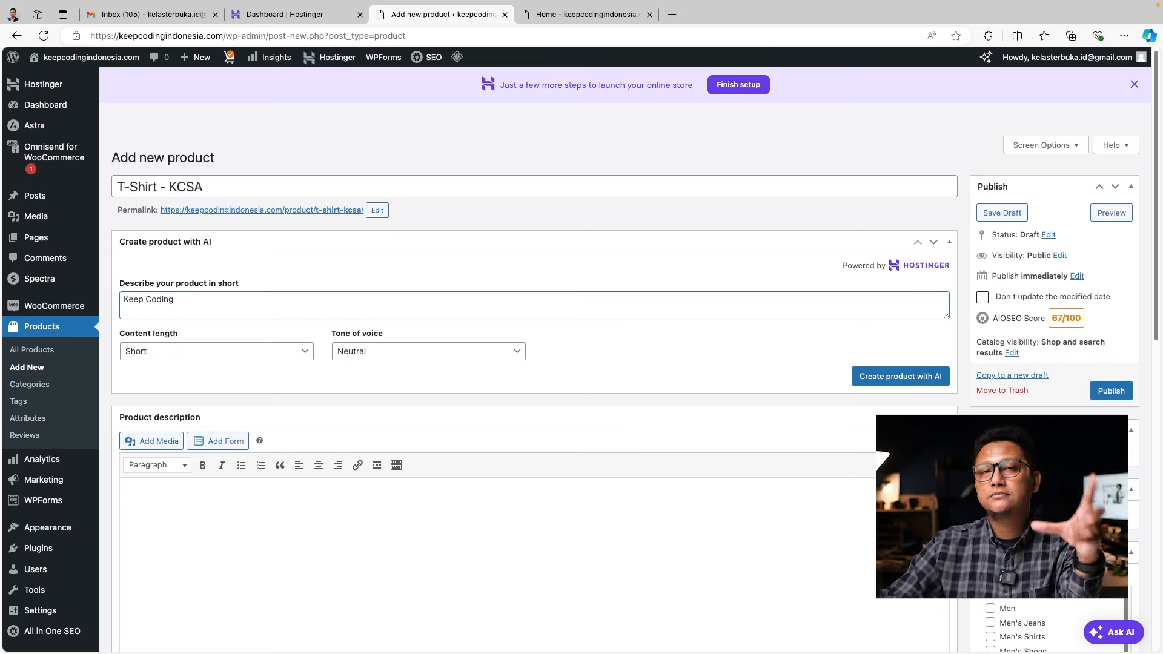
pyautogui.write('Stay Aw')
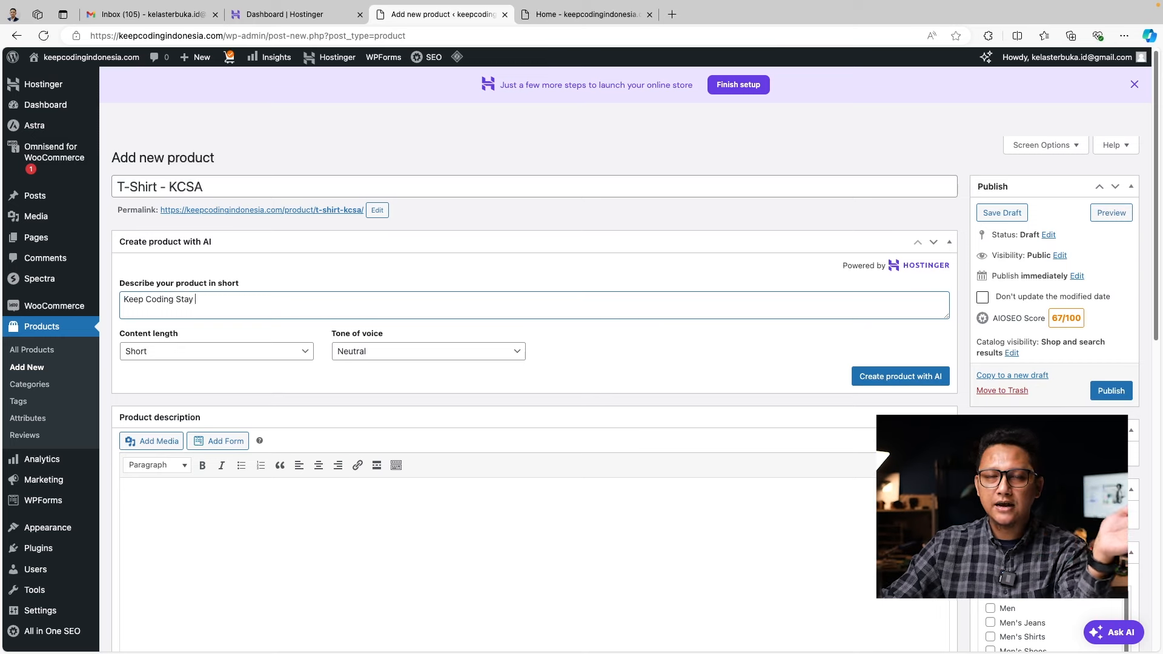
# Keep content length Short, set tone of voice to Friendly, and generate the title and description with AI
pyautogui.click(255, 357)
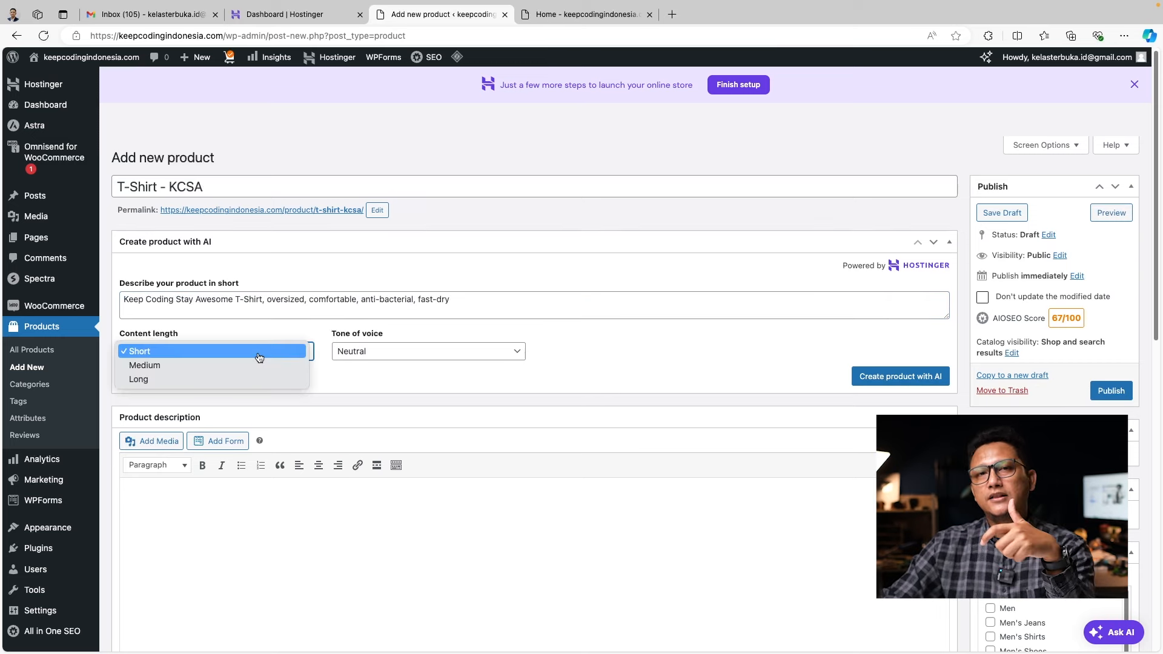
pyautogui.click(259, 357)
pyautogui.click(419, 353)
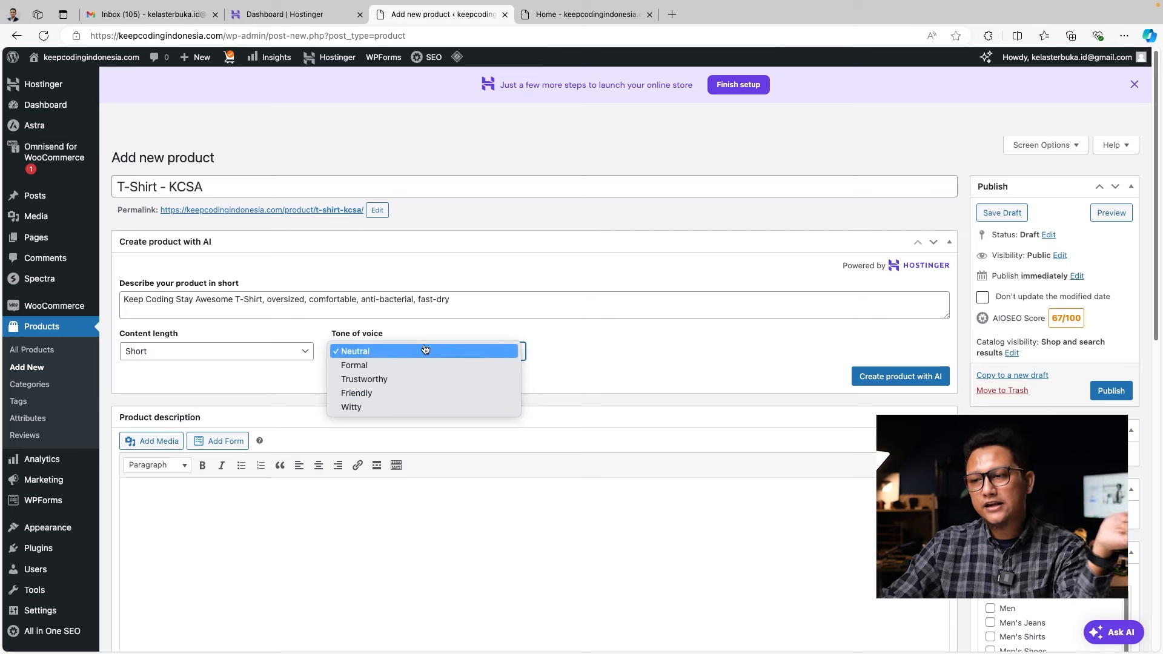
pyautogui.click(398, 393)
pyautogui.click(879, 377)
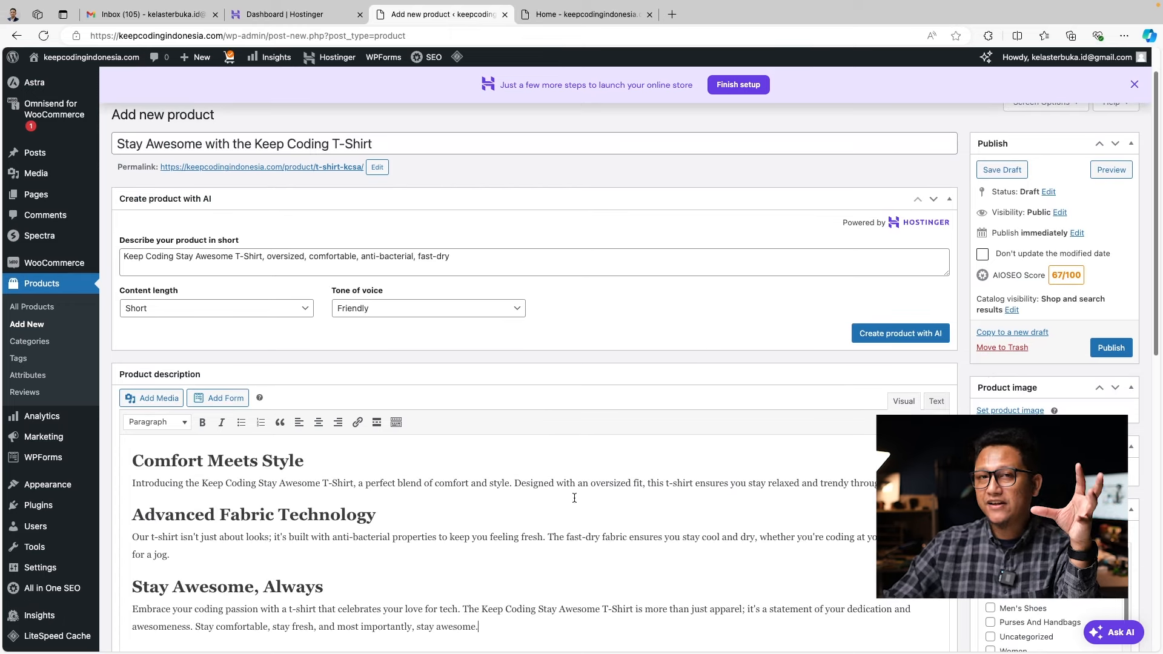
pyautogui.scroll(-2, 673, 533)
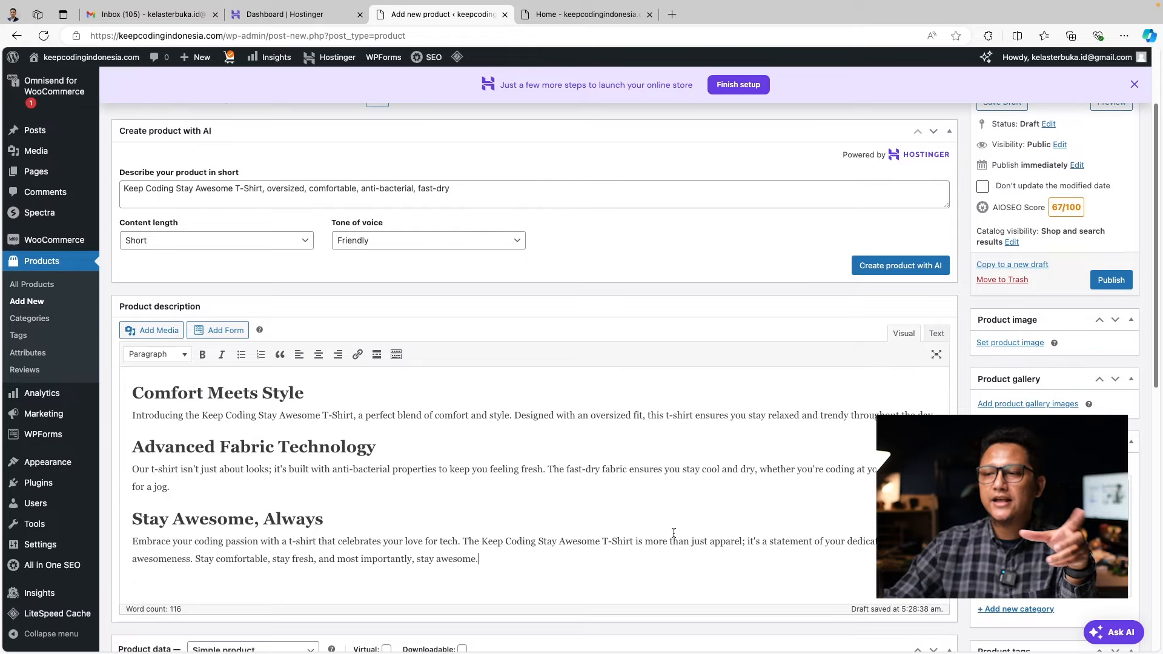
pyautogui.scroll(-3, 674, 533)
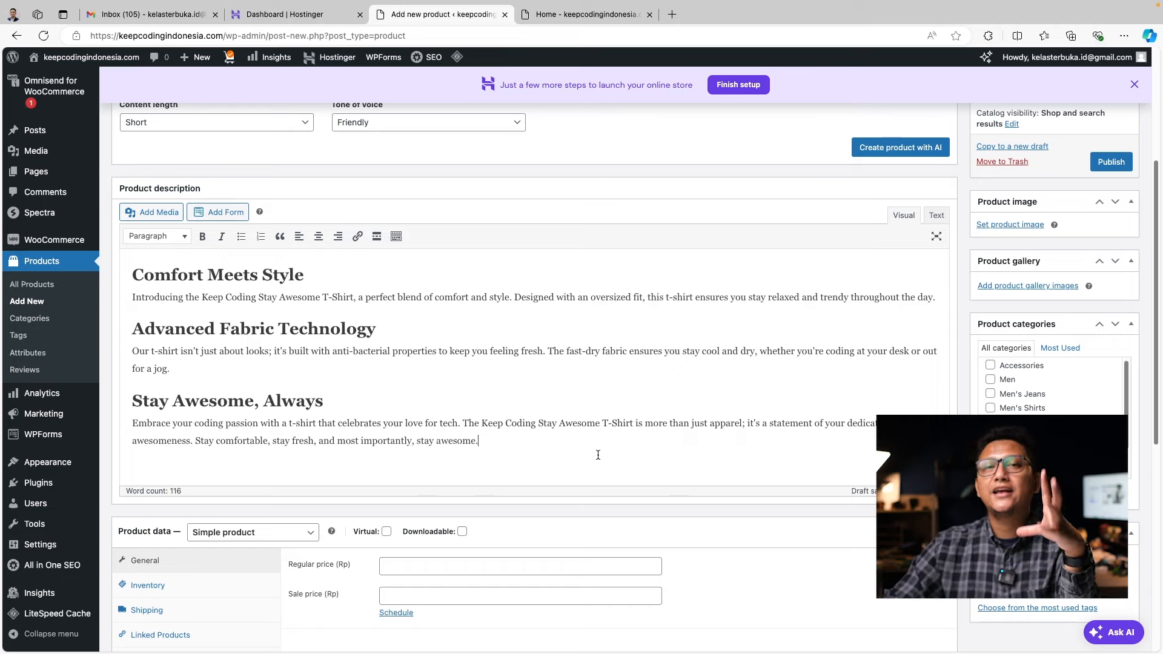
pyautogui.scroll(-5, 682, 451)
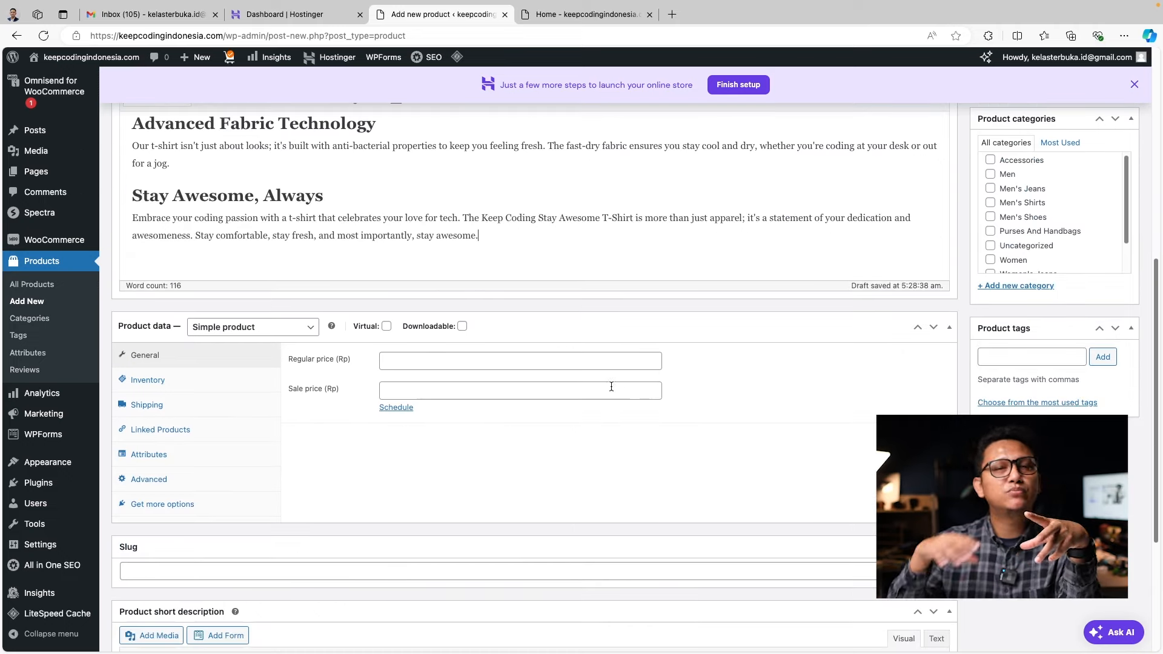
# Set regular price 150000 and sale price 120000, keeping it a simple product
pyautogui.click(583, 366)
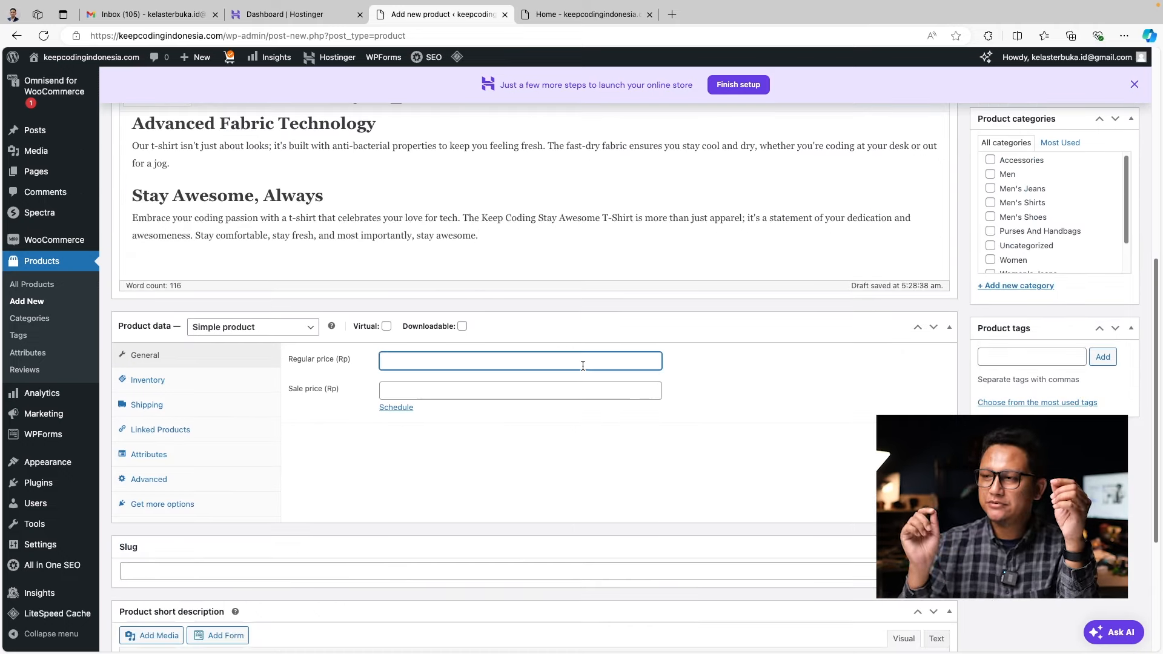
pyautogui.write('150000')
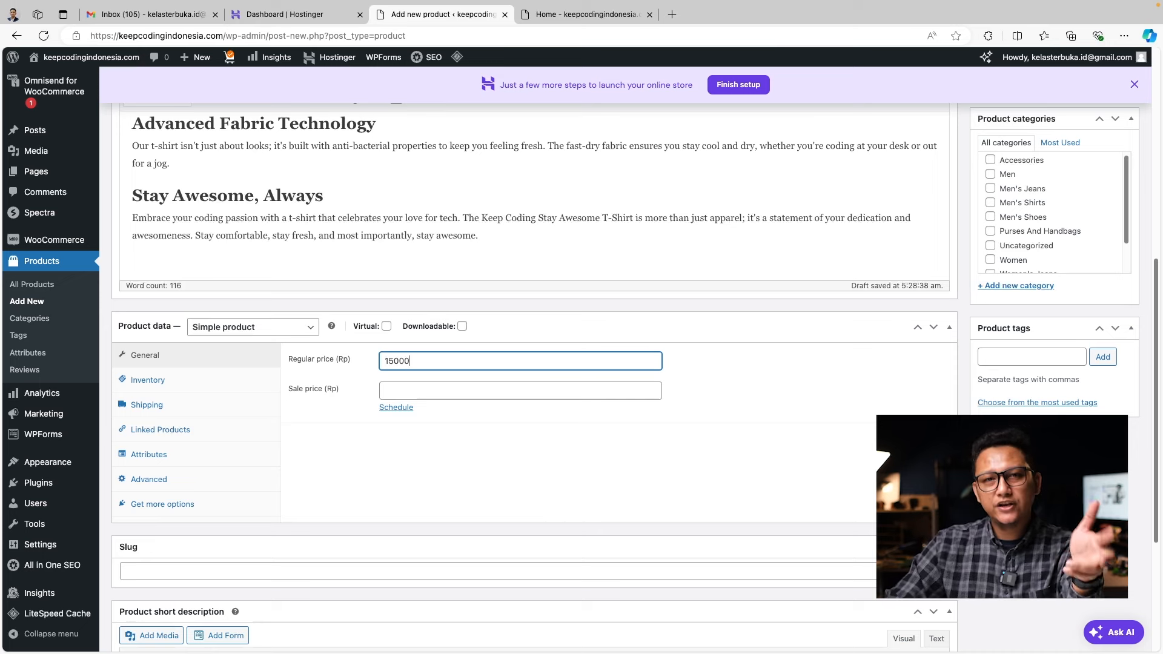
pyautogui.press('Tab')
pyautogui.write('120000')
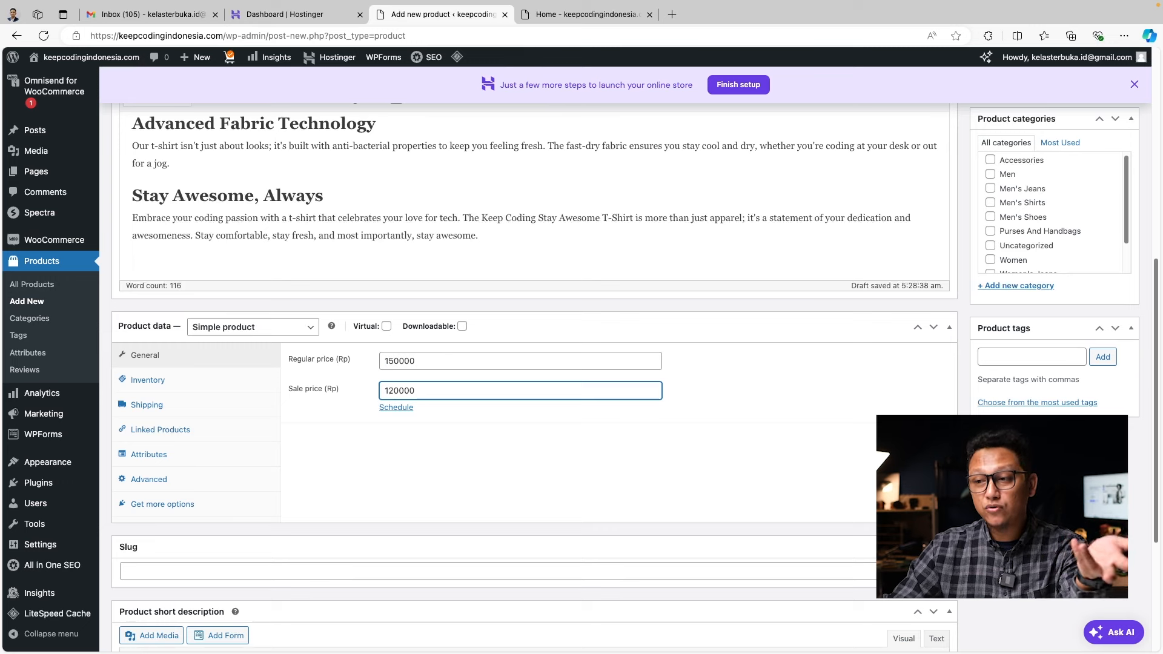
pyautogui.click(517, 465)
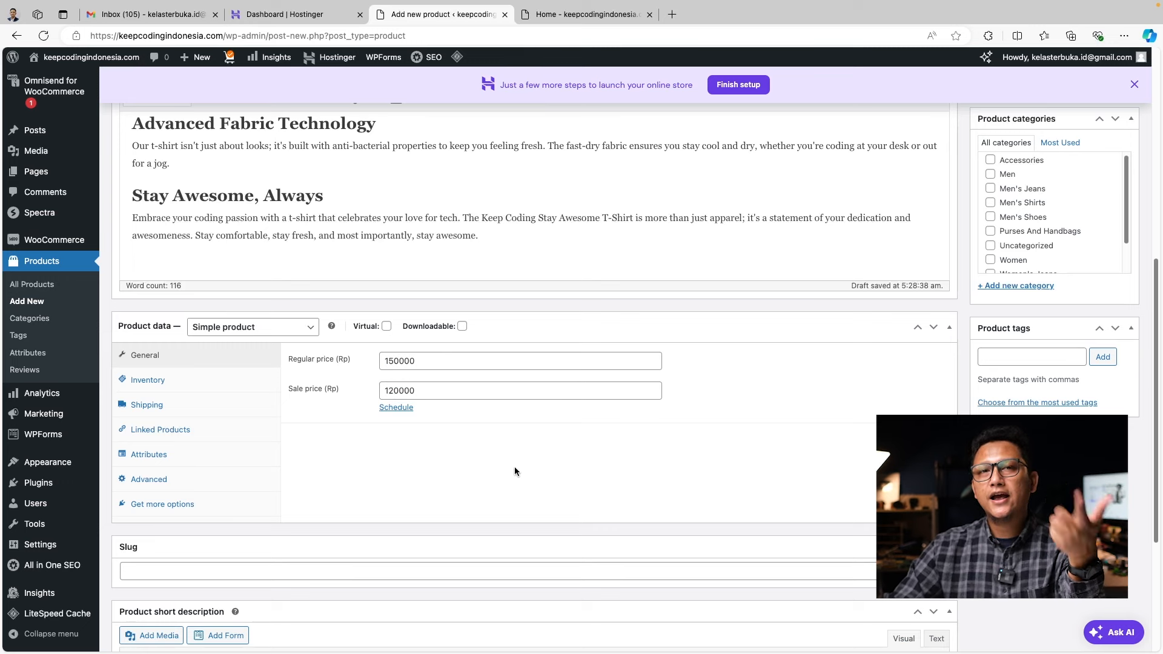
pyautogui.click(307, 332)
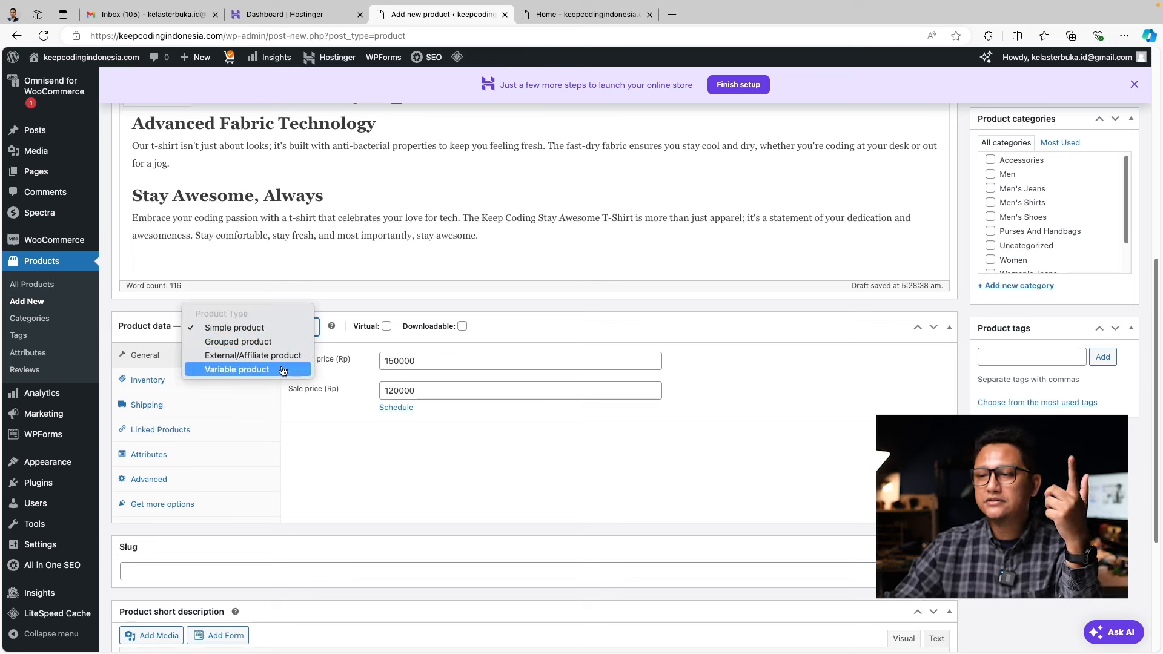
pyautogui.click(273, 332)
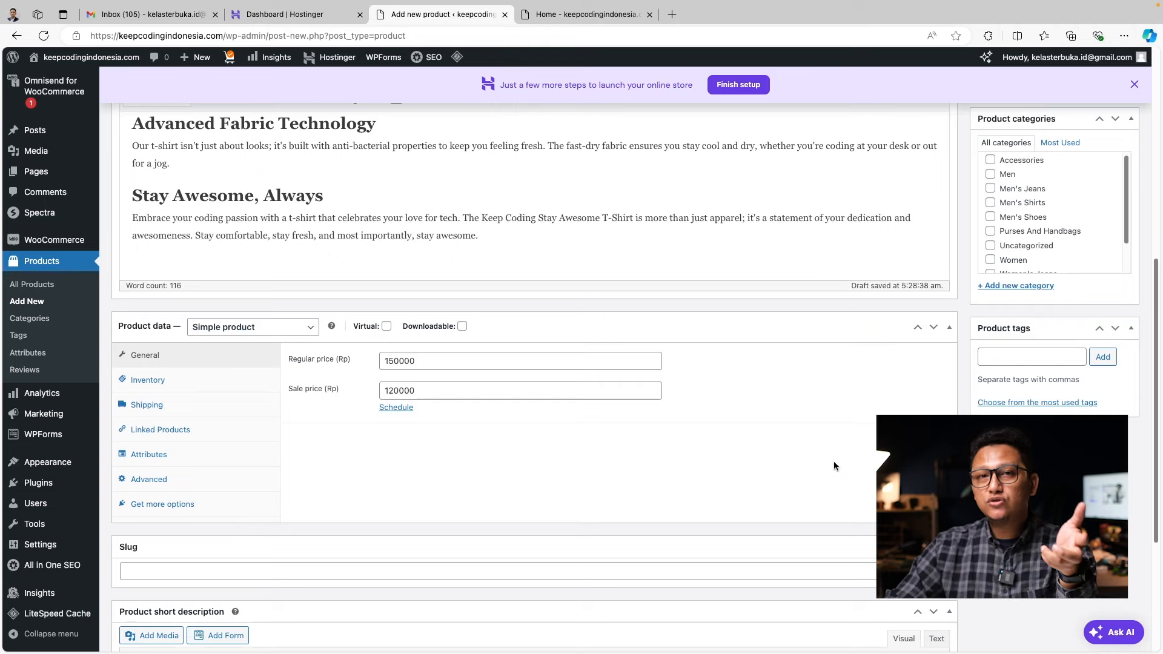
# Complete the product slug as KCSA-OR-T-Shirt
pyautogui.scroll(-1, 833, 463)
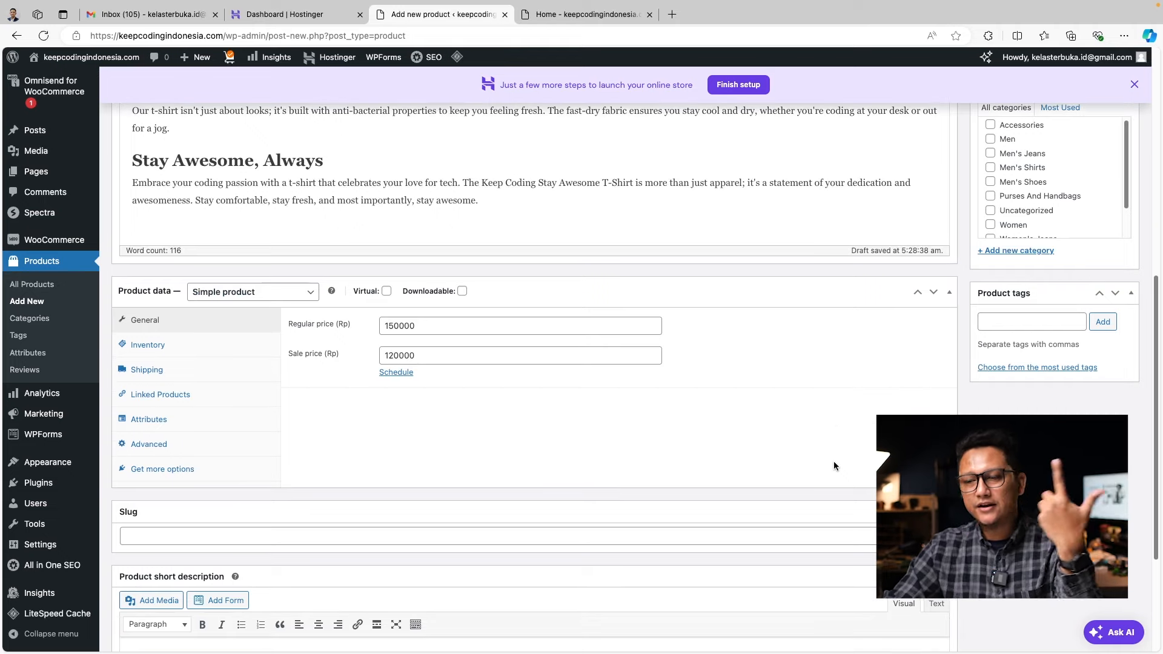
pyautogui.scroll(10, 834, 462)
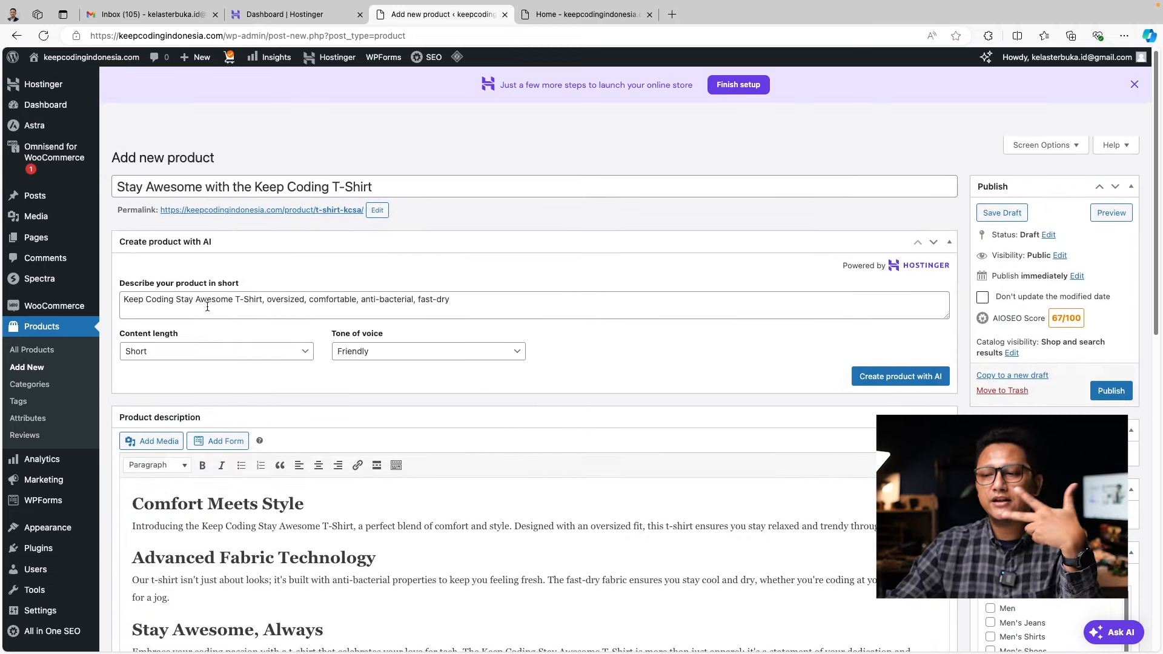
pyautogui.click(235, 300)
pyautogui.scroll(-10, 658, 478)
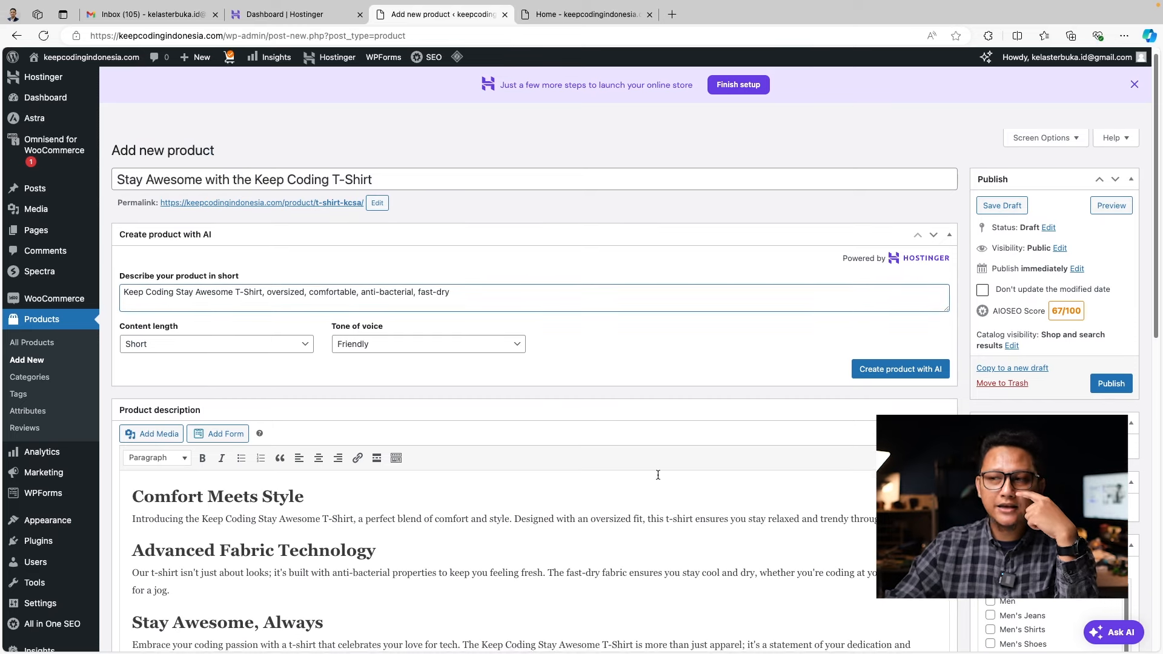
pyautogui.write('-Shirt')
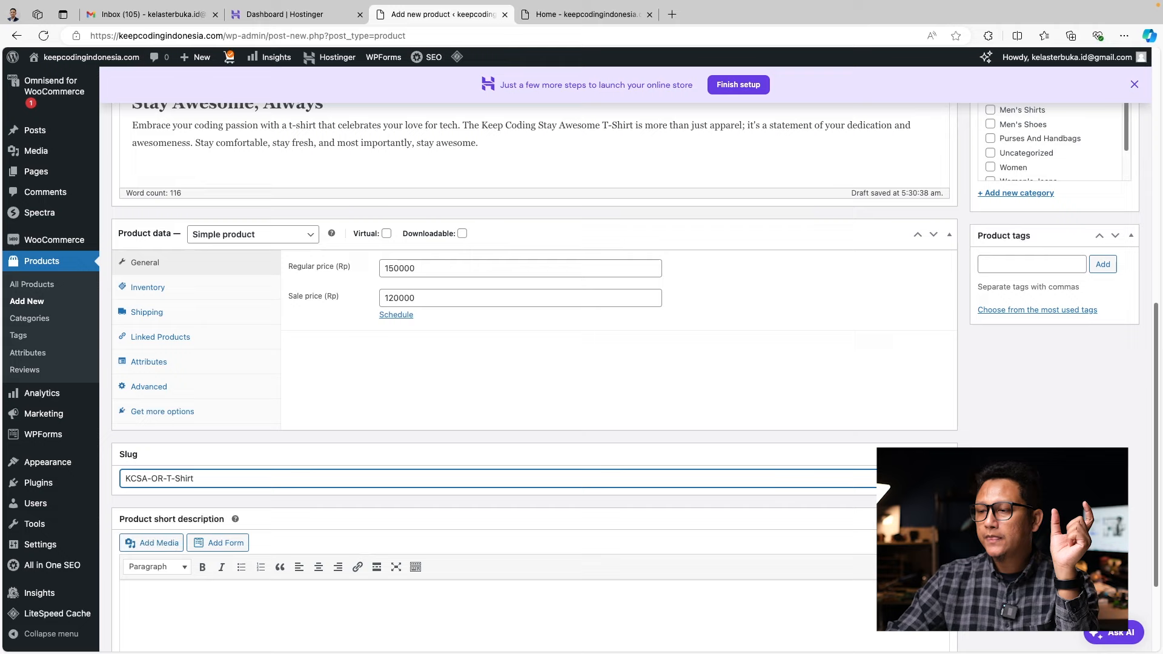
pyautogui.click(779, 393)
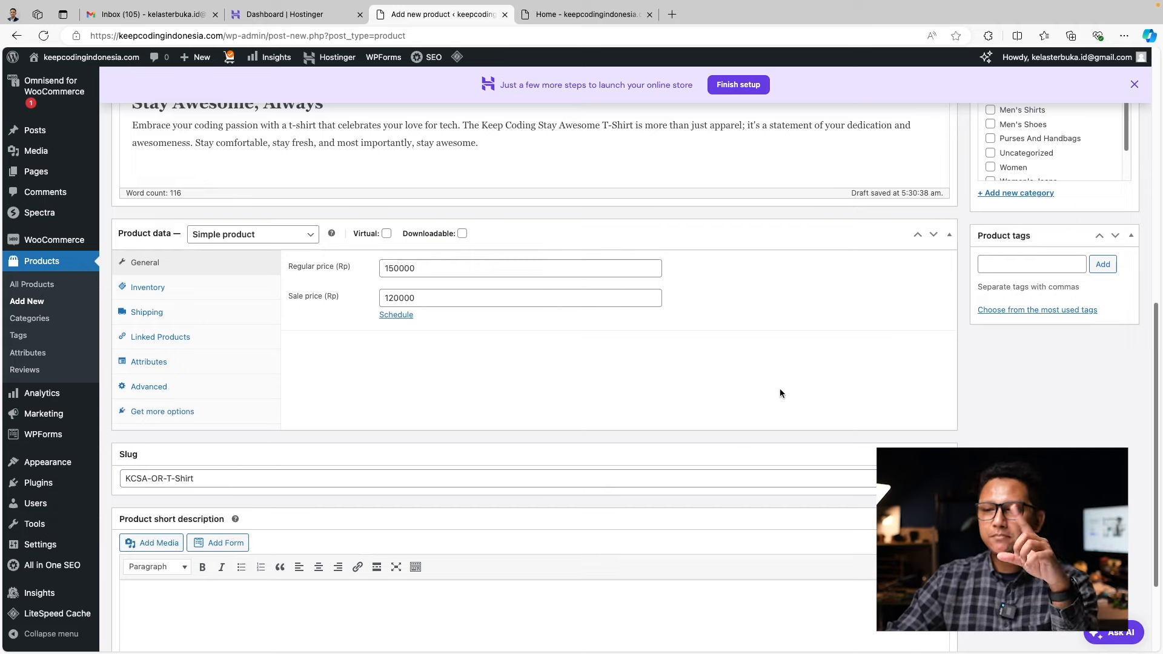
pyautogui.scroll(8, 783, 400)
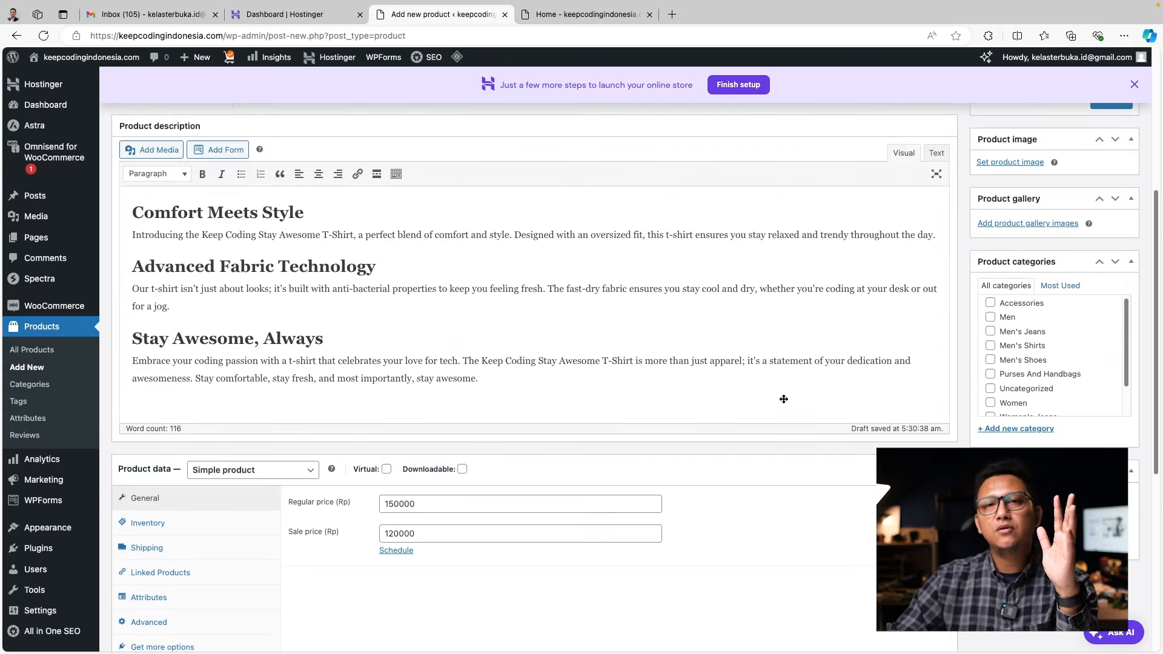
pyautogui.scroll(1, 783, 402)
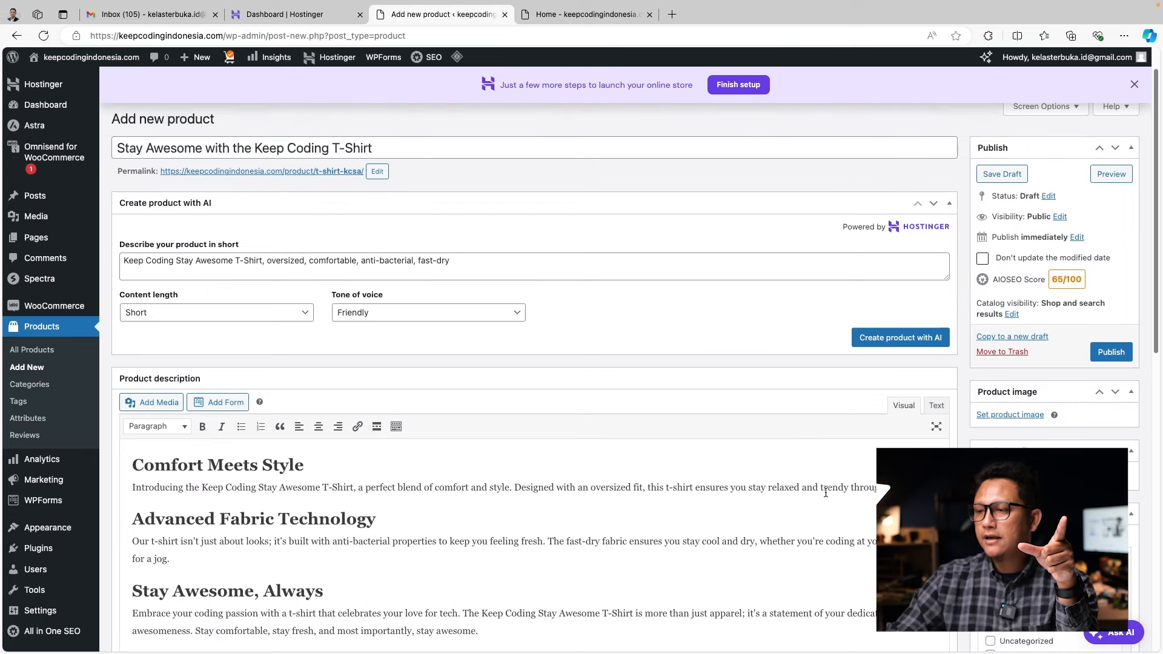
pyautogui.scroll(-1, 781, 451)
# Upload KCSA.jpg as the product image with alt text 'Keep Coding Stay Awesome Original'
pyautogui.click(1026, 394)
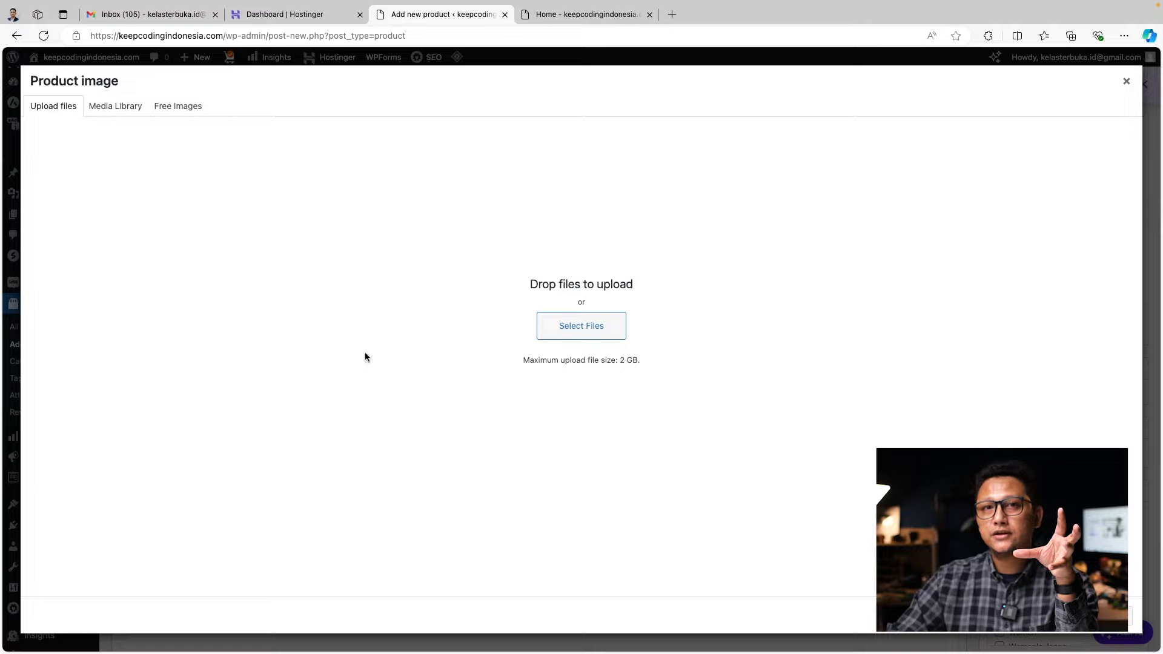
pyautogui.moveTo(0, 376); pyautogui.dragTo(590, 322)
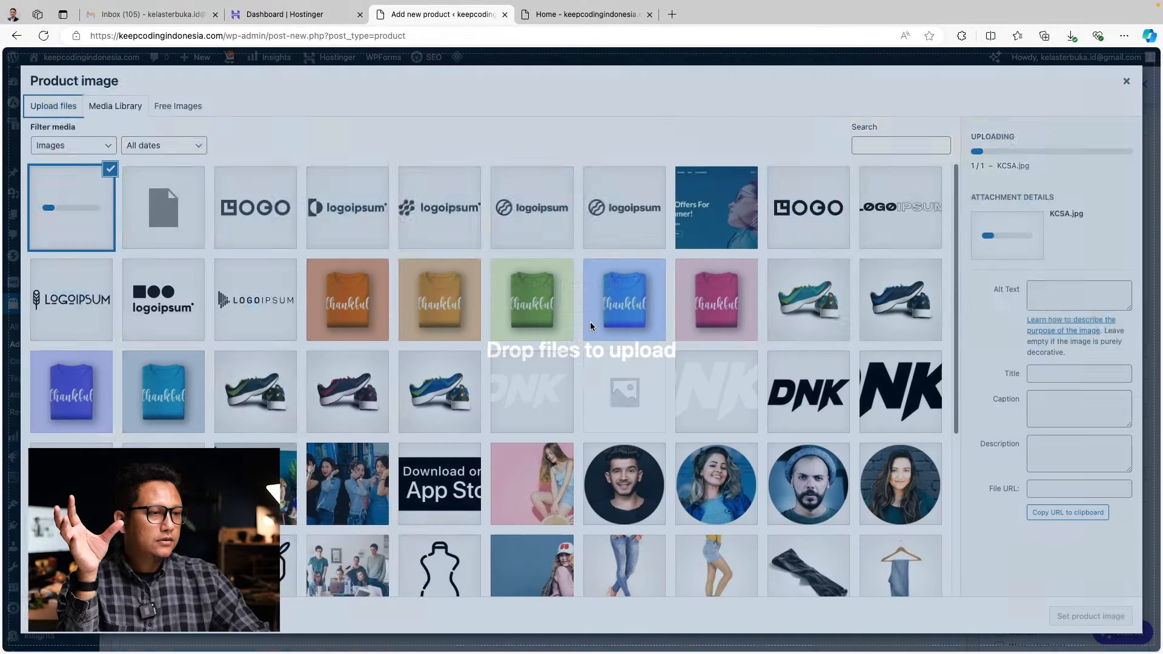
pyautogui.click(1077, 315)
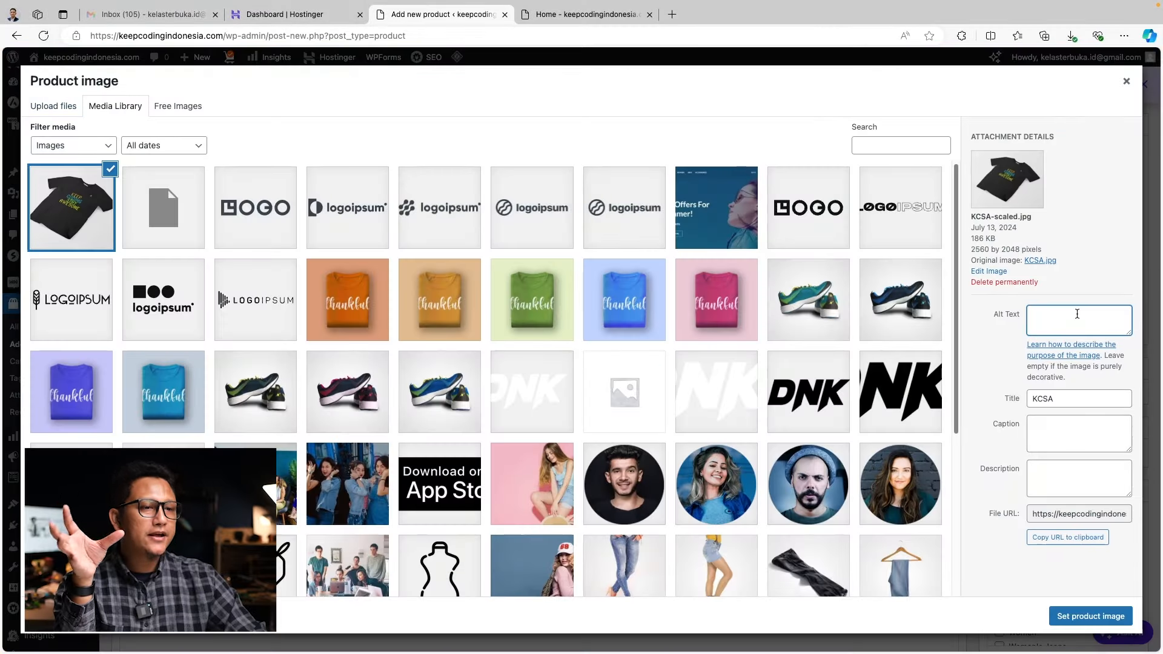
pyautogui.write('Kelas Terbuk')
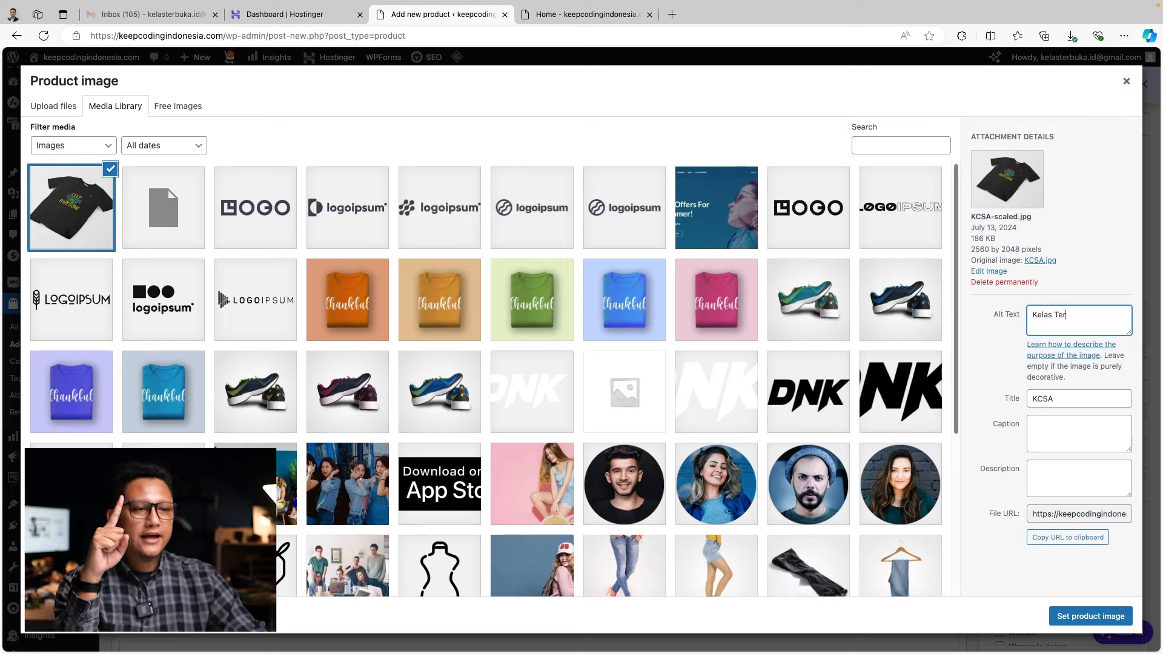
pyautogui.press('BackSpace')
pyautogui.press('BackSpace')
pyautogui.press('BackSpace')
pyautogui.press('BackSpace')
pyautogui.press('BackSpace')
pyautogui.press('BackSpace')
pyautogui.press('BackSpace')
pyautogui.press('BackSpace')
pyautogui.press('BackSpace')
pyautogui.press('BackSpace')
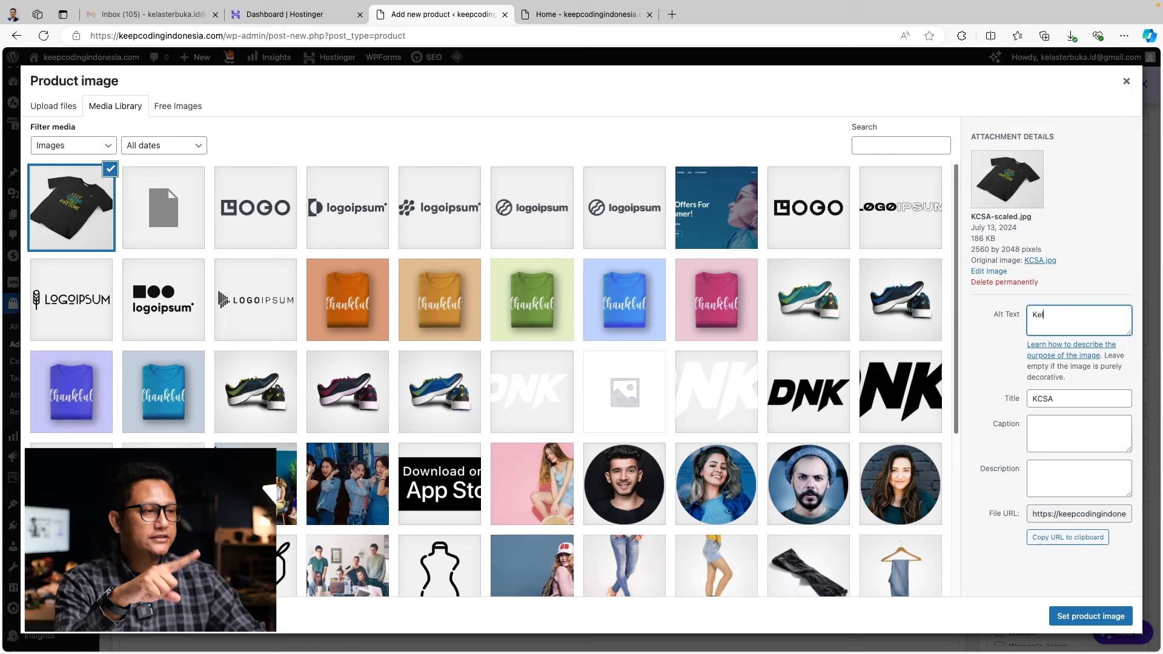
pyautogui.write('Keep Co')
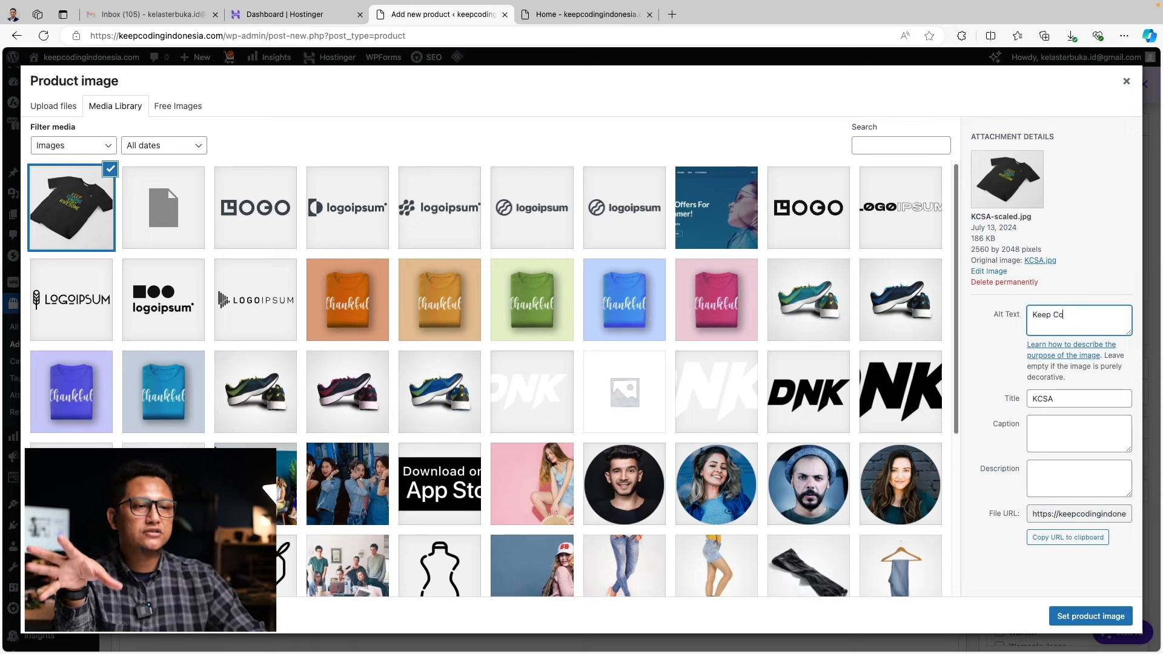
pyautogui.write('ding Stay Awesome Origgina')
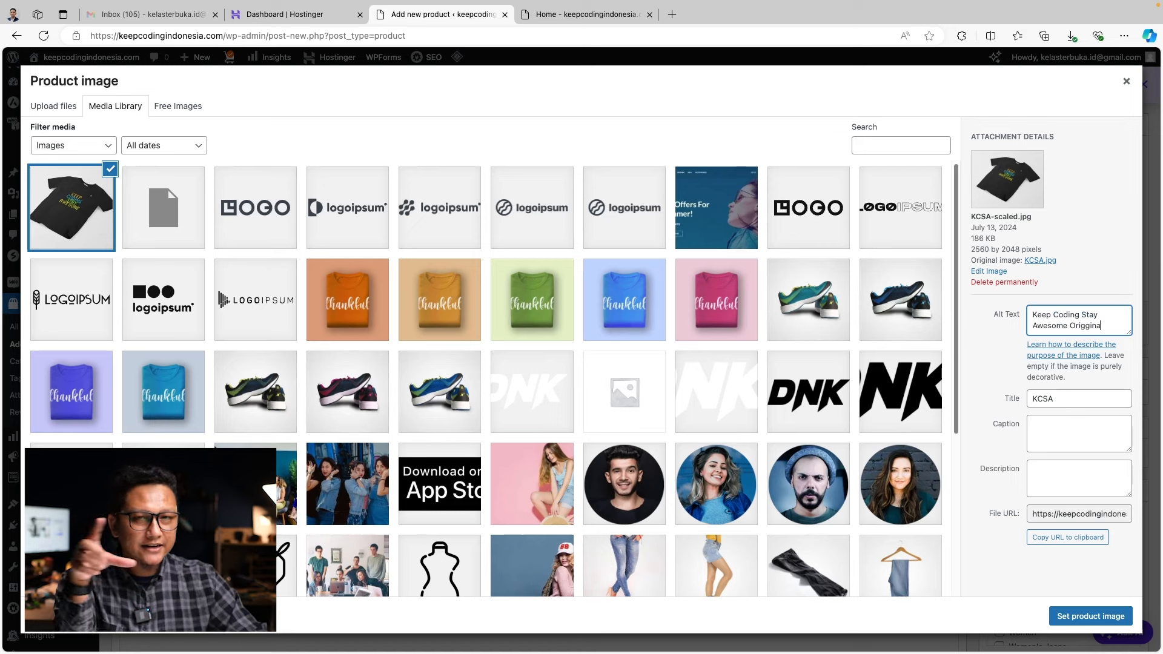
pyautogui.press('BackSpace')
pyautogui.press('BackSpace')
pyautogui.write('inal')
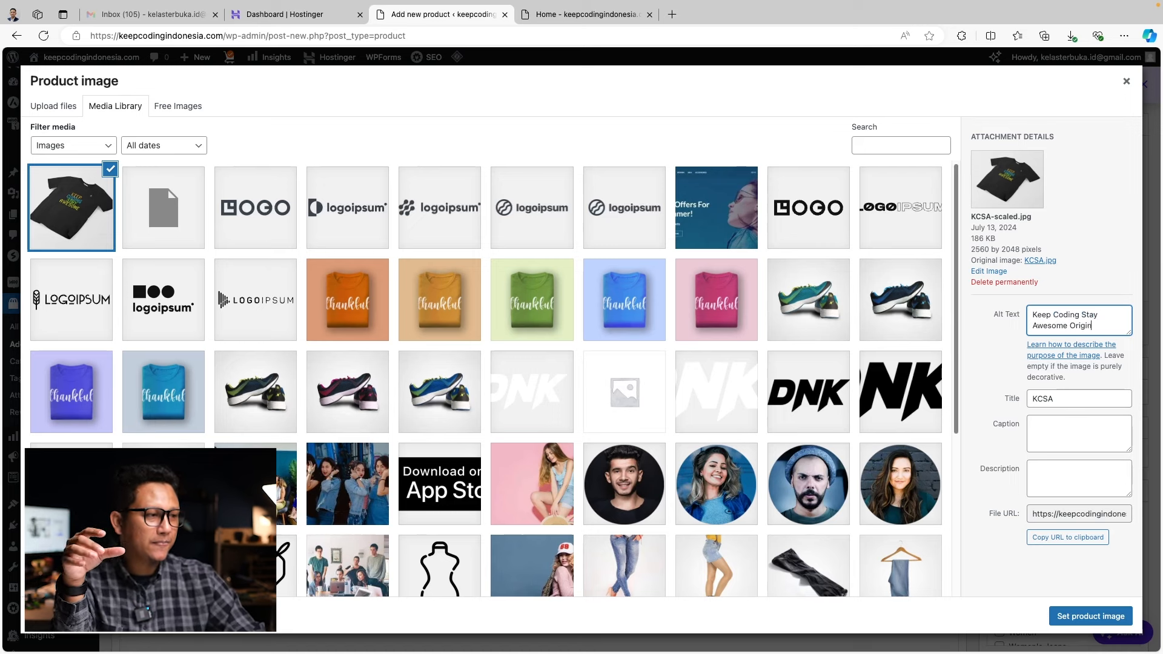
pyautogui.press('Tab')
pyautogui.press('Tab')
# Title the image KCSA-OR, caption it 'Keep Coding Stay Awesome Original T-Shirt', and set it as product image
pyautogui.click(1088, 402)
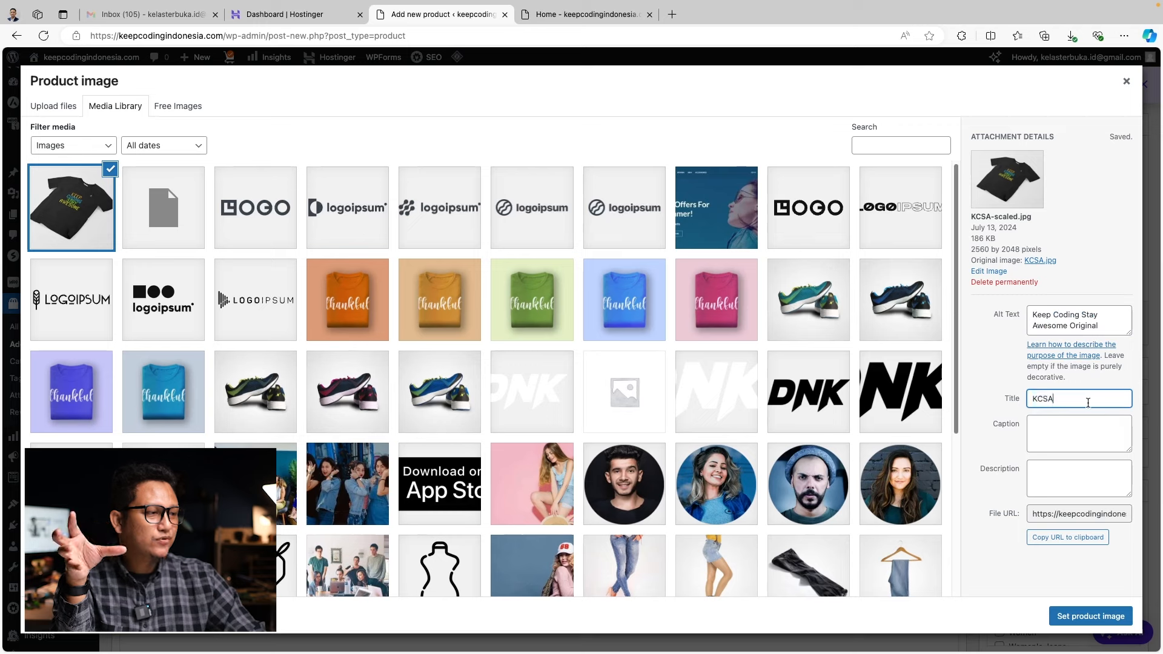
pyautogui.write('-OR')
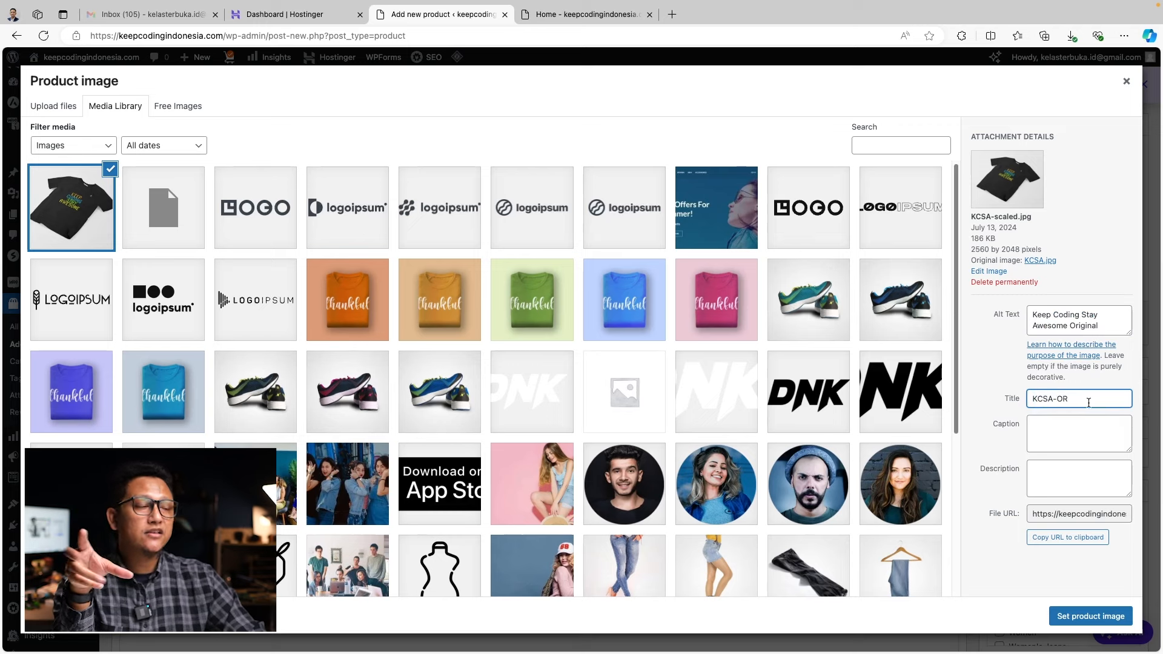
pyautogui.click(1089, 429)
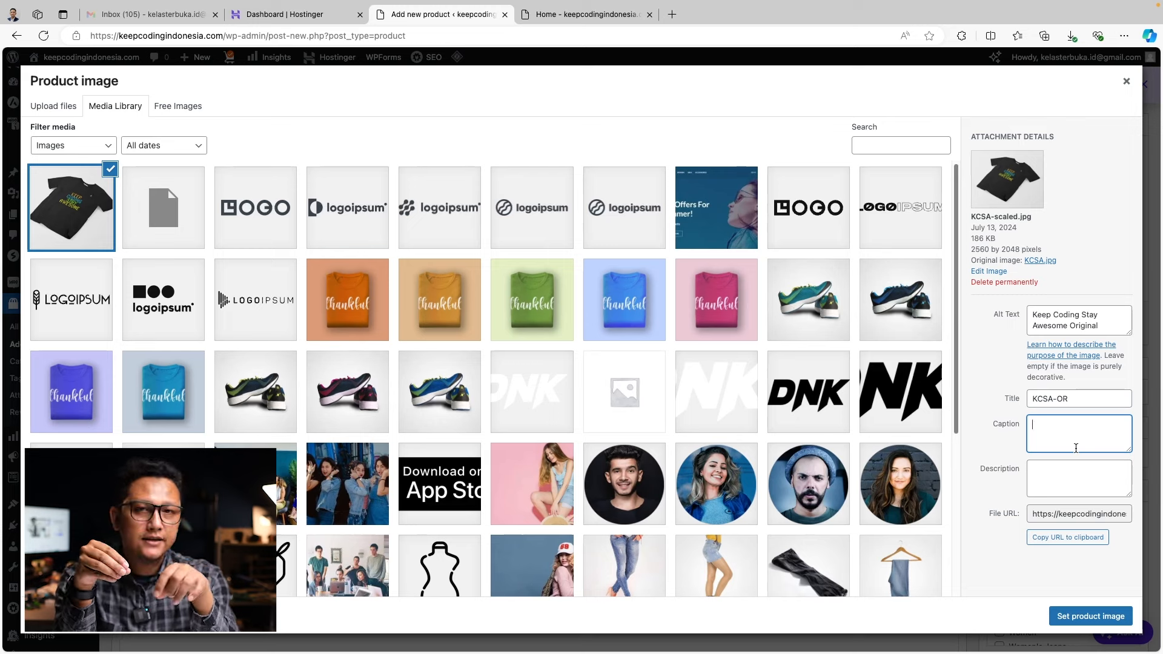
pyautogui.write('Keep Codi')
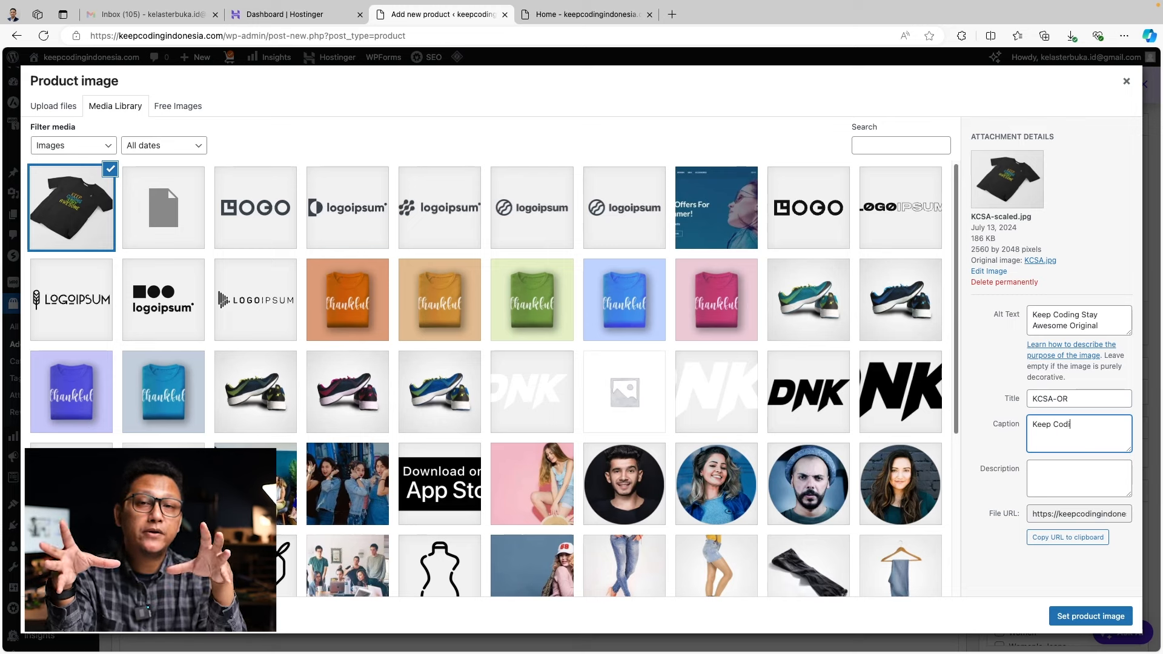
pyautogui.write('ng atay')
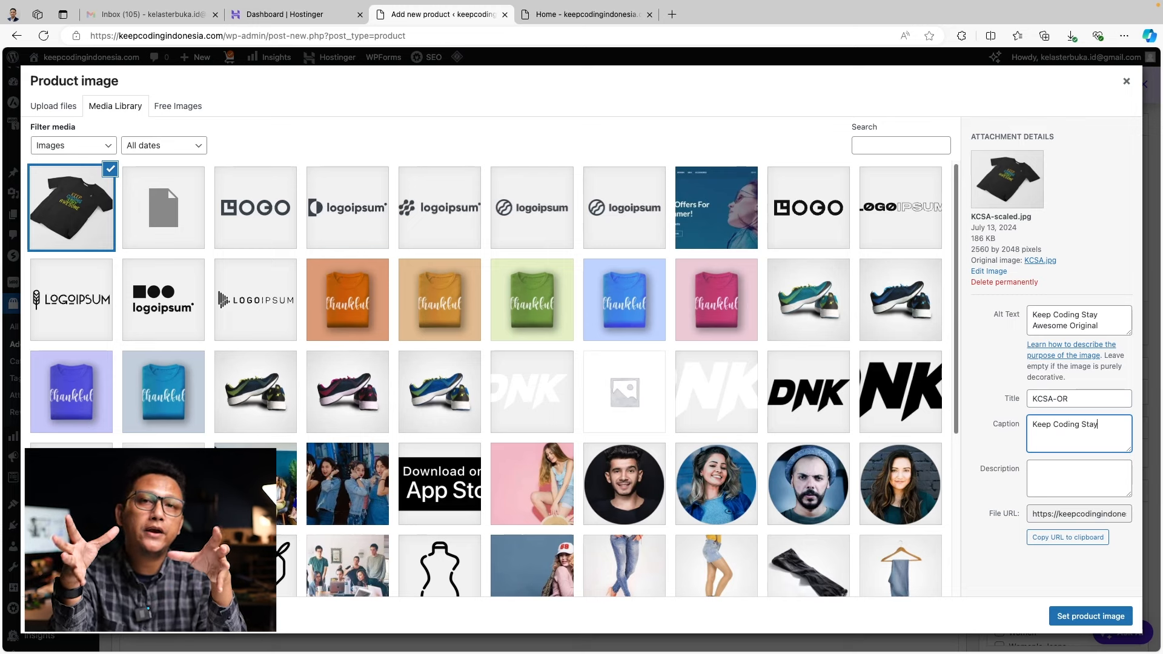
pyautogui.write(' Awesine ')
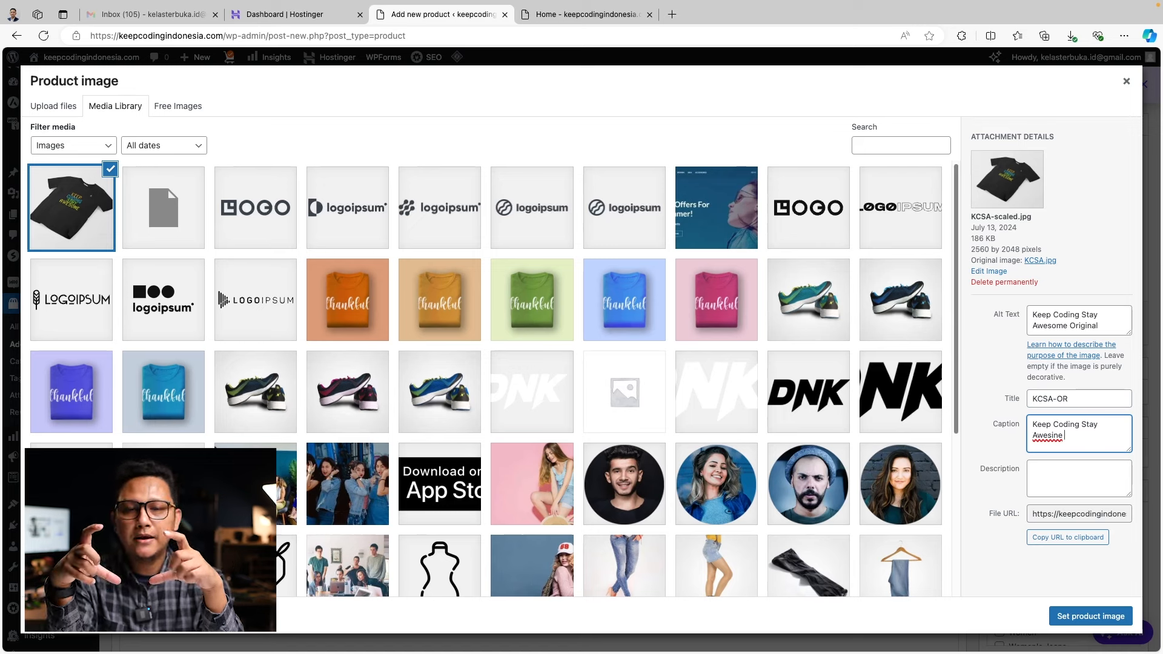
pyautogui.write('IO')
pyautogui.press('BackSpace')
pyautogui.write('ro')
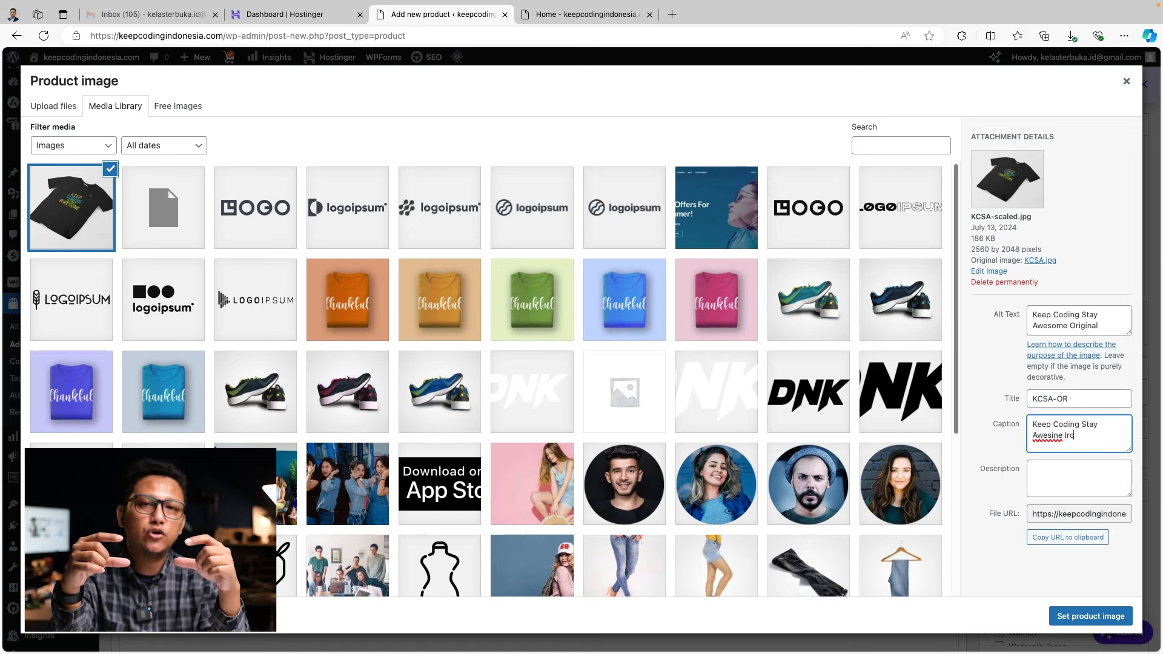
pyautogui.write('gin')
pyautogui.press('BackSpace')
pyautogui.press('BackSpace')
pyautogui.press('BackSpace')
pyautogui.press('BackSpace')
pyautogui.press('BackSpace')
pyautogui.press('BackSpace')
pyautogui.press('BackSpace')
pyautogui.press('BackSpace')
pyautogui.press('BackSpace')
pyautogui.write('ome')
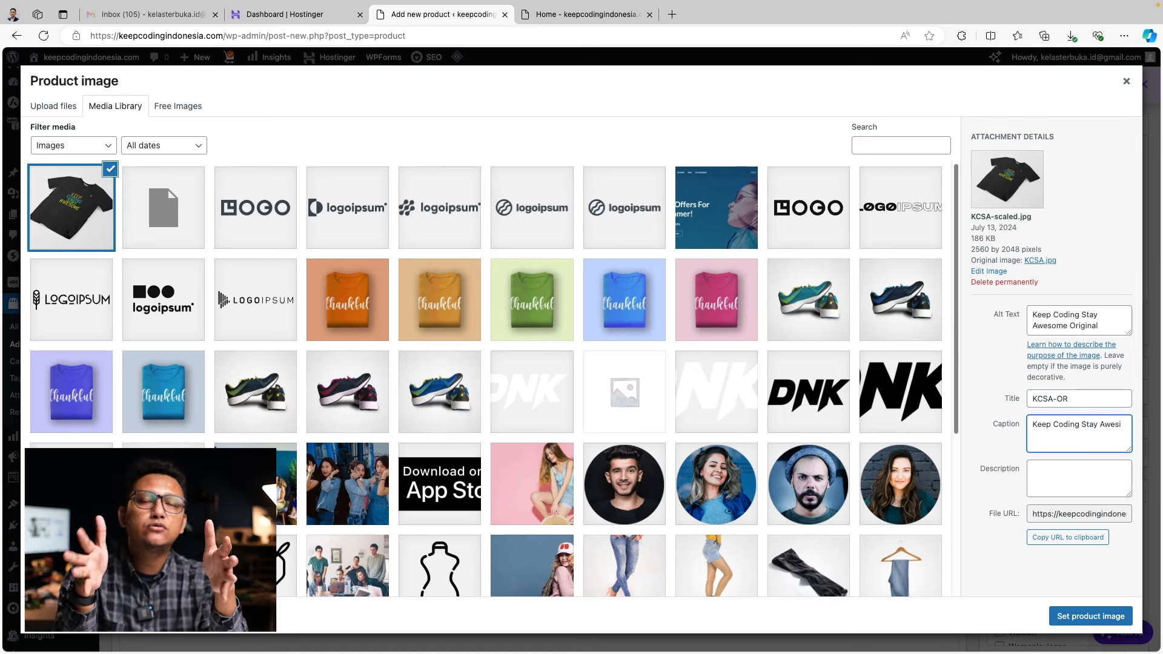
pyautogui.write(' Oriignal')
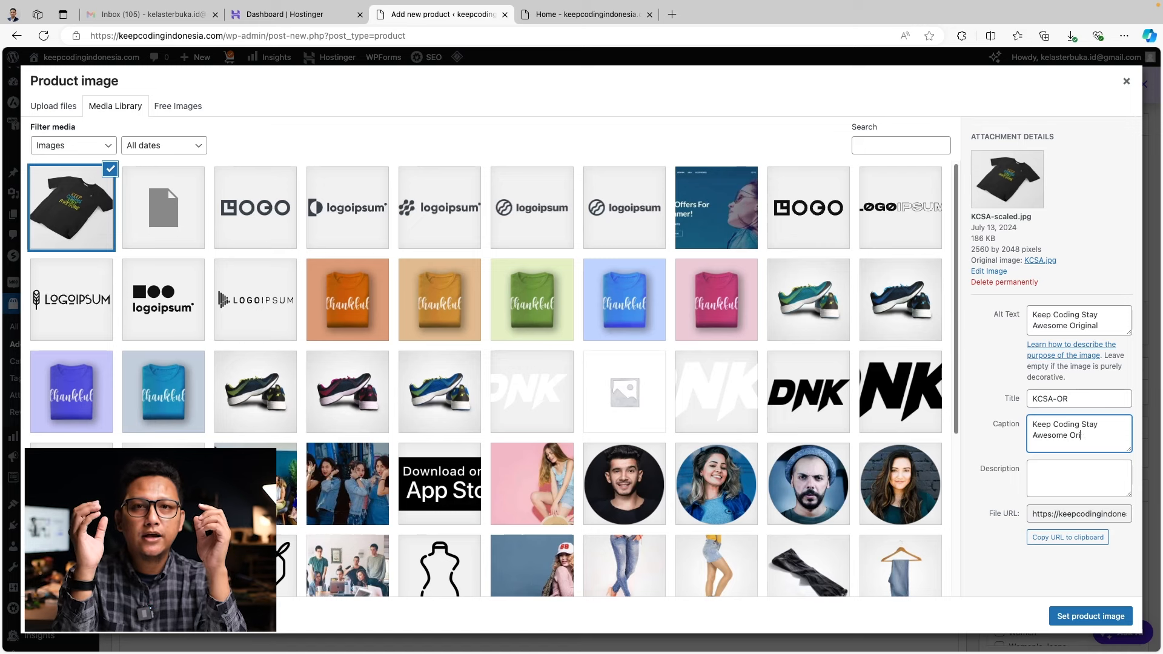
pyautogui.press('BackSpace')
pyautogui.press('BackSpace')
pyautogui.press('BackSpace')
pyautogui.press('BackSpace')
pyautogui.press('BackSpace')
pyautogui.write('ginal TO-Shirt')
pyautogui.click(1102, 485)
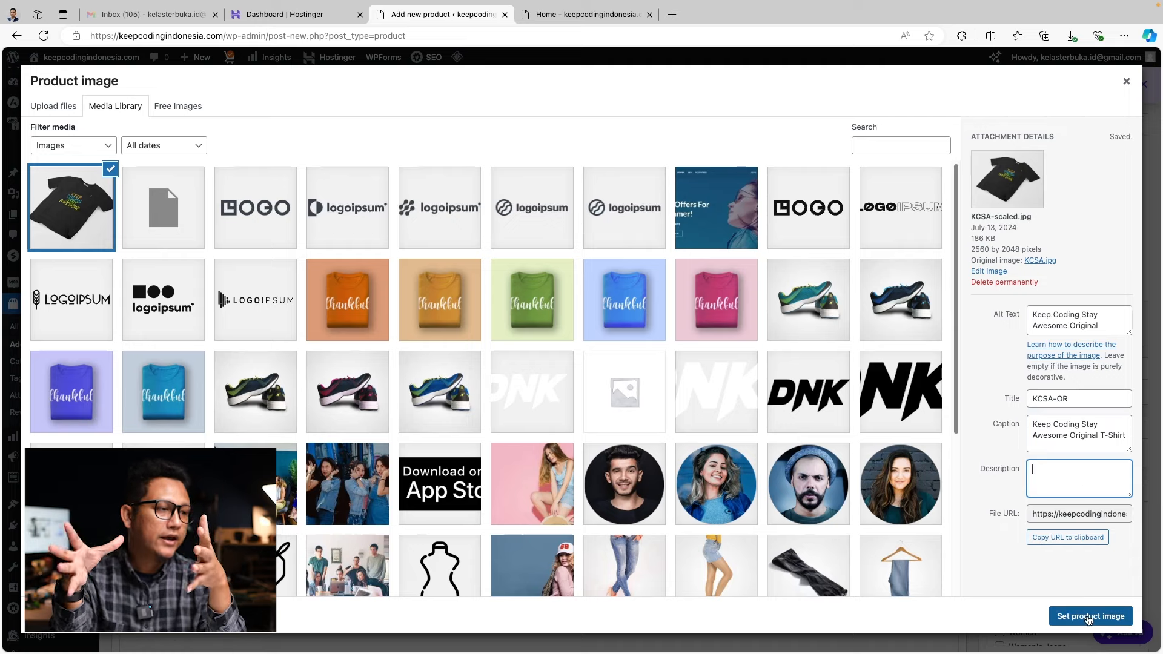
pyautogui.click(1088, 616)
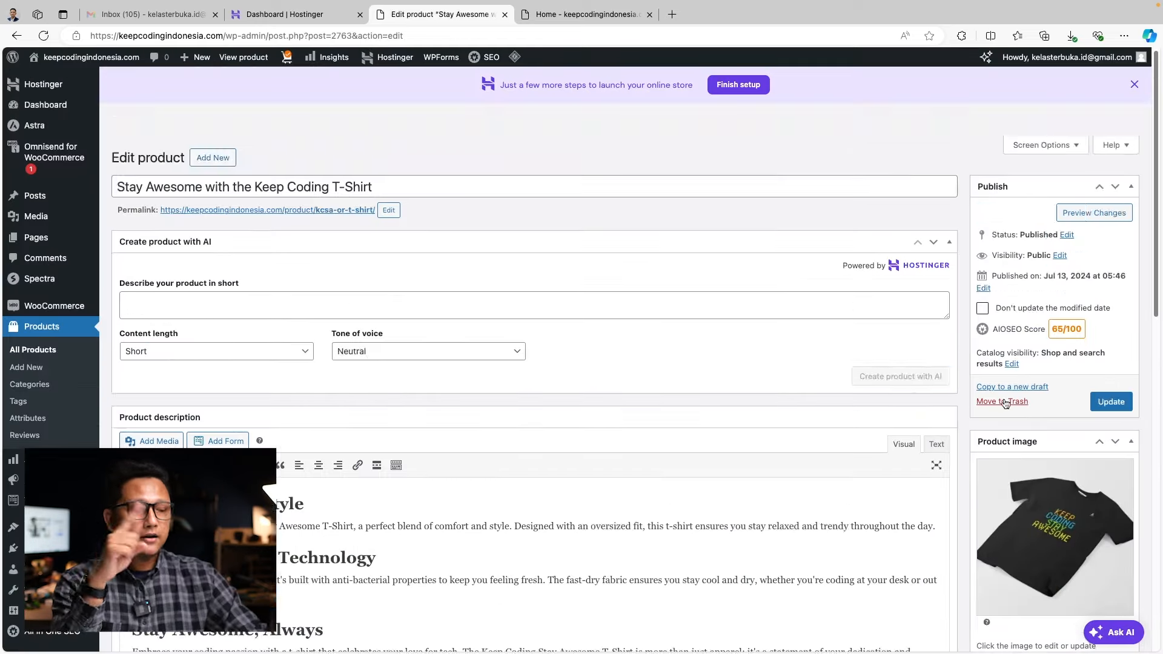
# Assign the product to Men, Men's Shirts, Women and Women's Shirts, removing Uncategorized
pyautogui.scroll(-5, 1017, 432)
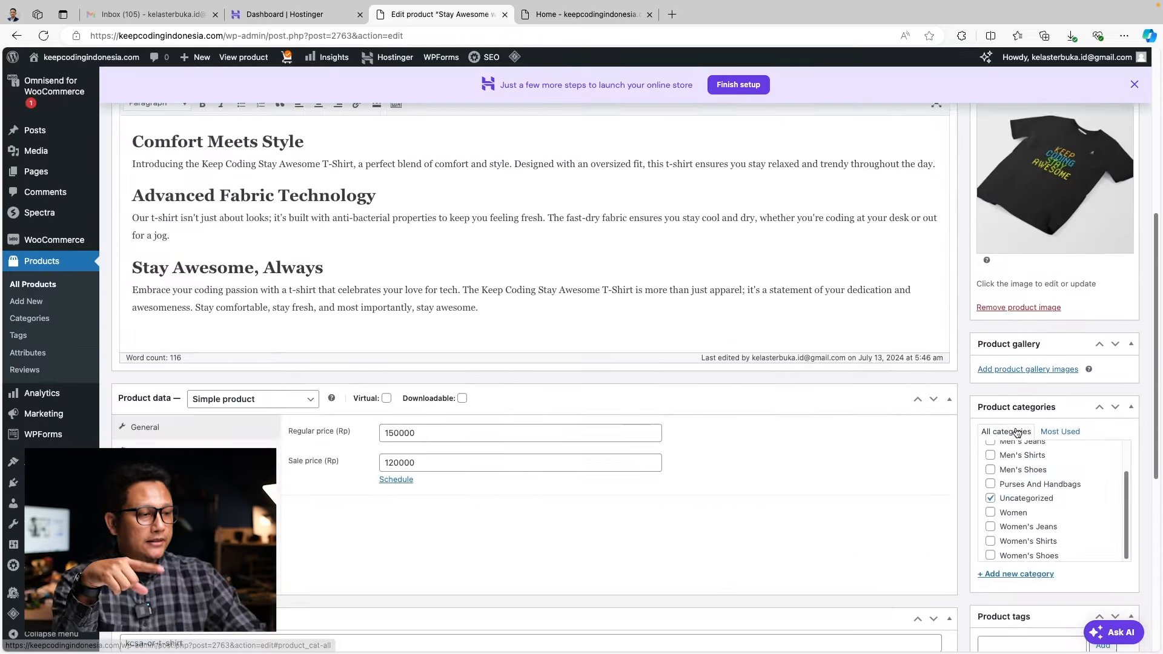
pyautogui.scroll(2, 1037, 507)
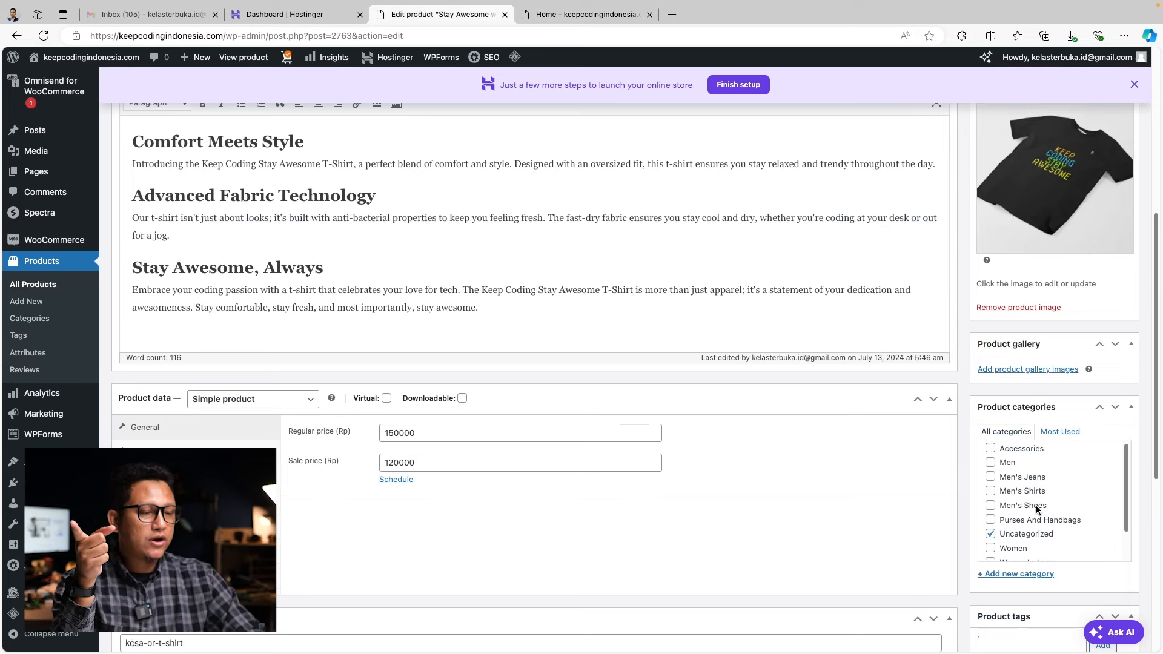
pyautogui.scroll(1, 1037, 509)
pyautogui.scroll(-2, 1037, 509)
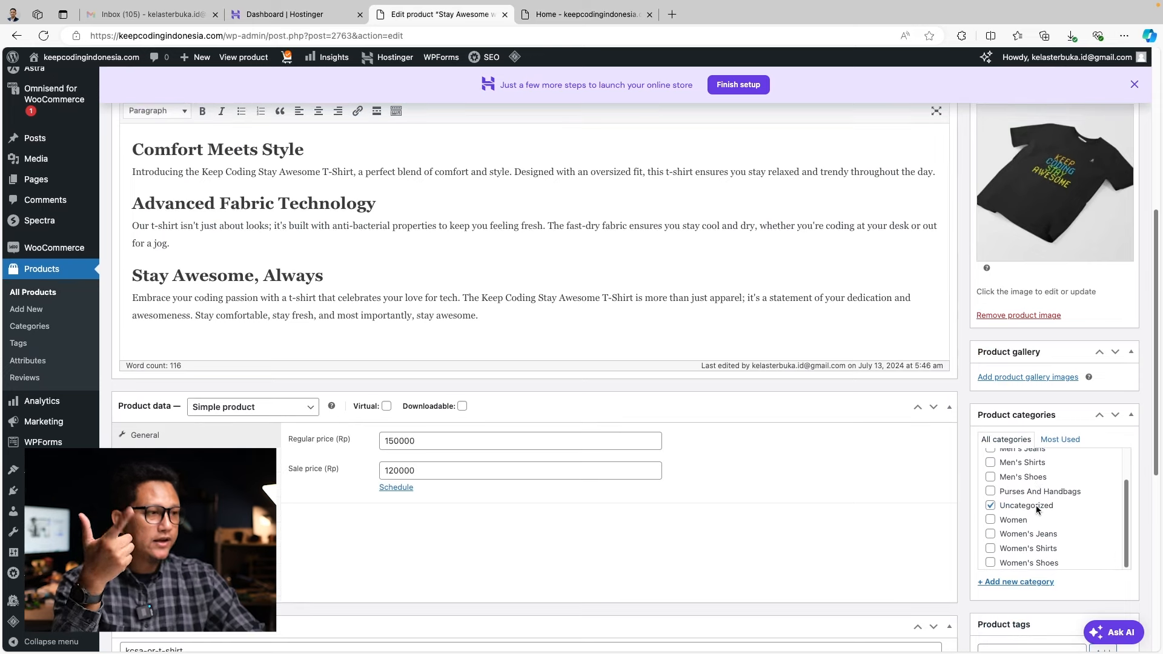
pyautogui.scroll(2, 1037, 508)
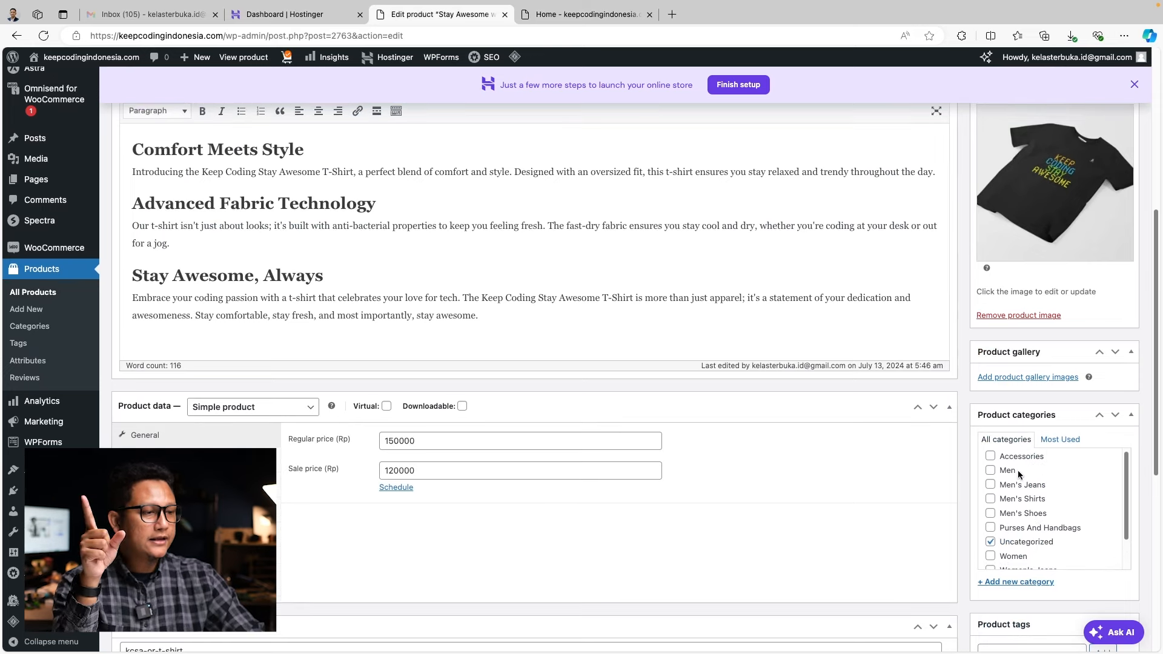
pyautogui.click(990, 471)
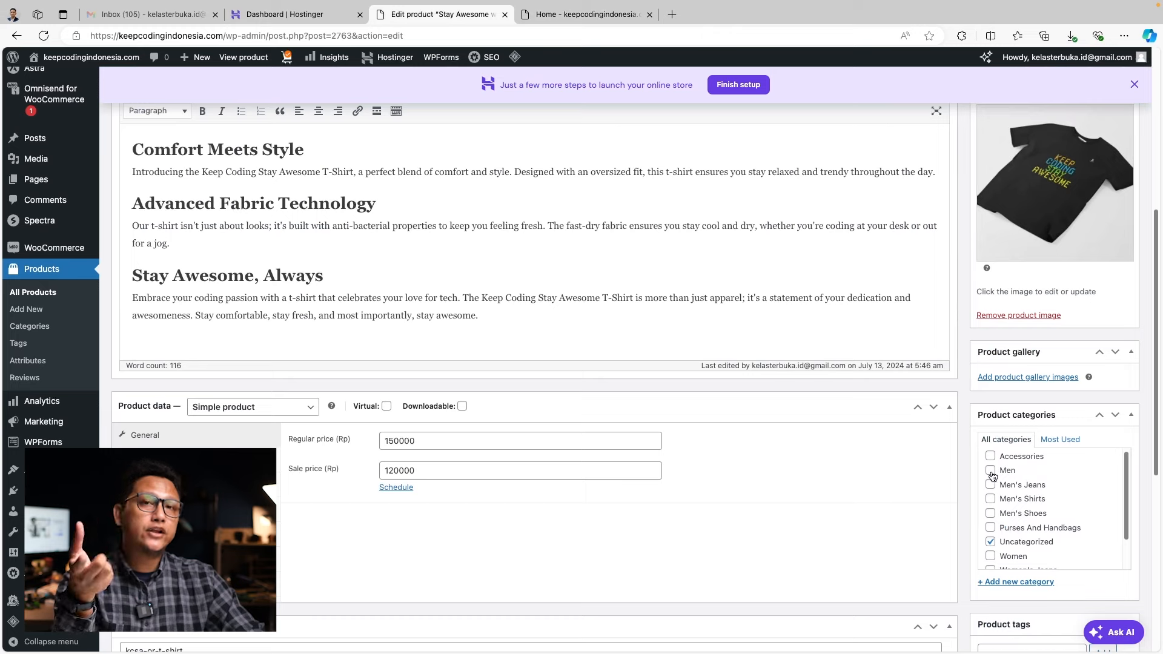
pyautogui.click(993, 542)
pyautogui.click(990, 556)
pyautogui.click(990, 499)
pyautogui.scroll(-2, 991, 509)
pyautogui.click(991, 549)
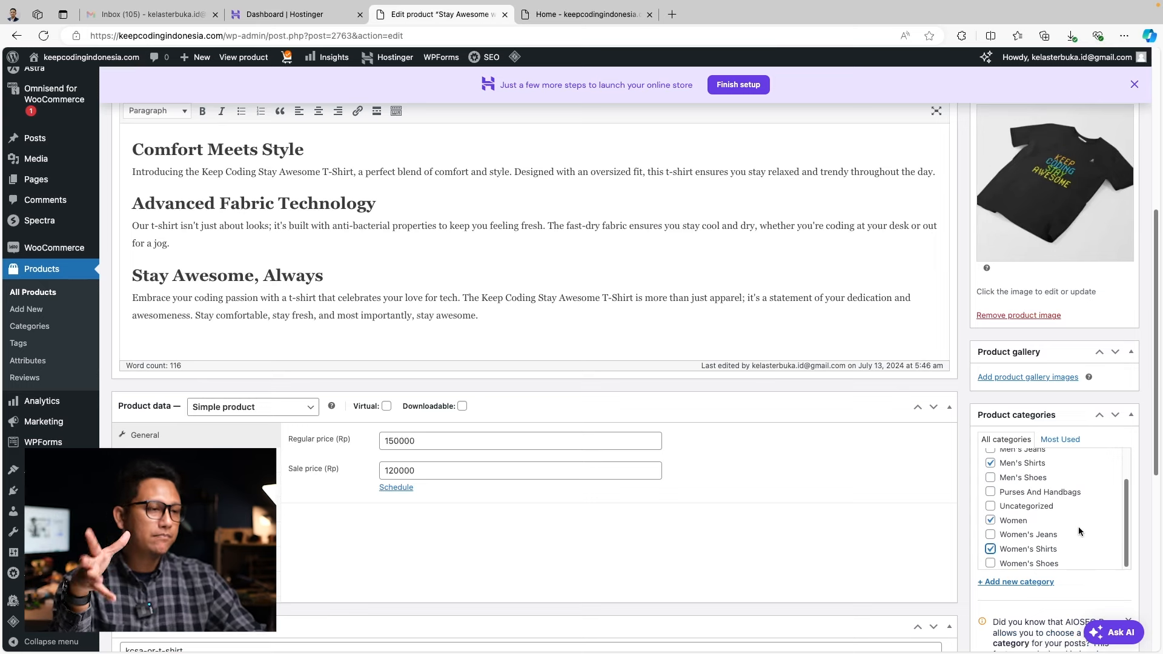
# Update the product so it stays Published
pyautogui.scroll(2, 1079, 526)
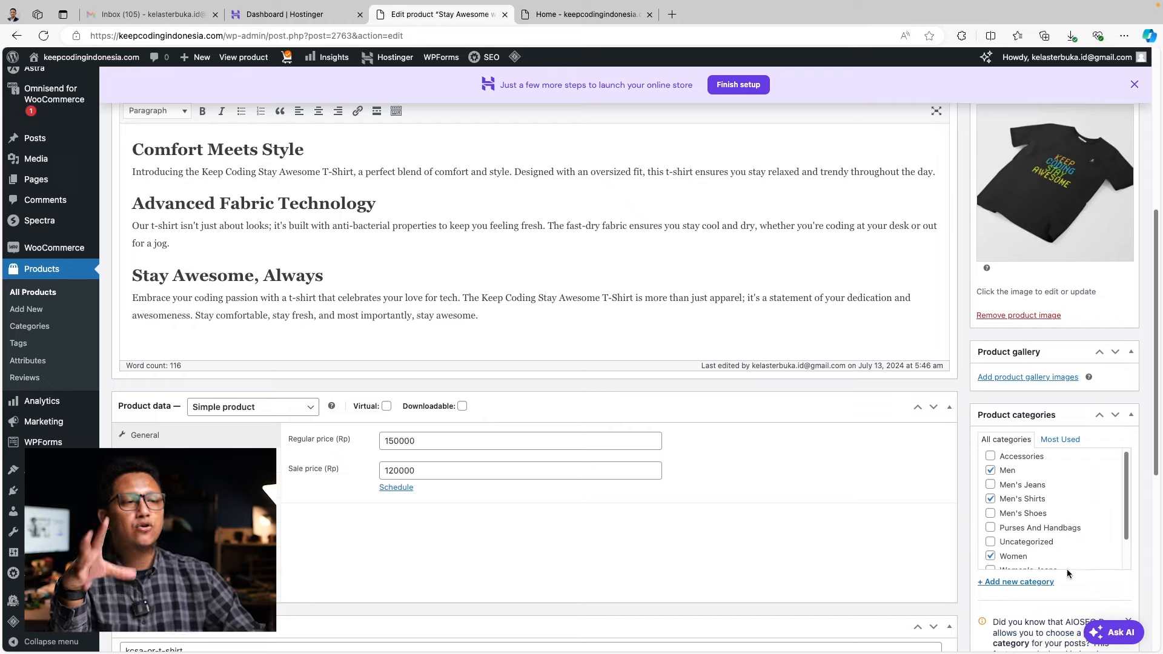
pyautogui.scroll(5, 959, 391)
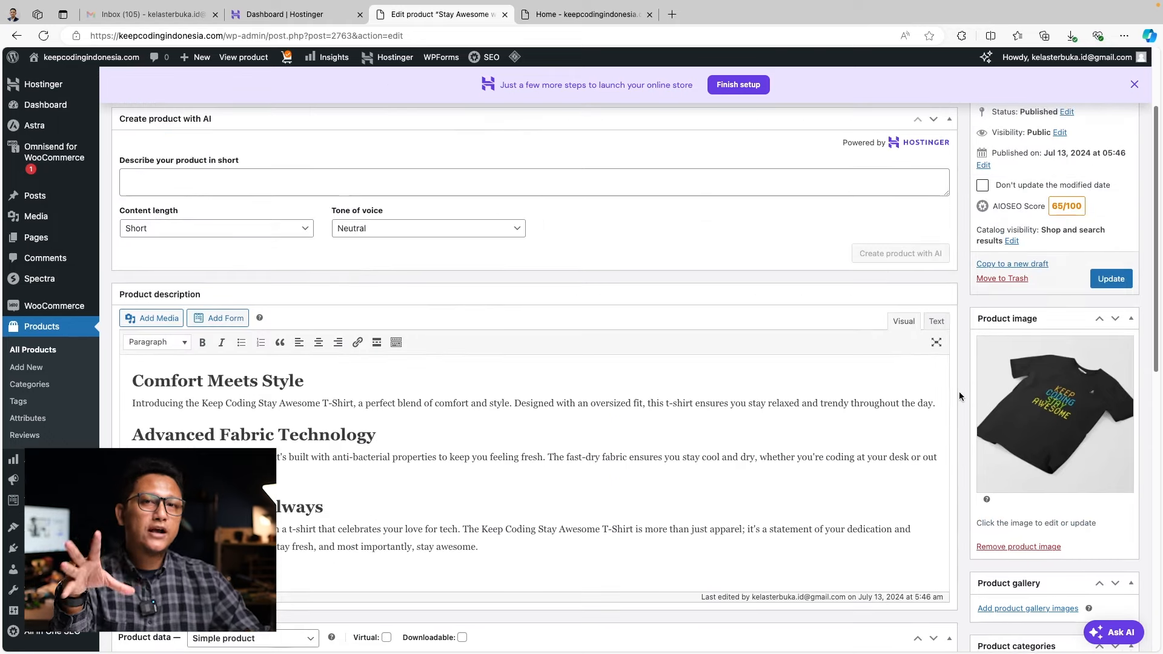
pyautogui.click(1110, 279)
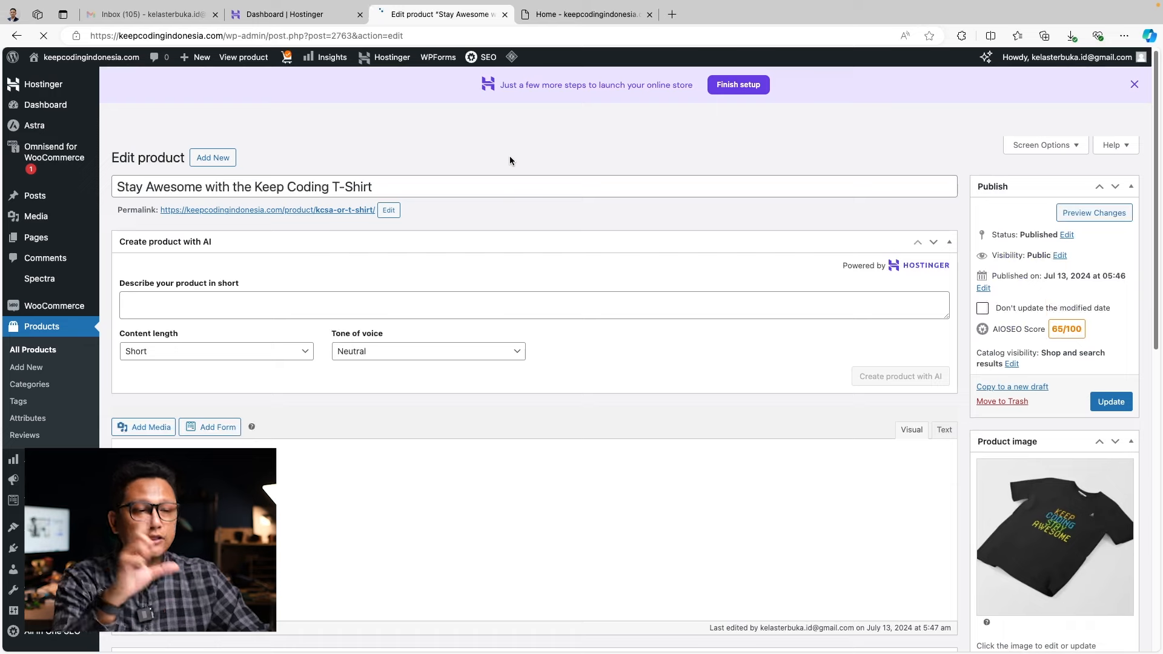
# In All Products, trash the listed demo products while keeping the Stay Awesome T-shirt
pyautogui.click(31, 353)
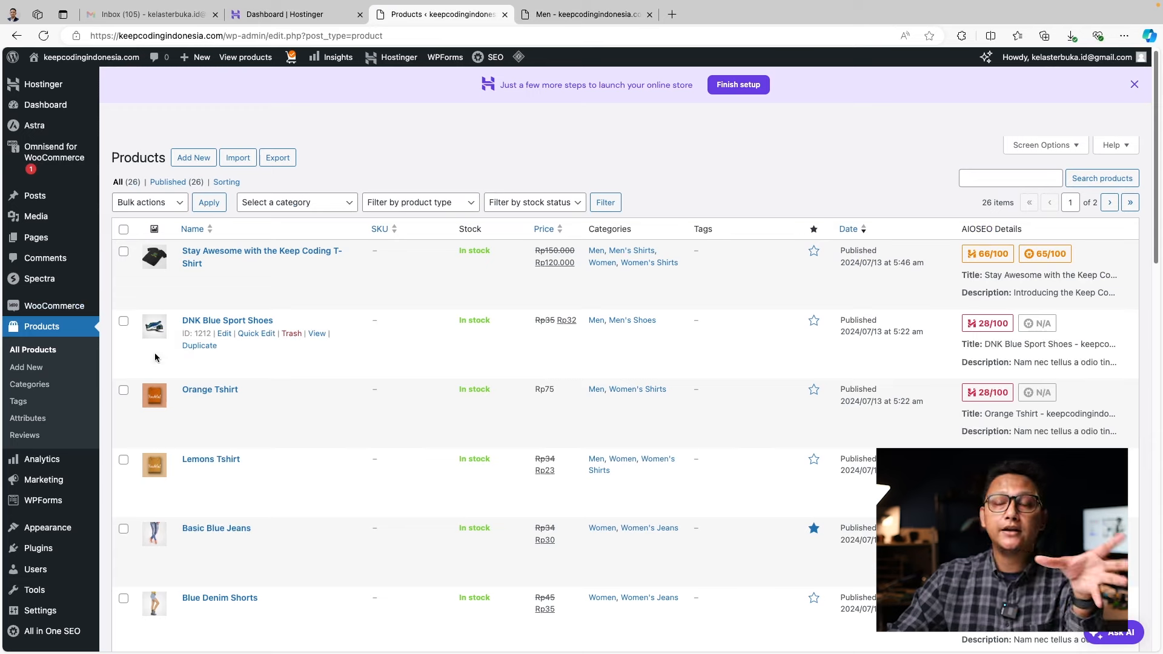
pyautogui.click(124, 321)
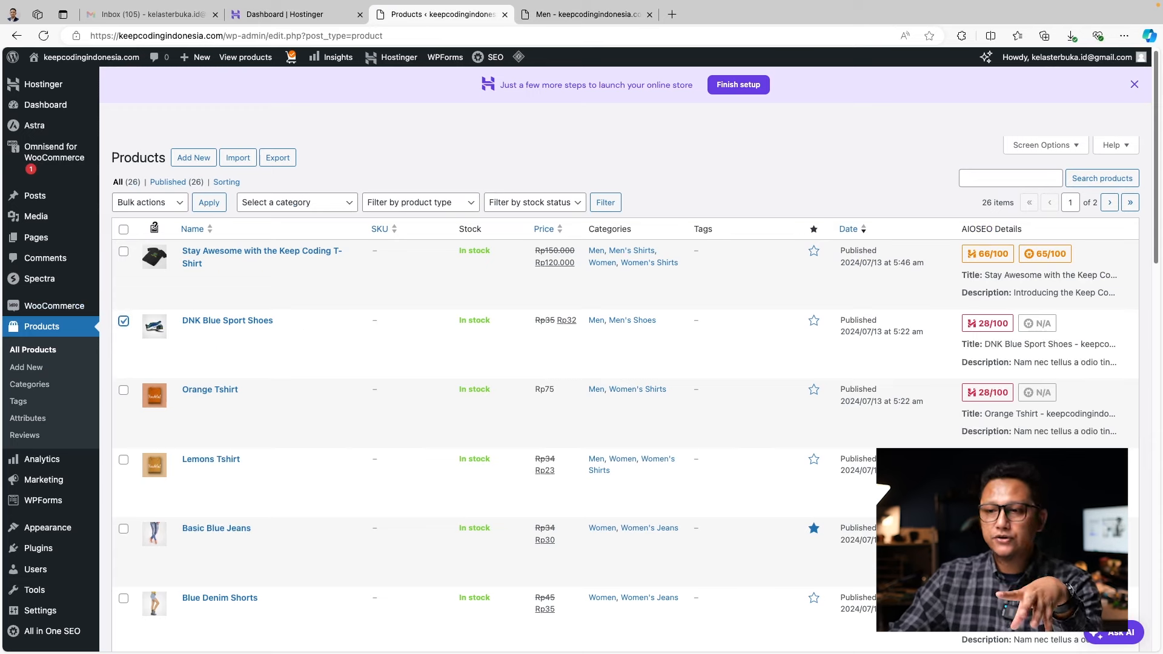
pyautogui.click(180, 203)
pyautogui.click(180, 204)
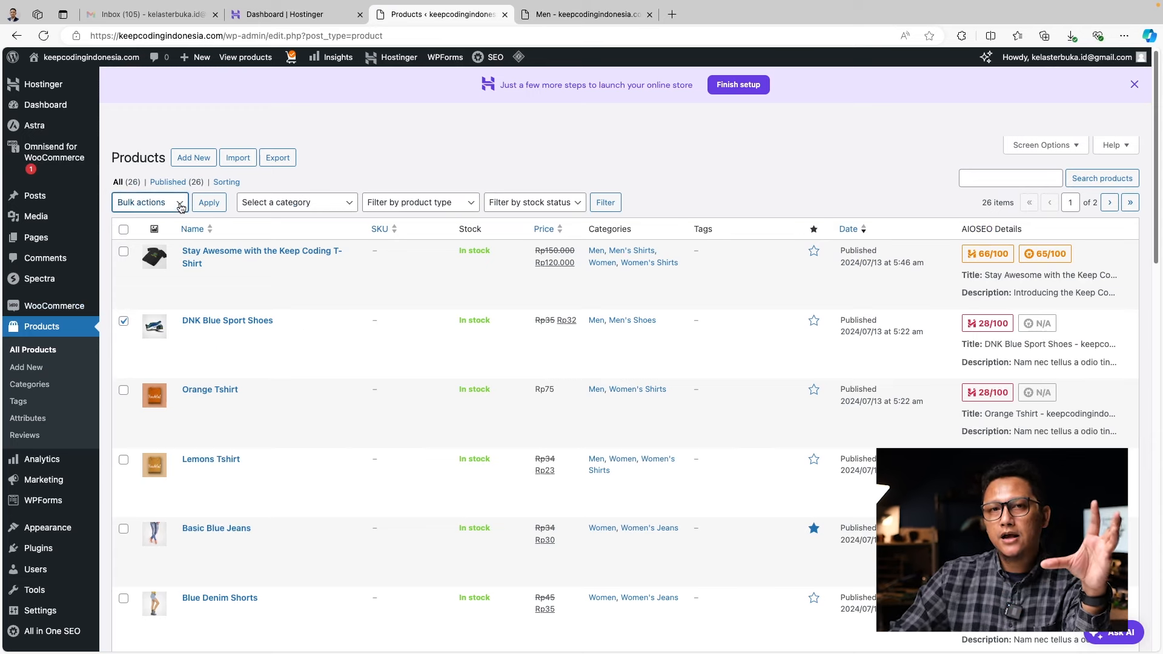
pyautogui.click(124, 251)
pyautogui.scroll(-15, 431, 550)
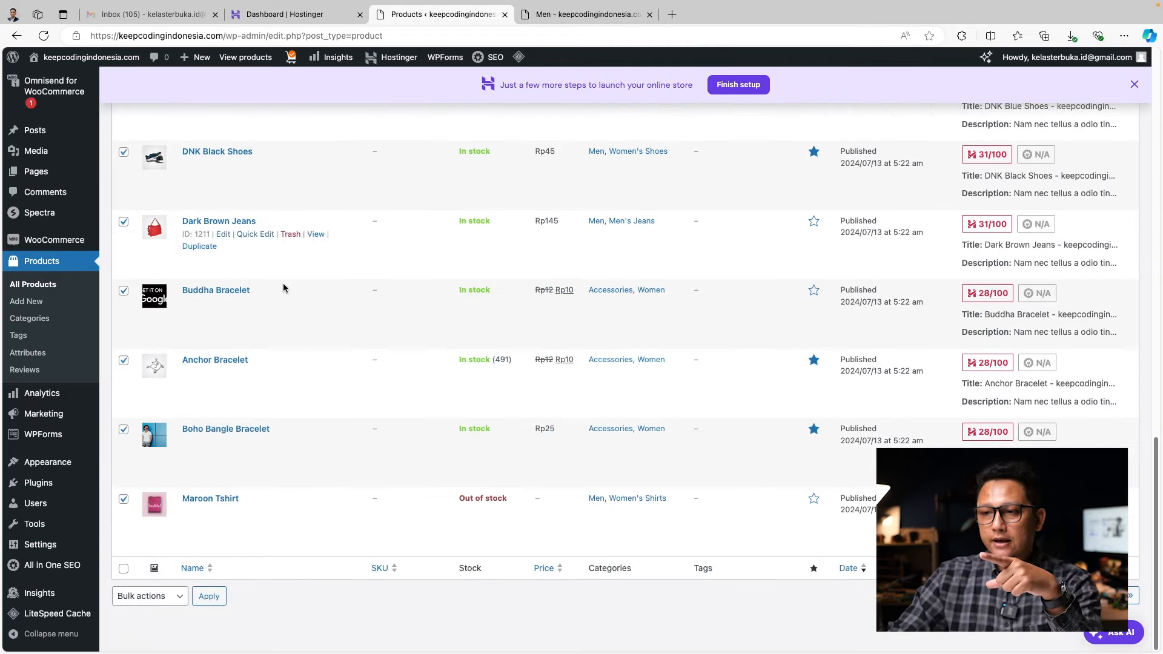
pyautogui.scroll(15, 456, 444)
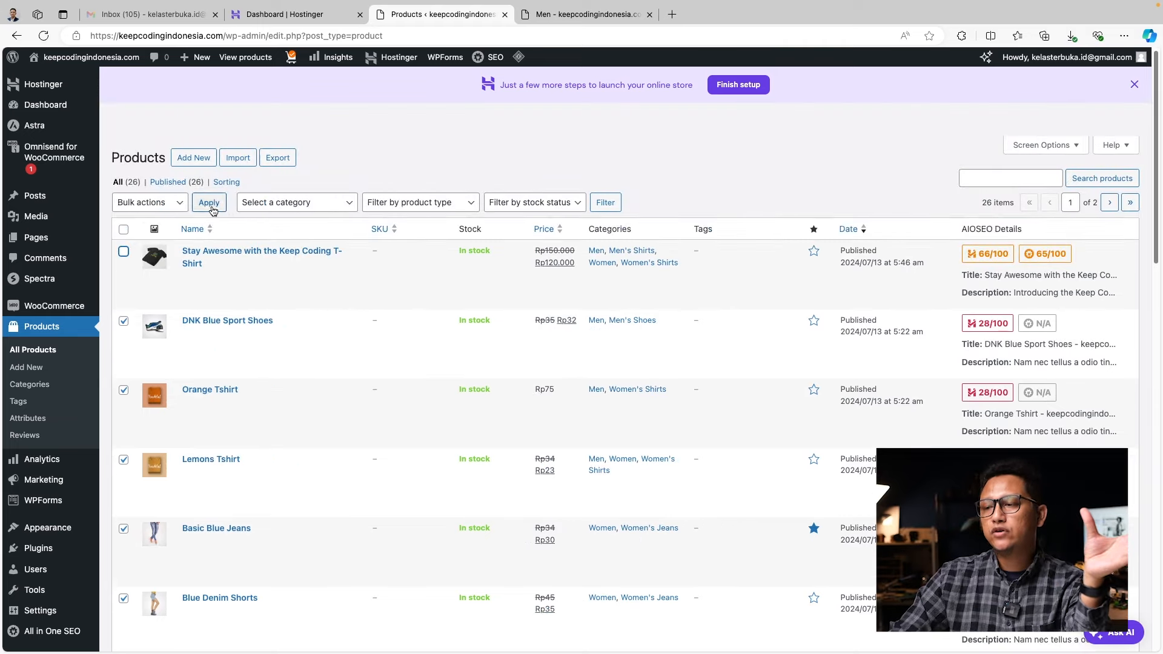
pyautogui.click(178, 203)
pyautogui.click(161, 231)
pyautogui.click(210, 203)
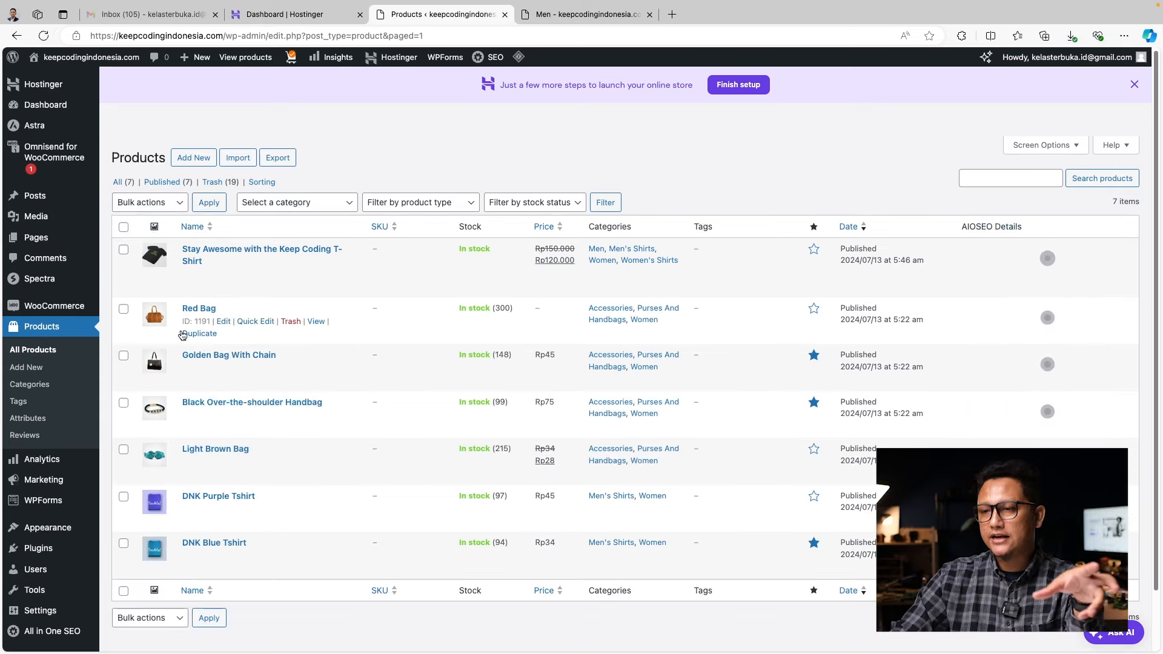
# Trash all remaining demo products, again leaving the Stay Awesome T-shirt unselected
pyautogui.click(123, 226)
pyautogui.click(123, 249)
pyautogui.click(148, 202)
pyautogui.click(152, 228)
pyautogui.click(208, 204)
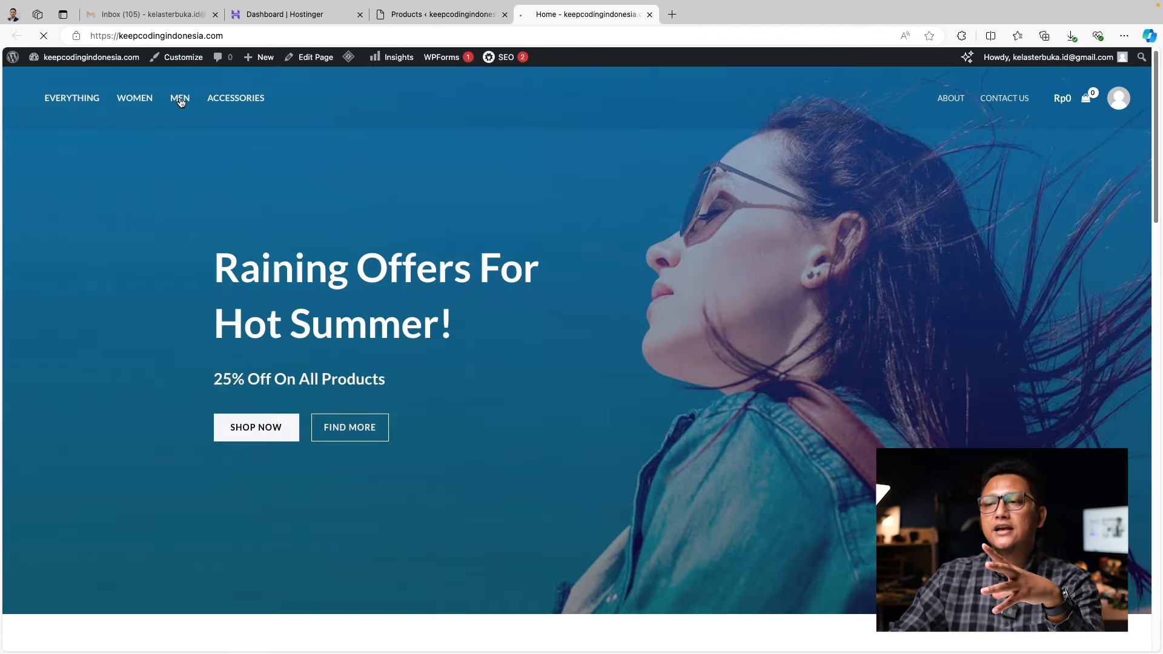
# Confirm the Men category lists only the Stay Awesome T-Shirt, then return to the admin product list
pyautogui.click(180, 100)
pyautogui.scroll(-3, 530, 380)
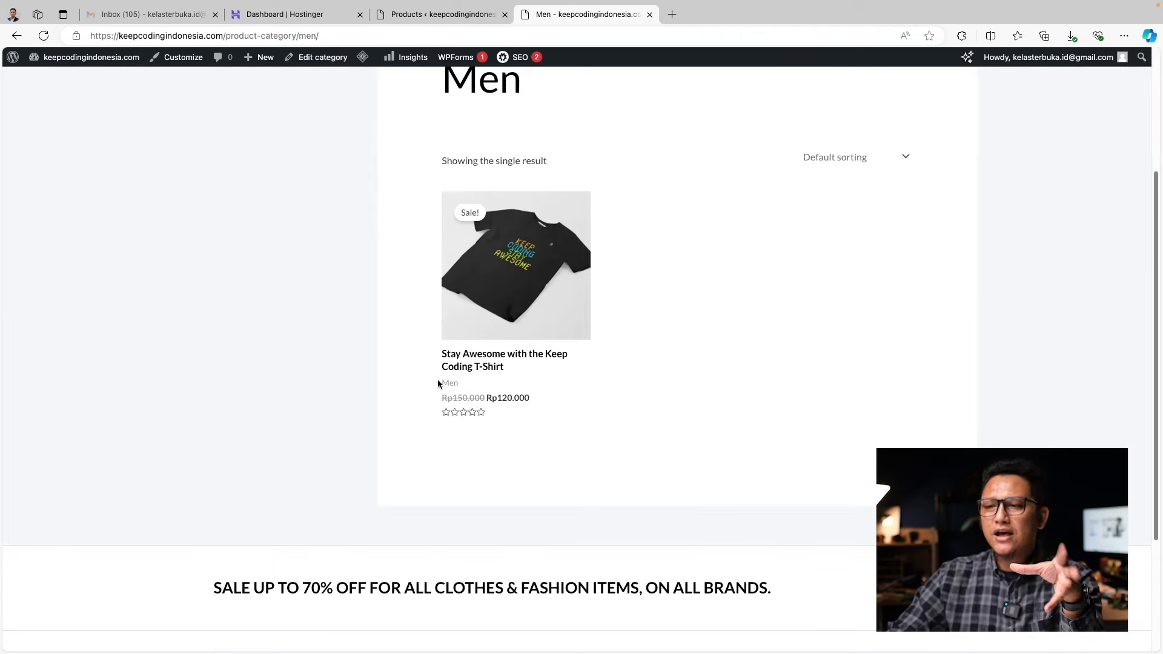
pyautogui.scroll(3, 712, 409)
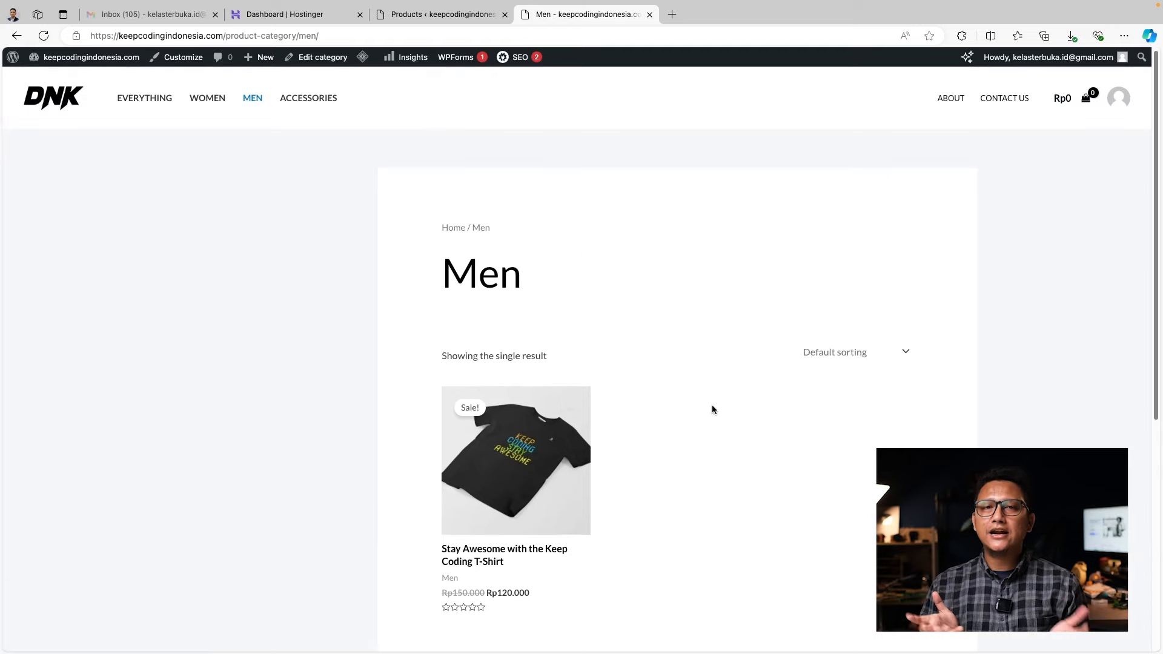
pyautogui.click(387, 15)
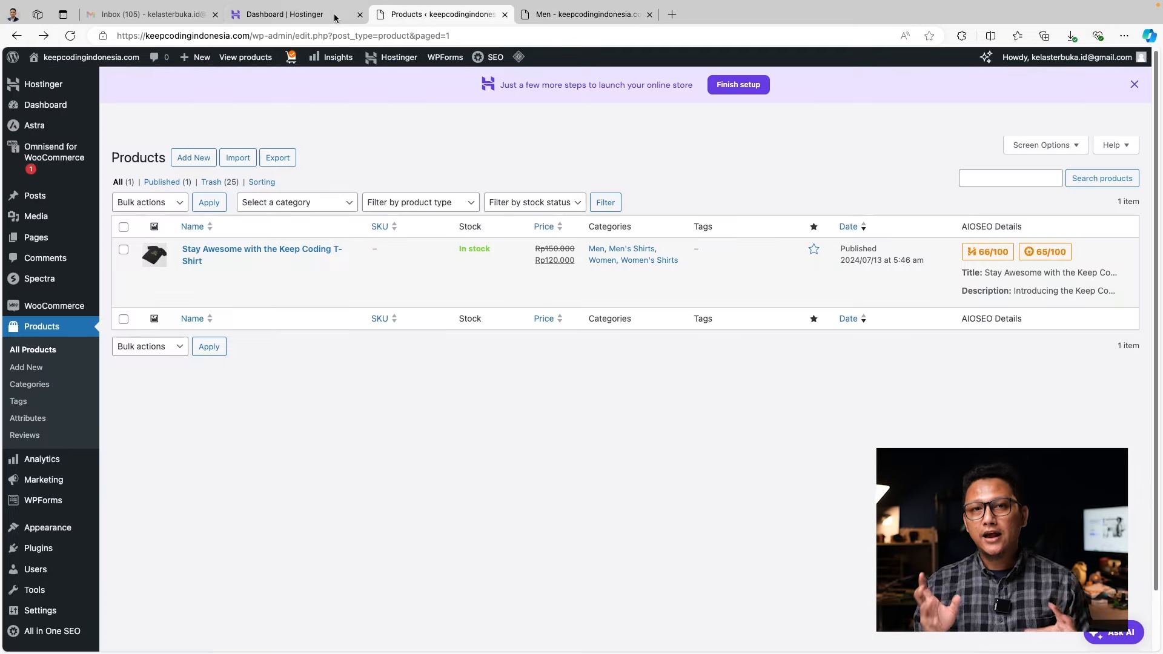
# Start a new product named 'Kelas Terbuka Original T-Shirt' and begin its AI short description
pyautogui.click(183, 159)
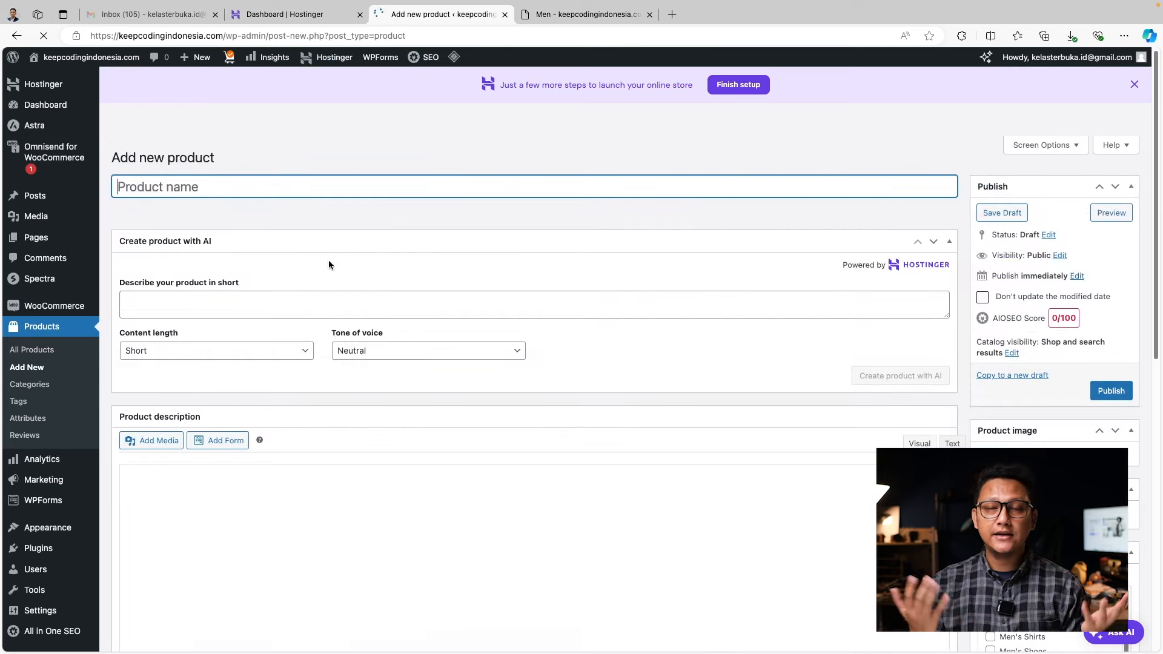
pyautogui.write('Ke')
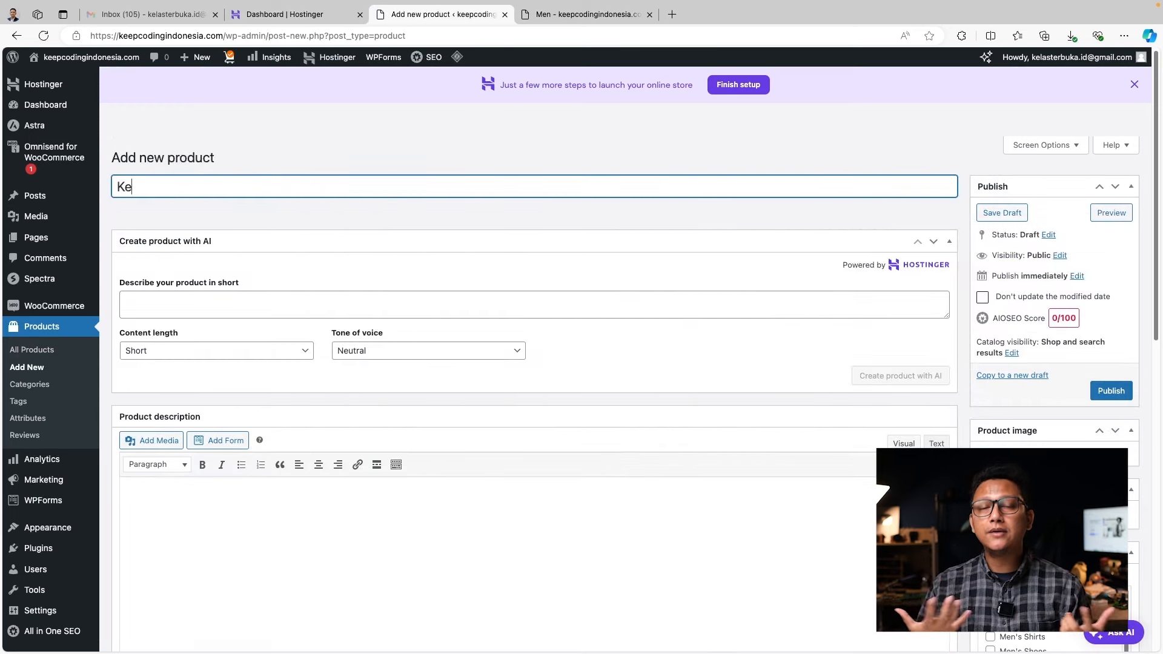
pyautogui.write('las Terbuka Original Pr')
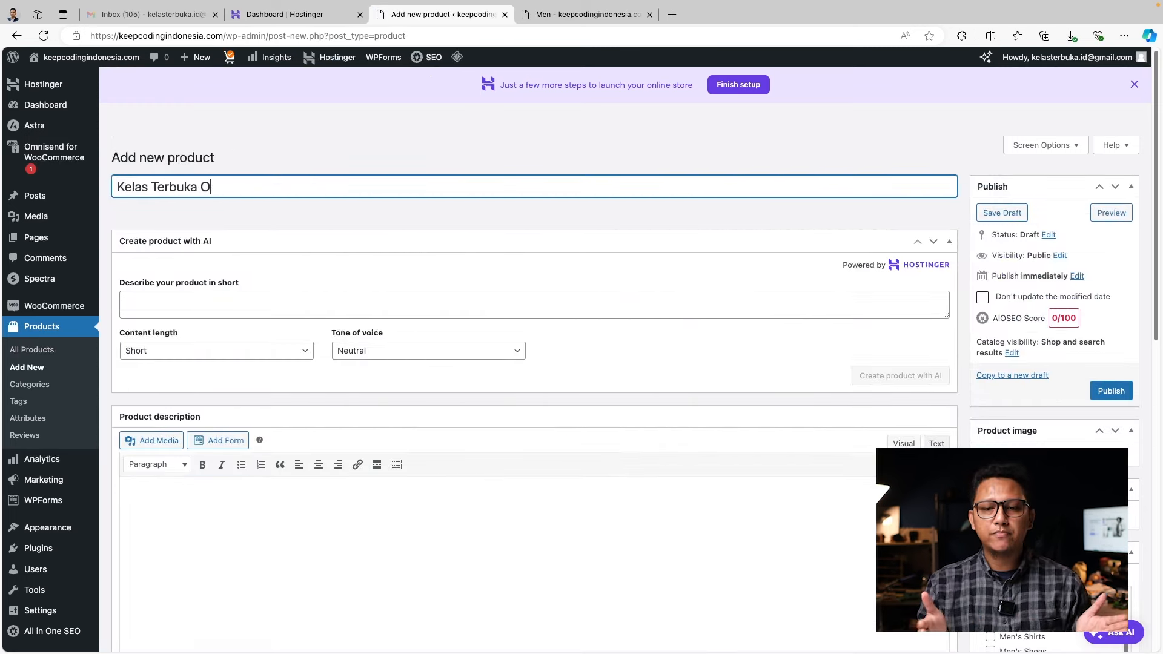
pyautogui.press('BackSpace')
pyautogui.press('BackSpace')
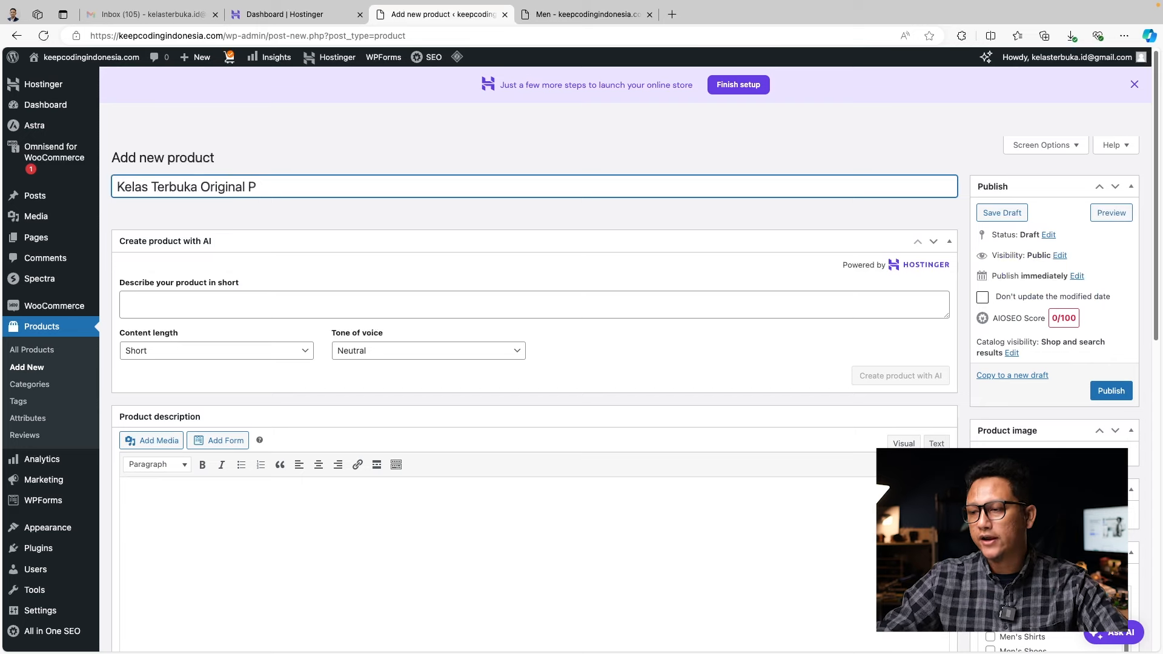
pyautogui.write('T-Shirt')
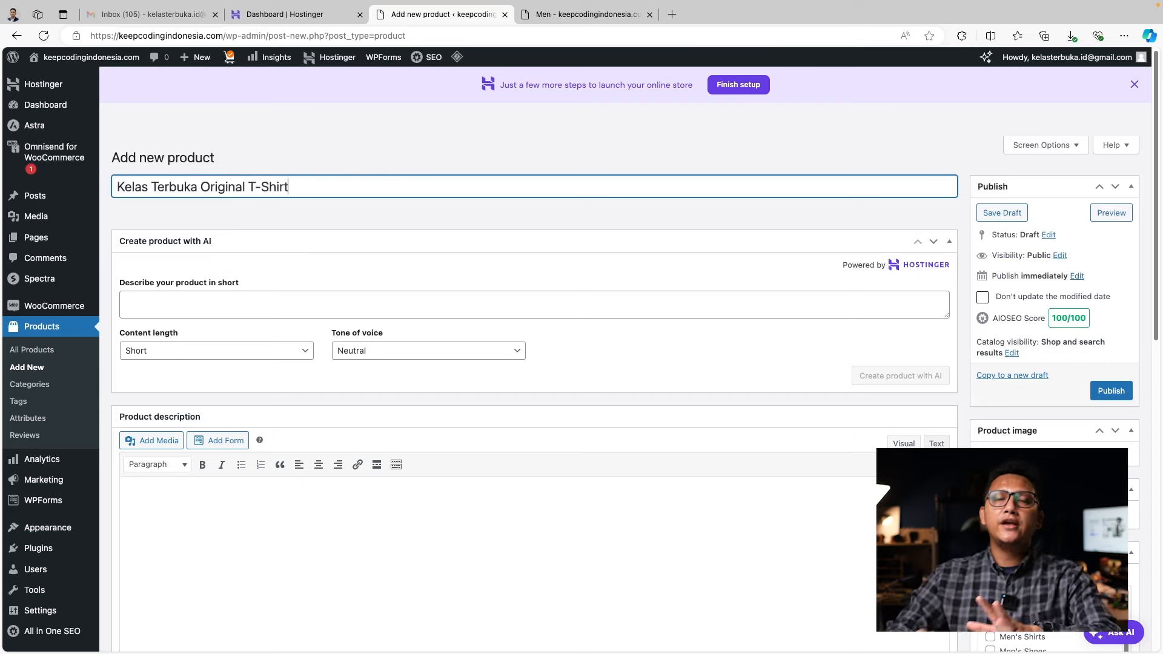
pyautogui.click(306, 304)
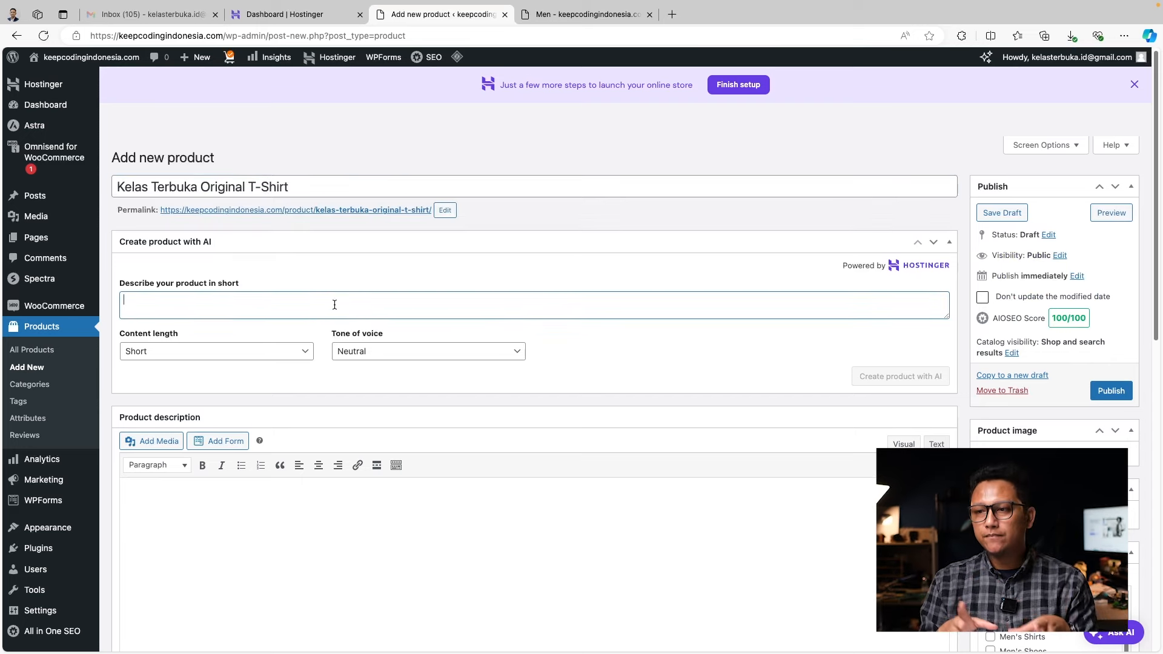
pyautogui.write('Kelas Terbuka ')
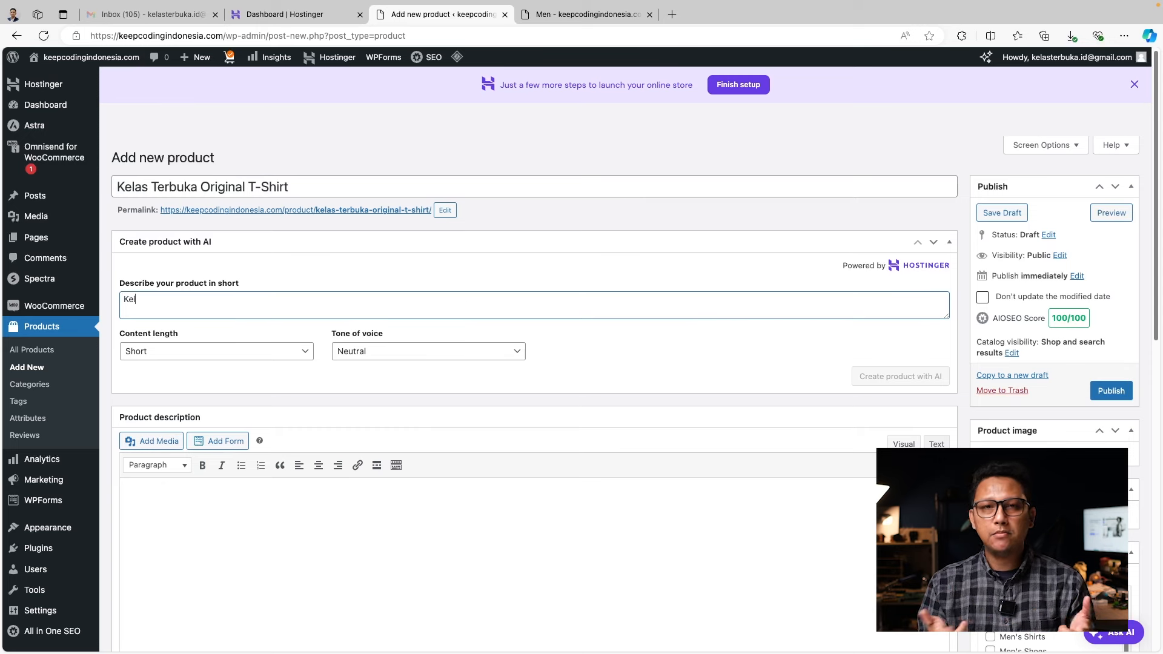
pyautogui.write('Original T-')
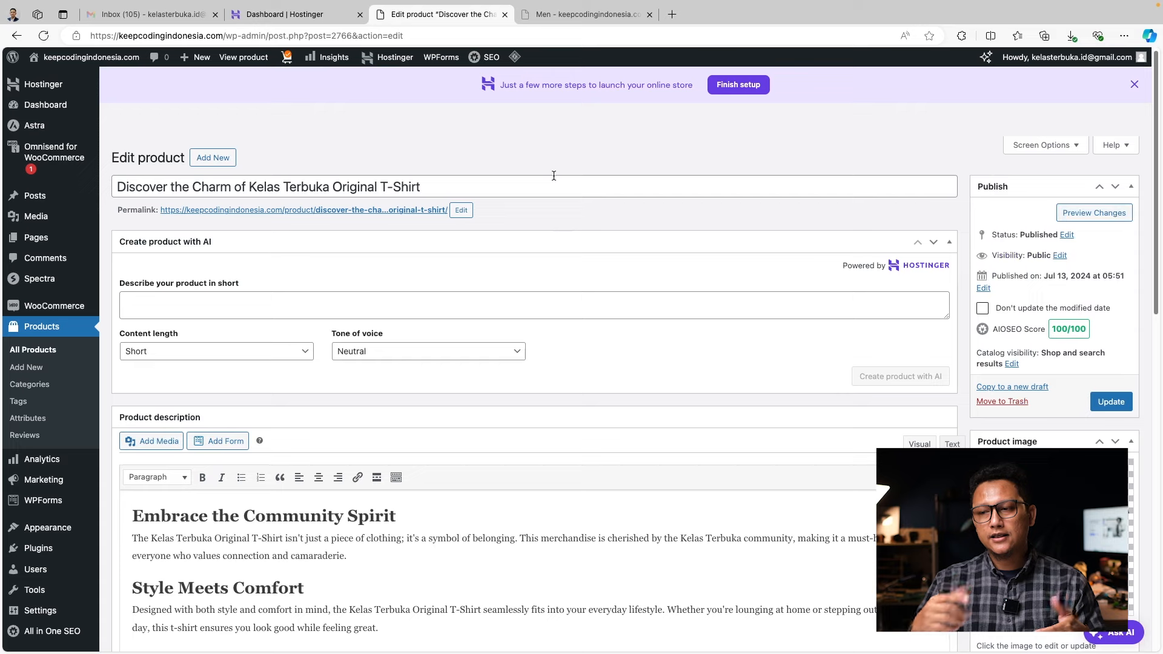
pyautogui.click(580, 15)
# Reload the Men category, browse the Women category and view the Keep Coding T-shirt page
pyautogui.click(43, 36)
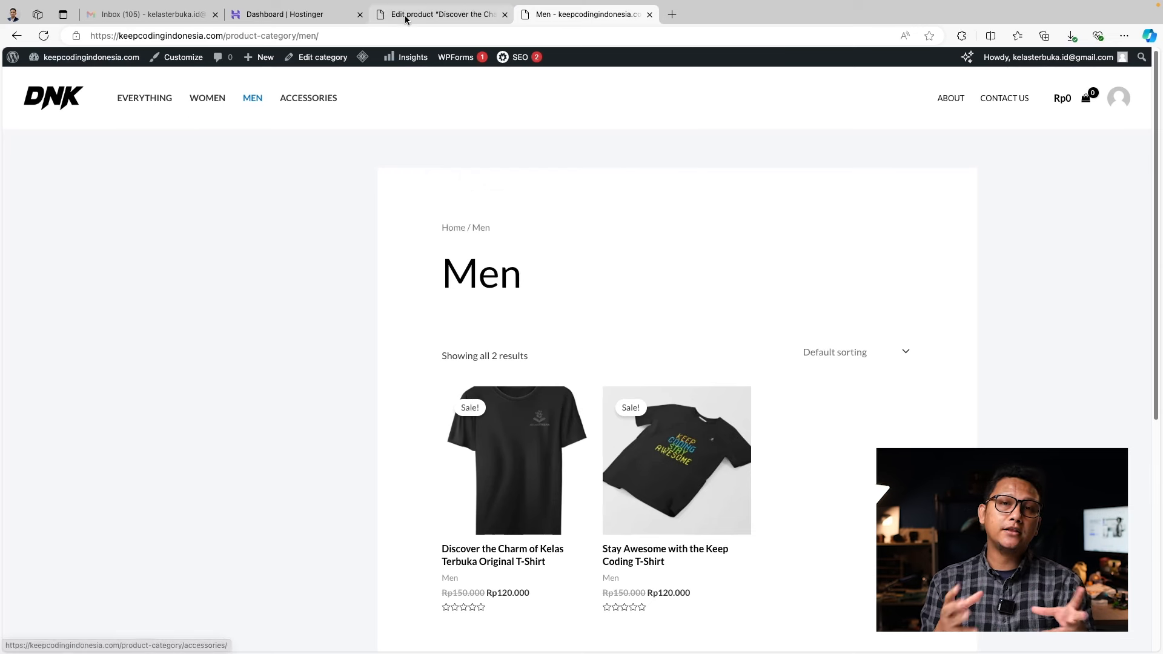
pyautogui.click(201, 99)
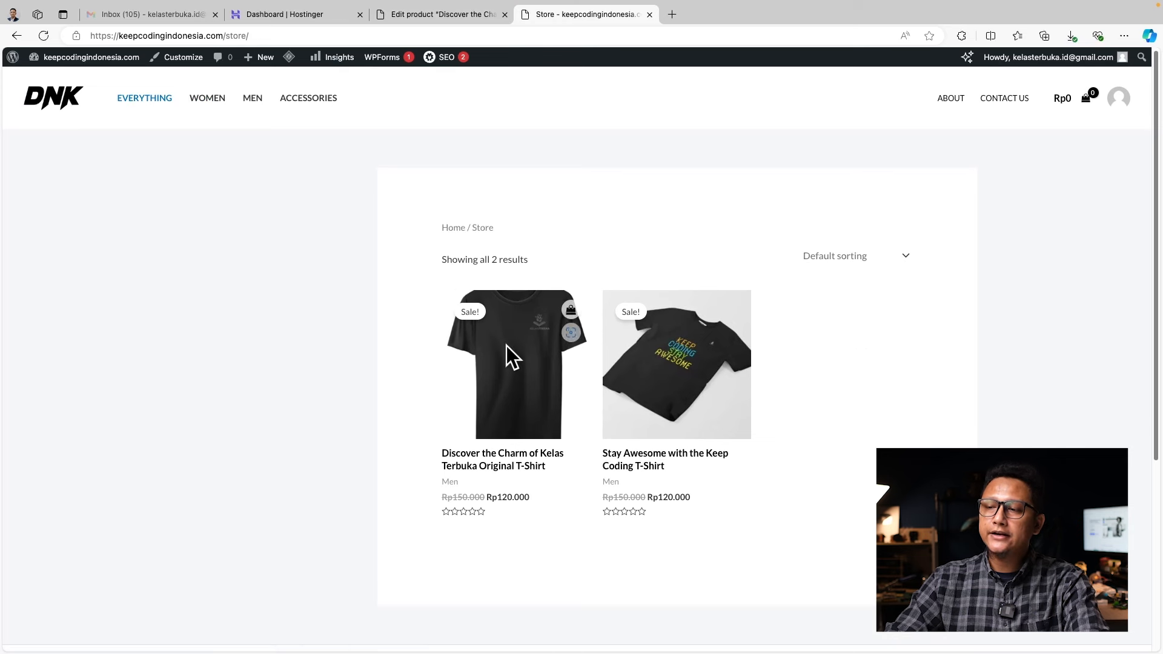
pyautogui.click(672, 410)
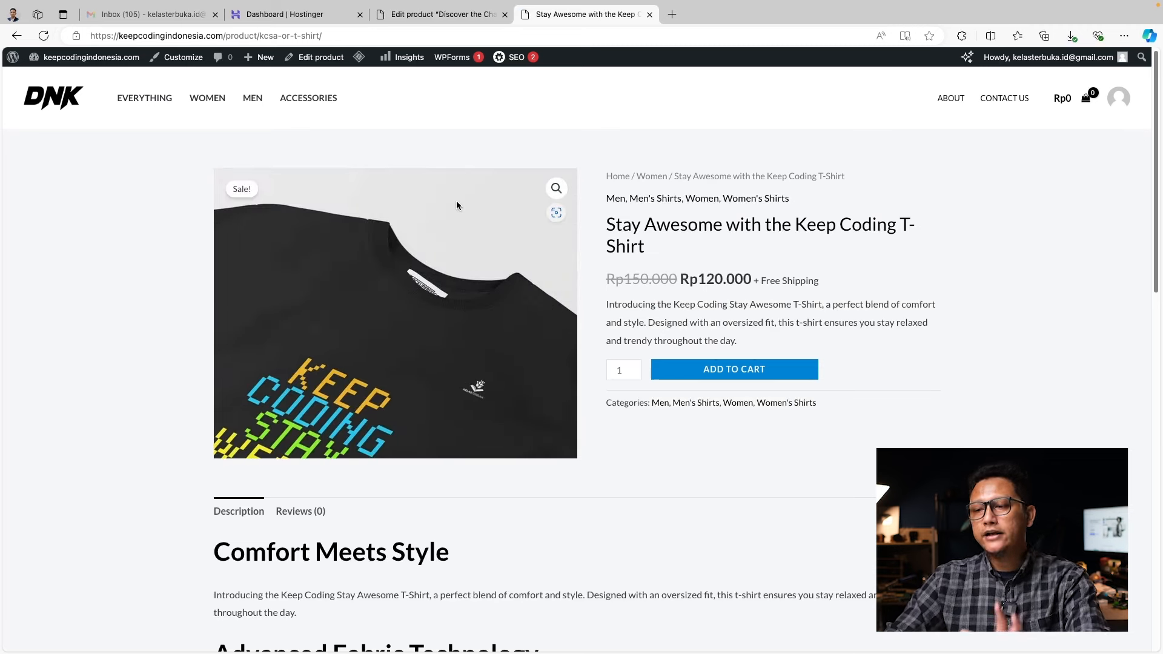
pyautogui.click(17, 36)
# View the Kelas Terbuka T-shirt page and flip through its gallery to the back design
pyautogui.click(504, 366)
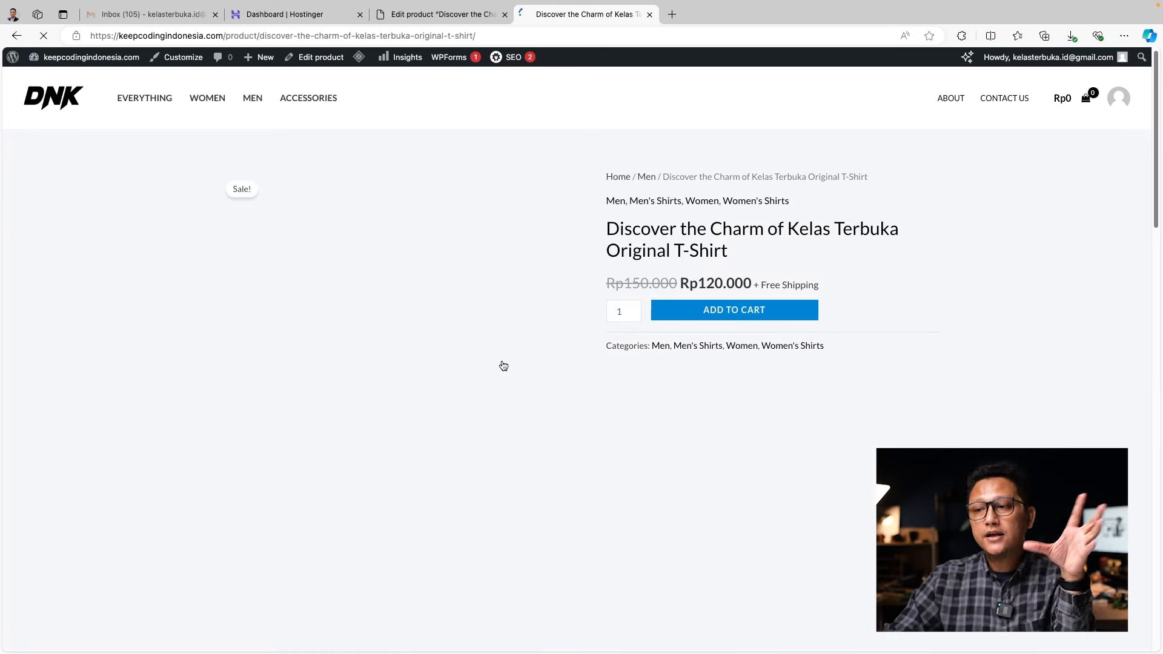
pyautogui.scroll(-3, 510, 500)
pyautogui.click(364, 470)
pyautogui.click(464, 460)
pyautogui.scroll(3, 460, 493)
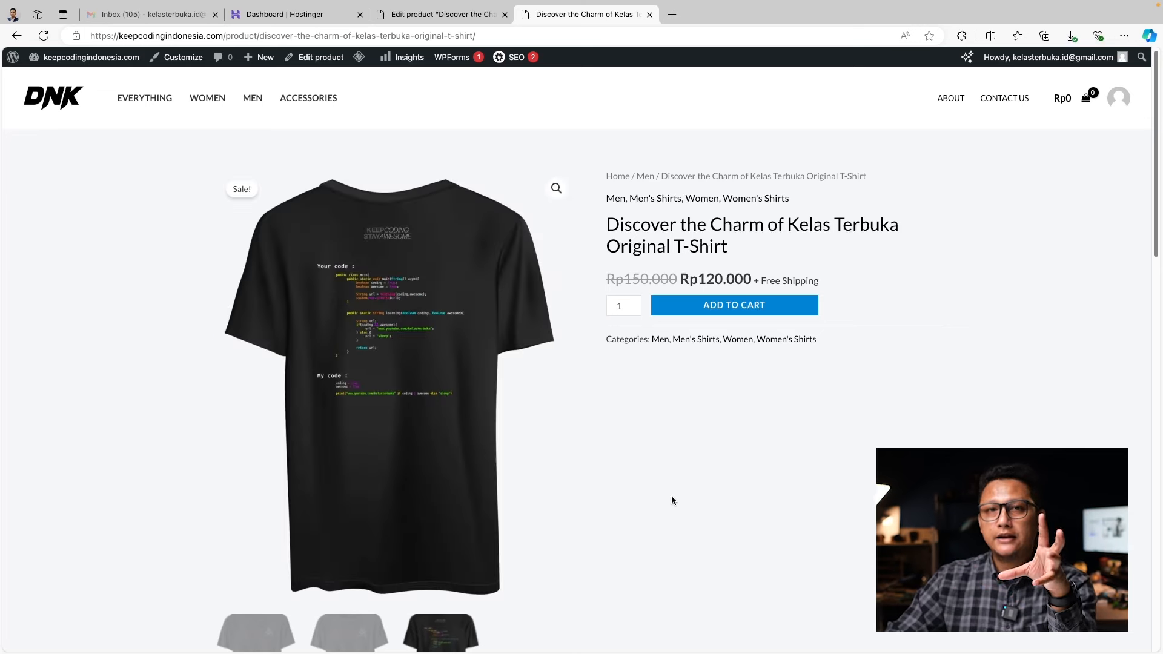
pyautogui.scroll(-8, 678, 500)
pyautogui.scroll(-7, 677, 501)
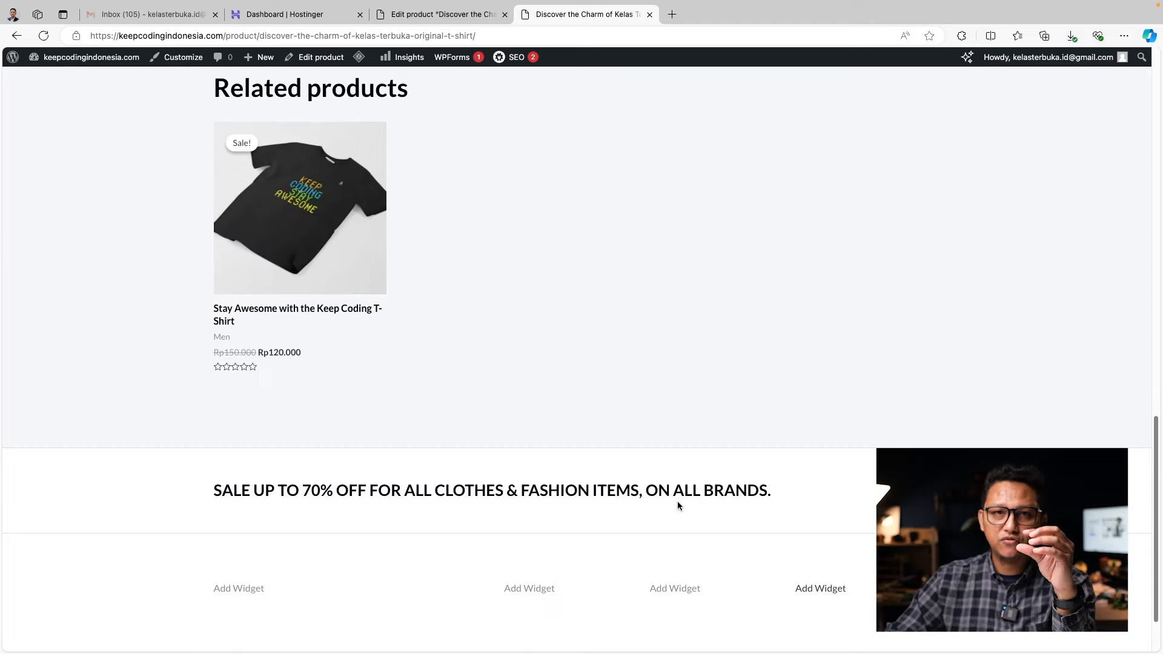
pyautogui.scroll(15, 677, 501)
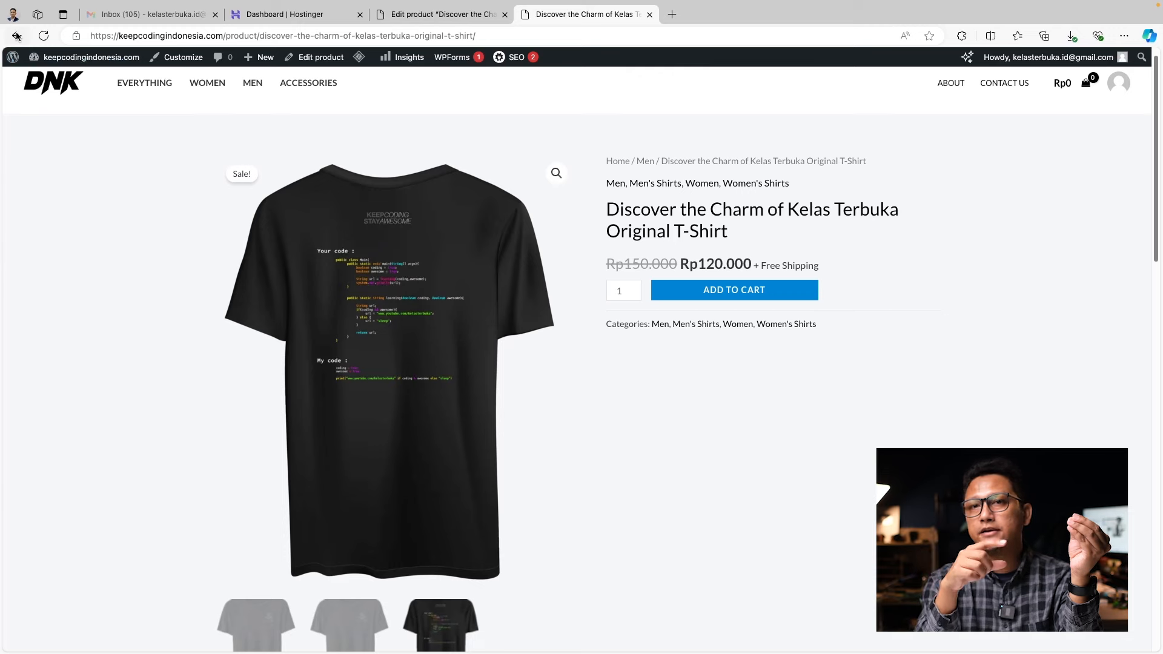
# Open the Home page in the block editor in a new tab
pyautogui.click(16, 36)
pyautogui.rightClick(310, 60)
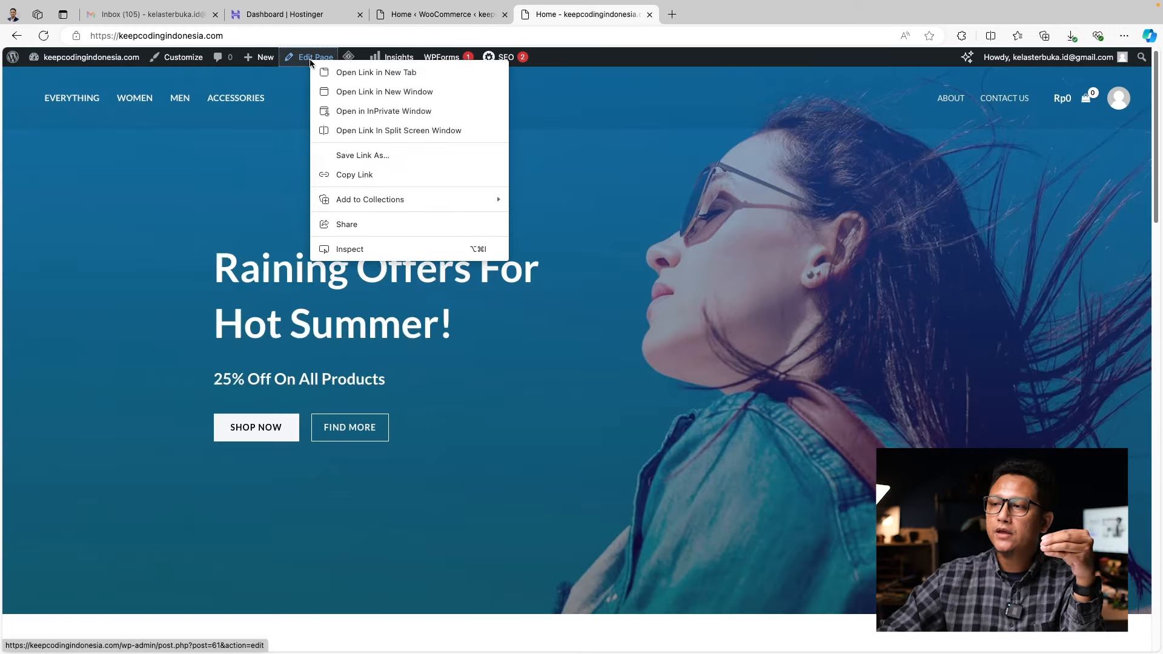
pyautogui.click(375, 72)
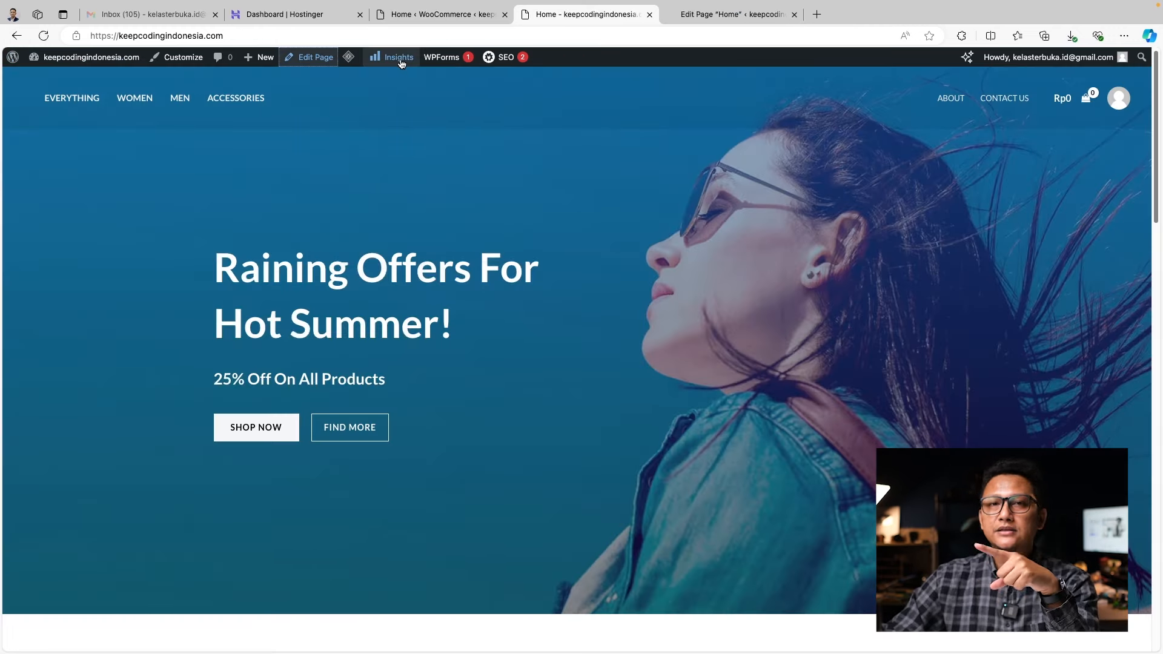
pyautogui.click(700, 17)
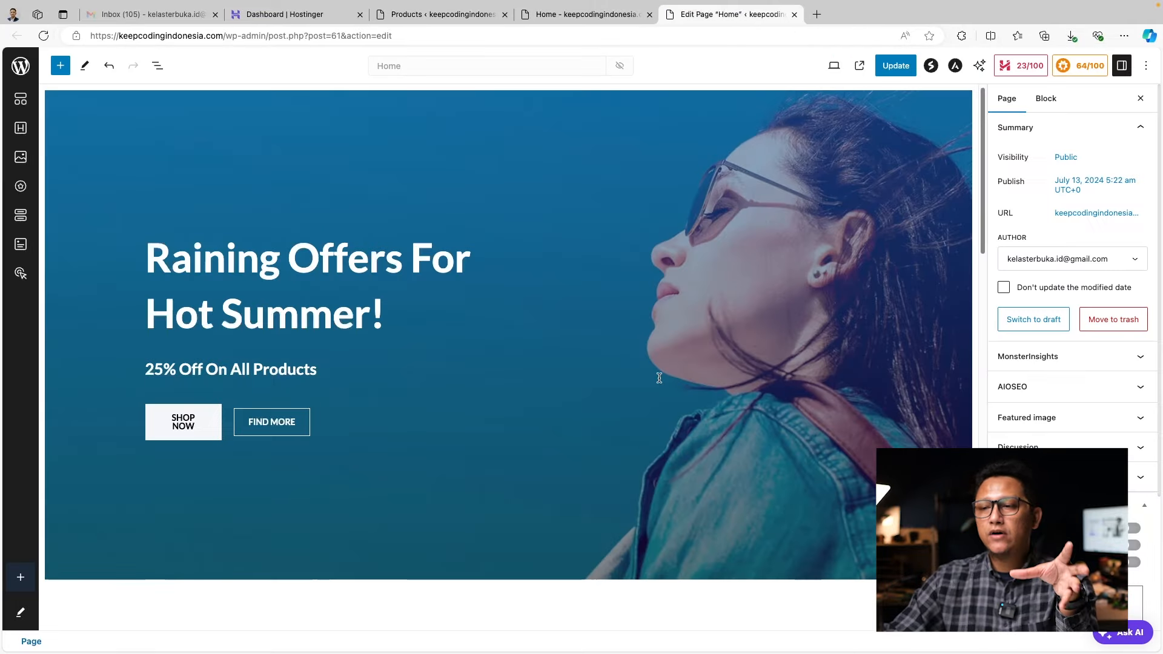
pyautogui.scroll(-10, 659, 382)
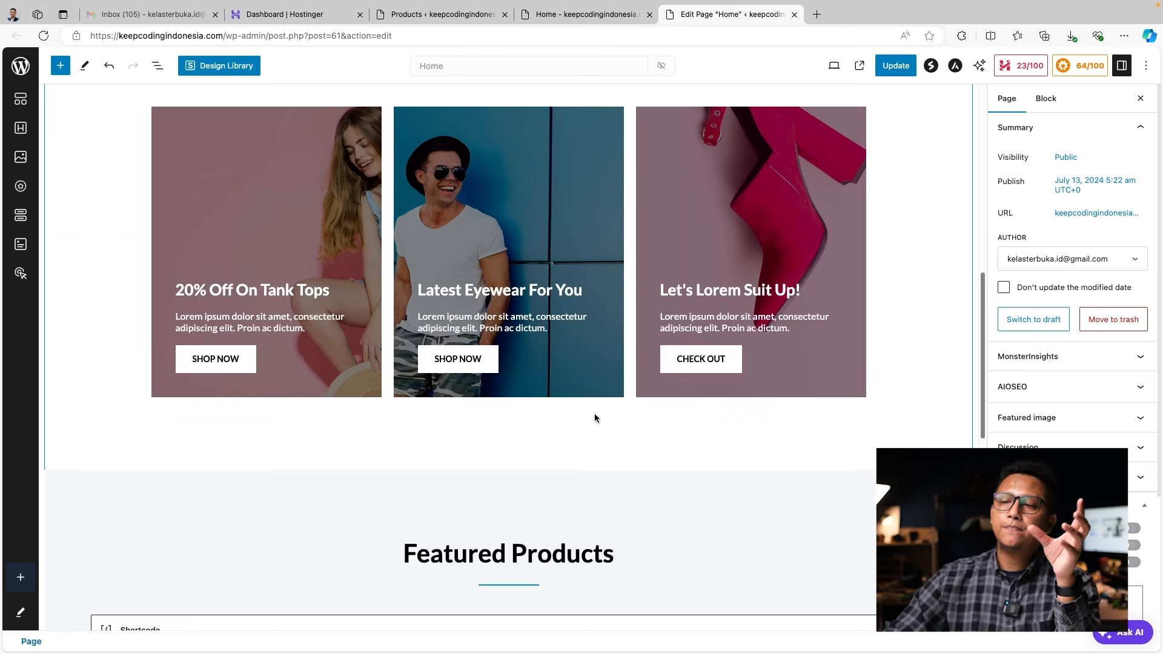
pyautogui.scroll(10, 585, 400)
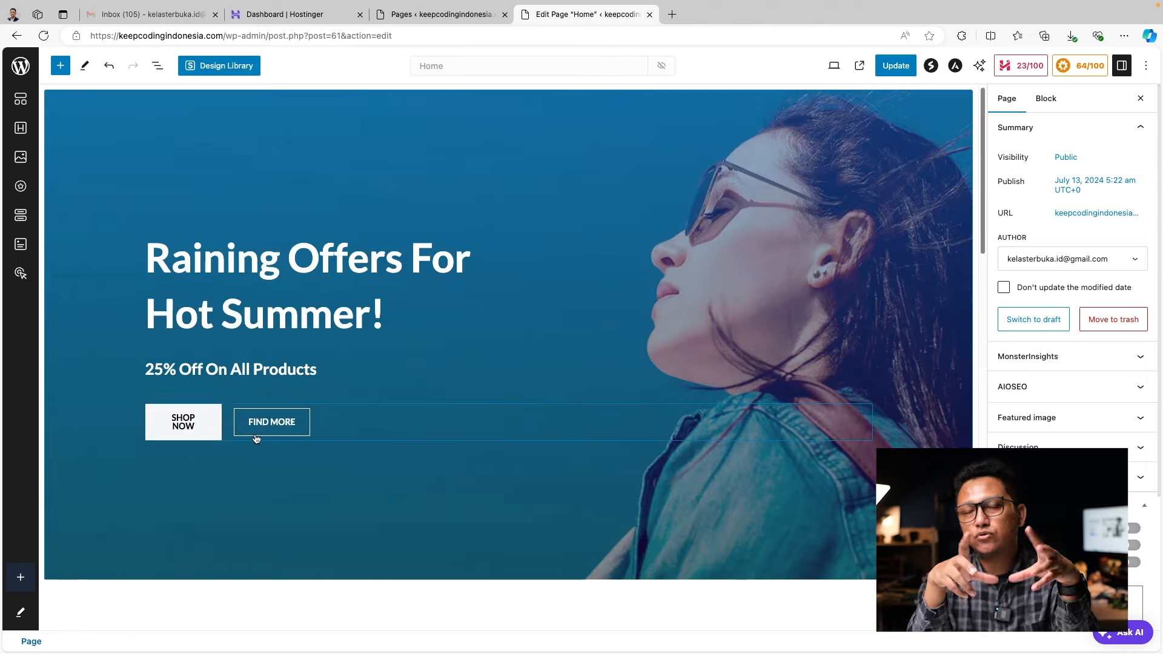
# Replace the hero heading with 'Grand Launching' and 'Kelas Terbuka Official Merchandise' on a new line
pyautogui.click(271, 319)
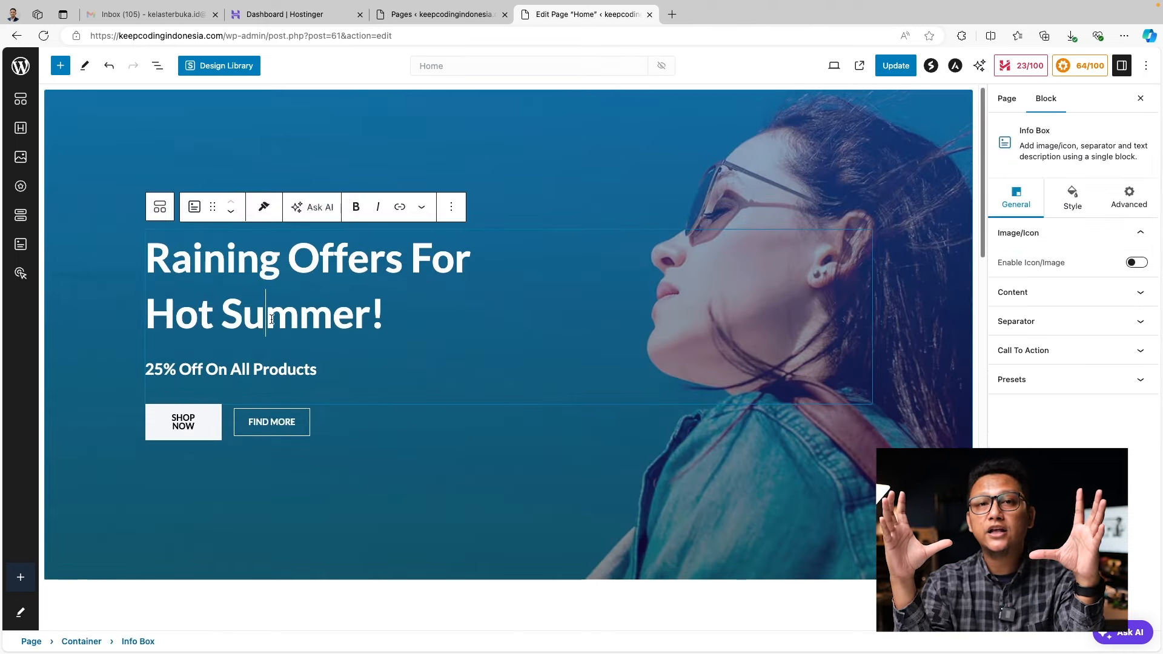
pyautogui.tripleClick(381, 315)
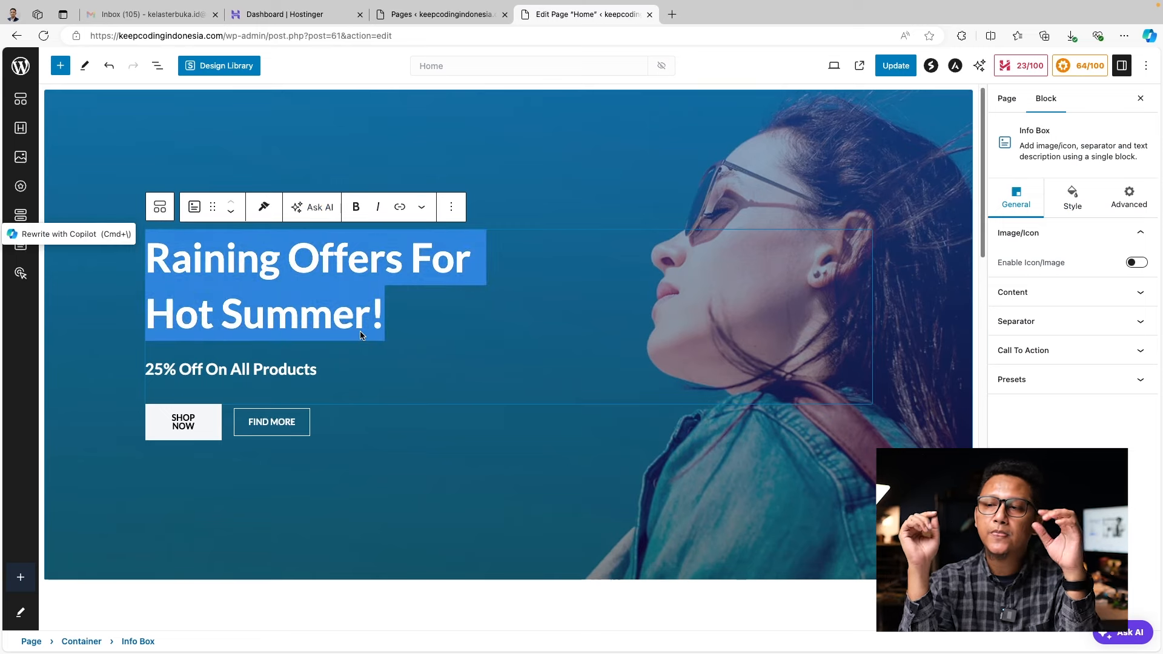
pyautogui.write('G')
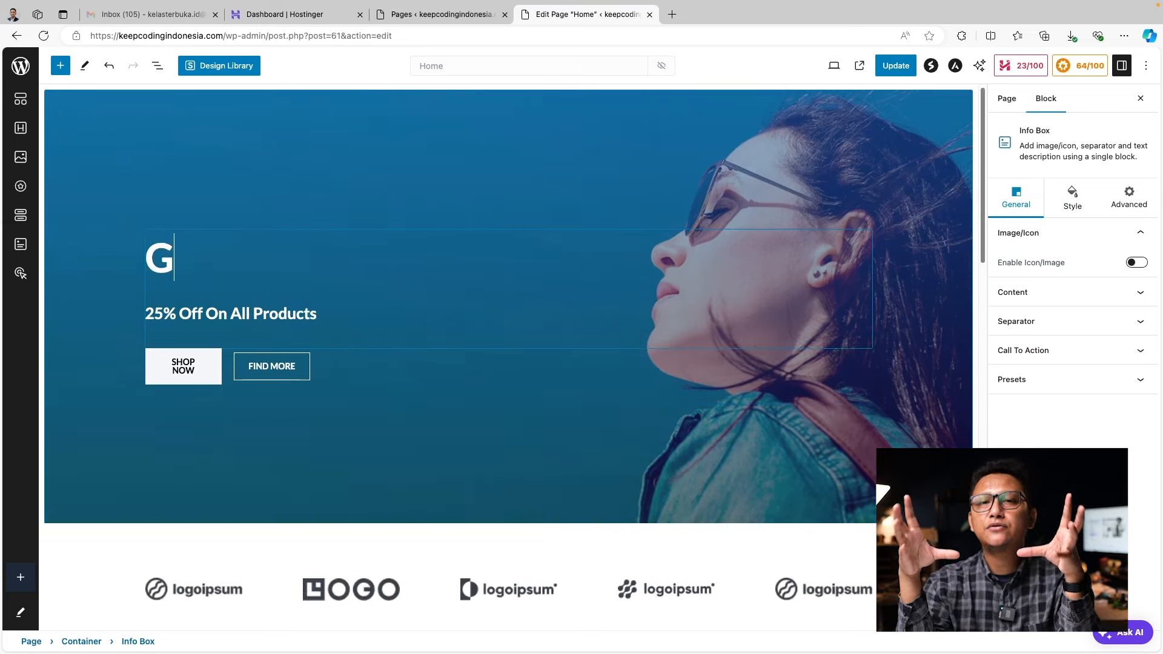
pyautogui.write('rand La')
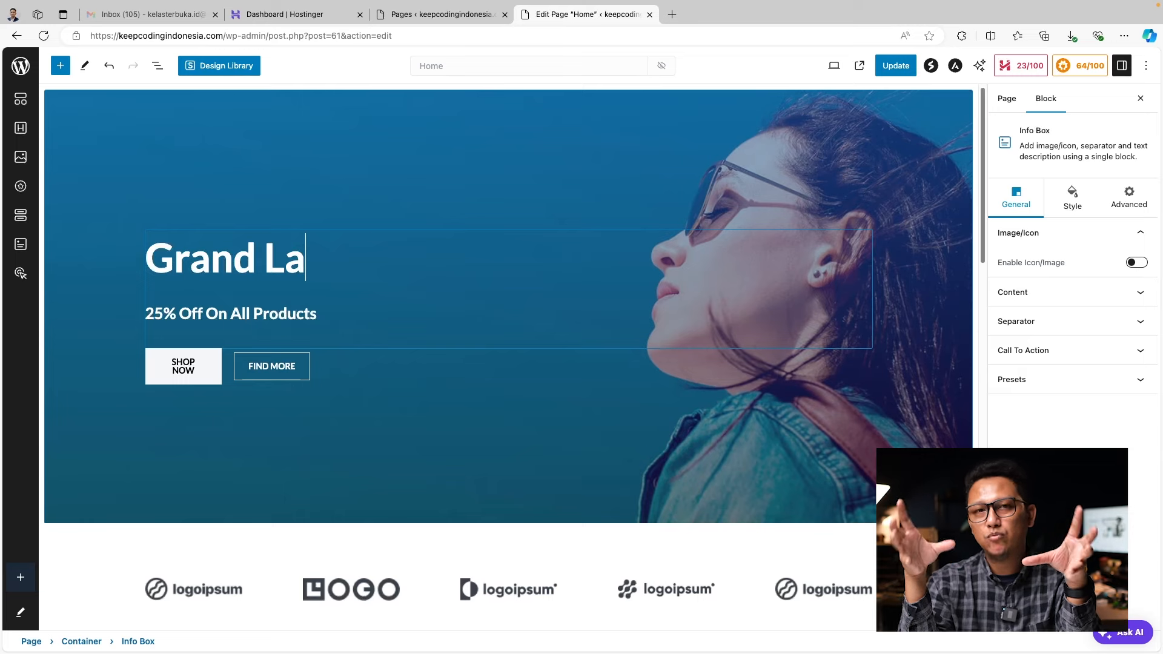
pyautogui.write('unching')
pyautogui.press('Return')
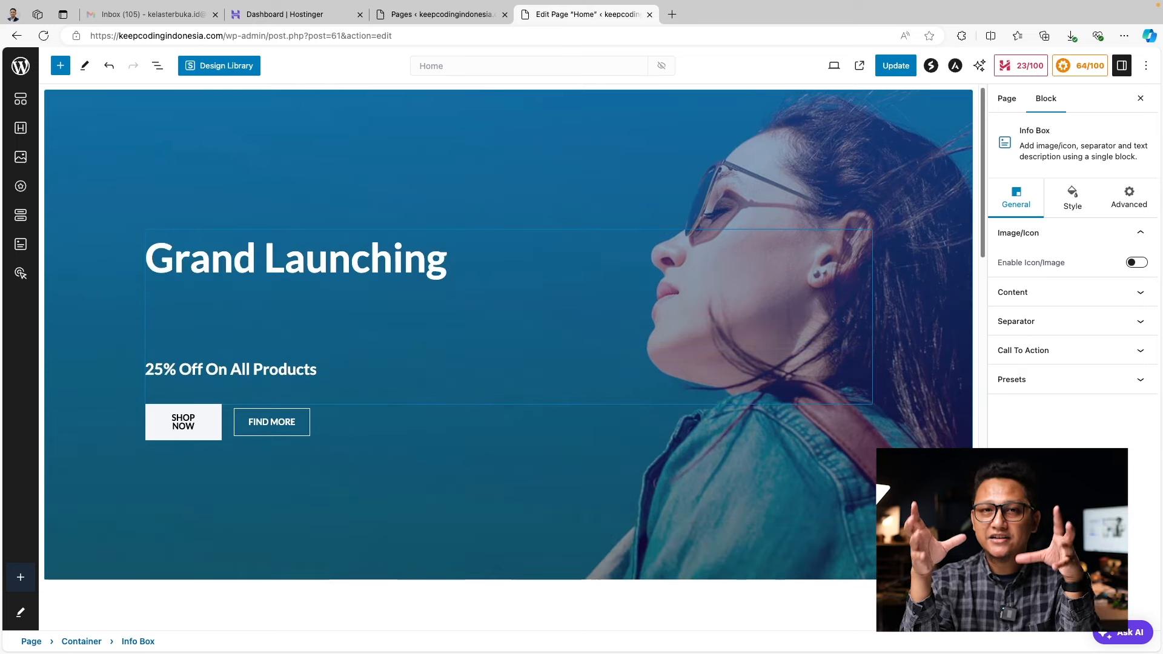
pyautogui.write('Kelas Terbuka Officia')
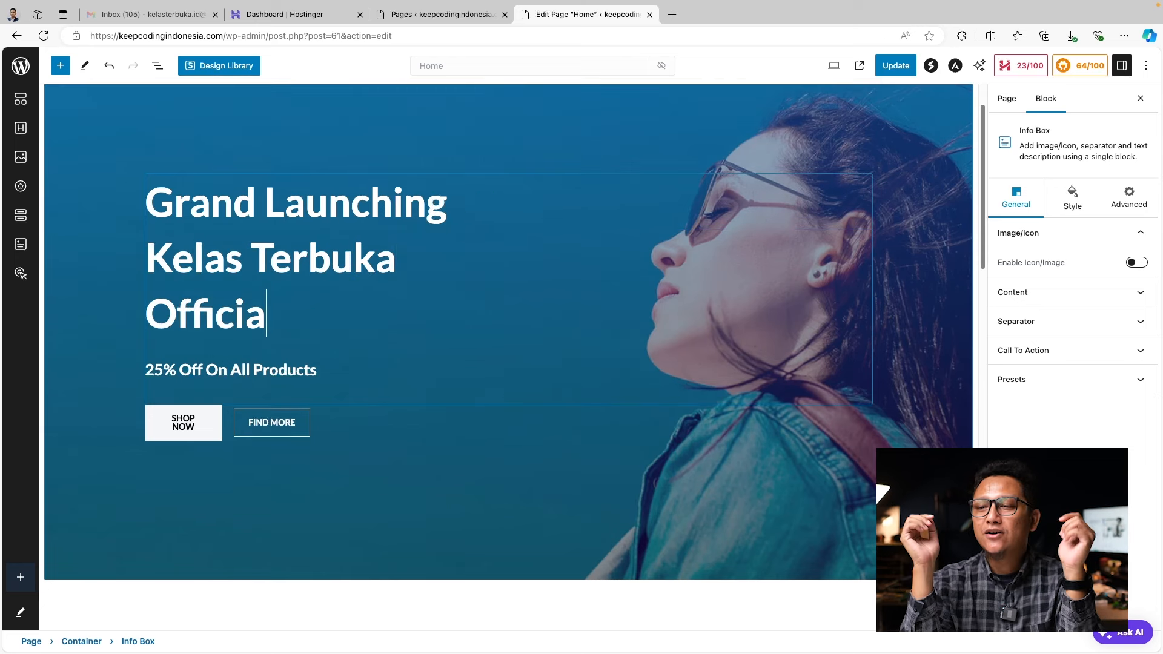
pyautogui.write('l Merchandise')
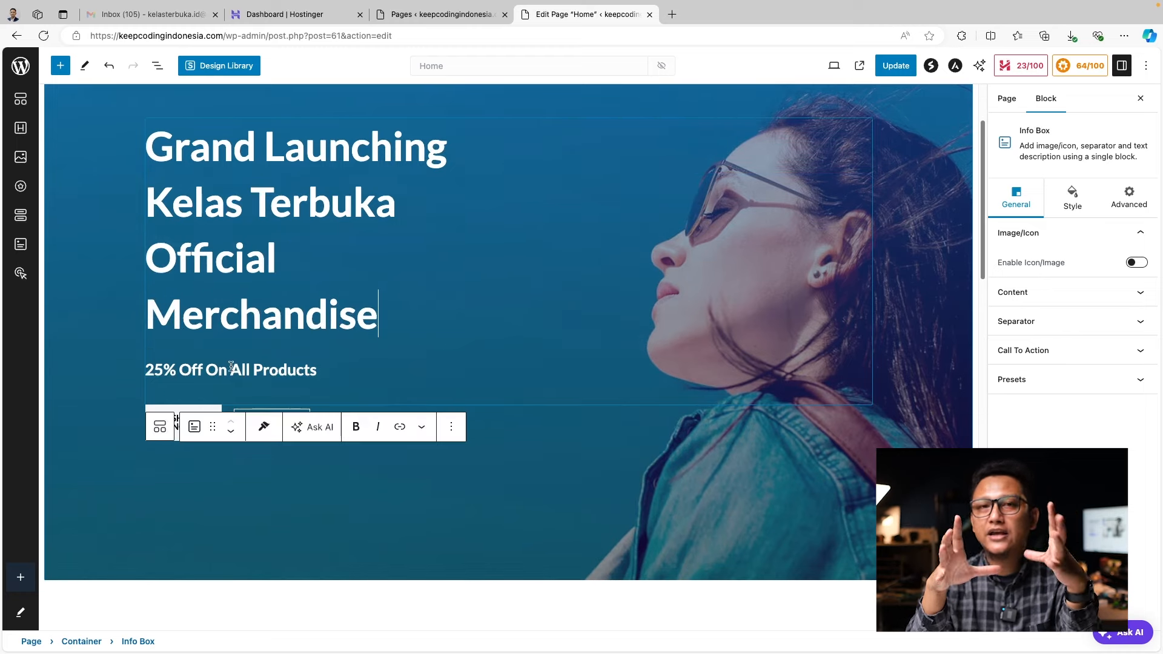
# Review the heading block's style, advanced and general settings and the page settings
pyautogui.scroll(2, 424, 285)
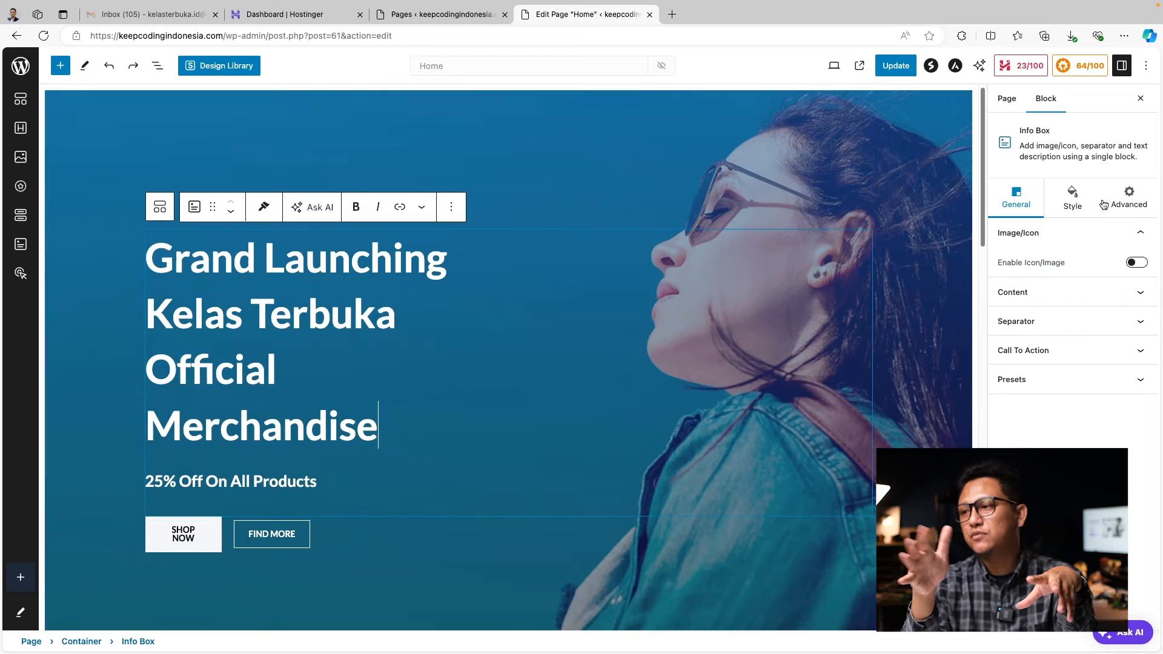
pyautogui.click(1072, 198)
pyautogui.click(1110, 201)
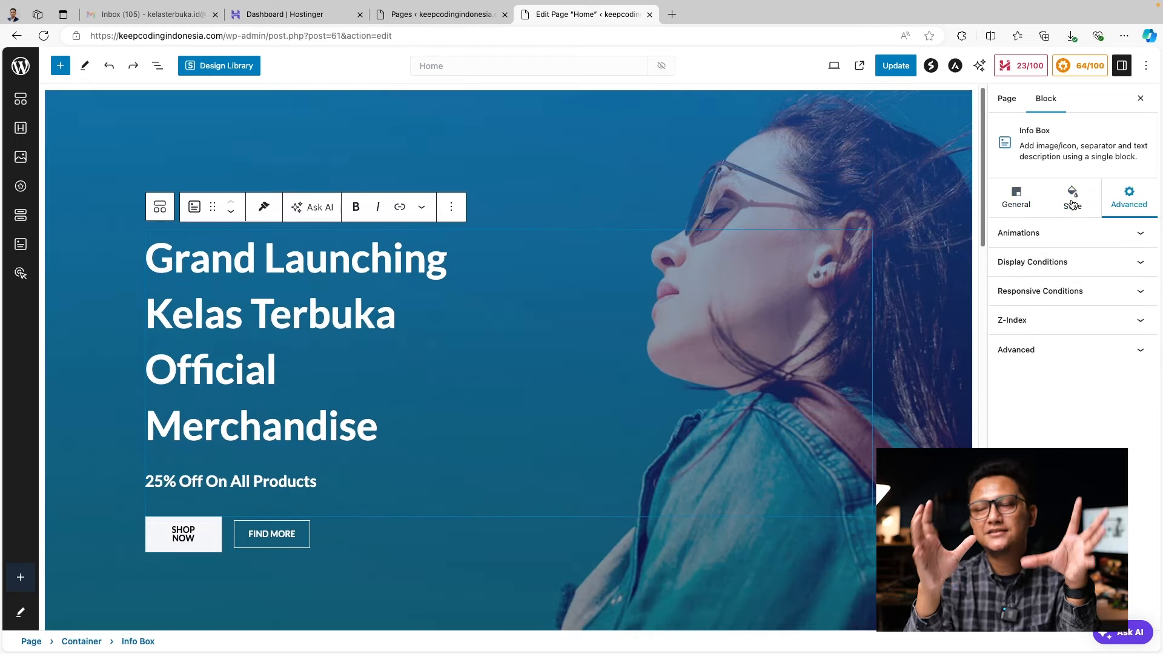
pyautogui.click(1018, 206)
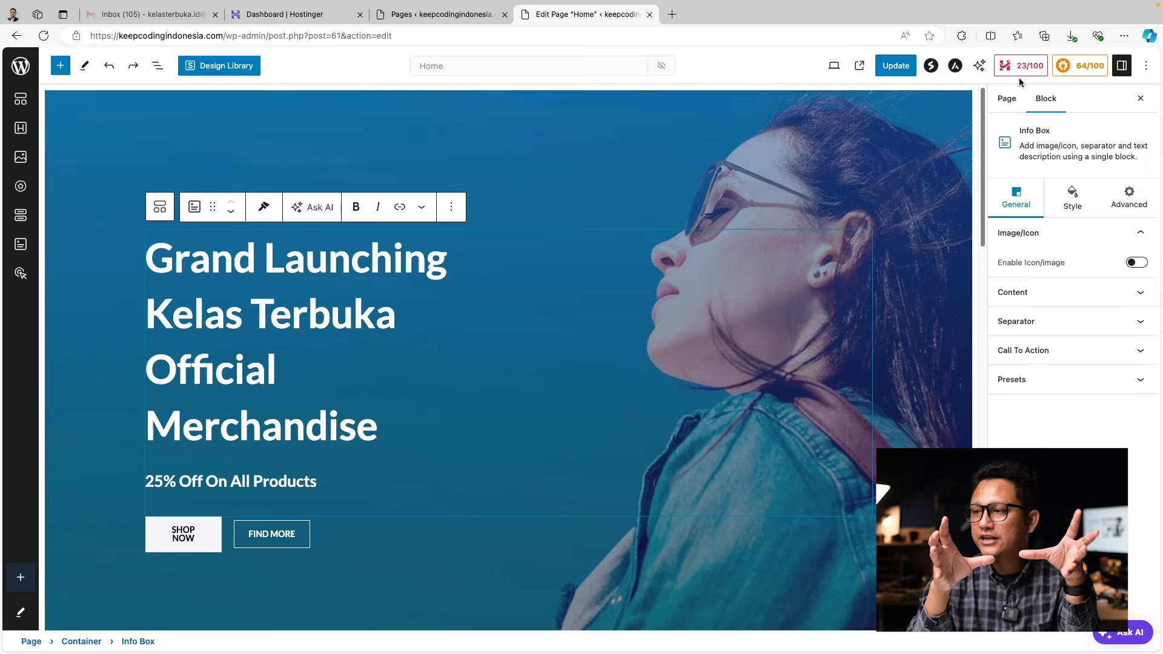
pyautogui.click(1007, 99)
pyautogui.click(1049, 100)
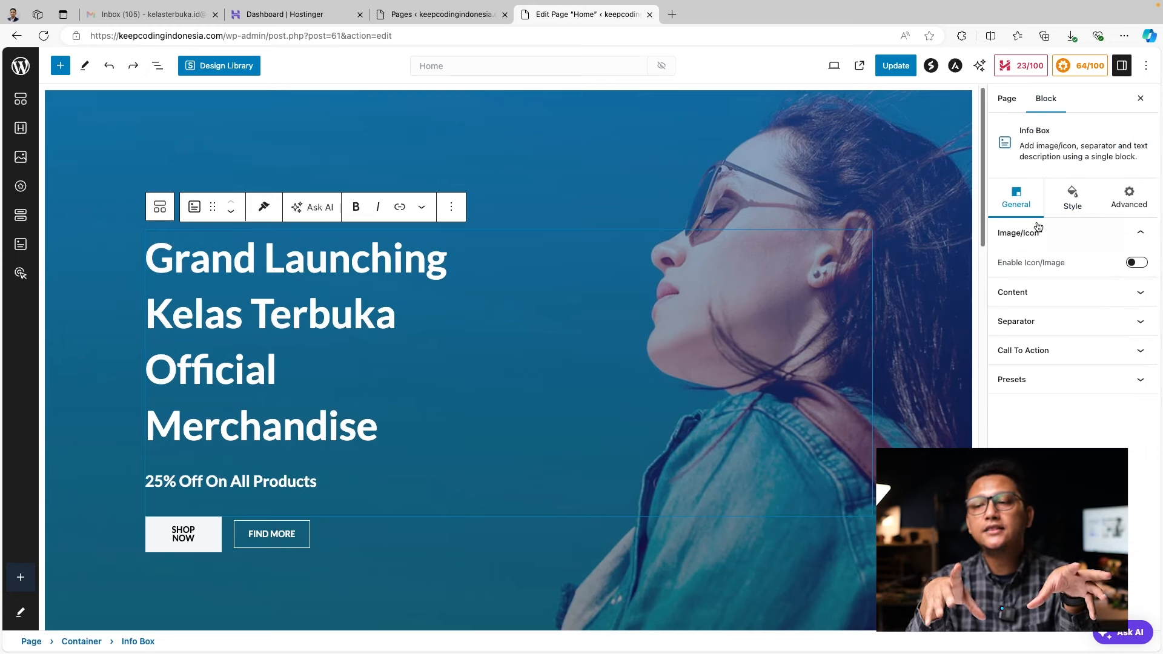
pyautogui.click(1059, 297)
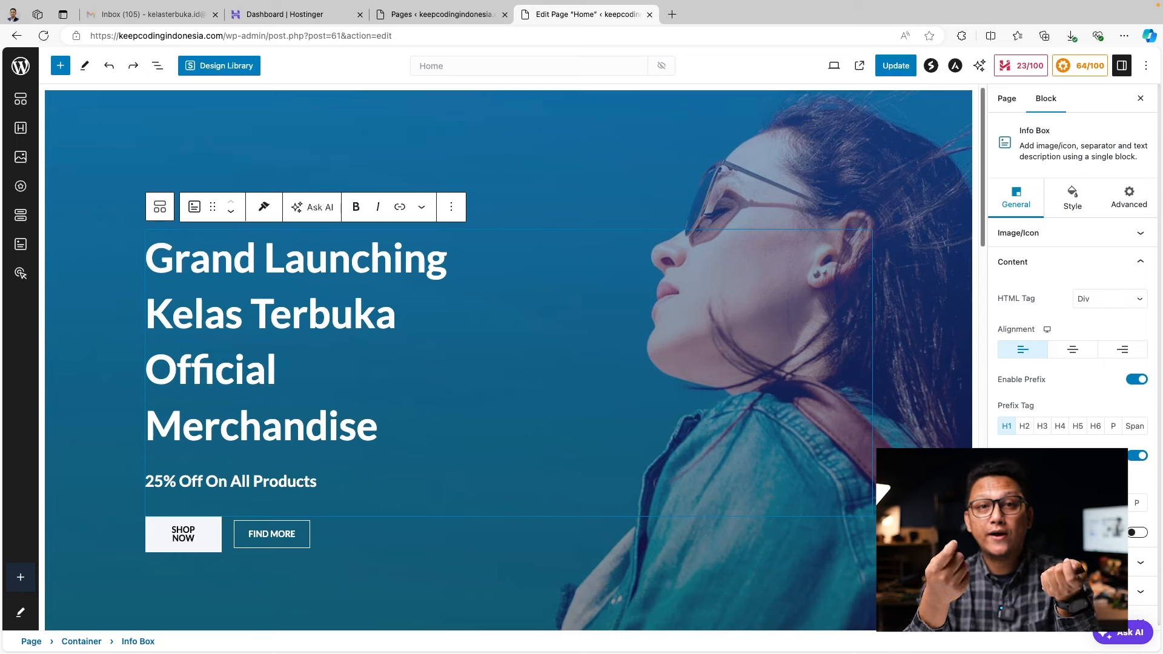
pyautogui.moveTo(383, 421); pyautogui.dragTo(107, 266)
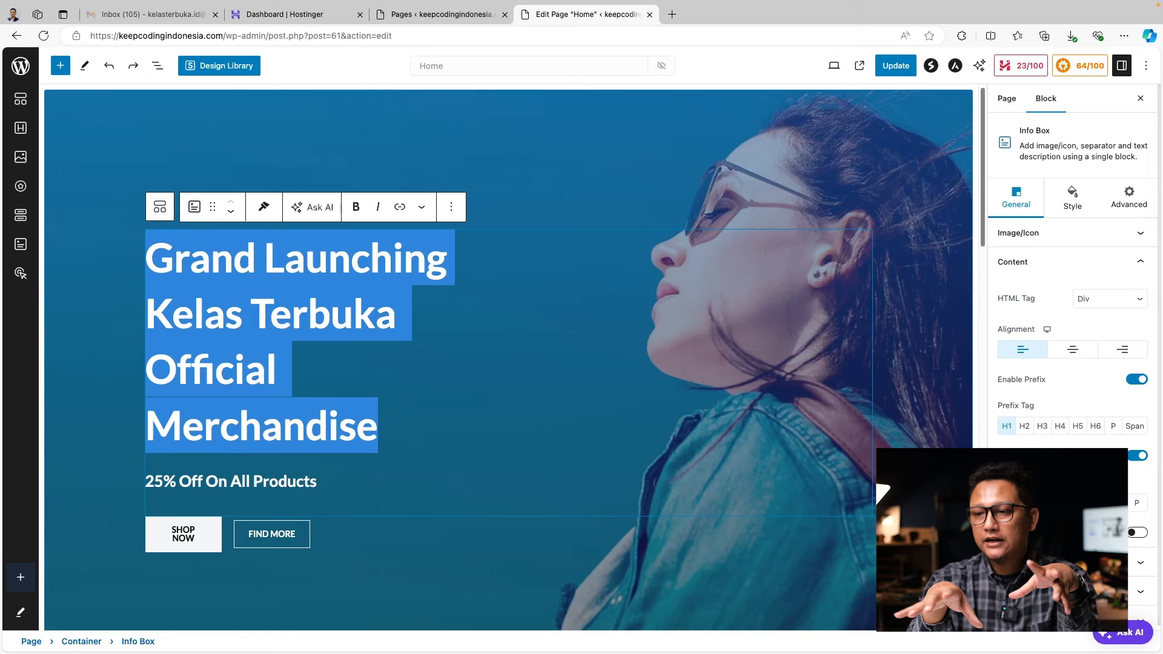
pyautogui.press('super+shift+z')
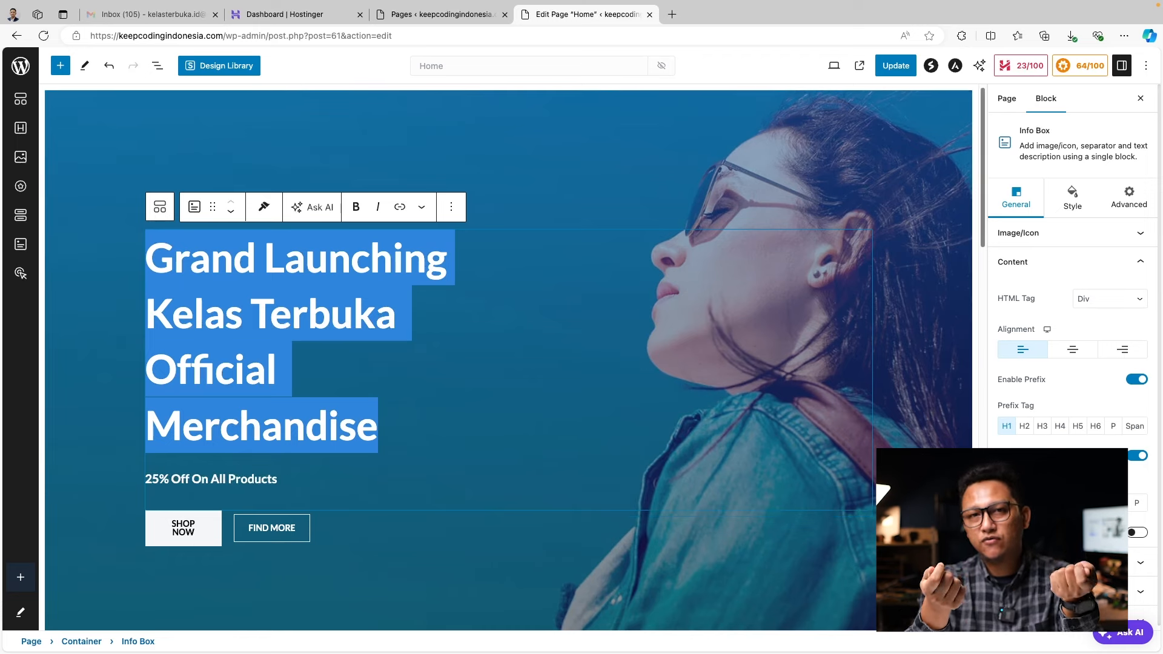
pyautogui.press('super+z')
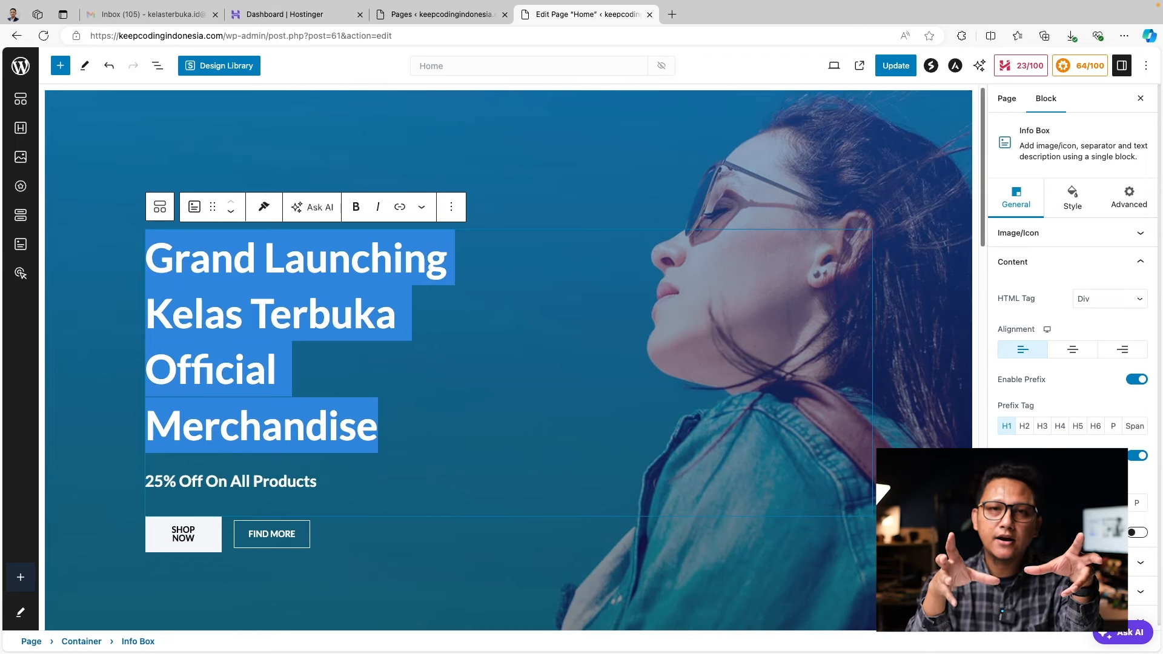
pyautogui.click(1060, 426)
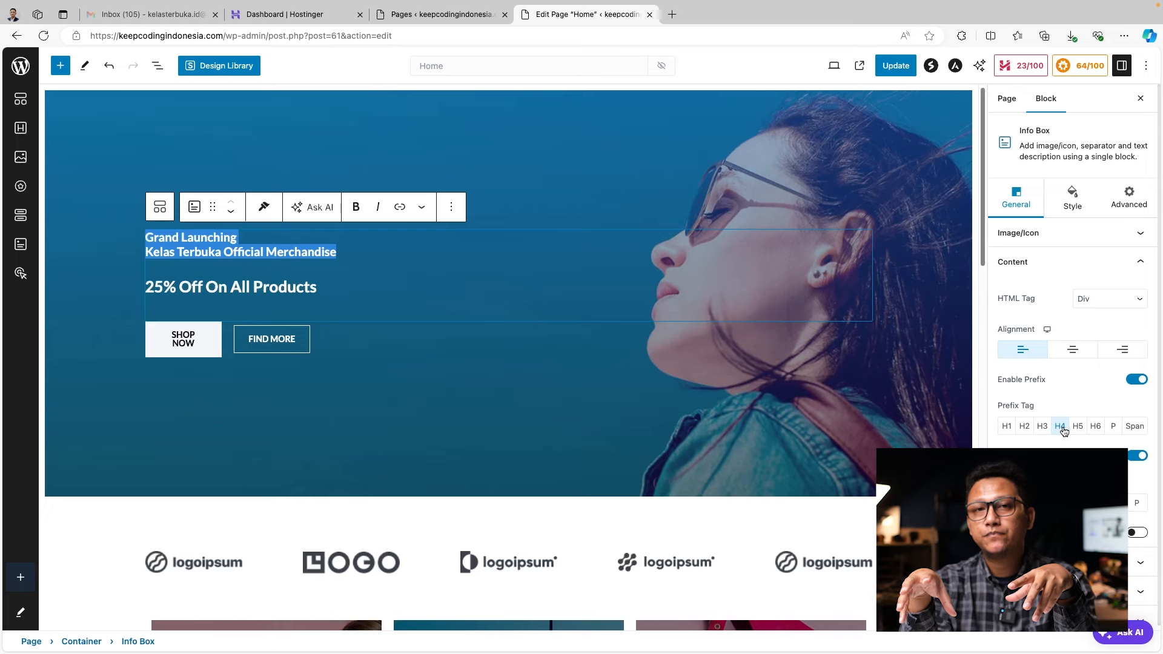
pyautogui.click(1038, 429)
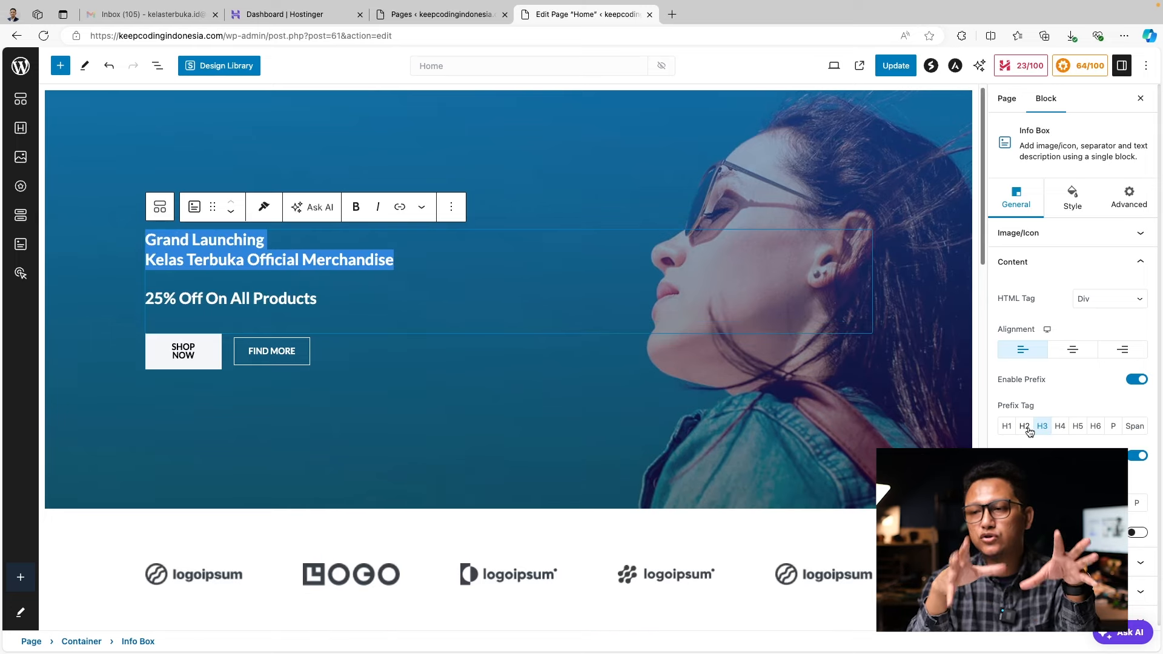
pyautogui.click(1025, 427)
pyautogui.click(1008, 427)
pyautogui.click(939, 276)
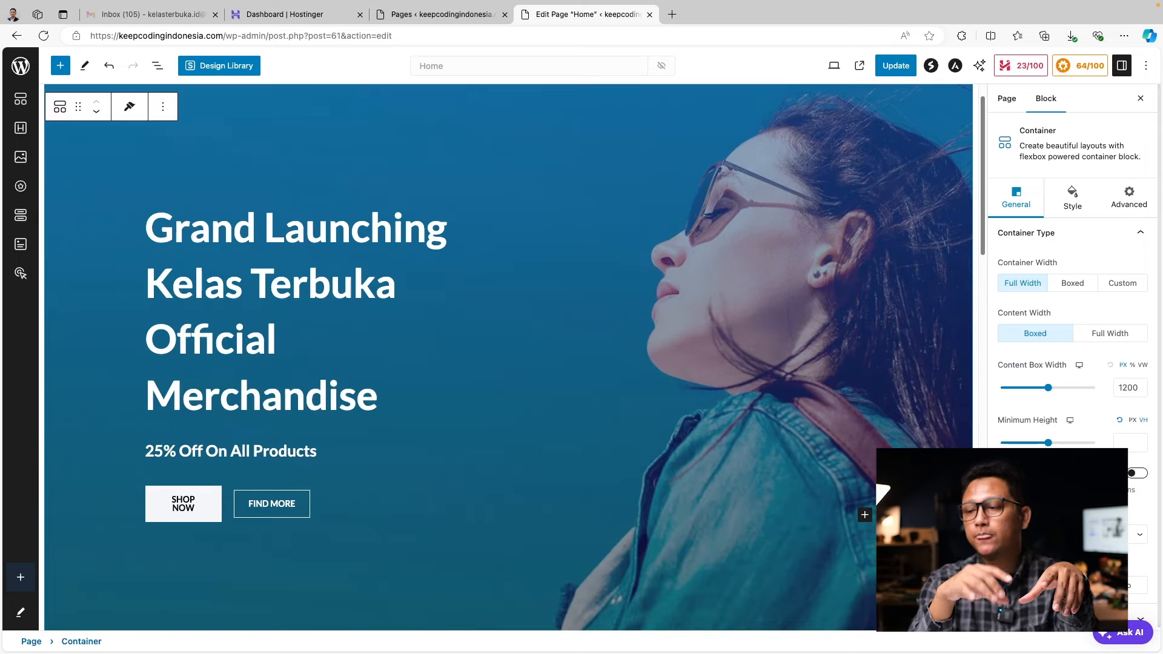
# Set the hero container's background image to KCSA-scaled.jpg
pyautogui.click(1081, 198)
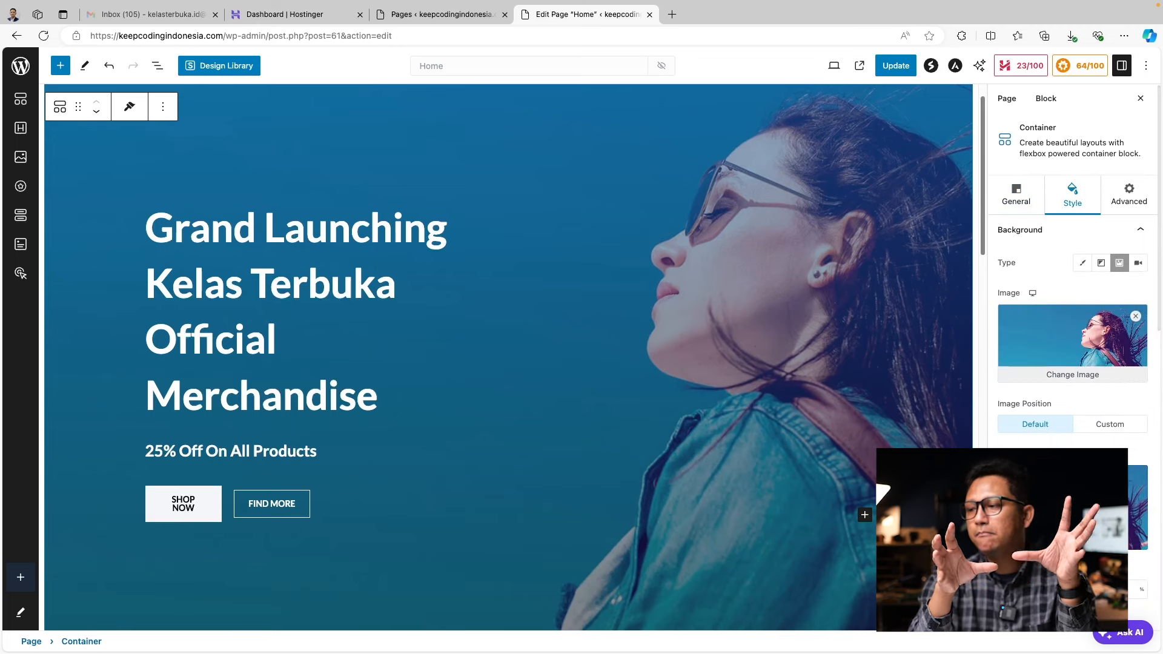
pyautogui.click(1074, 379)
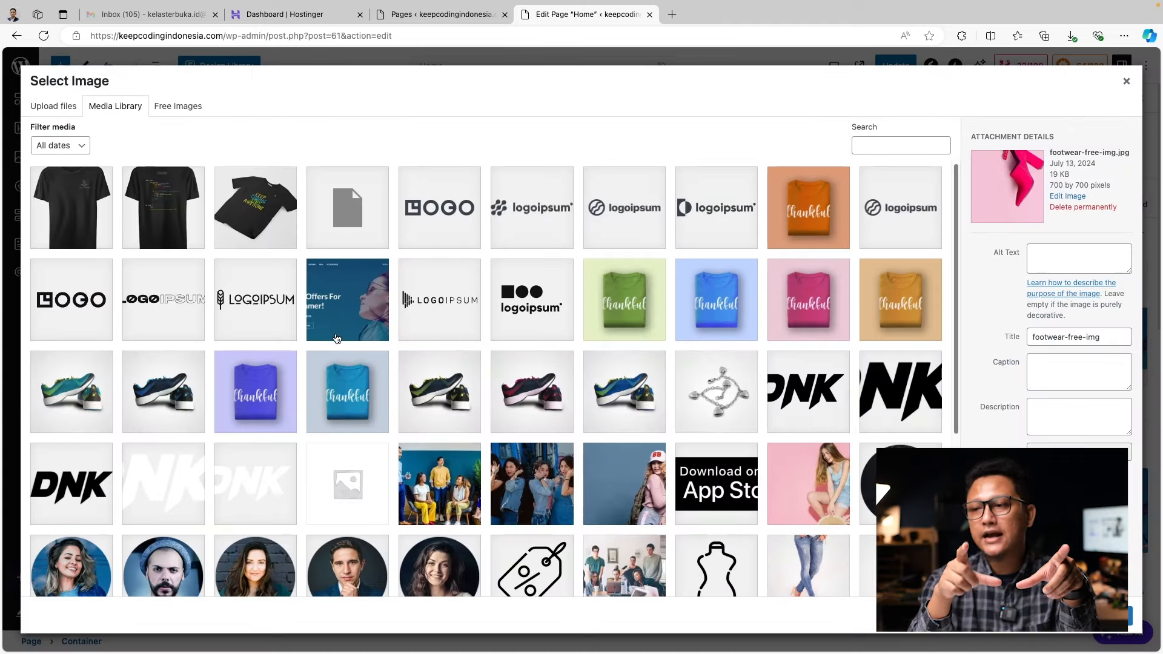
pyautogui.click(280, 181)
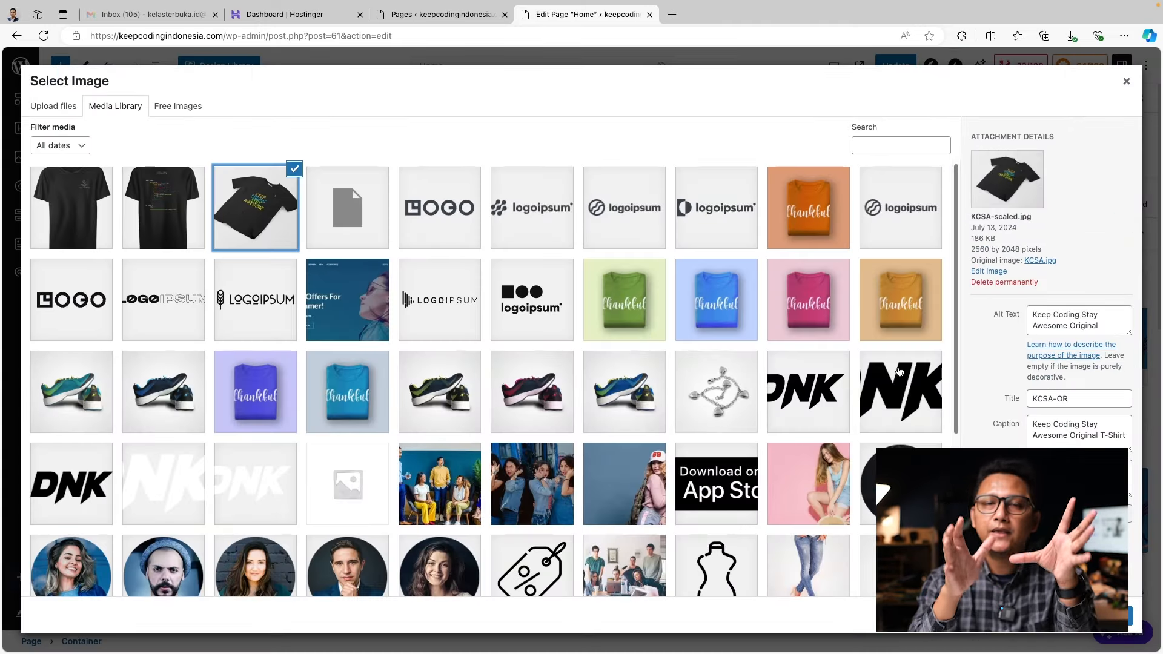
pyautogui.click(1114, 616)
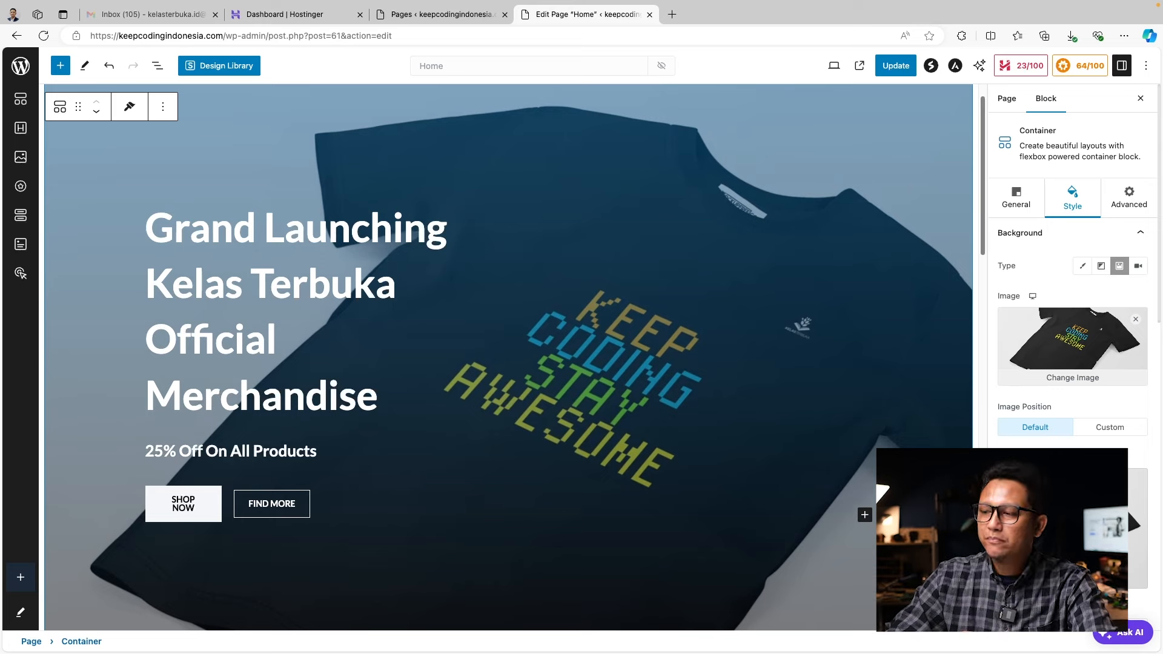
# Toggle the background gradient type to Radial and back to Linear
pyautogui.scroll(-10, 1126, 508)
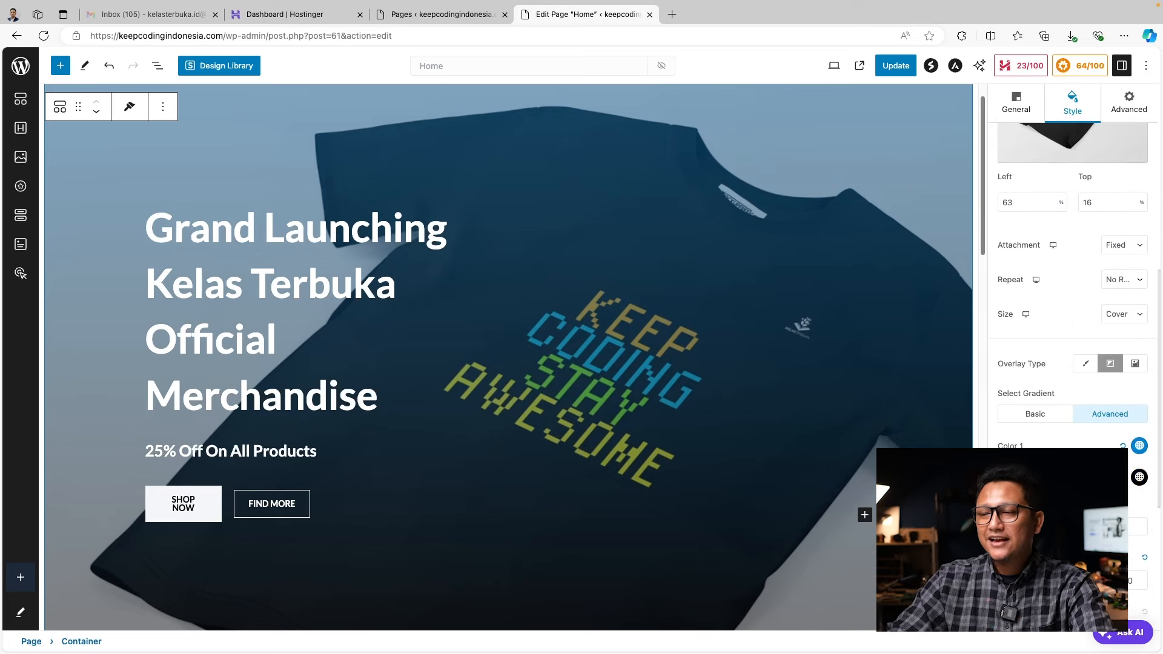
pyautogui.scroll(-5, 1126, 507)
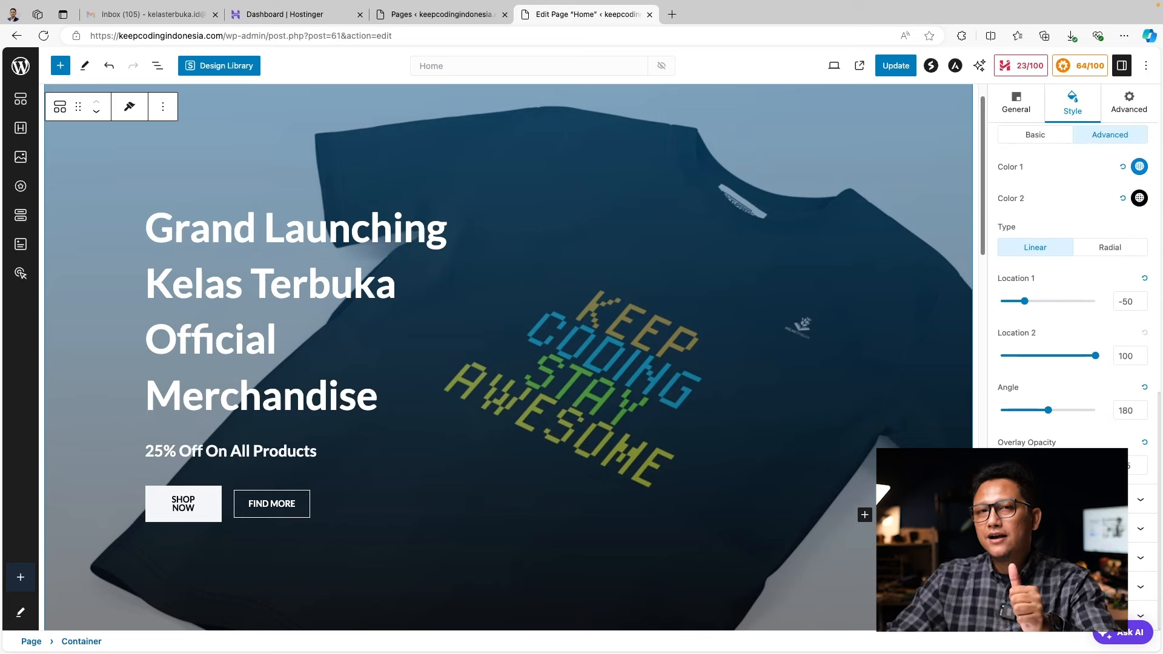
pyautogui.click(1094, 253)
pyautogui.click(1046, 304)
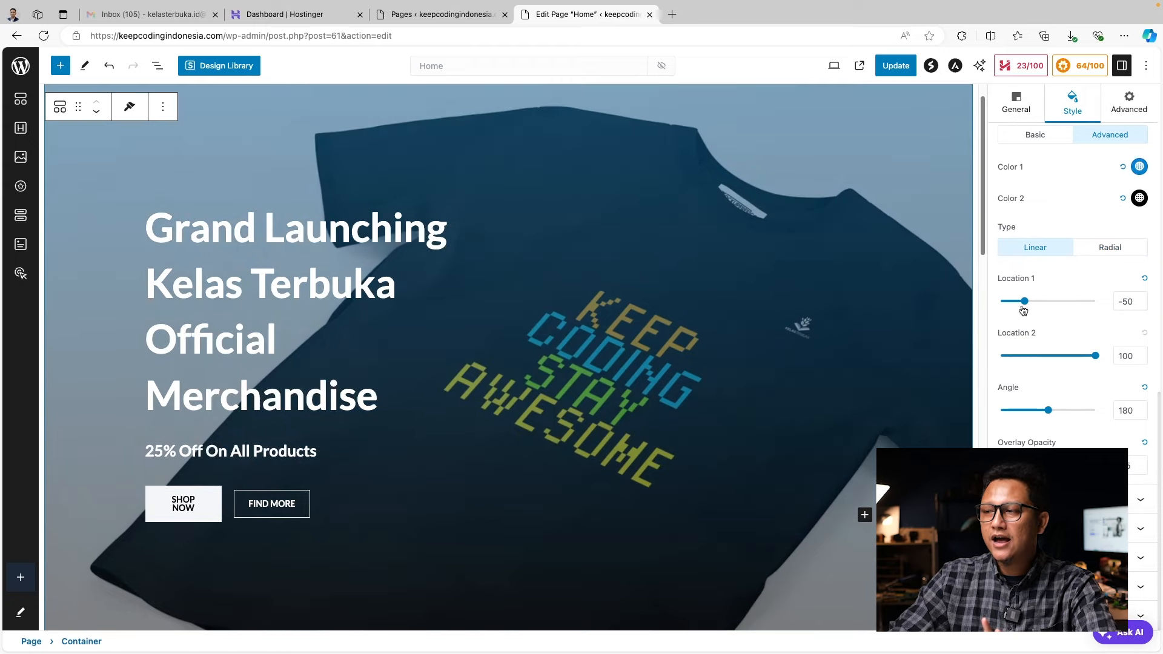
pyautogui.scroll(-3, 562, 424)
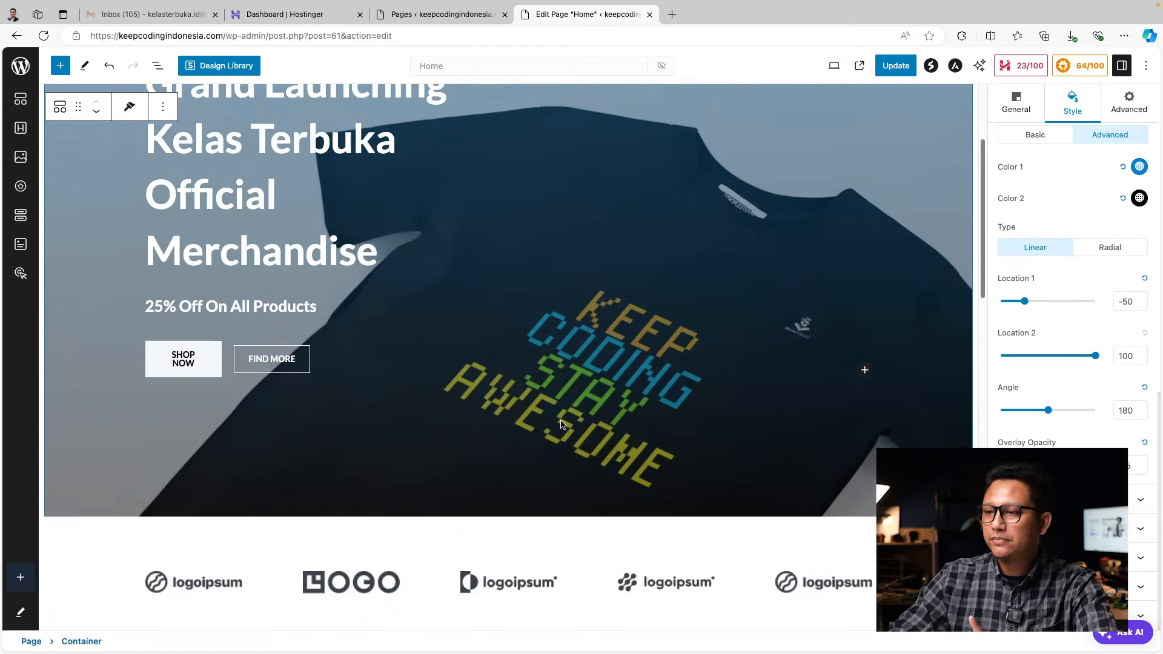
pyautogui.scroll(-3, 480, 452)
# Delete the placeholder logo row, the 20% Off On Tank Tops card and the Latest Eyewear card
pyautogui.click(199, 403)
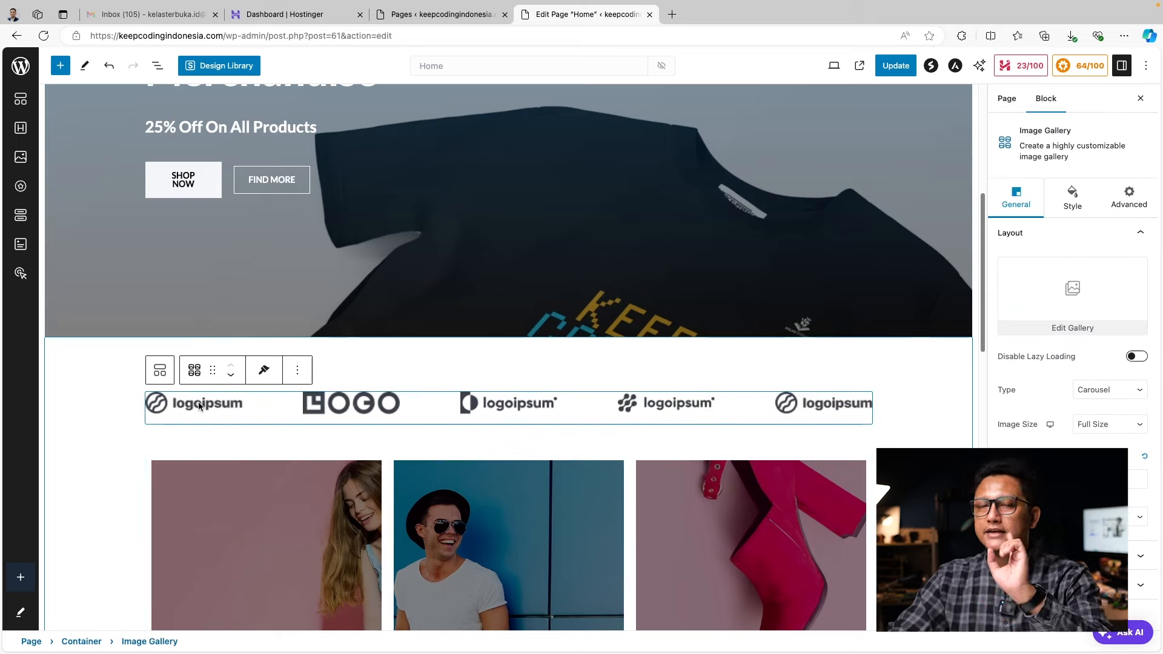
pyautogui.click(293, 372)
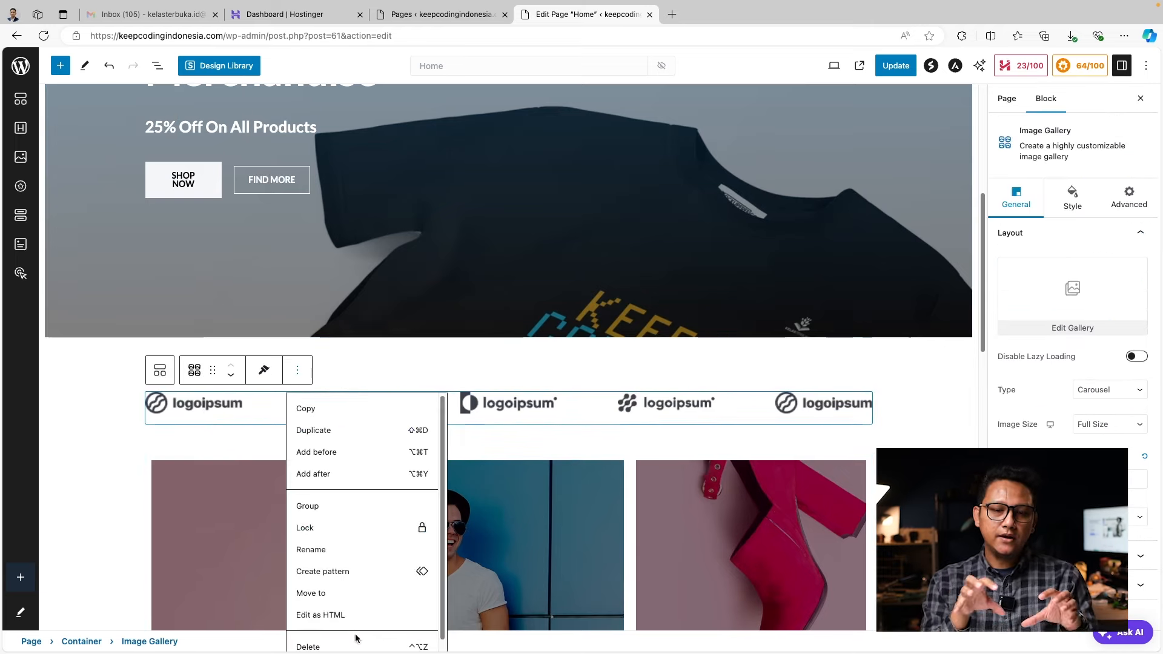
pyautogui.click(359, 646)
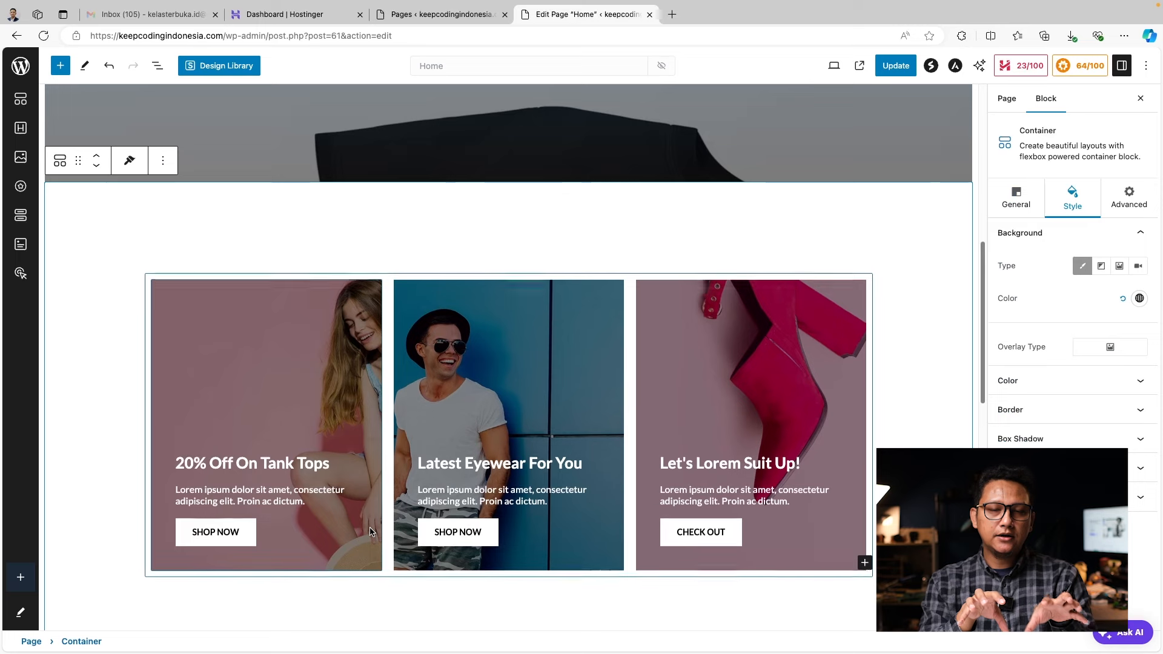
pyautogui.click(276, 418)
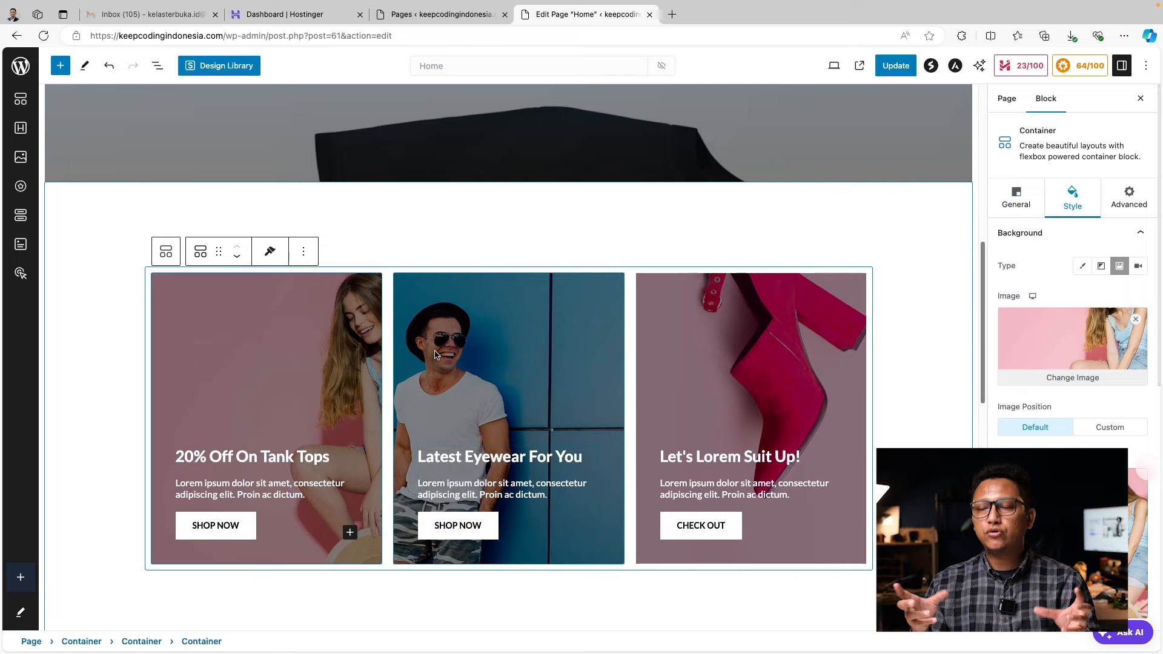
pyautogui.press('Delete')
pyautogui.click(394, 376)
pyautogui.press('Delete')
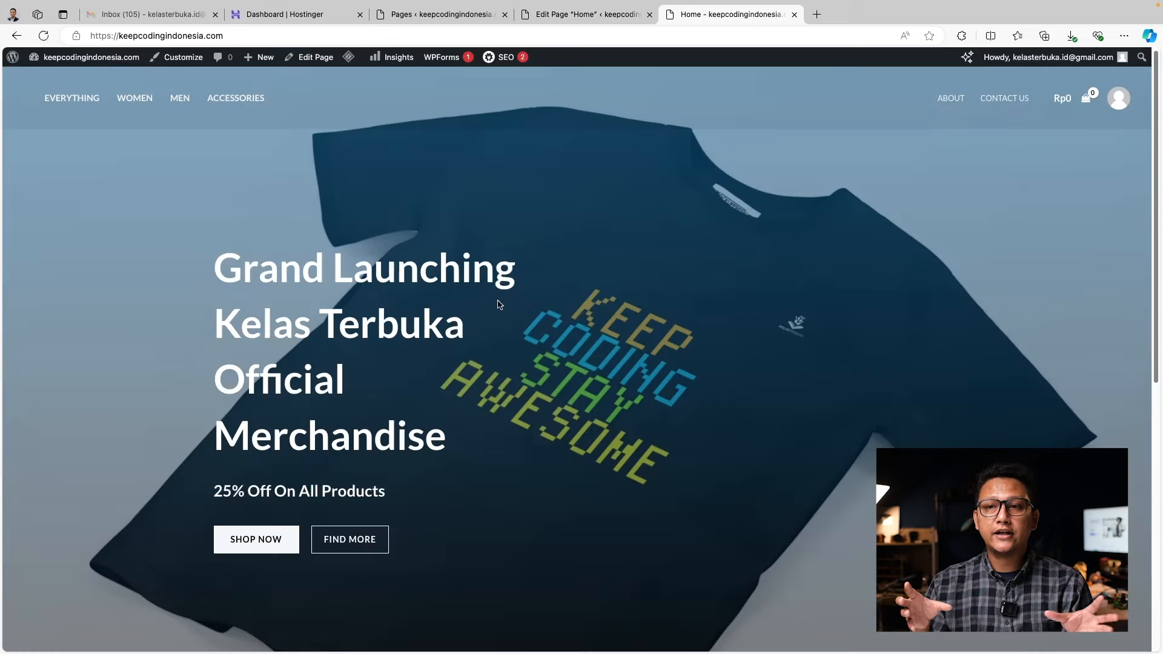
# Check the result, then return to the Home page editor tab
pyautogui.scroll(-8, 620, 385)
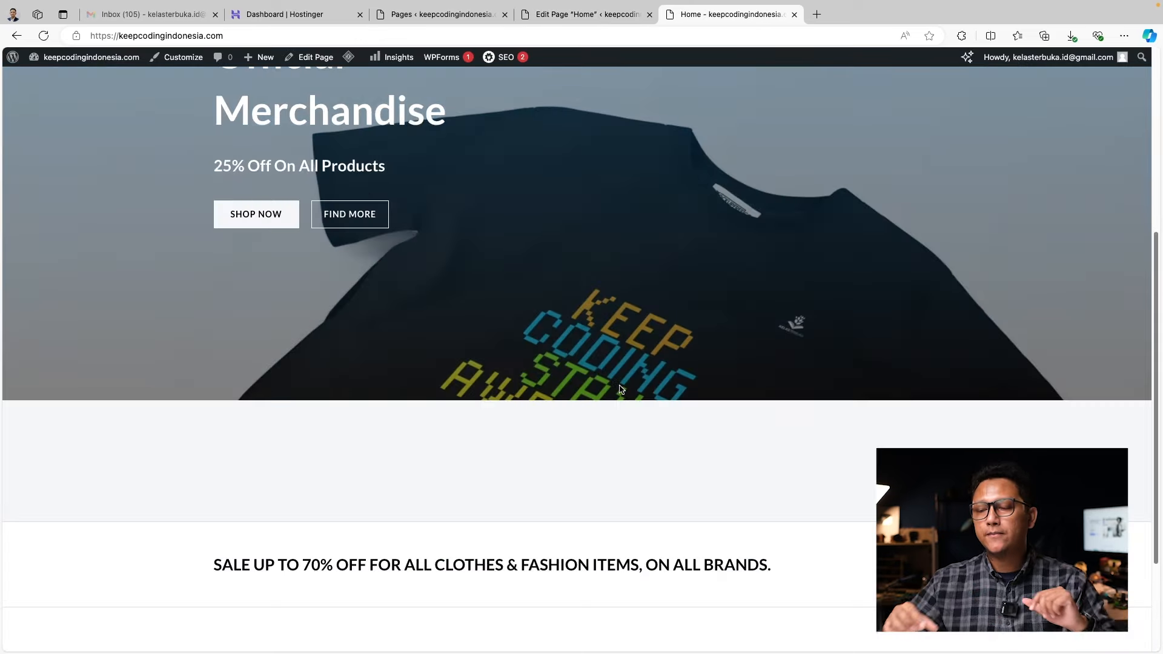
pyautogui.scroll(8, 620, 388)
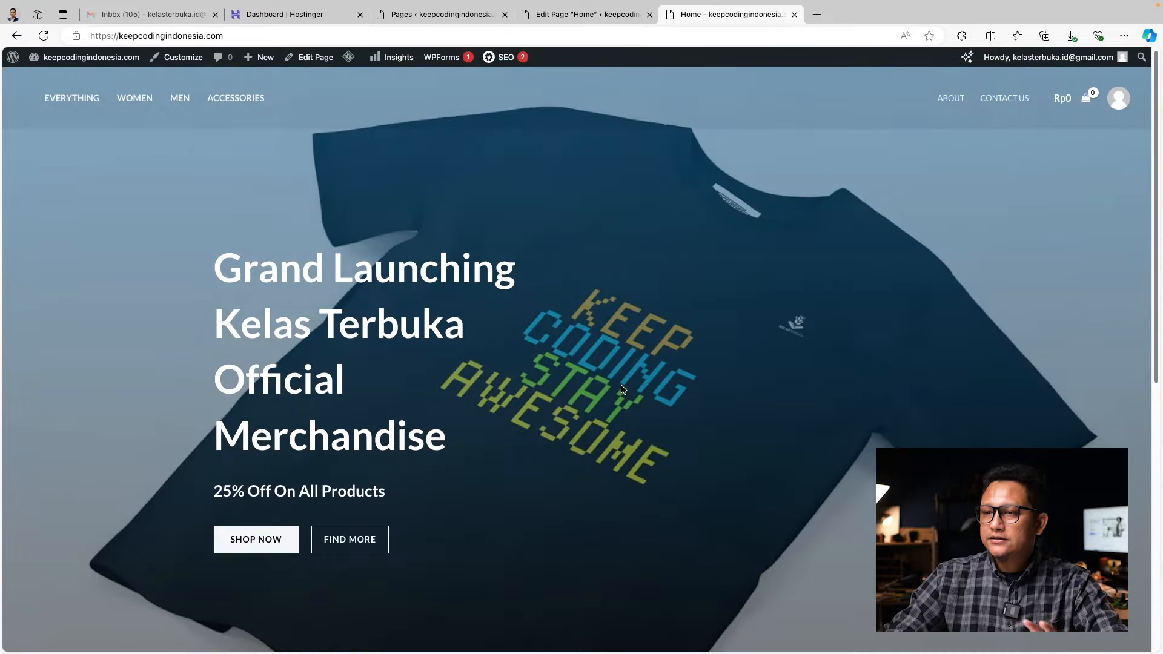
pyautogui.scroll(-3, 634, 333)
pyautogui.scroll(3, 577, 372)
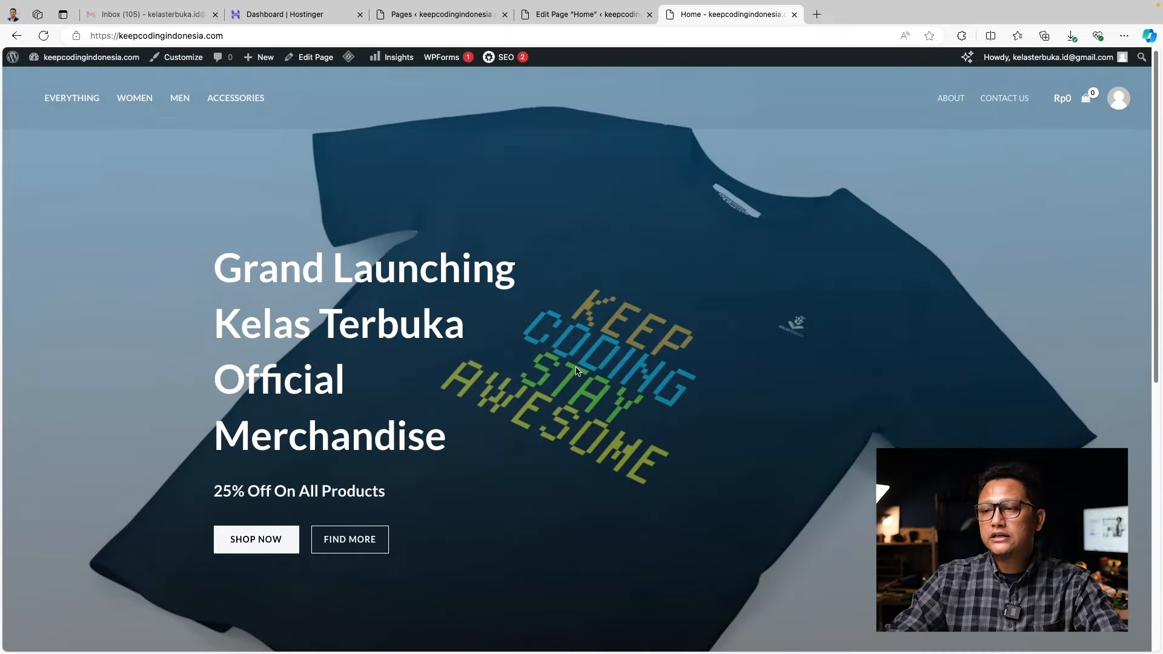
pyautogui.hotkey('ctrl', 'shift', 'Tab')
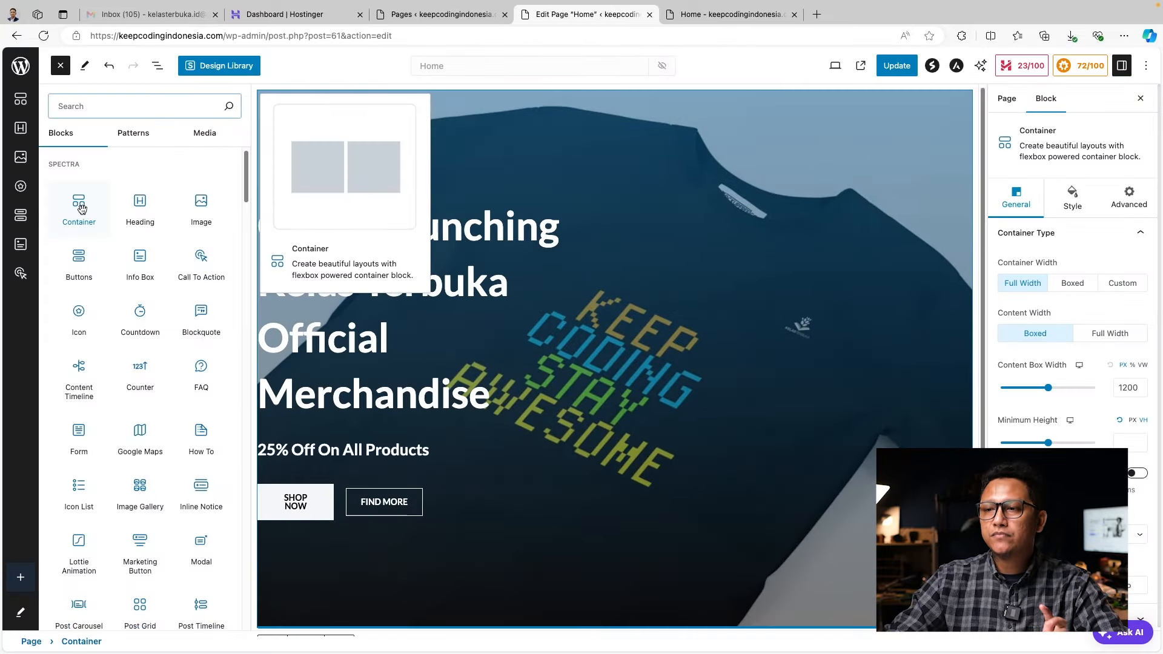
# Add a three-column container below the hero with a single-column Price List in the first column
pyautogui.click(82, 208)
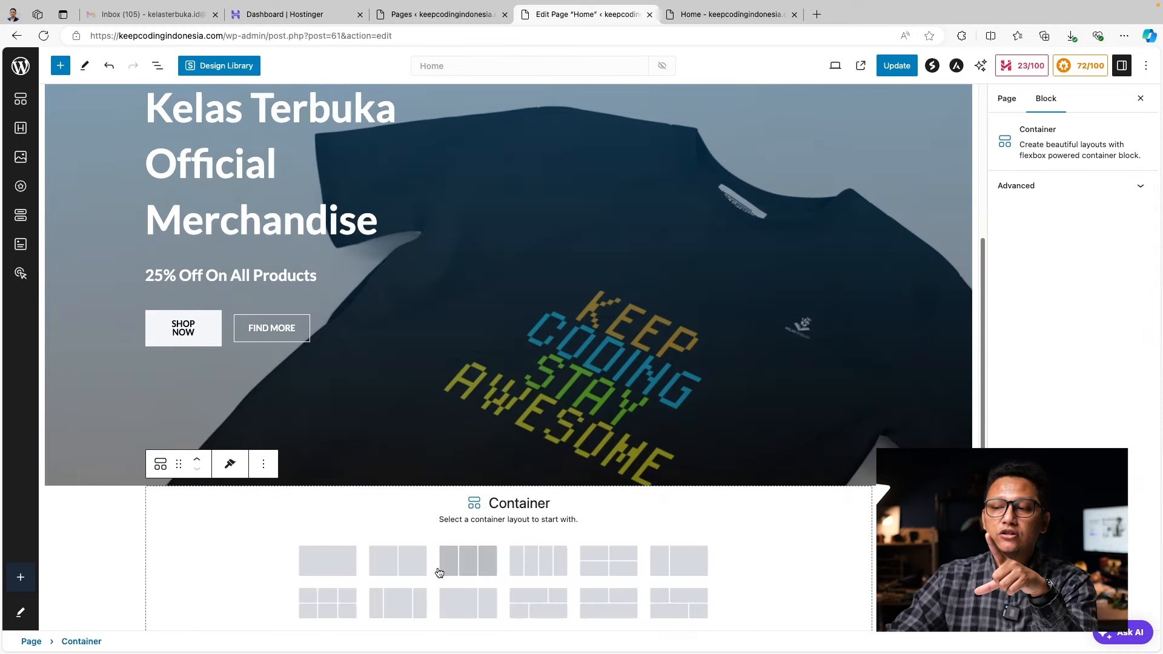
pyautogui.click(491, 572)
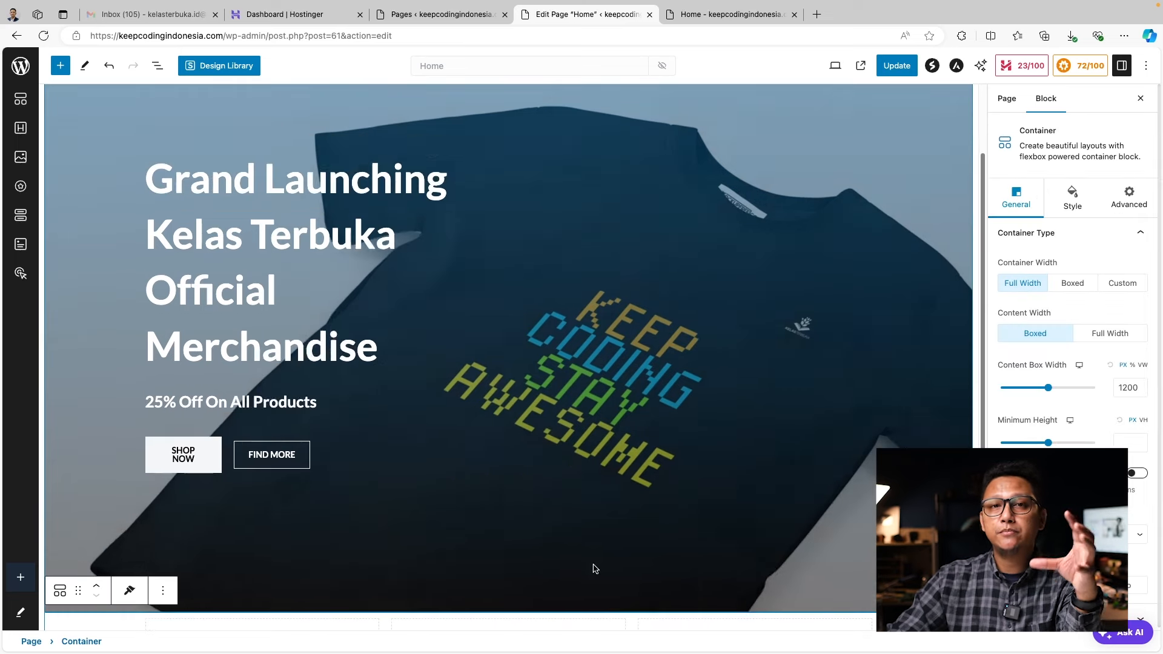
pyautogui.click(262, 607)
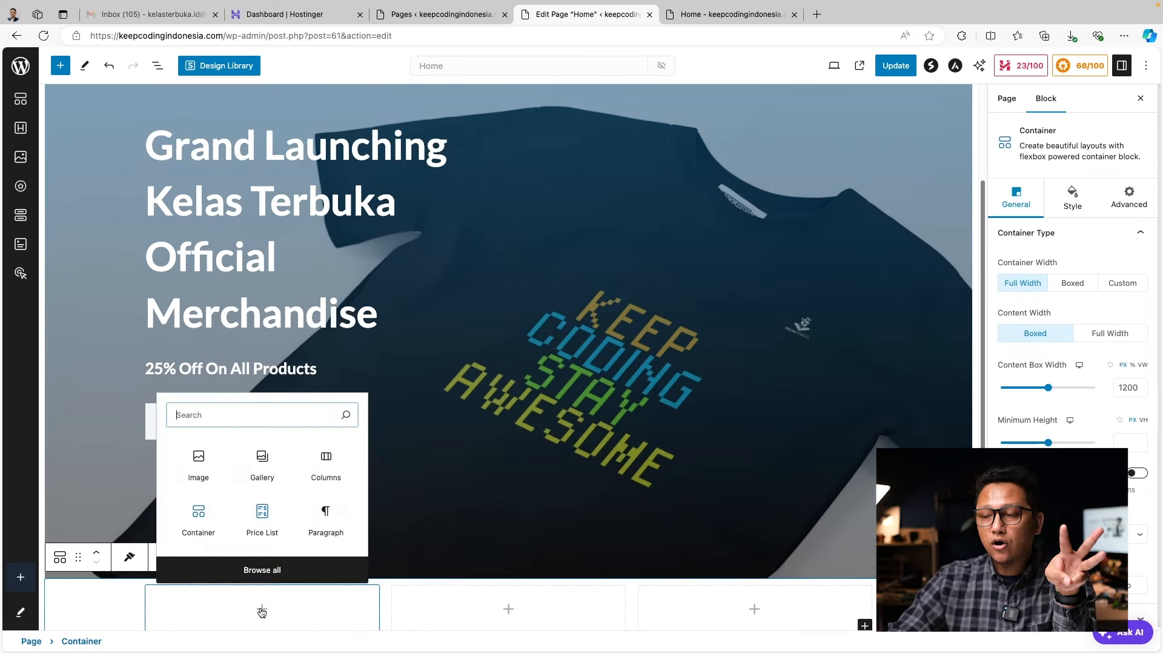
pyautogui.click(262, 519)
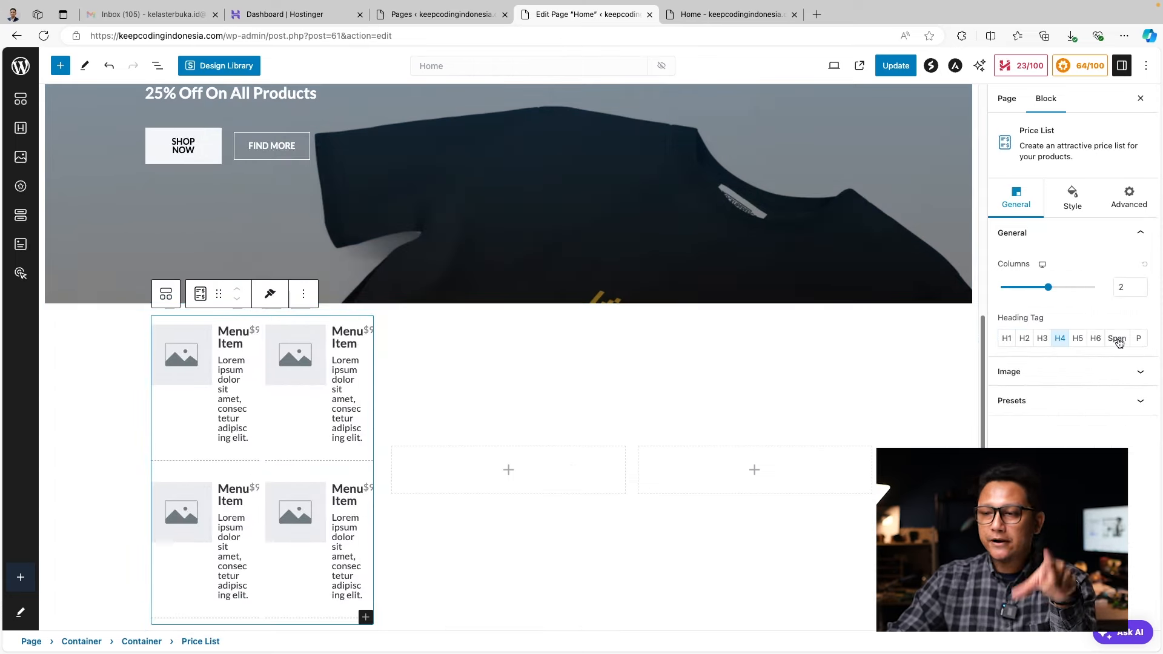
pyautogui.moveTo(1049, 290)
pyautogui.mouseDown()
pyautogui.moveTo(1005, 290)
pyautogui.moveTo(1046, 286)
pyautogui.mouseUp()
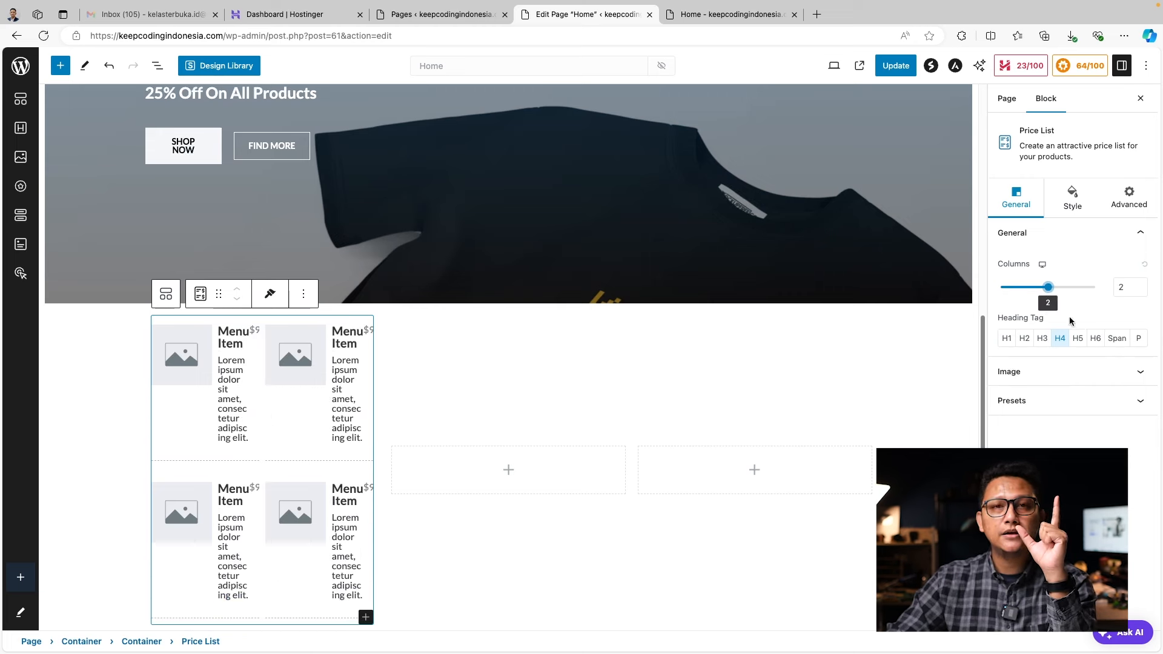
# Delete the extra items from the price list, leaving three shirts
pyautogui.click(339, 397)
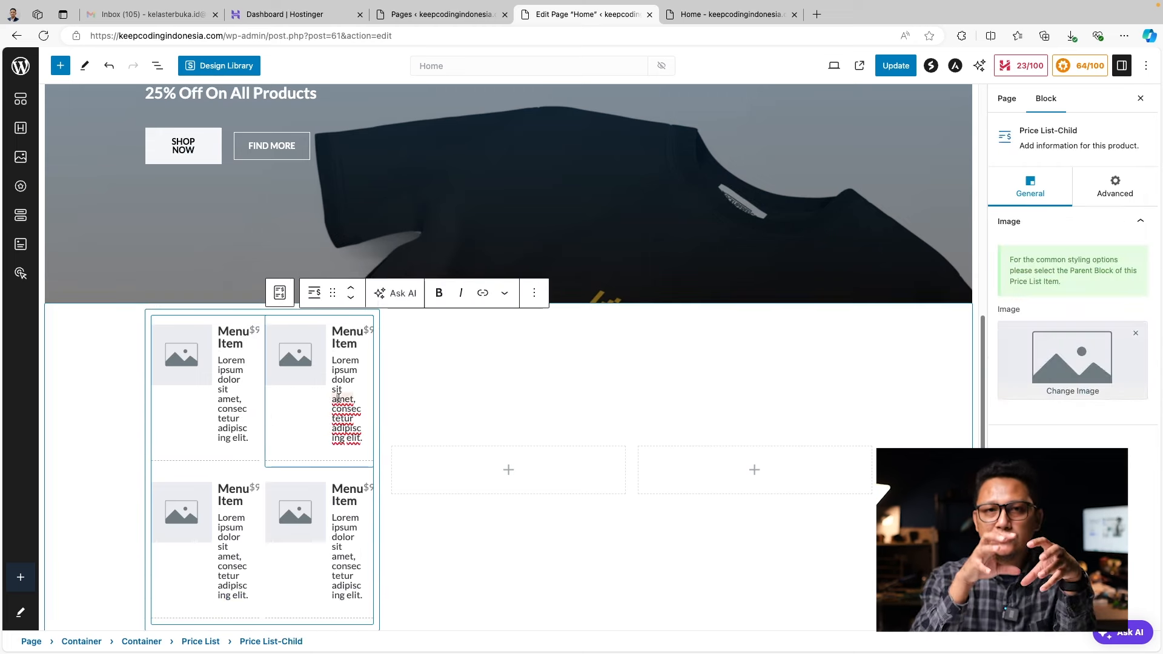
pyautogui.click(534, 293)
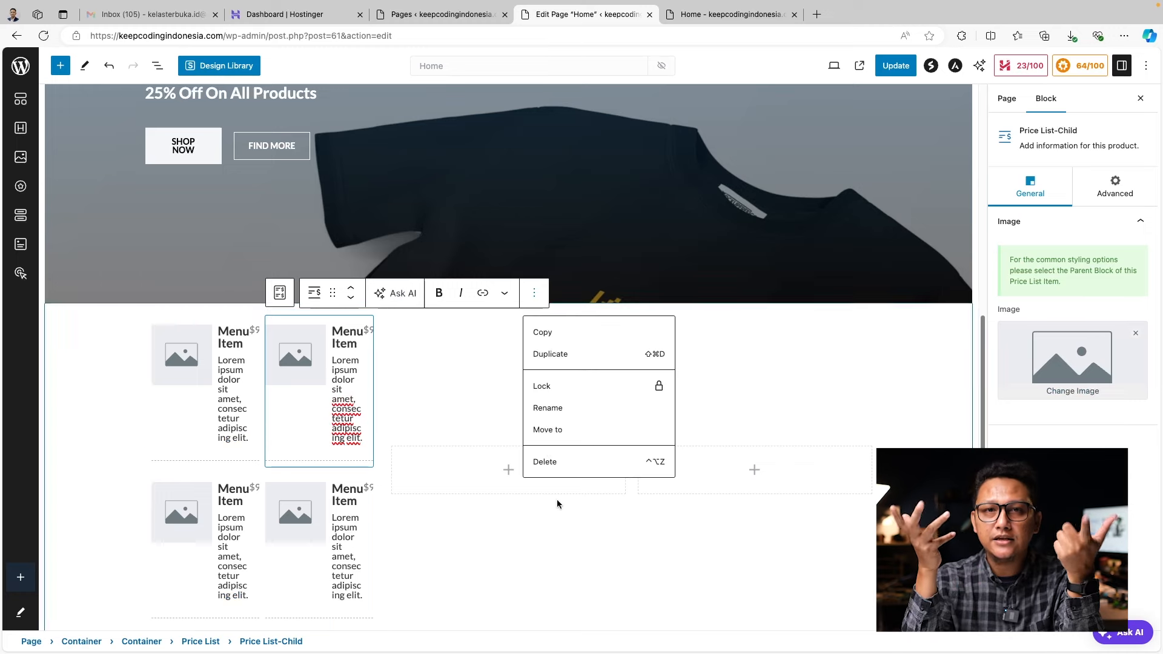
pyautogui.click(548, 463)
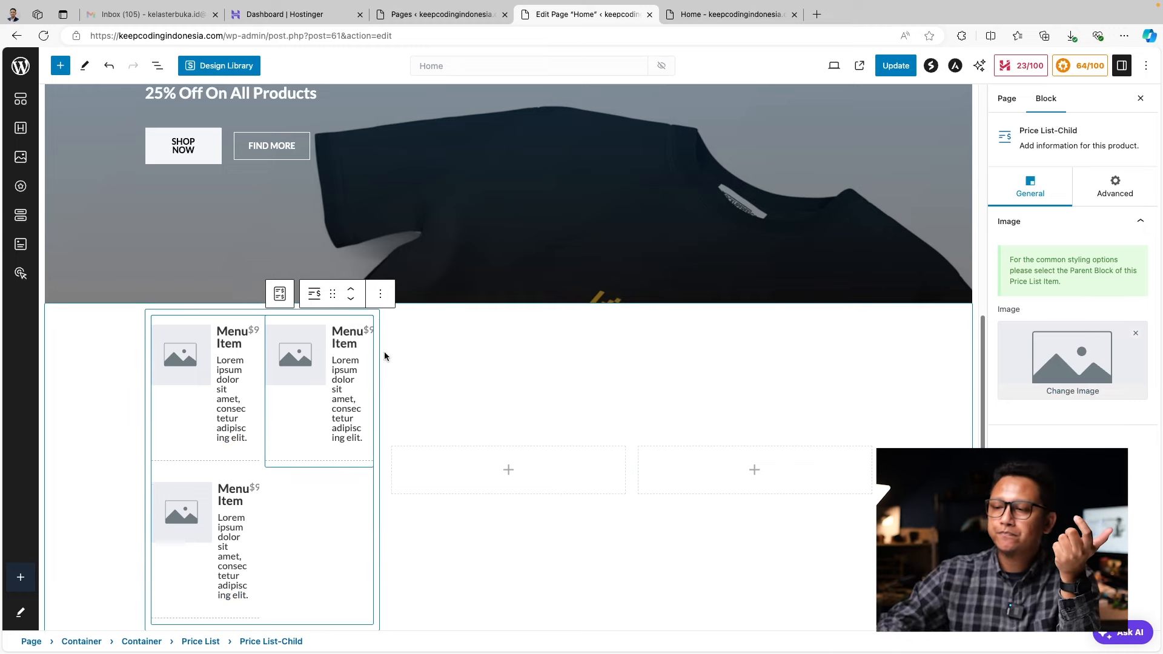
pyautogui.click(380, 294)
pyautogui.click(454, 462)
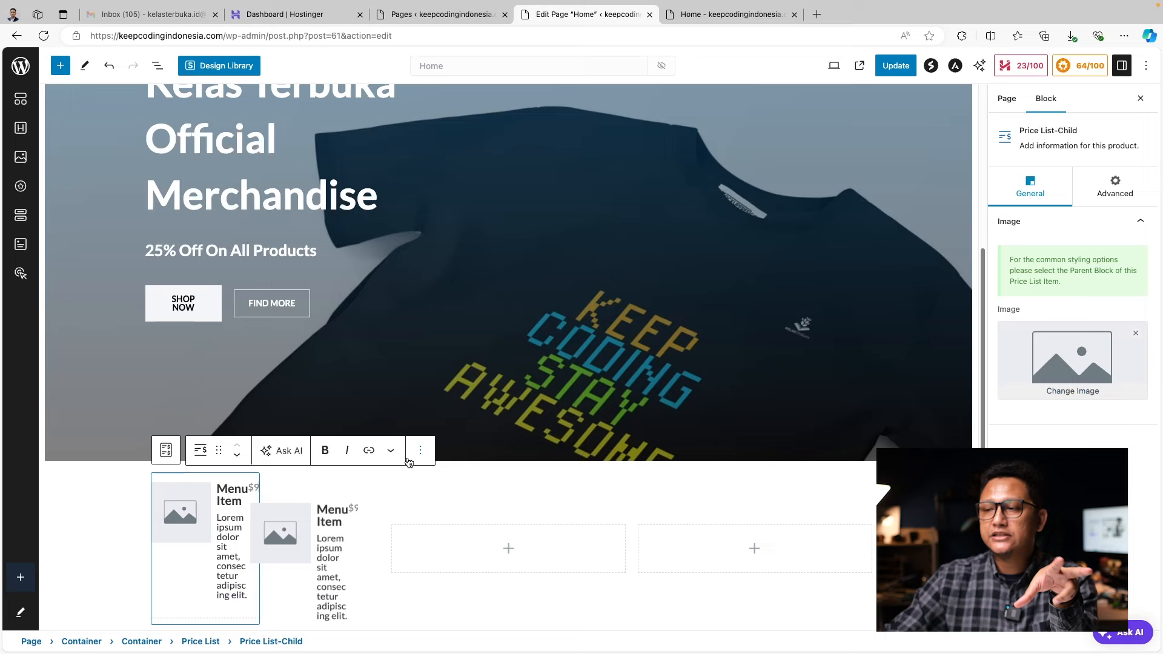
pyautogui.click(340, 497)
pyautogui.click(380, 451)
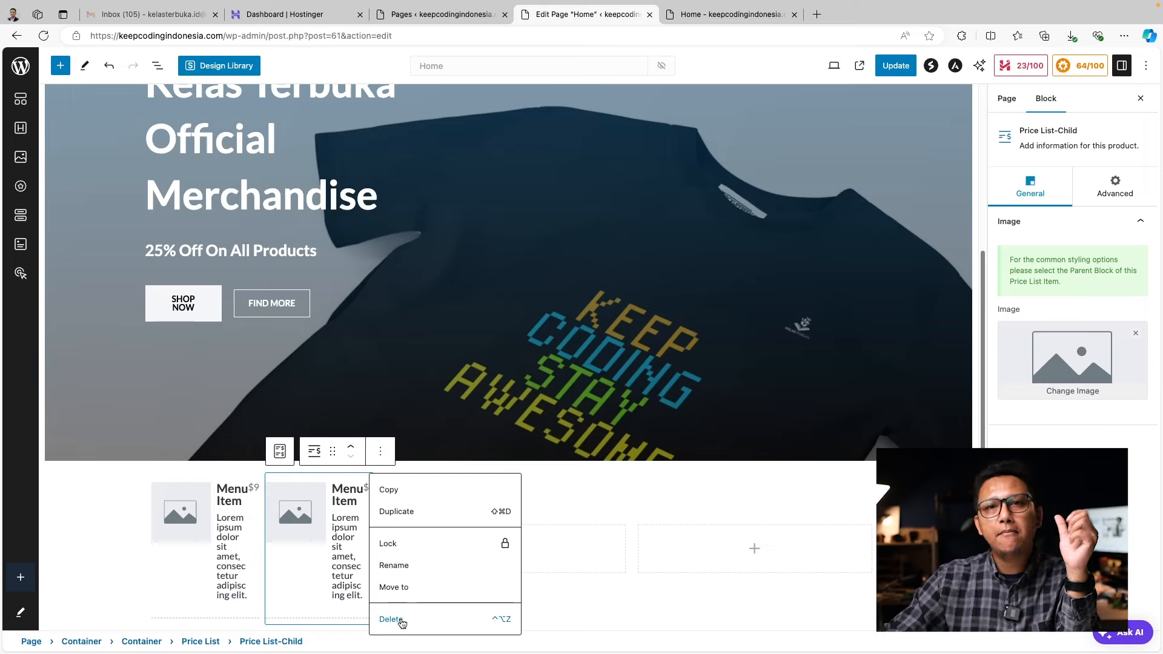
pyautogui.click(402, 622)
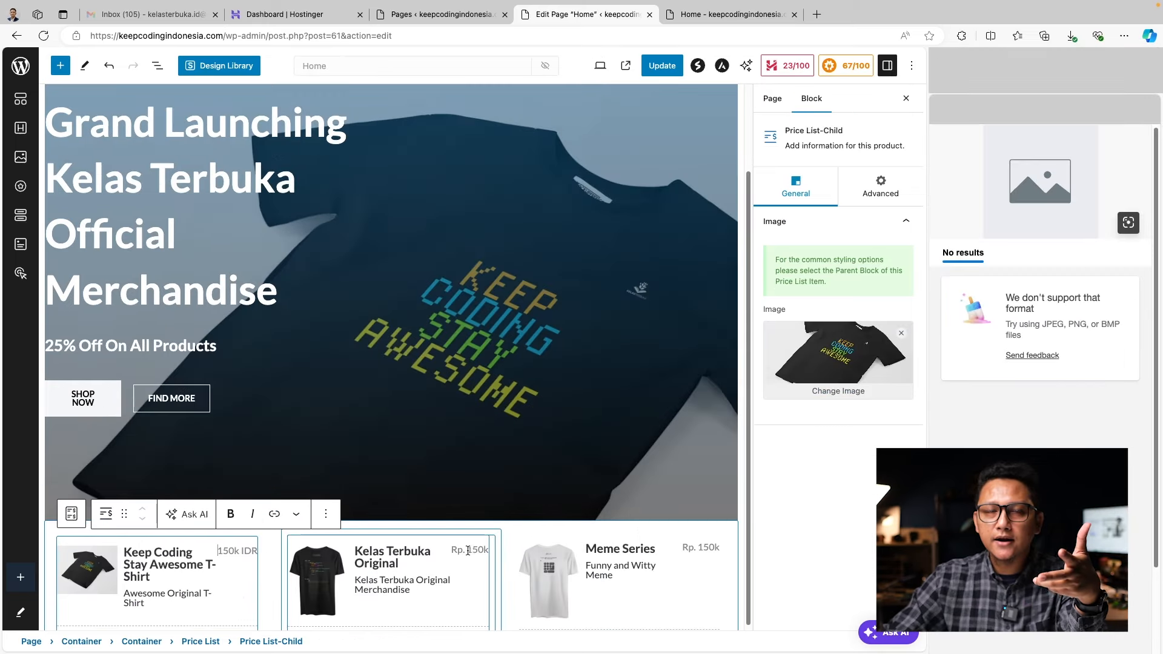
# Change the Kelas Terbuka Original and Meme Series prices from Rp. to IDR
pyautogui.click(468, 551)
pyautogui.press('BackSpace')
pyautogui.press('BackSpace')
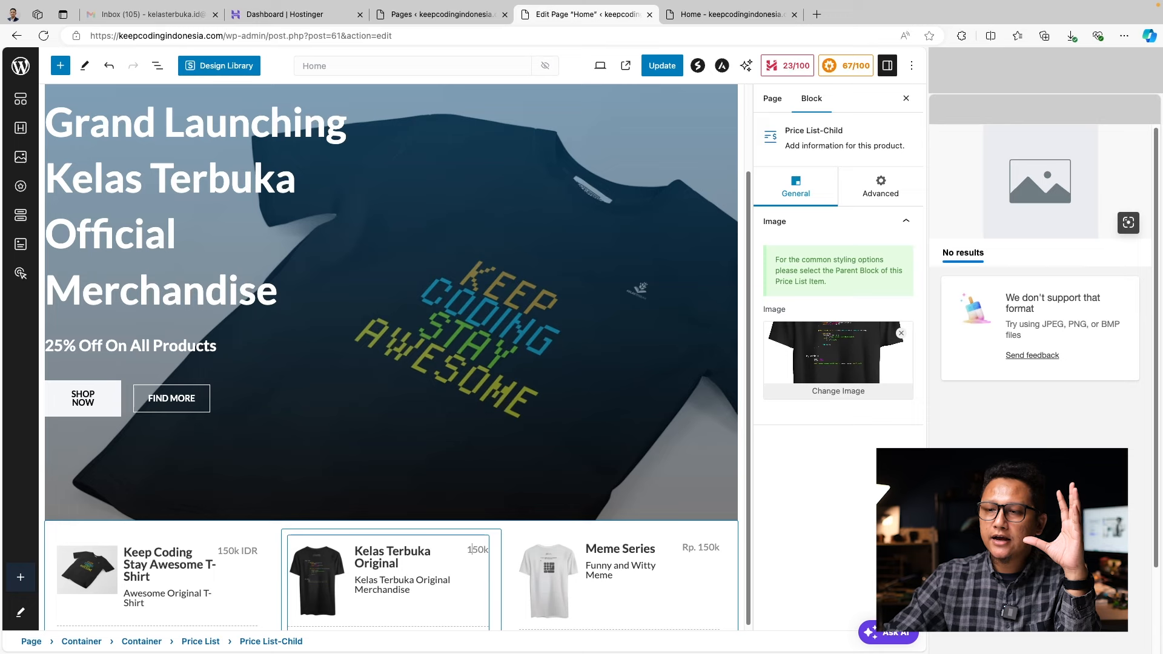
pyautogui.write('IDR')
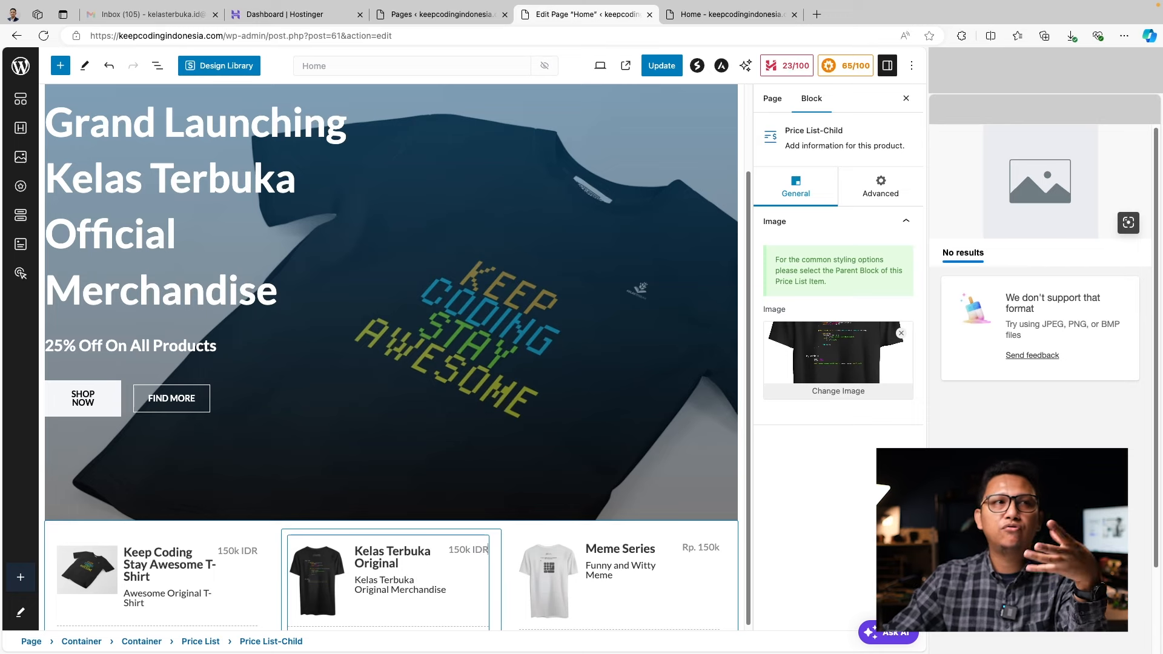
pyautogui.click(687, 550)
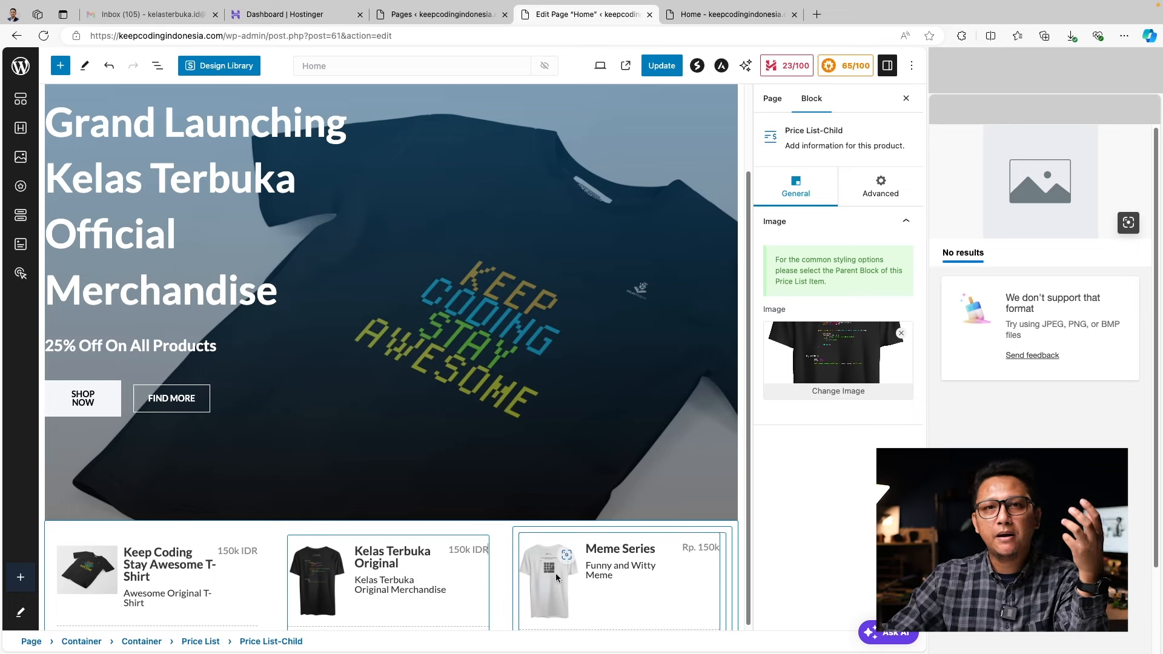
pyautogui.click(700, 547)
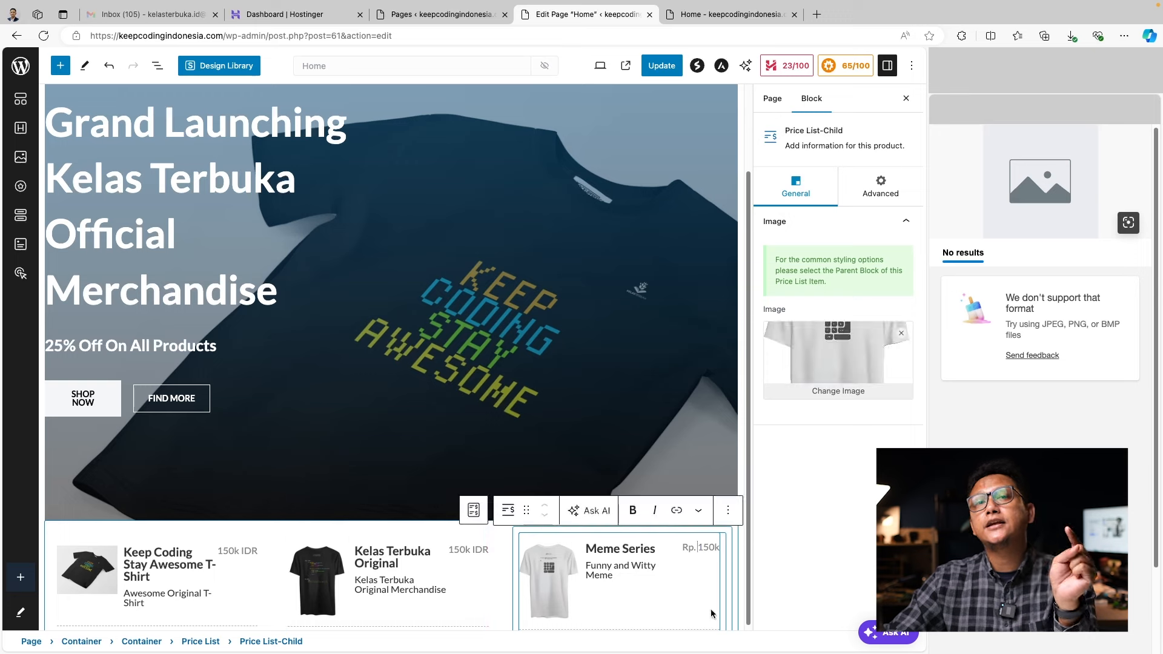
pyautogui.press('BackSpace')
pyautogui.press('BackSpace')
pyautogui.press('BackSpace')
pyautogui.press('BackSpace')
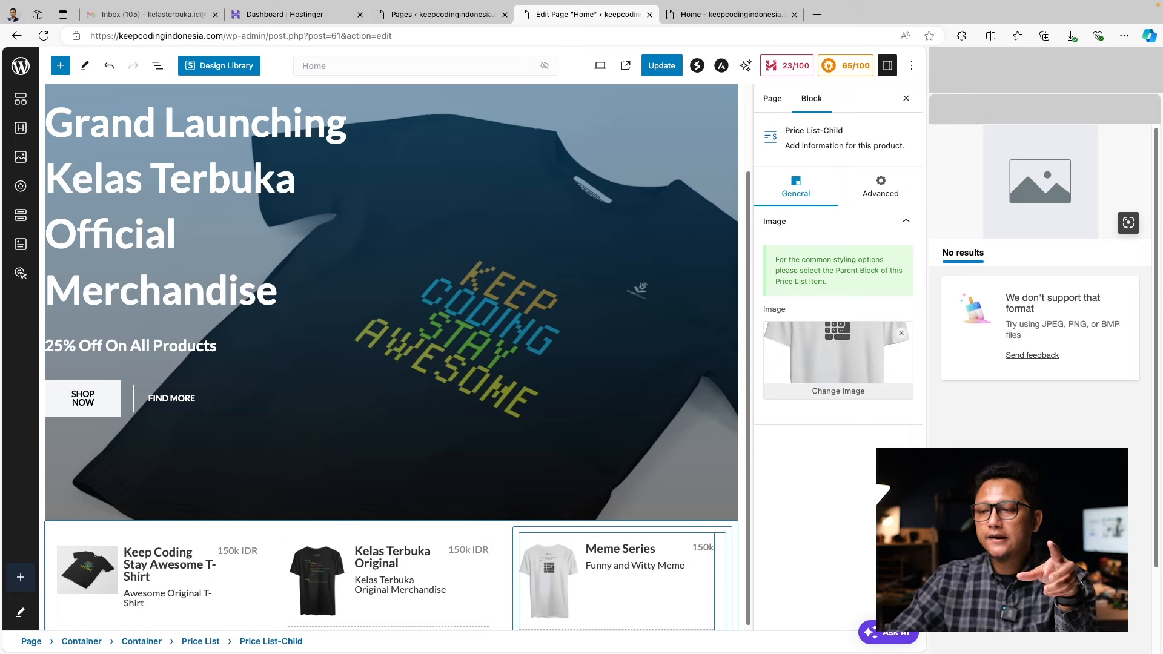
pyautogui.write('IDR')
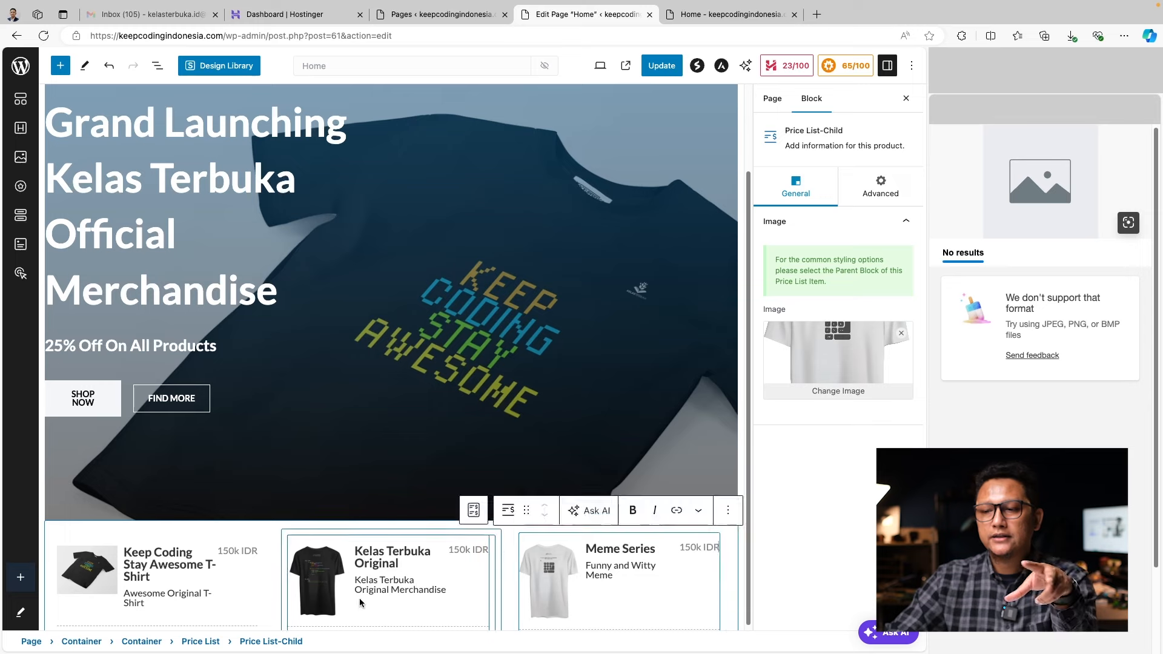
# Check the Keep Coding and Meme Series items and update the Home page
pyautogui.scroll(-1, 176, 578)
pyautogui.click(176, 577)
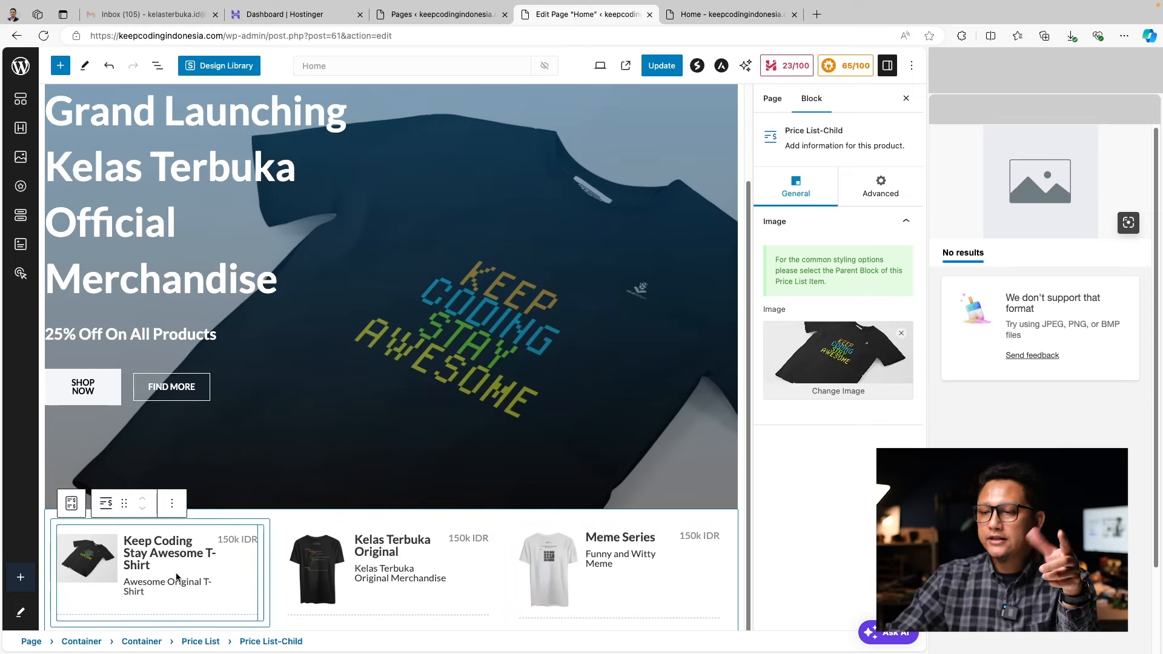
pyautogui.click(587, 559)
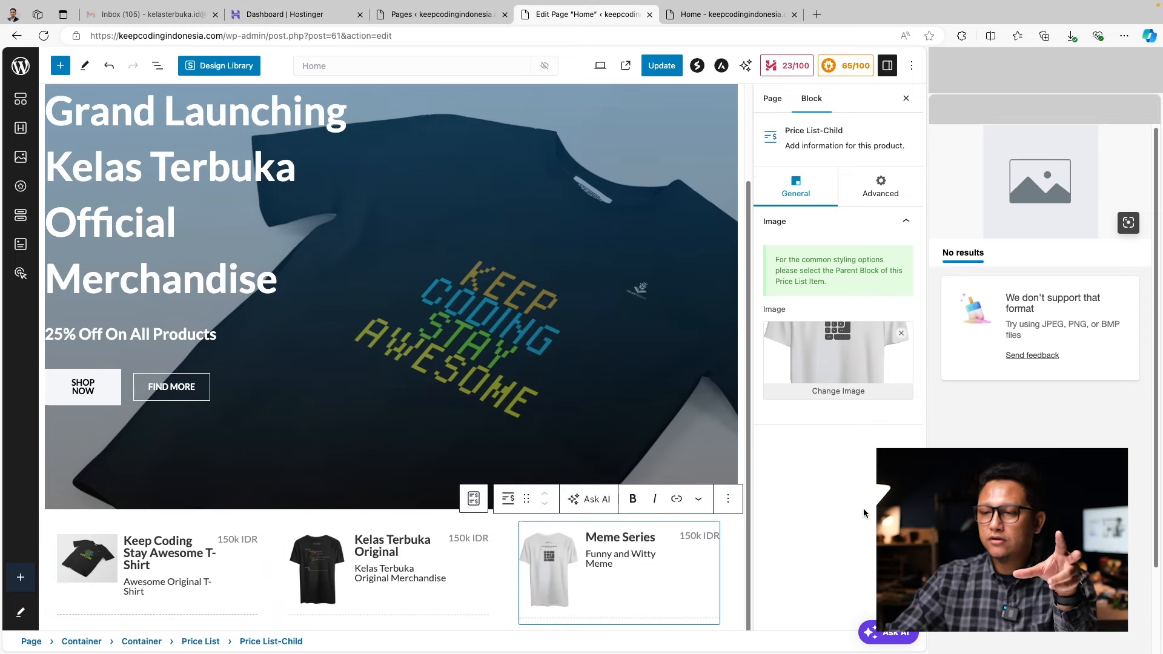
pyautogui.click(662, 65)
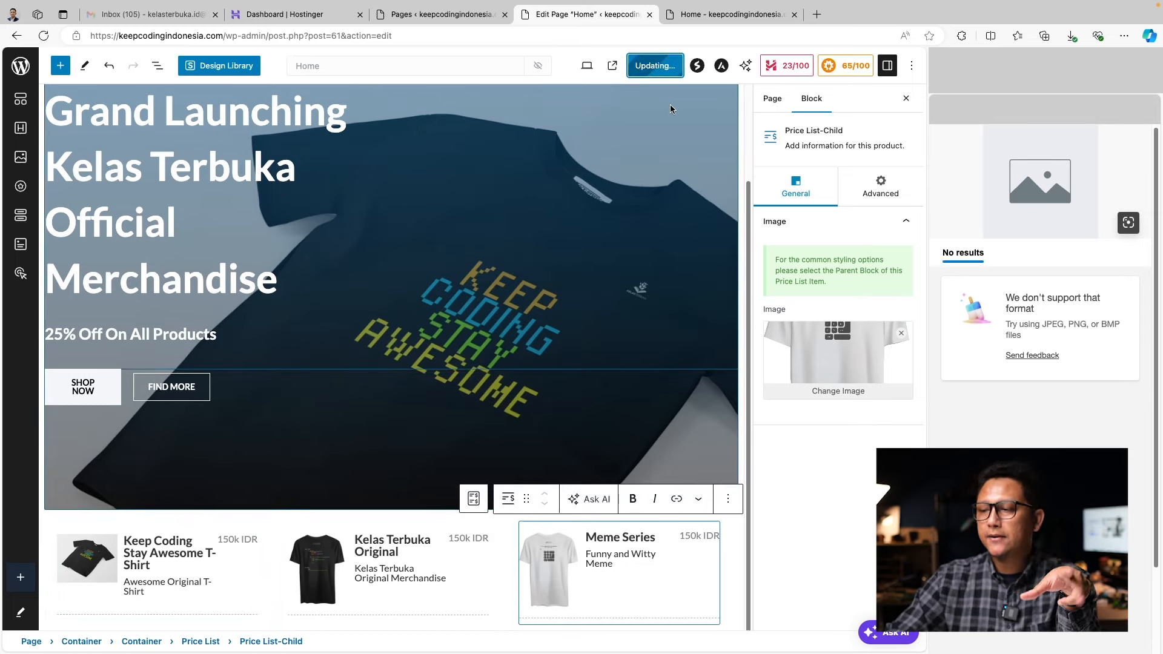
# Reload the live homepage and check the three shirts now priced 150k IDR
pyautogui.click(721, 15)
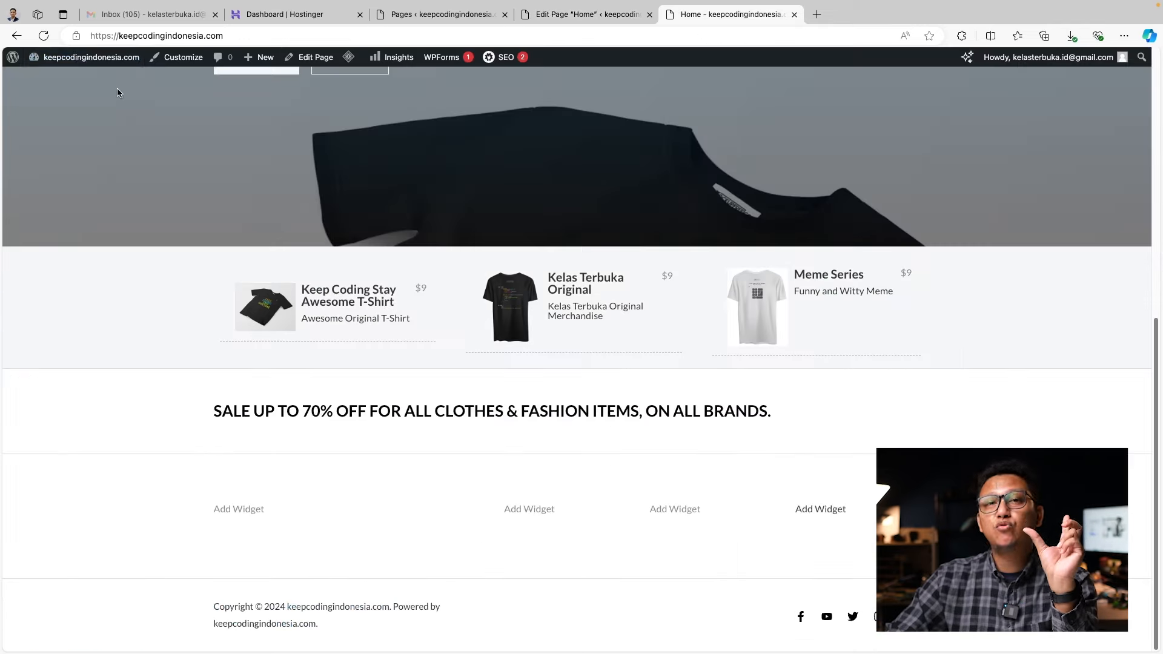
pyautogui.click(43, 36)
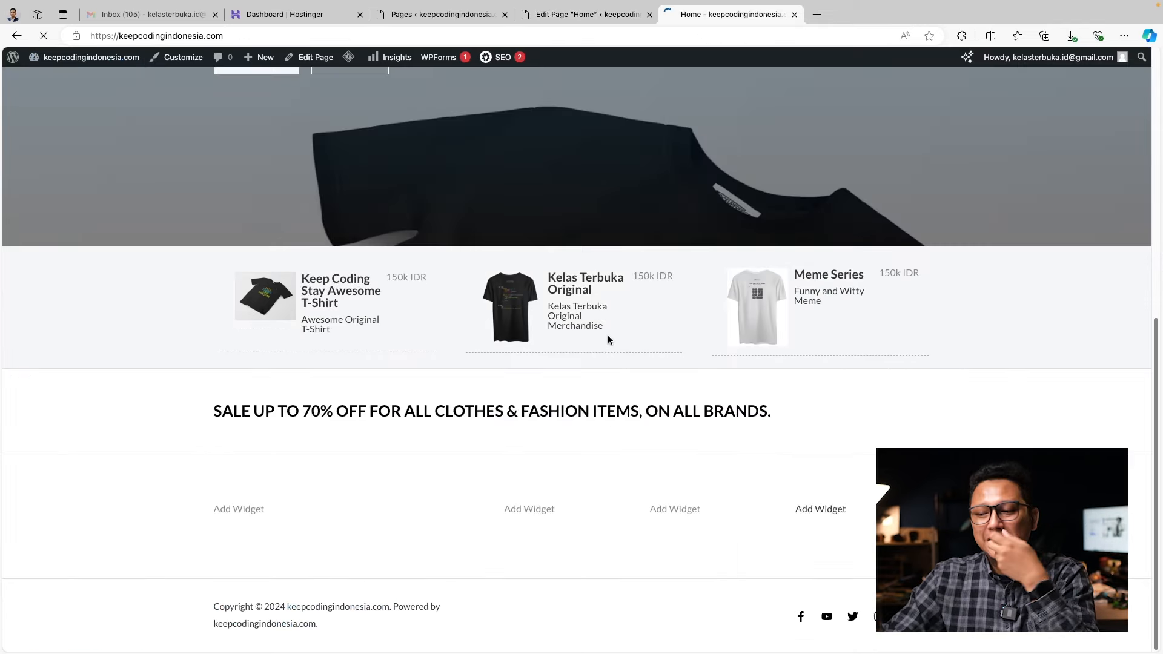
pyautogui.scroll(2, 914, 387)
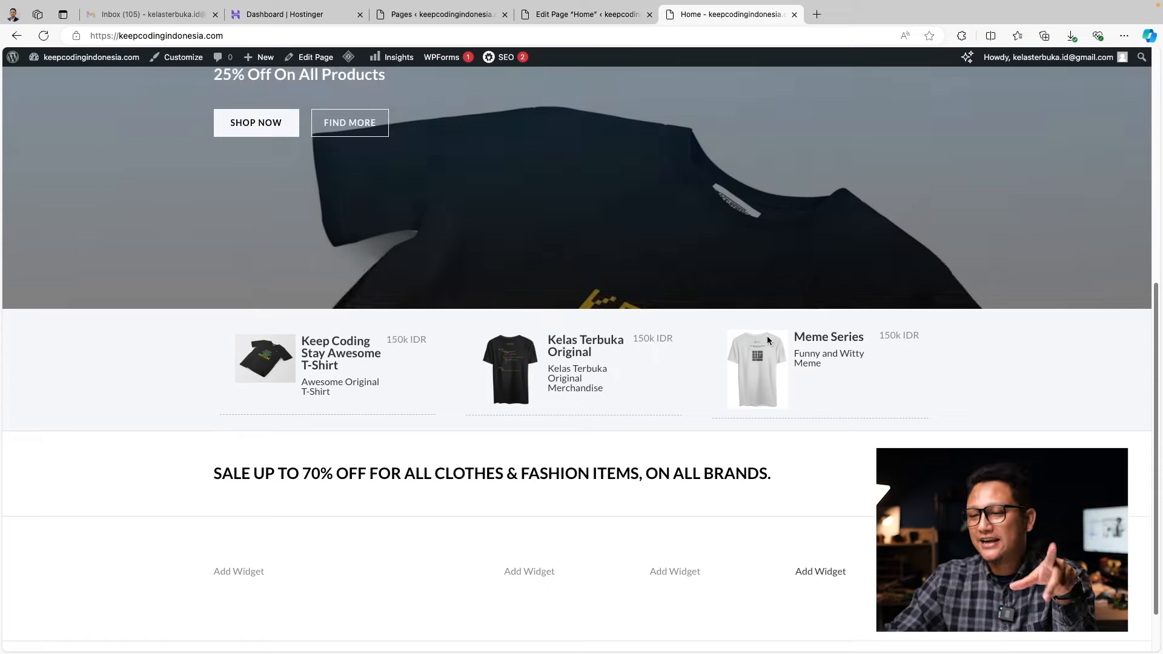
pyautogui.scroll(-2, 753, 418)
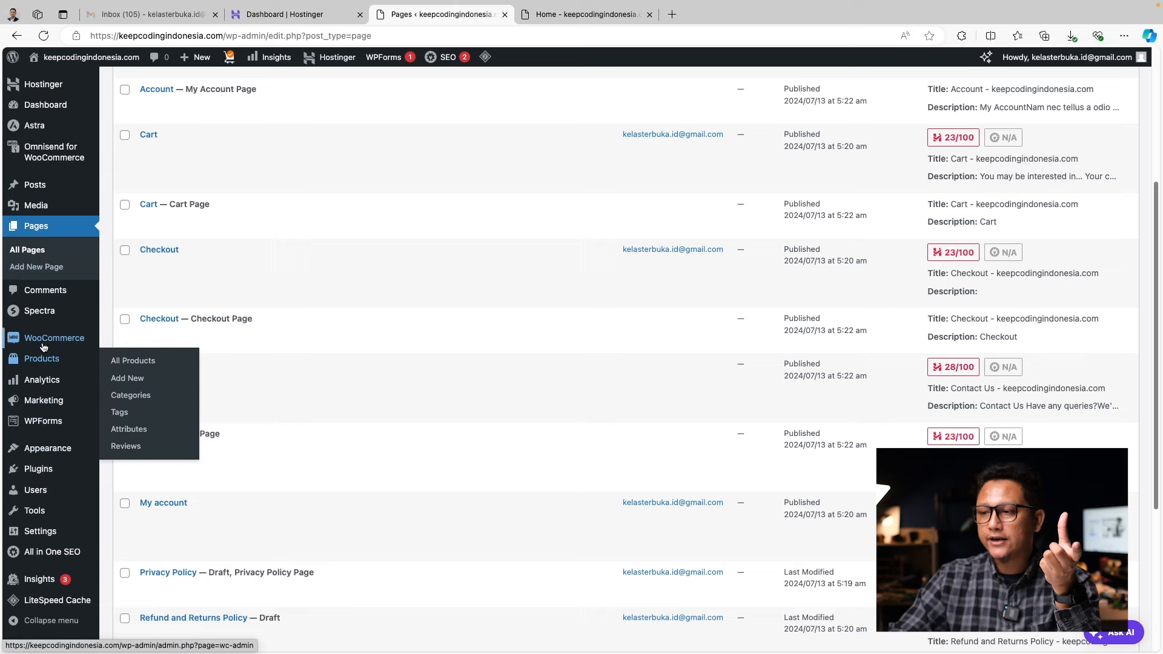
# Start a T-Shirt product category with slug t-shirt and no parent category
pyautogui.click(121, 397)
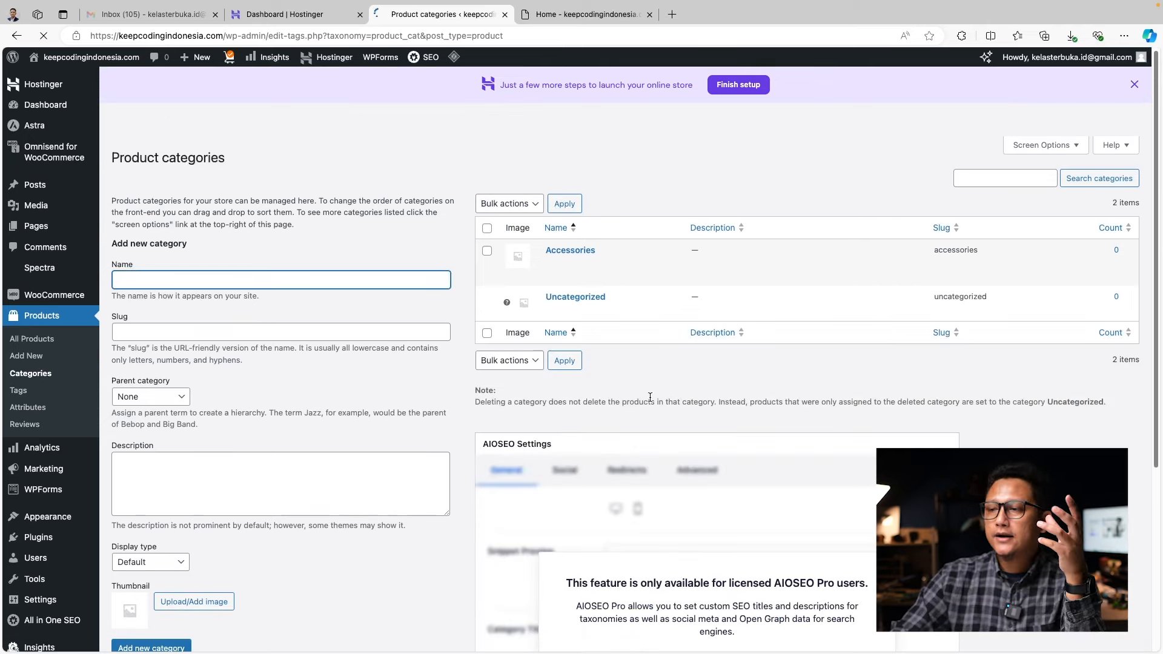
pyautogui.write('T-Shi')
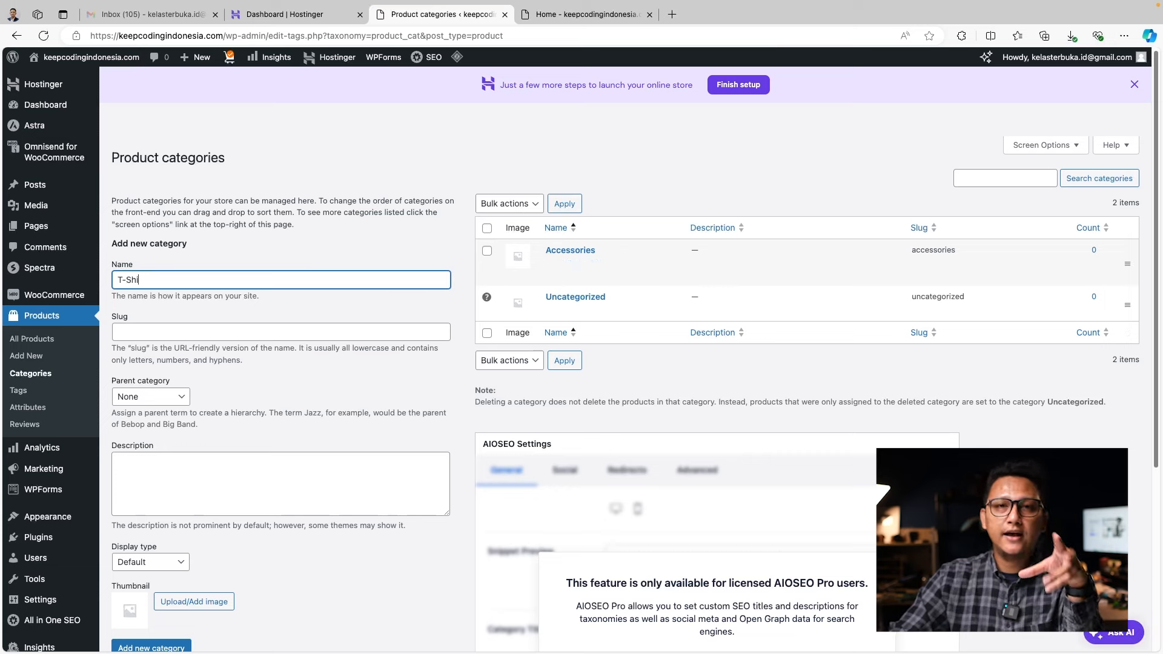
pyautogui.write('rt')
pyautogui.click(376, 329)
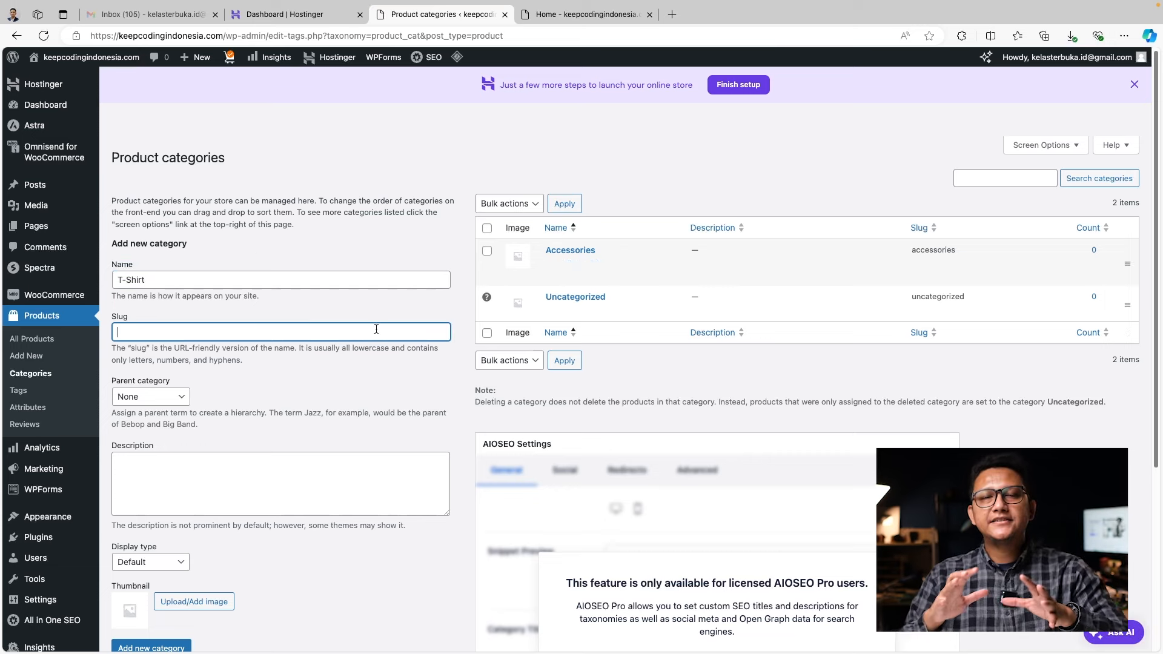
pyautogui.write('t-shirt')
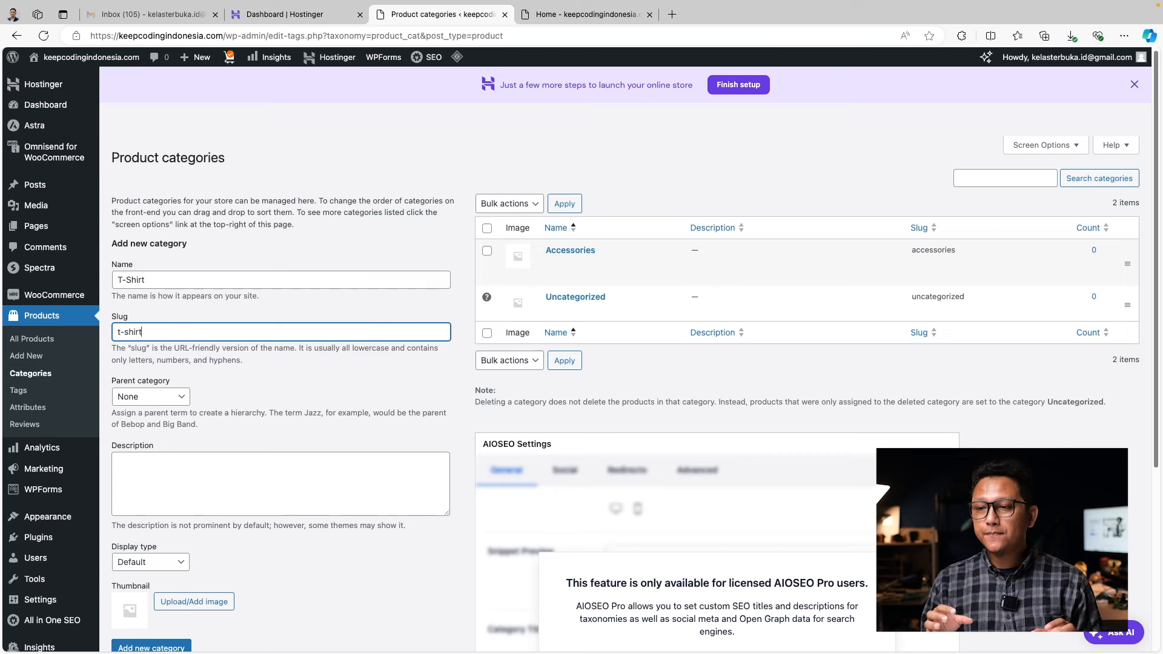
pyautogui.click(185, 399)
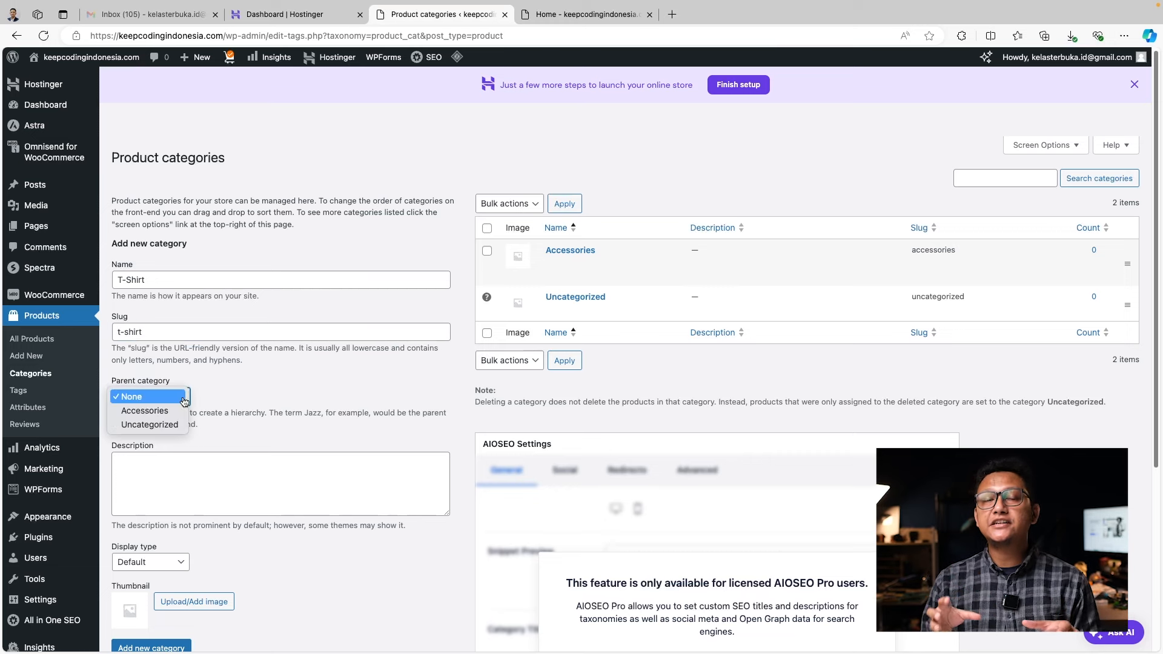
pyautogui.click(251, 424)
# Give the category the description 'All T-Shirt' and the Products display type
pyautogui.click(211, 488)
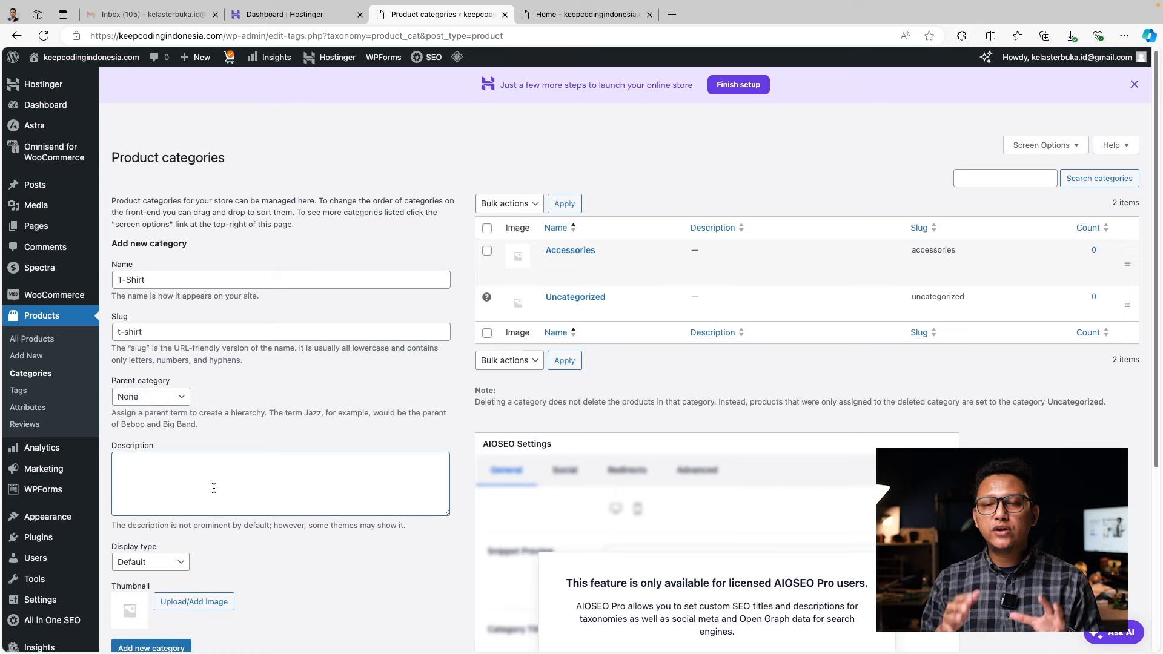
pyautogui.write('All ')
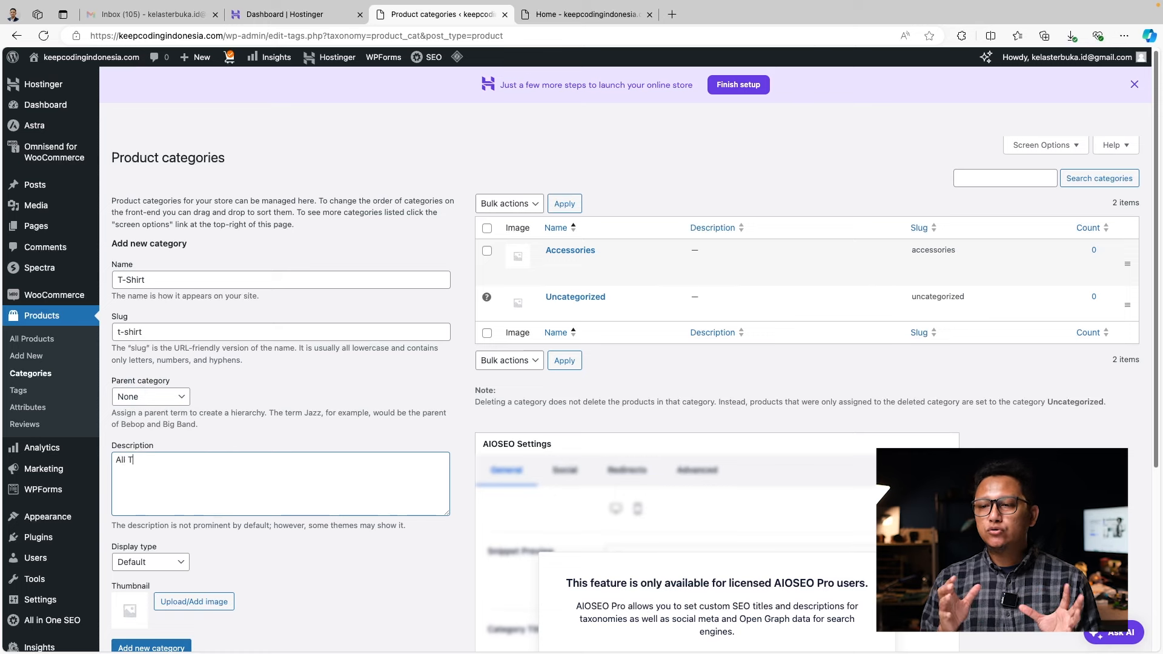
pyautogui.write('T-T')
pyautogui.press('BackSpace')
pyautogui.write('Shirt')
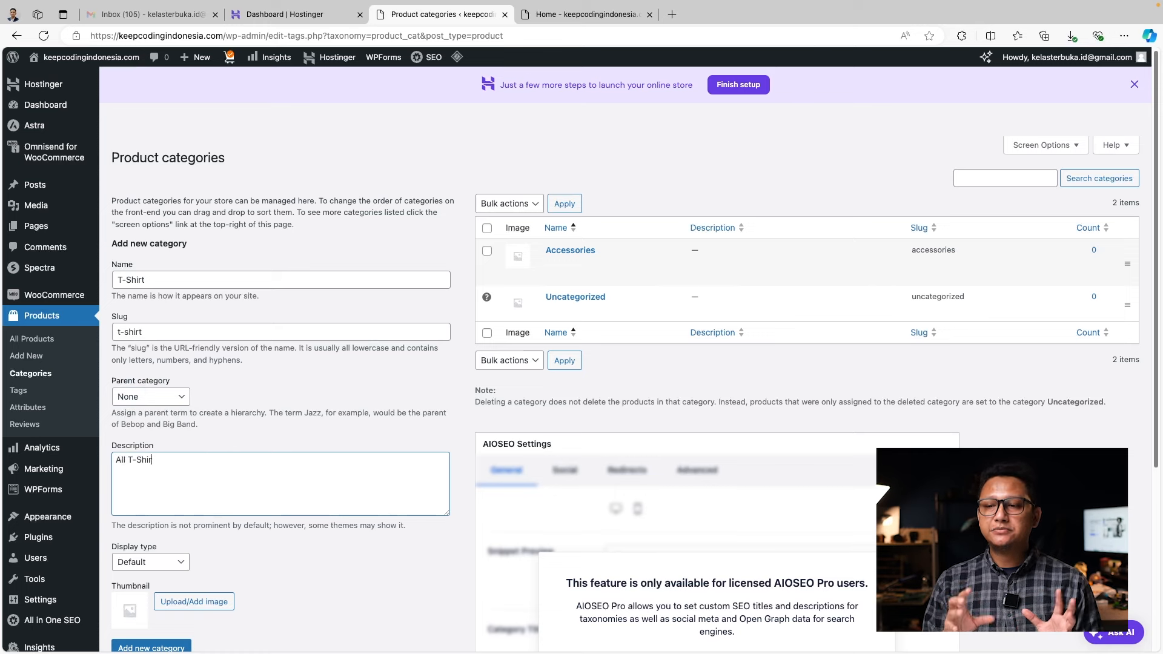
pyautogui.scroll(-3, 286, 570)
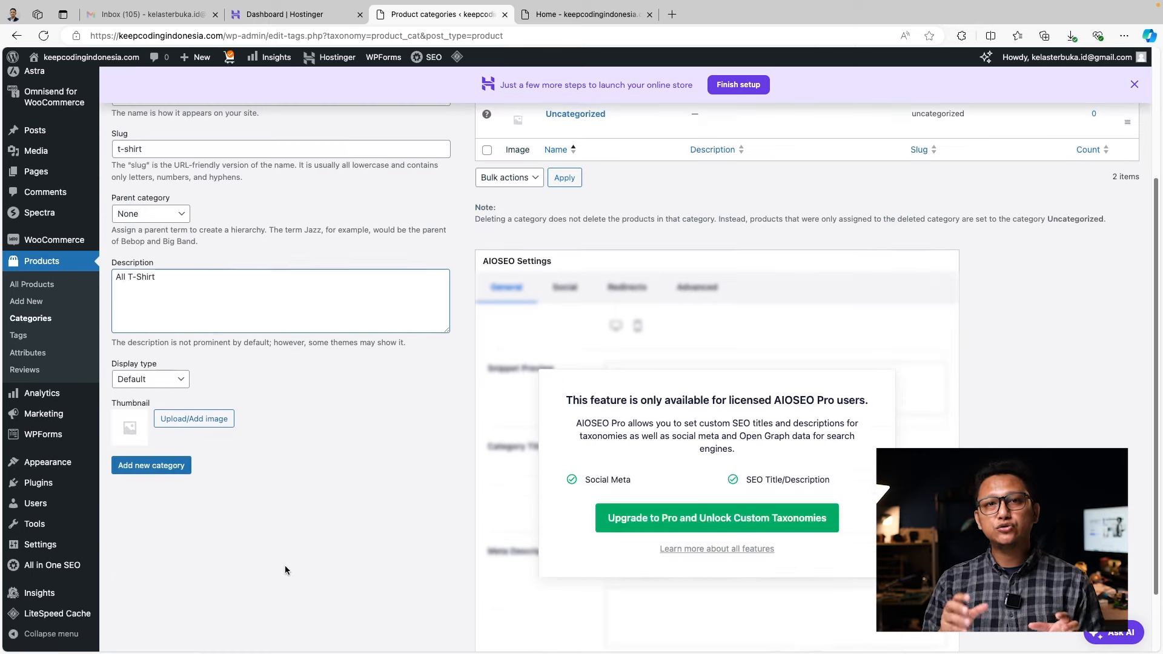
pyautogui.click(185, 380)
pyautogui.click(139, 393)
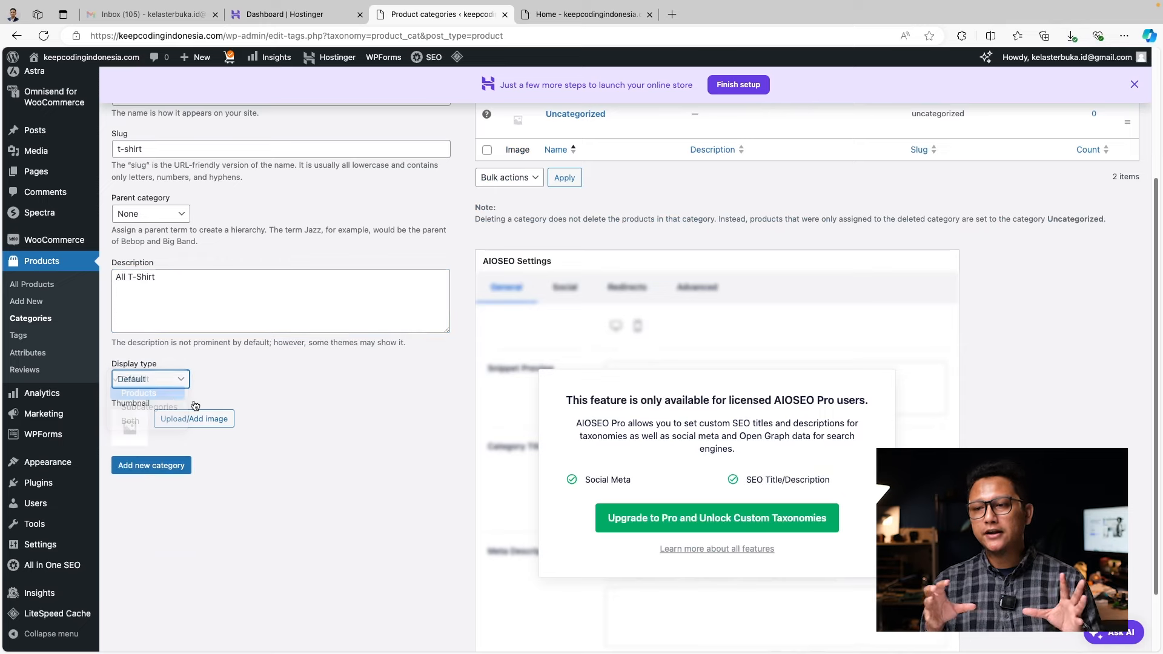
pyautogui.scroll(1, 274, 455)
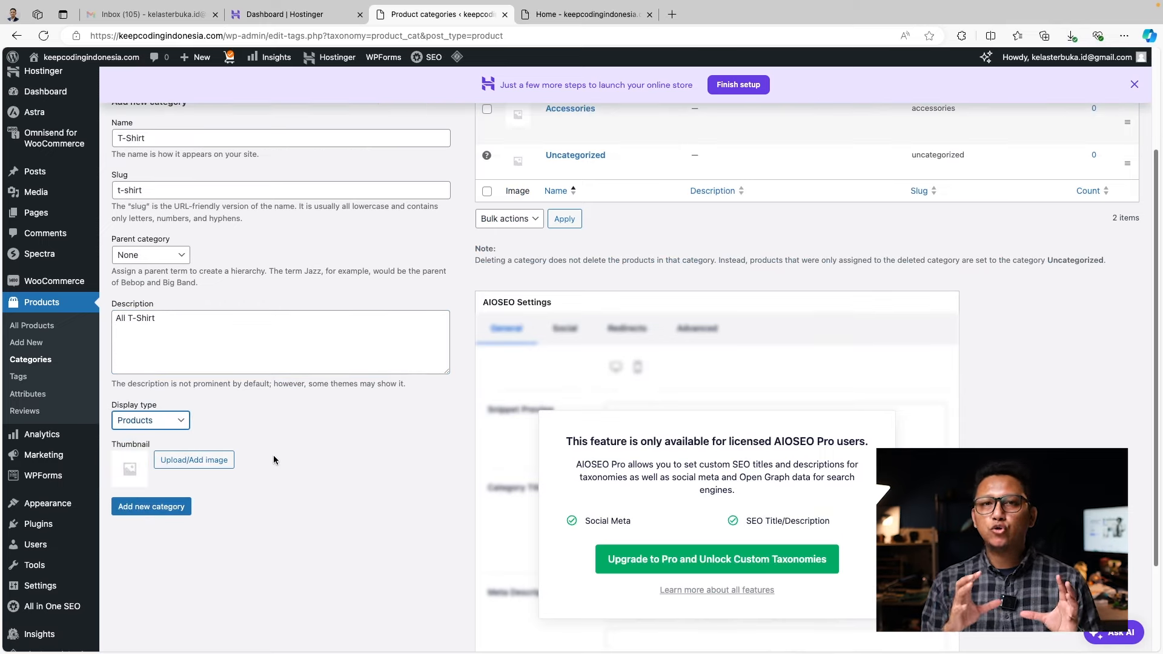
# Pick the black T-shirt image as the category thumbnail
pyautogui.click(215, 462)
pyautogui.click(345, 203)
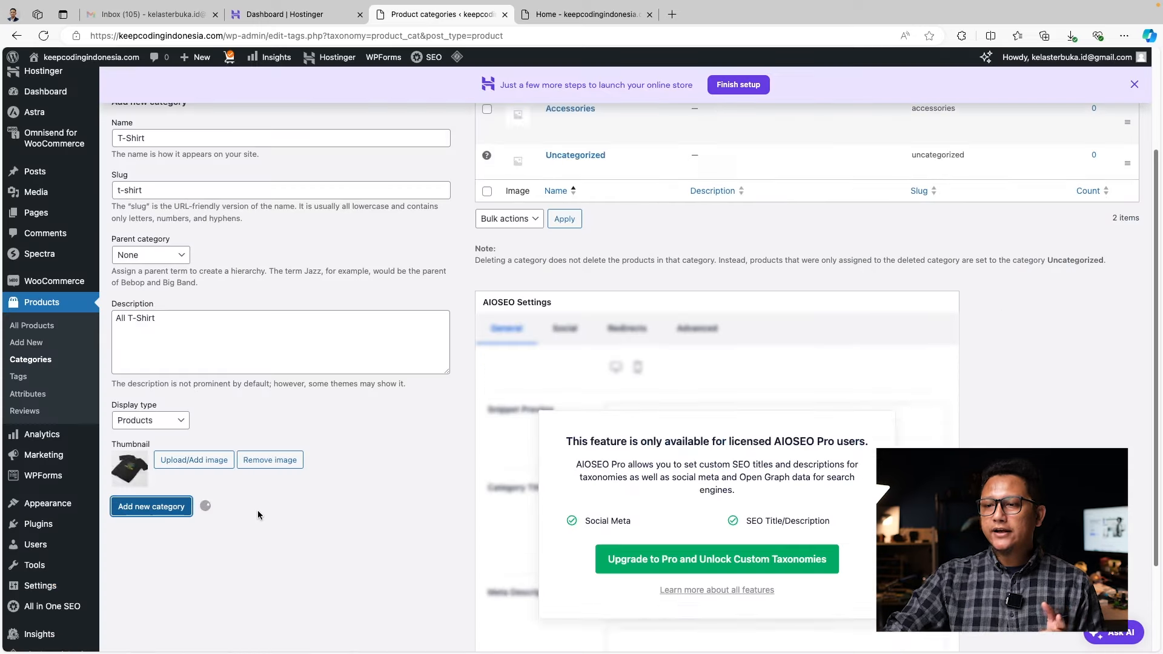
pyautogui.scroll(3, 258, 515)
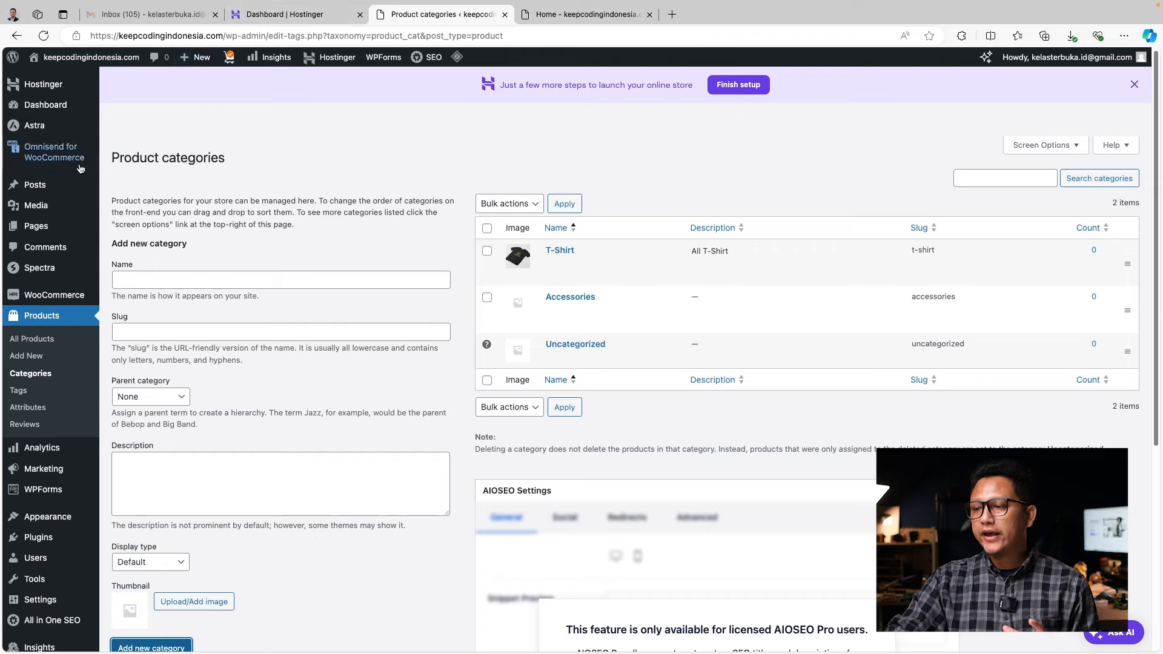
# Open All Products in a new tab filtered to Uncategorized products
pyautogui.rightClick(54, 339)
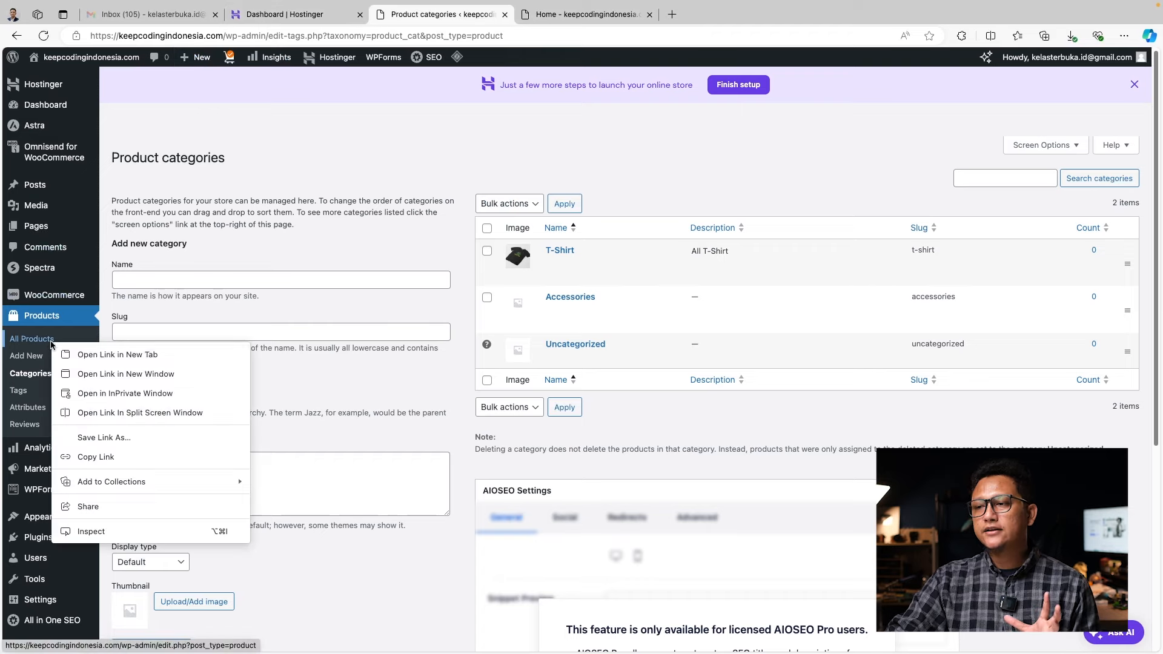
pyautogui.click(328, 235)
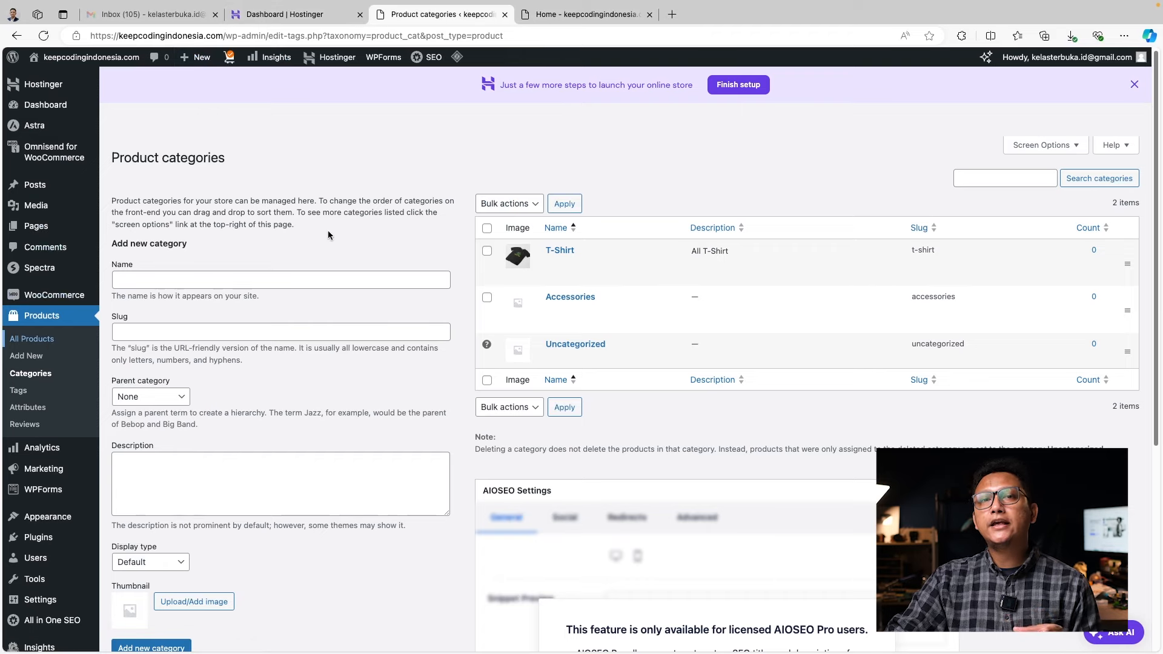
pyautogui.click(576, 17)
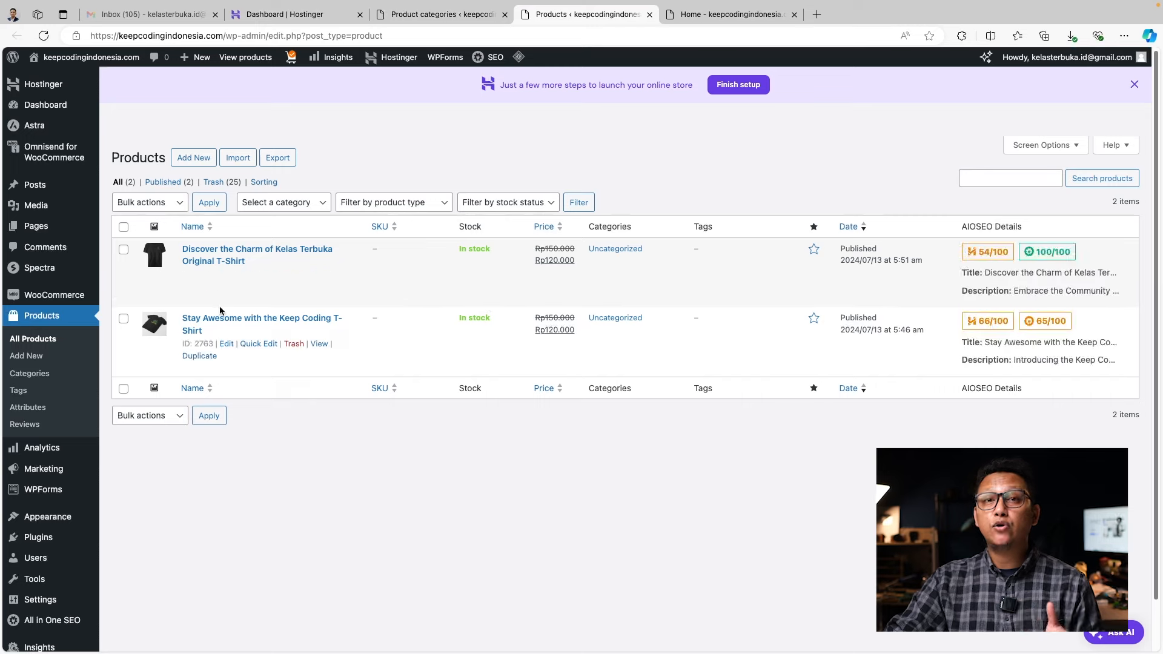
pyautogui.click(624, 250)
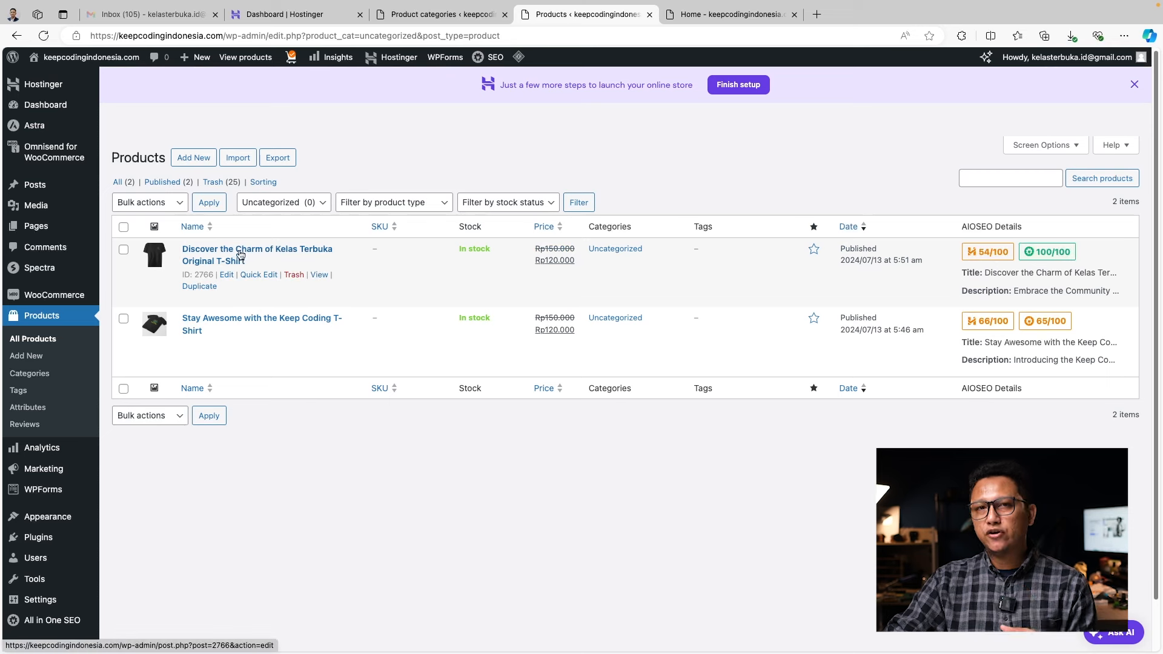
# Quick-edit the first T-shirt, ticking T-Shirt and unticking Uncategorized
pyautogui.click(261, 279)
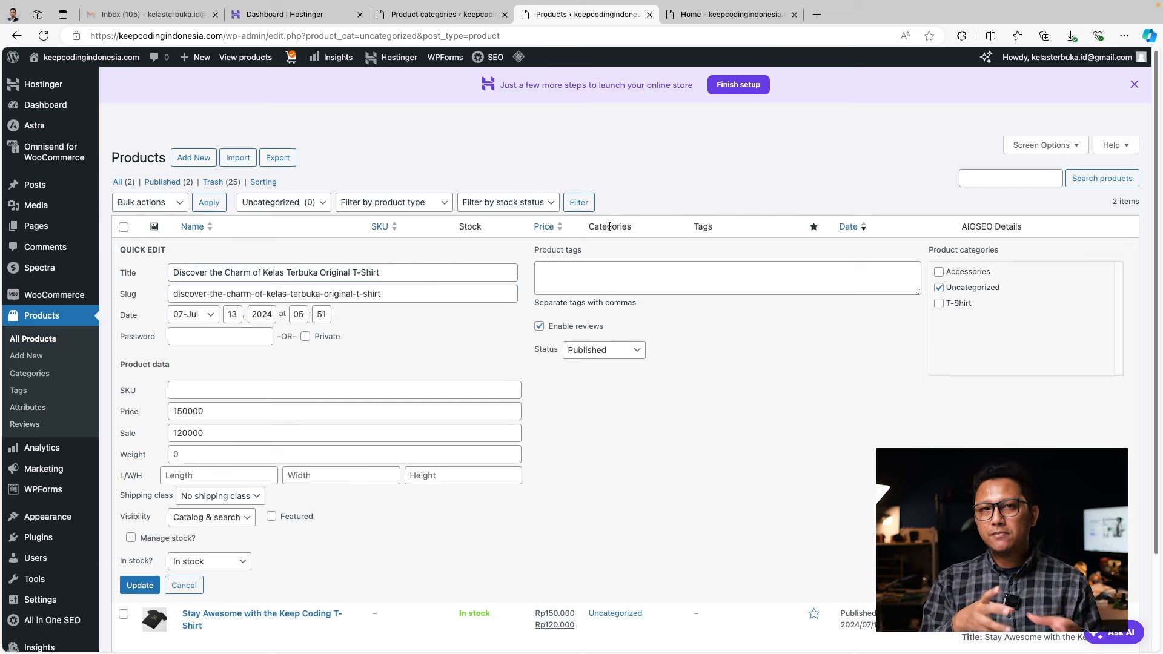
pyautogui.click(939, 303)
pyautogui.click(939, 288)
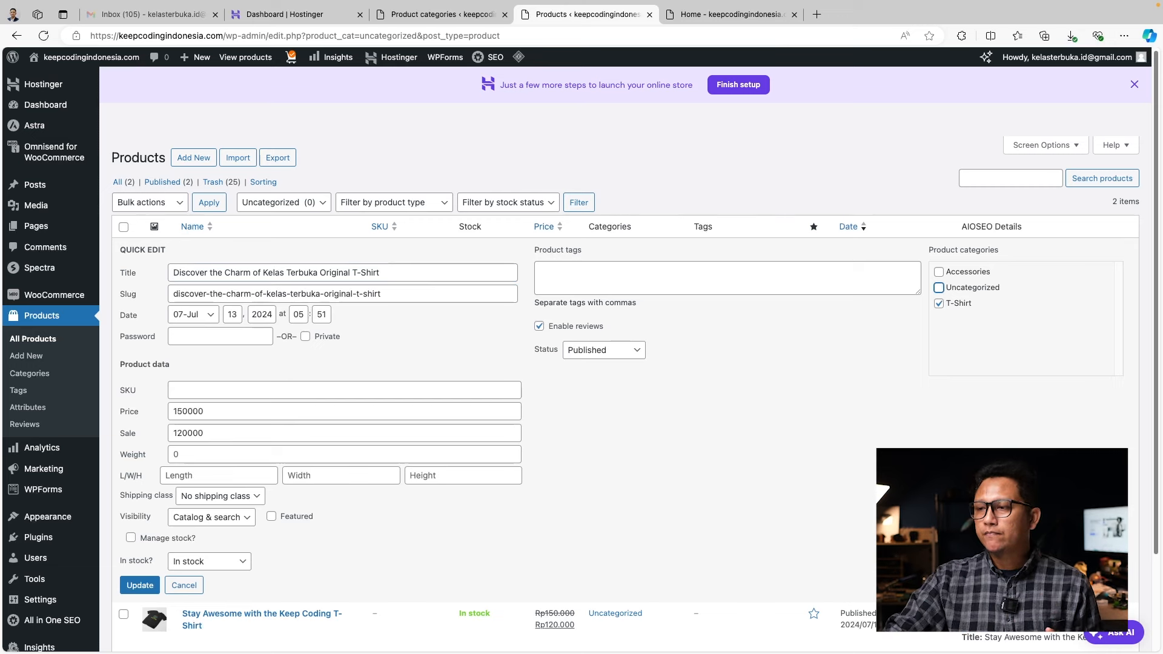
pyautogui.scroll(-3, 639, 427)
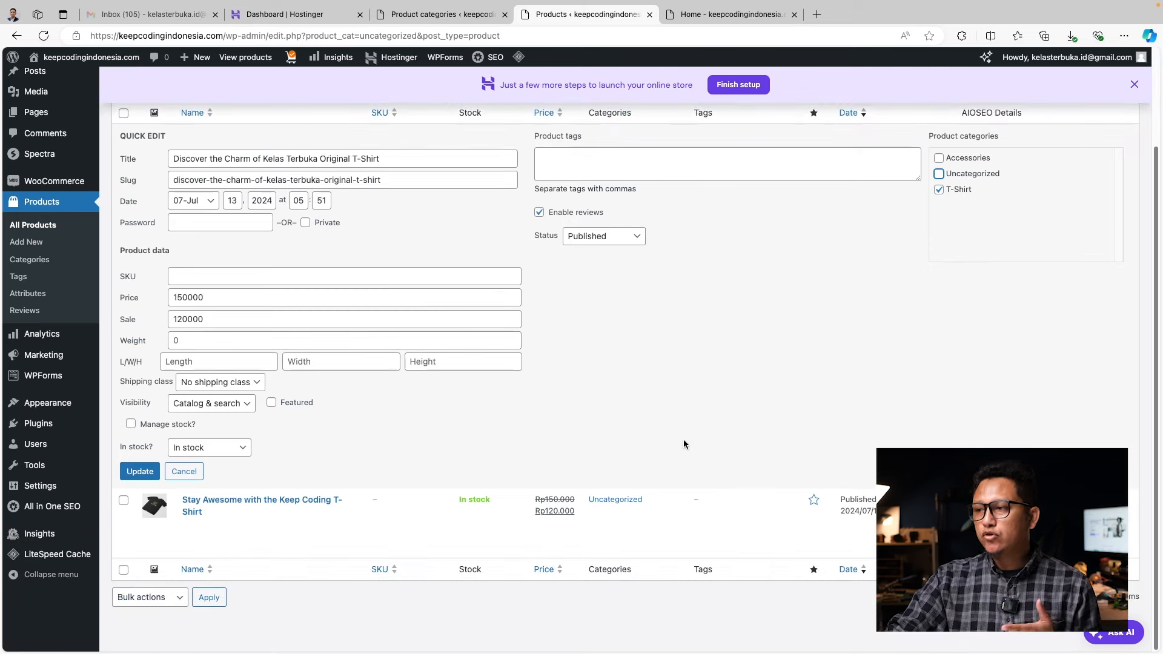
# Save the product's T-Shirt category and load Main Menu (Primary Menu) in the menu editor
pyautogui.click(140, 472)
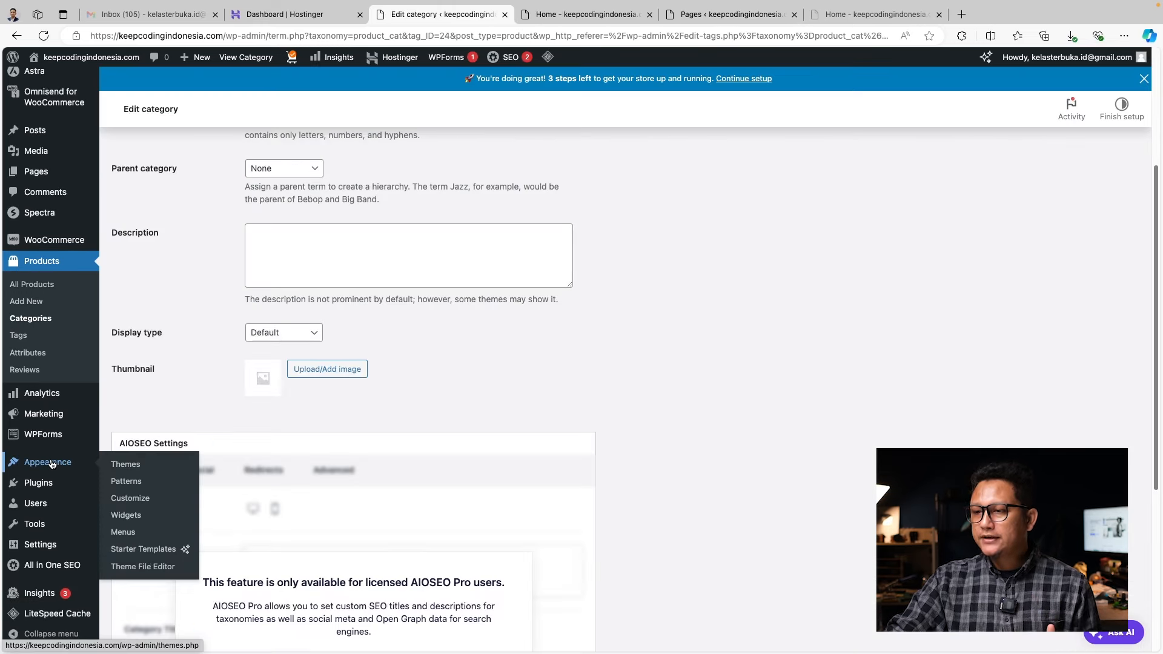
pyautogui.click(131, 533)
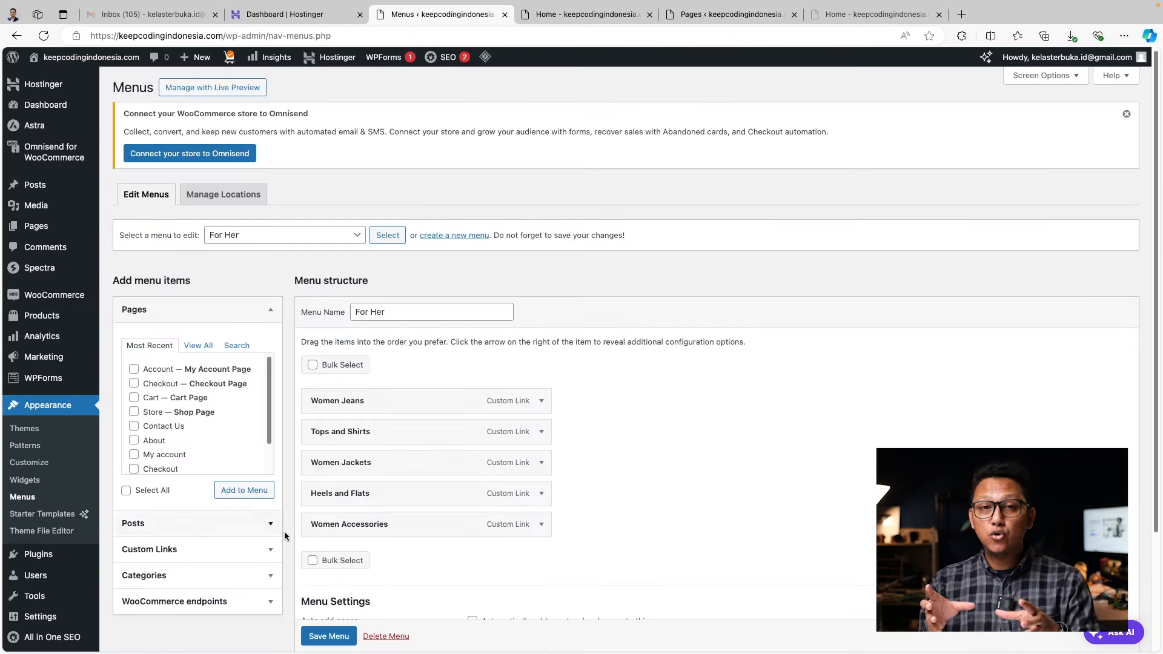
pyautogui.click(356, 241)
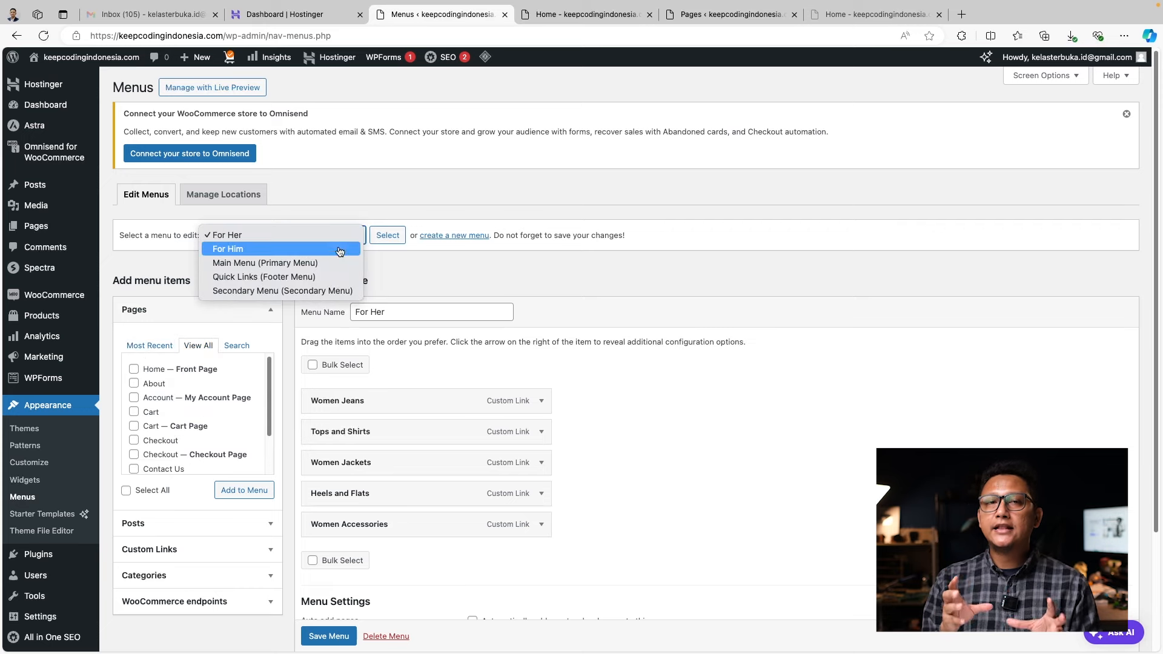
pyautogui.click(327, 263)
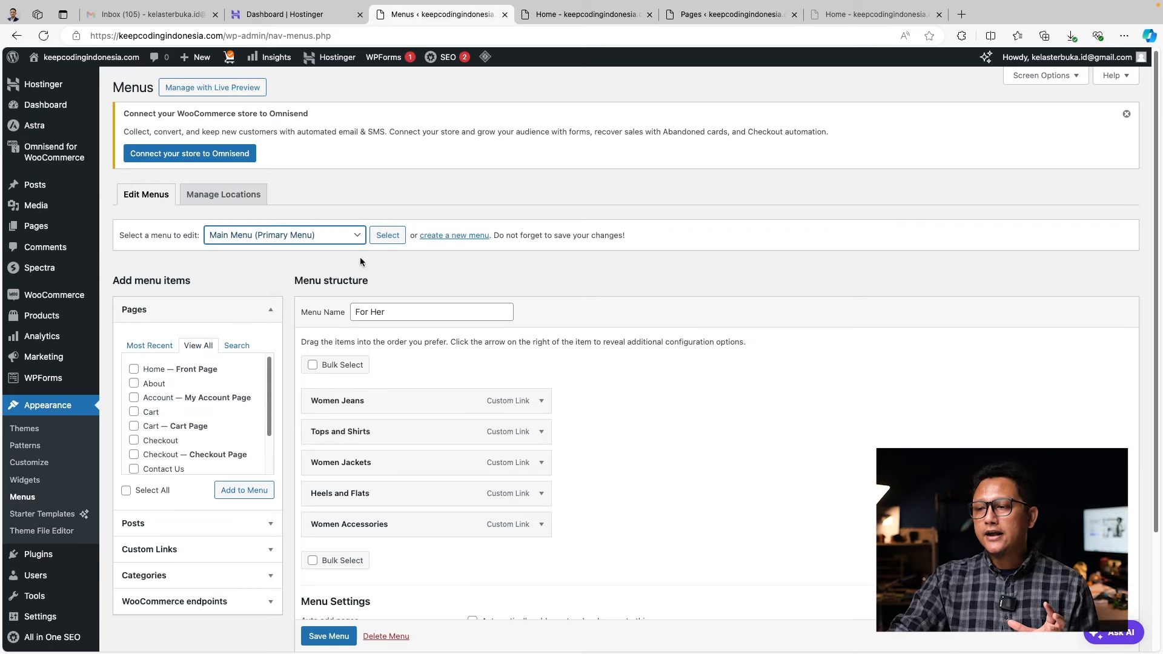
pyautogui.click(381, 239)
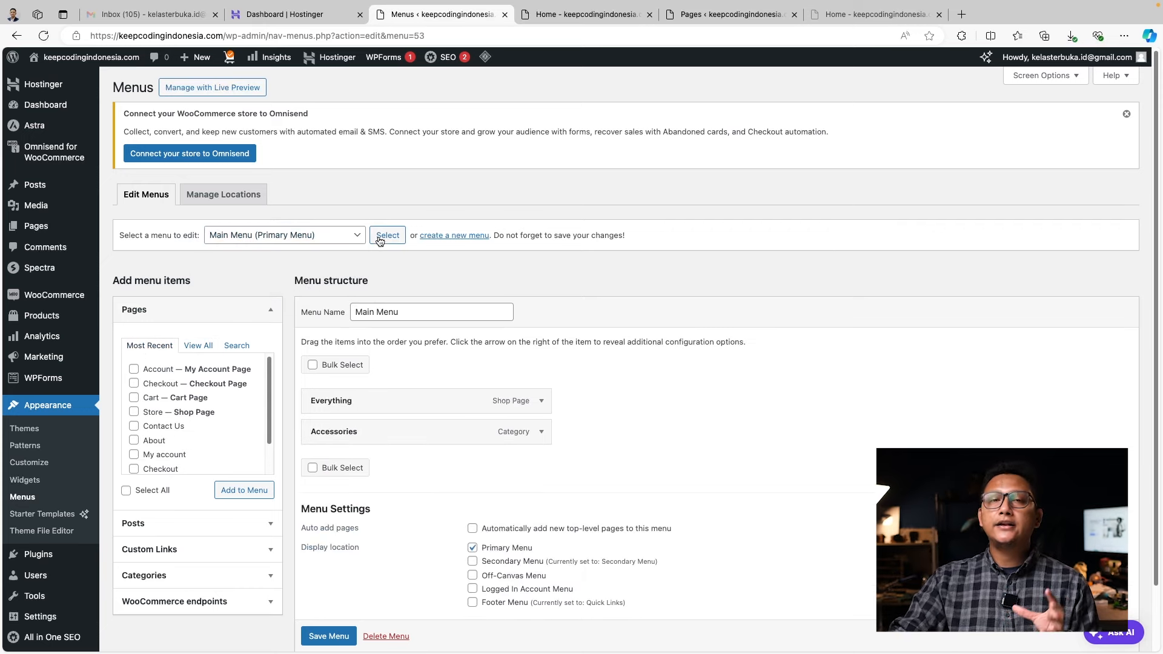
# Expand the Custom Links box and get ready to enter a link URL
pyautogui.click(270, 524)
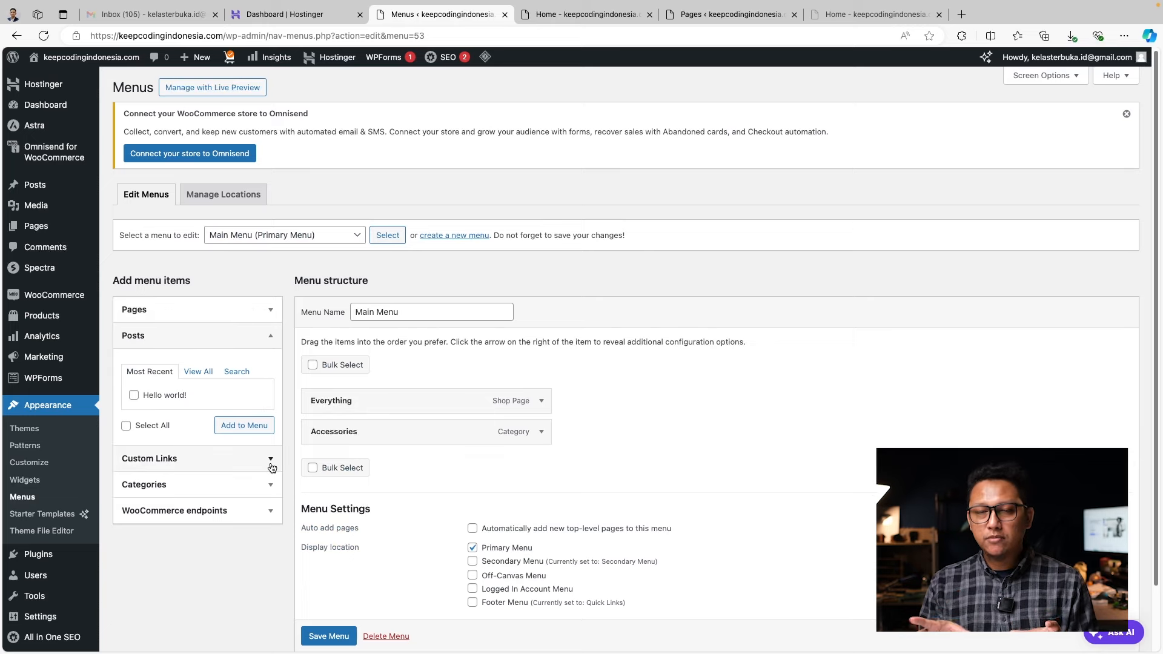
pyautogui.click(272, 465)
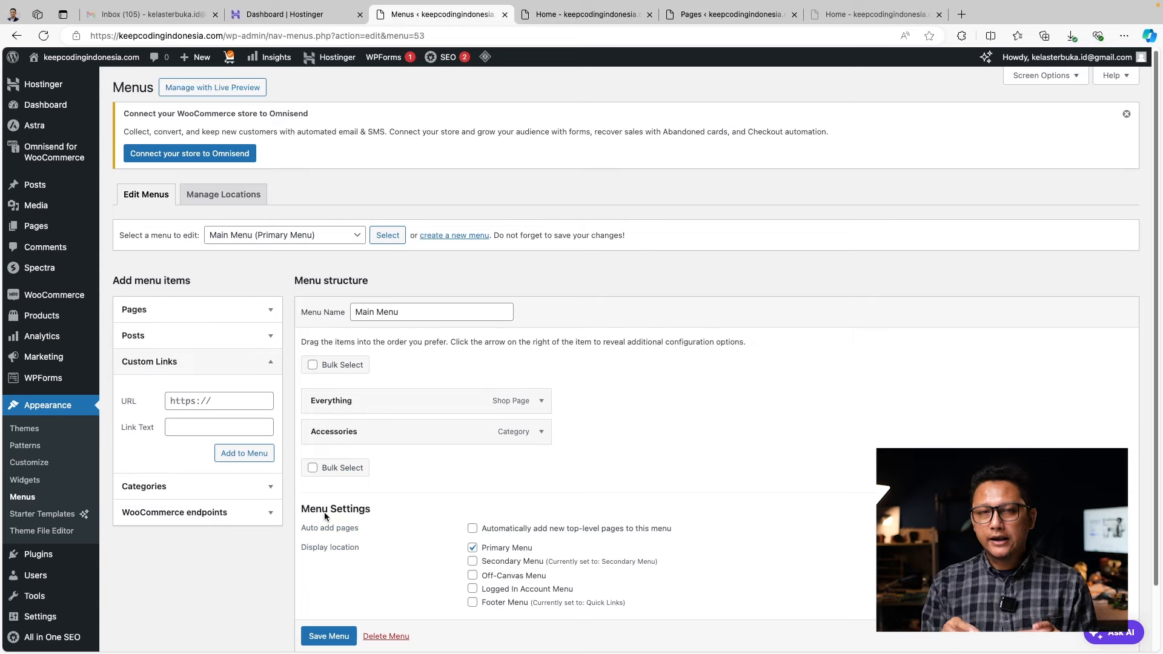
pyautogui.scroll(-1, 326, 517)
pyautogui.click(229, 345)
# Copy the T Shirt category storefront page's web address from a new tab
pyautogui.click(587, 16)
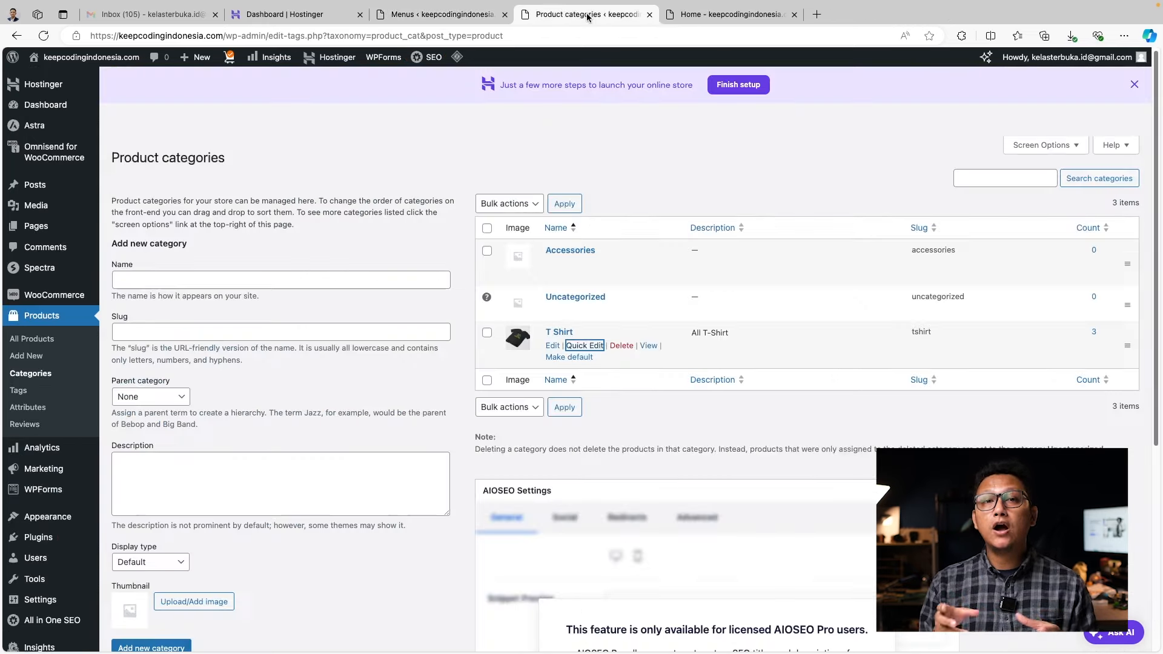
pyautogui.click(705, 15)
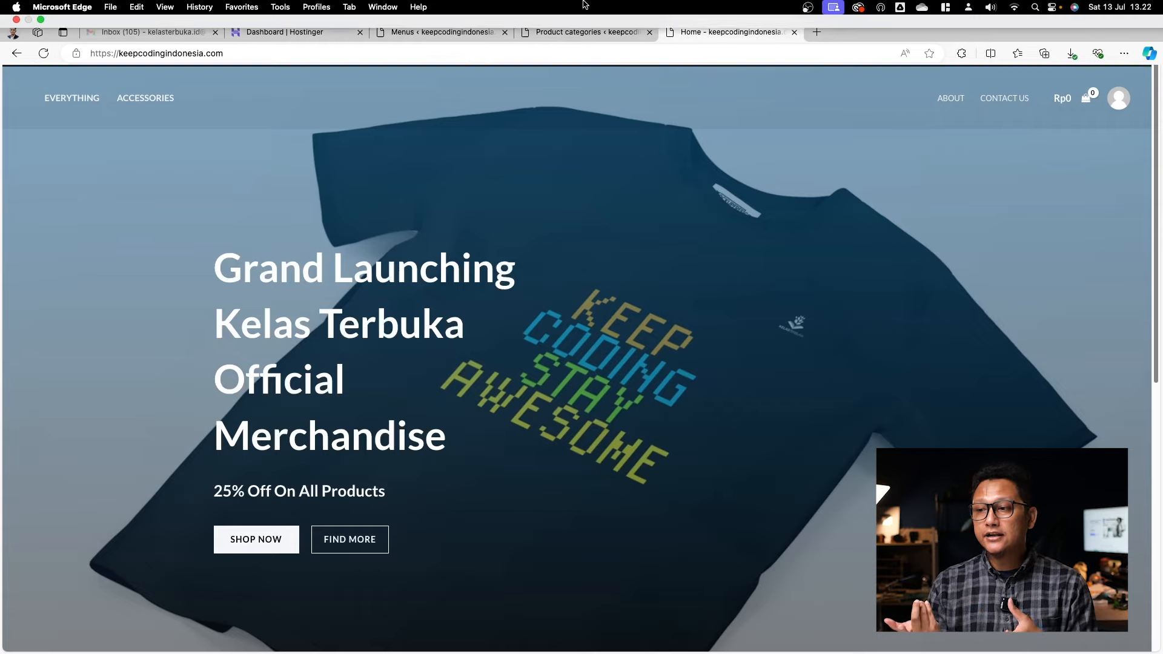
pyautogui.click(585, 15)
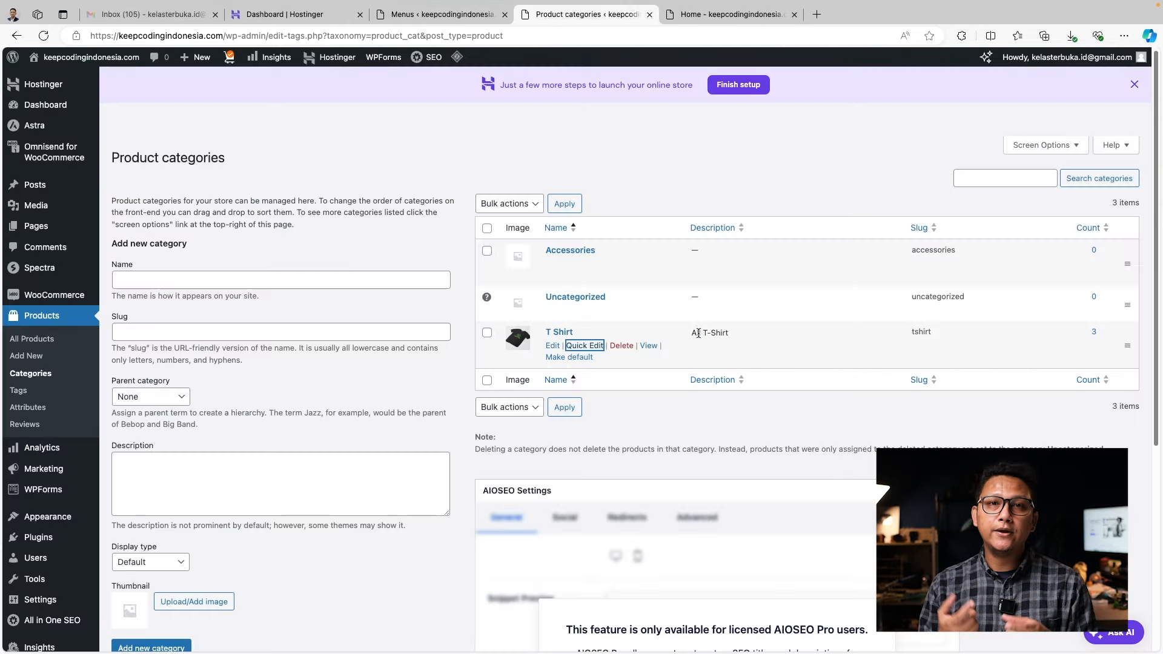
pyautogui.rightClick(650, 351)
pyautogui.click(677, 362)
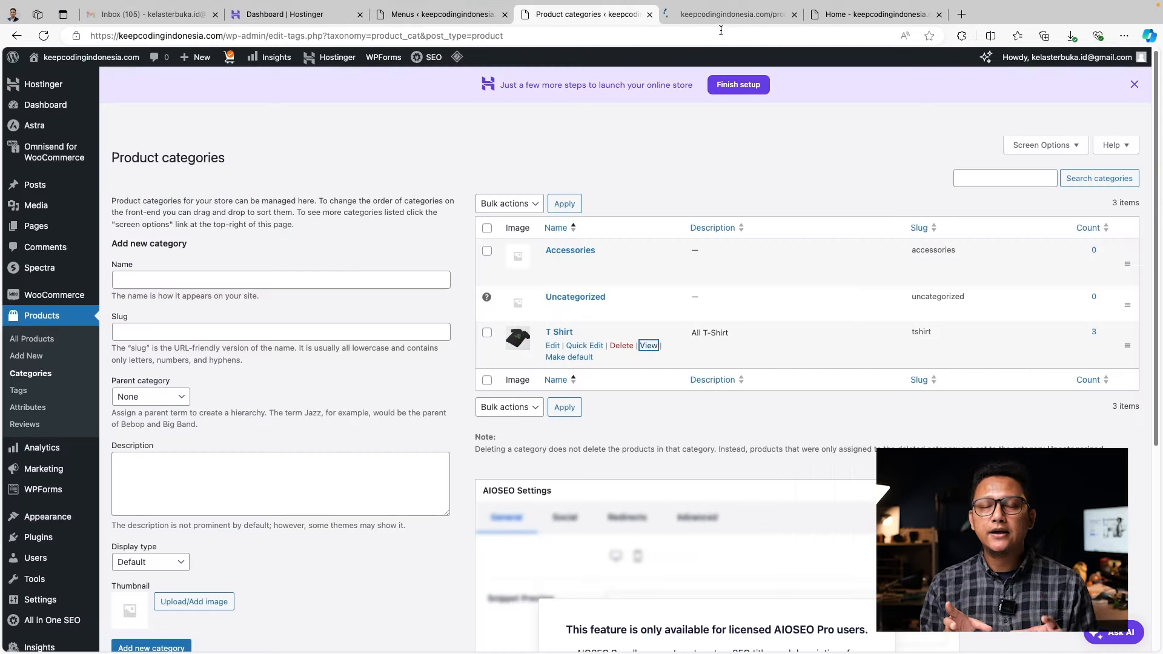
pyautogui.click(724, 15)
pyautogui.click(485, 38)
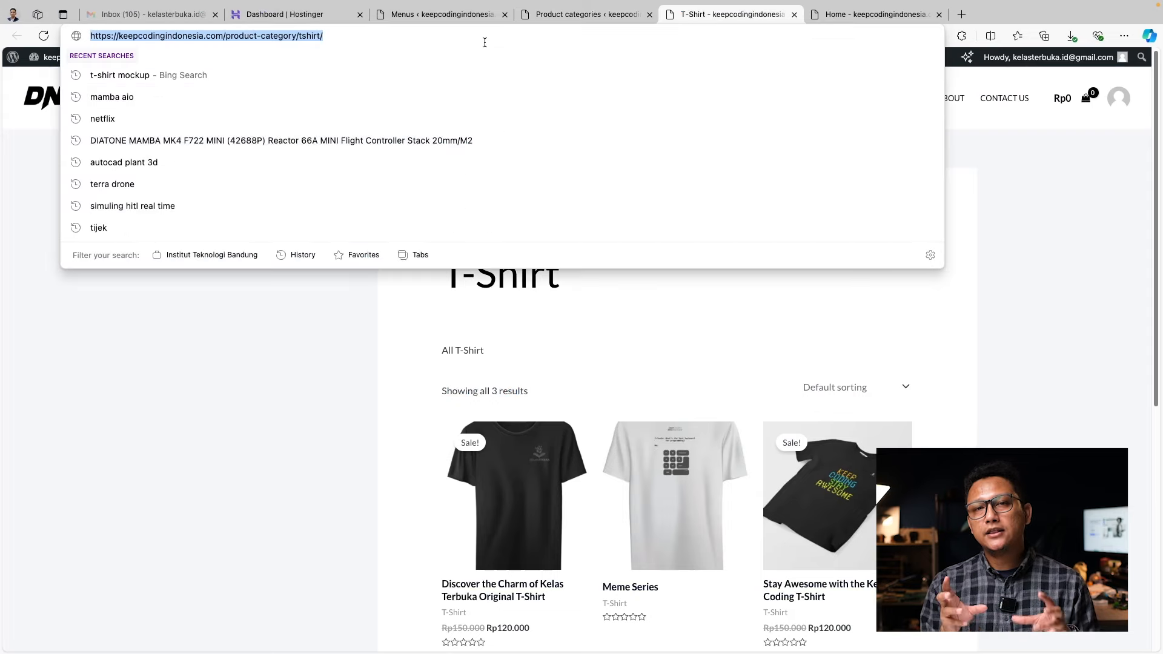
pyautogui.click(533, 14)
pyautogui.click(450, 17)
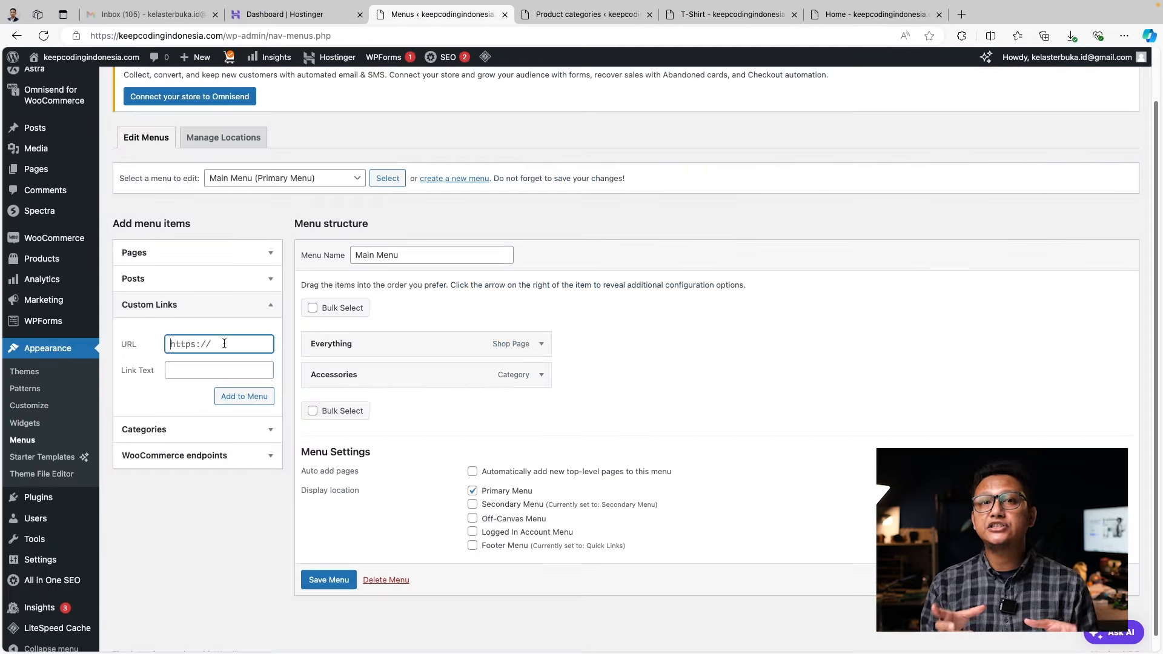
# Add a custom link to the Main Menu with the copied URL and label 'T-Shirat'
pyautogui.write('https://keepcodingindonesia.com/product-category/t-shirt/')
pyautogui.click(230, 369)
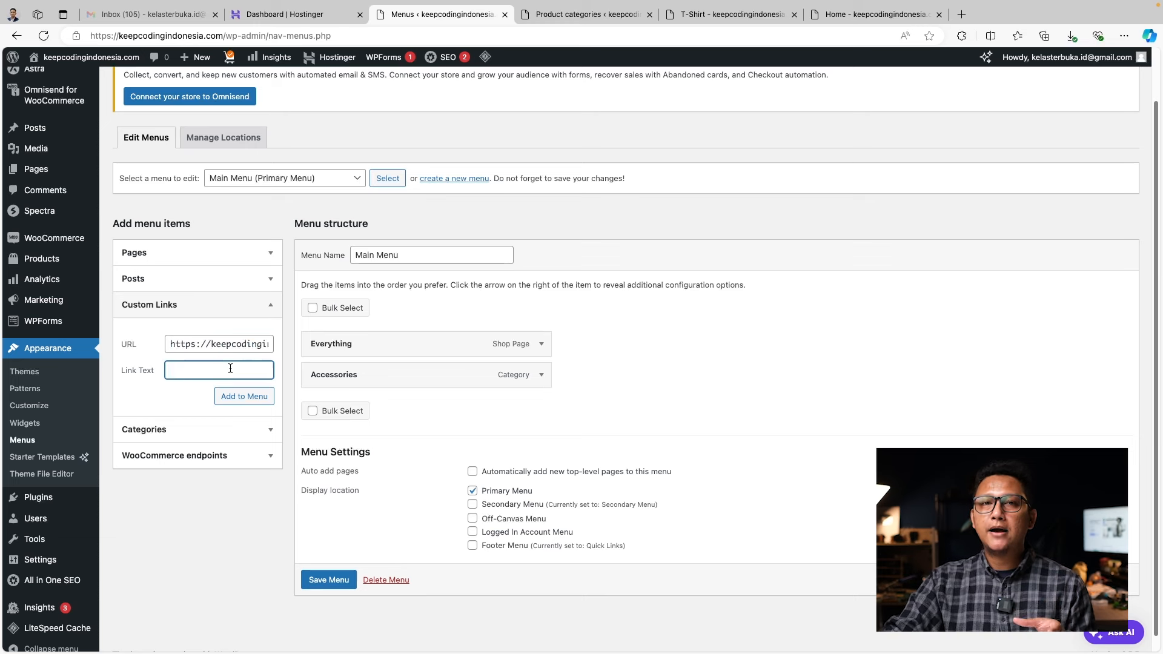
pyautogui.write('T-Shirat')
pyautogui.click(265, 402)
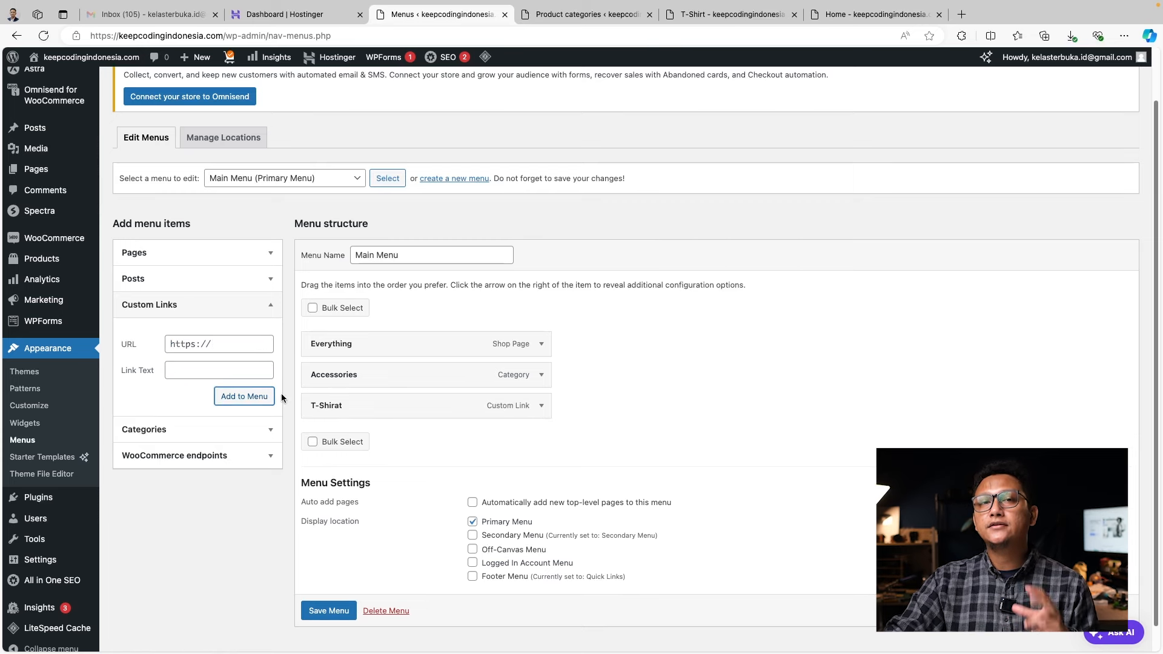
# Fix the menu item's navigation label to 'T-Shirt' and save the menu
pyautogui.click(541, 405)
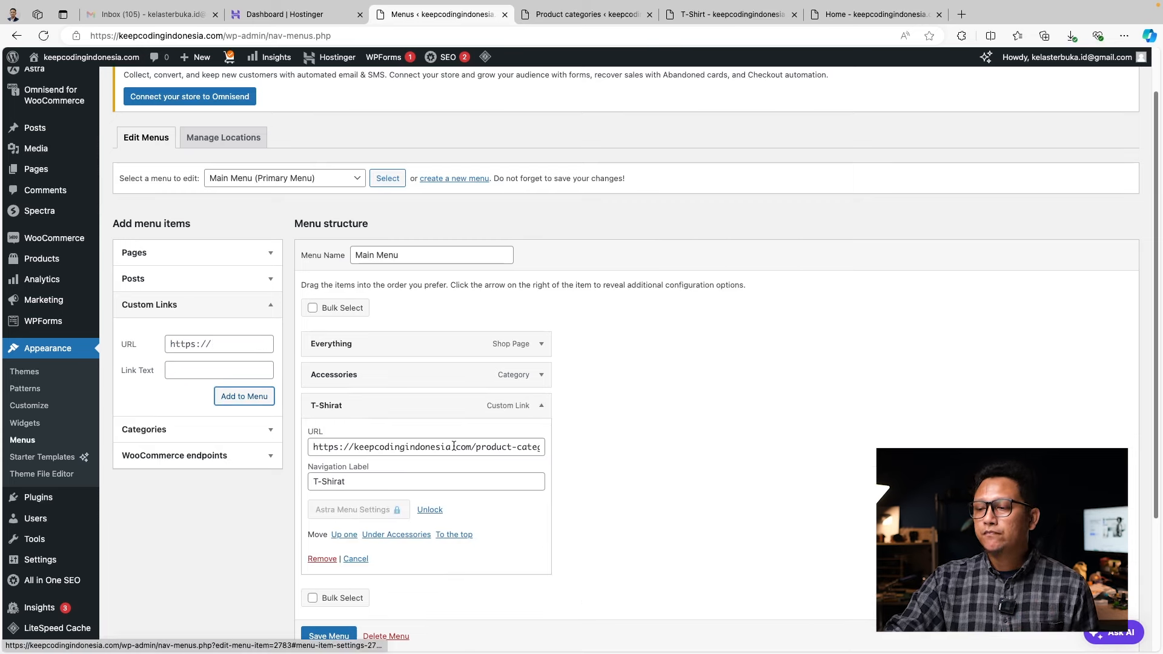
pyautogui.click(390, 476)
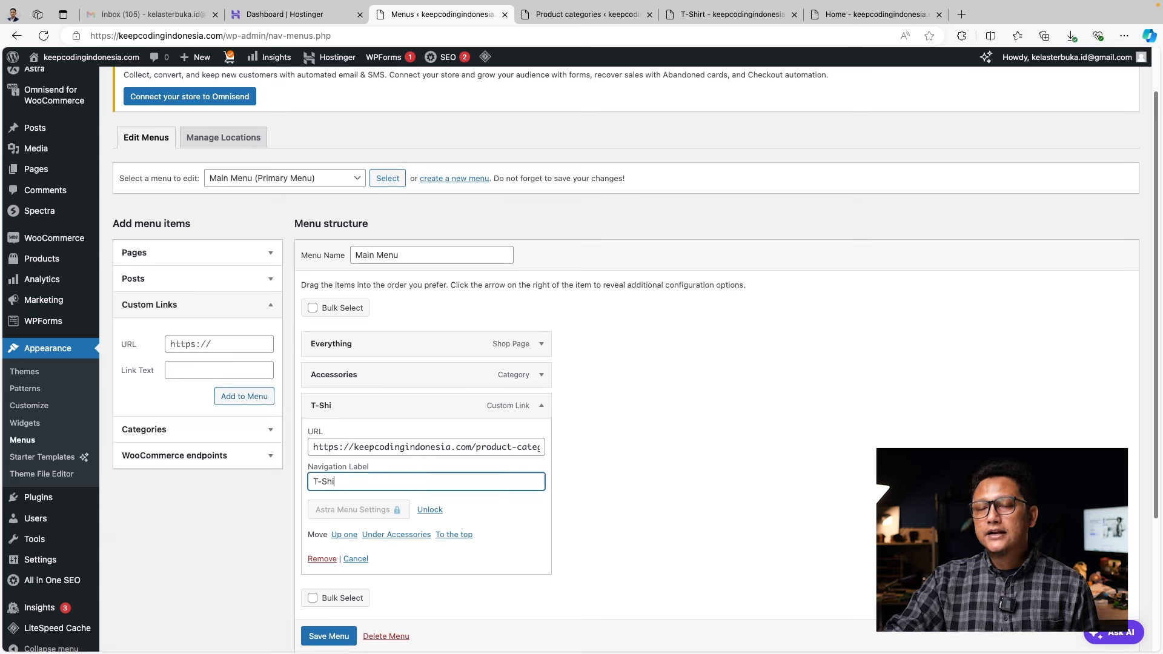
pyautogui.write('rt')
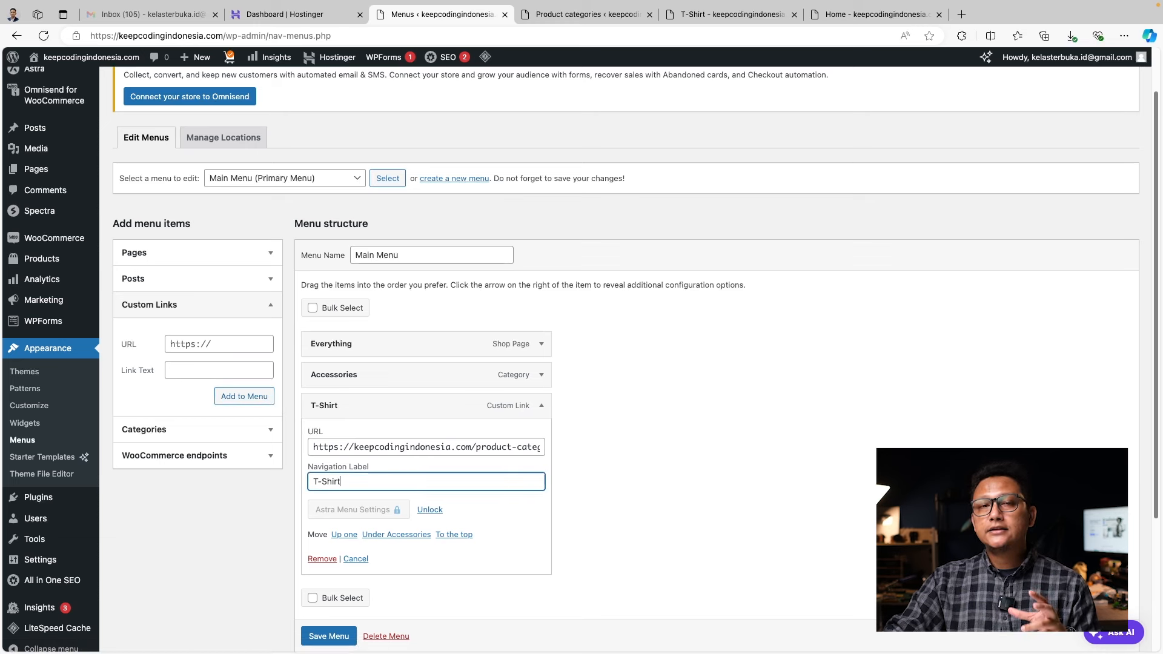
pyautogui.click(576, 540)
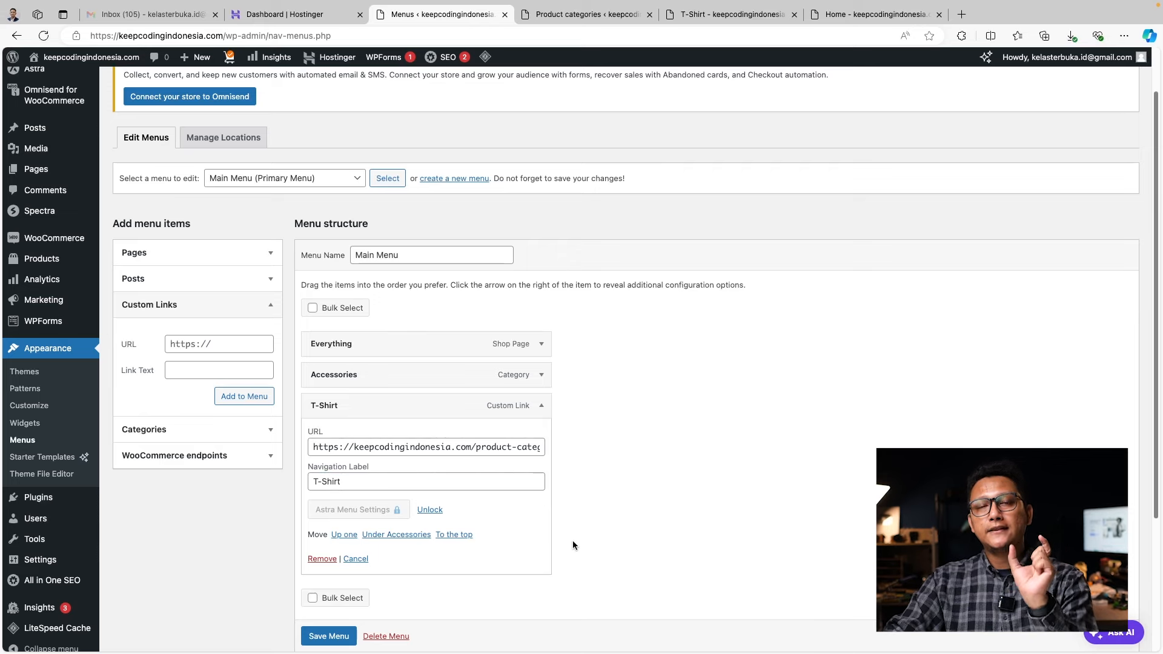
pyautogui.click(454, 481)
pyautogui.press('Return')
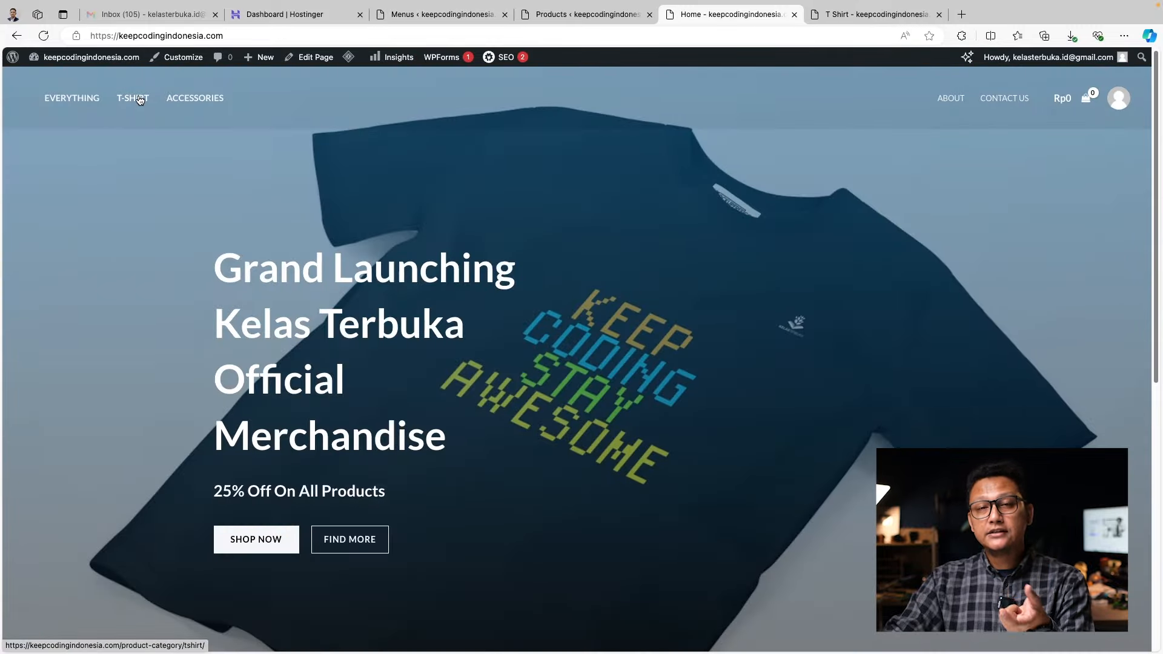
# Open T-SHIRT from the live main menu and scroll through the T Shirt category products
pyautogui.click(139, 99)
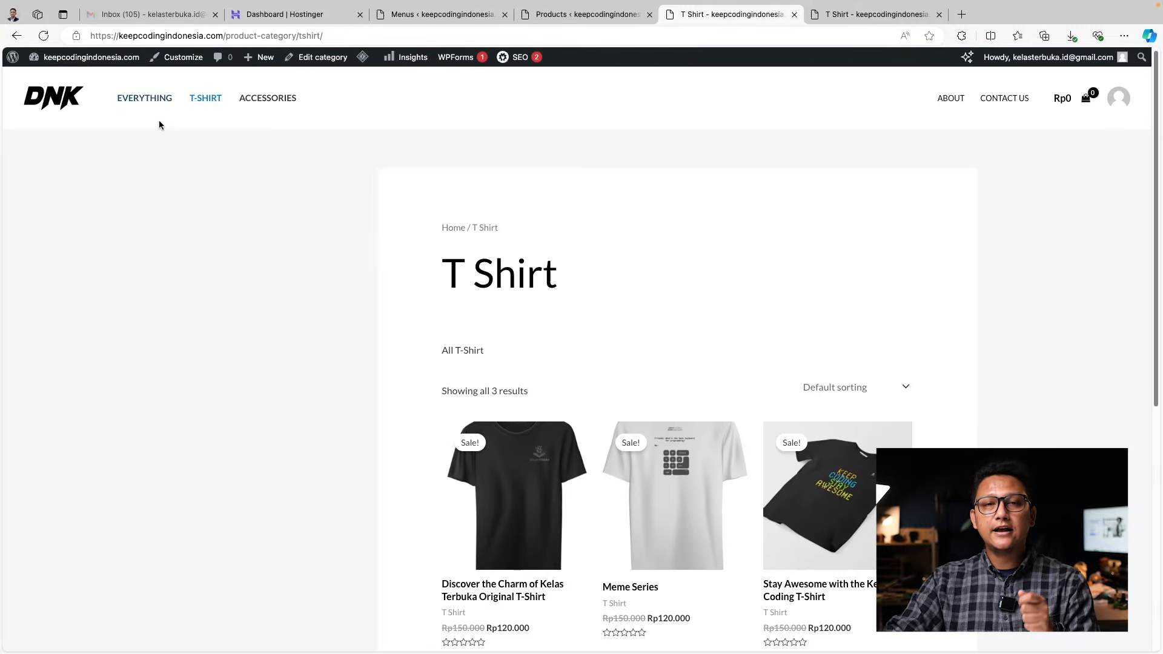
pyautogui.scroll(-4, 608, 355)
pyautogui.scroll(4, 608, 355)
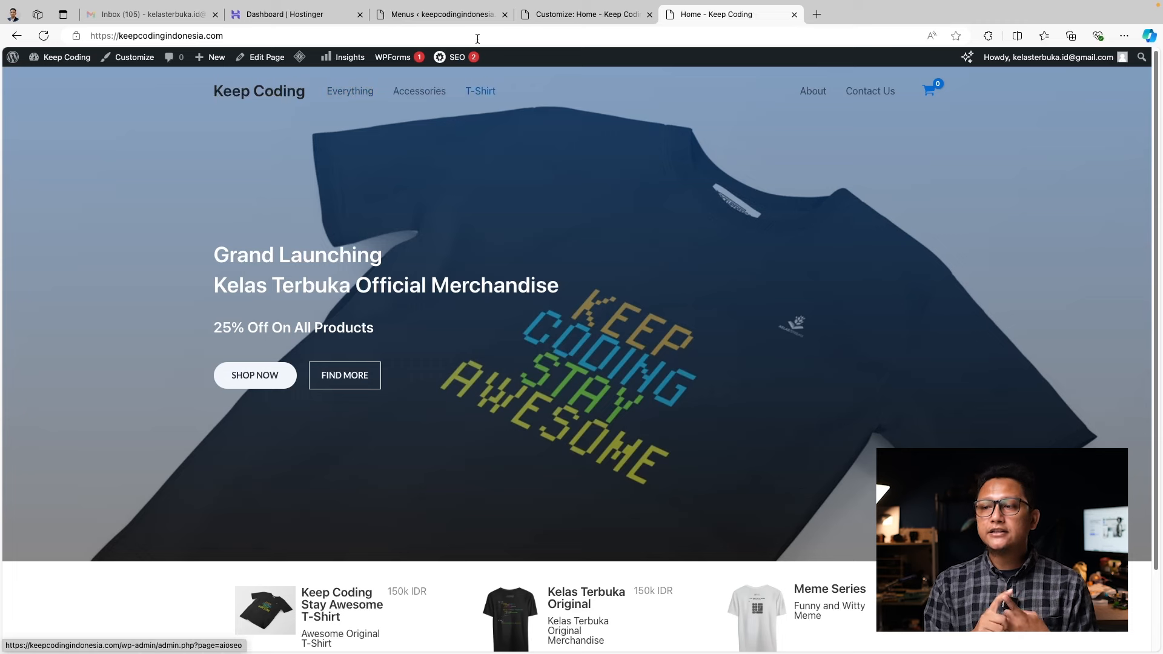
pyautogui.click(348, 96)
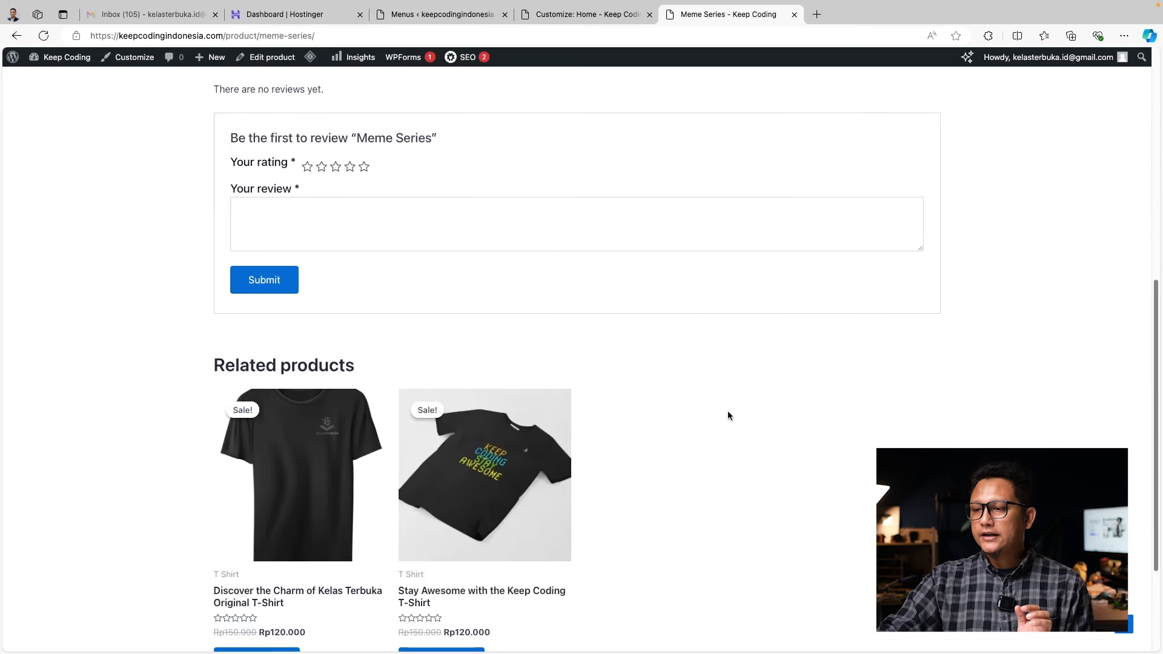
pyautogui.scroll(8, 727, 413)
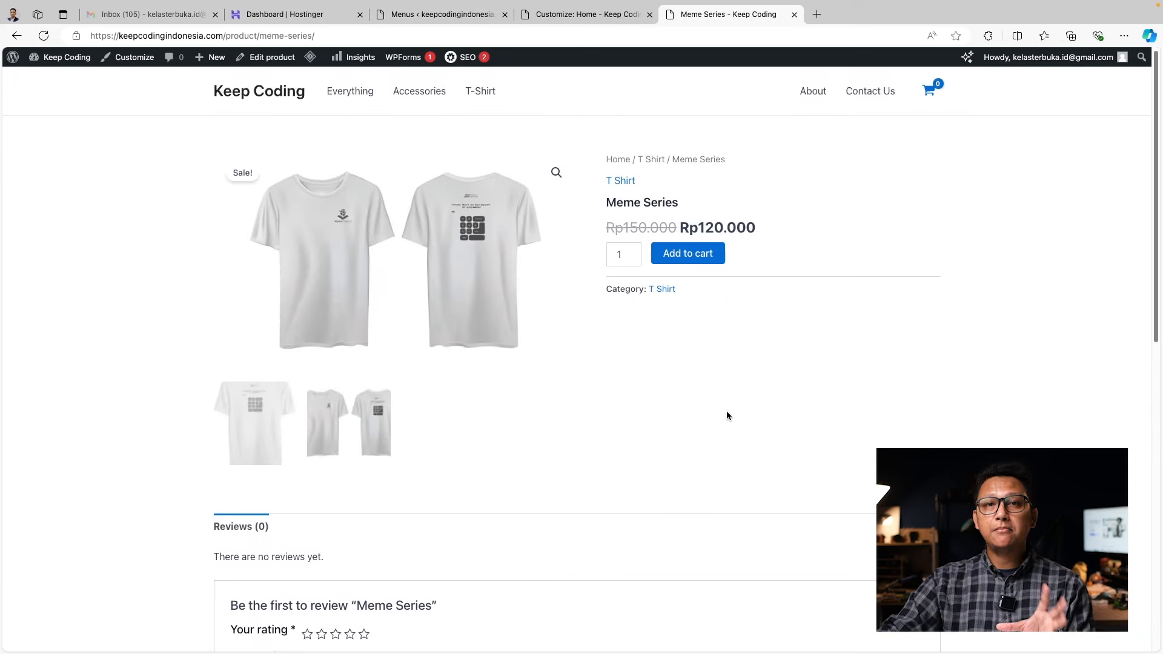
pyautogui.click(419, 91)
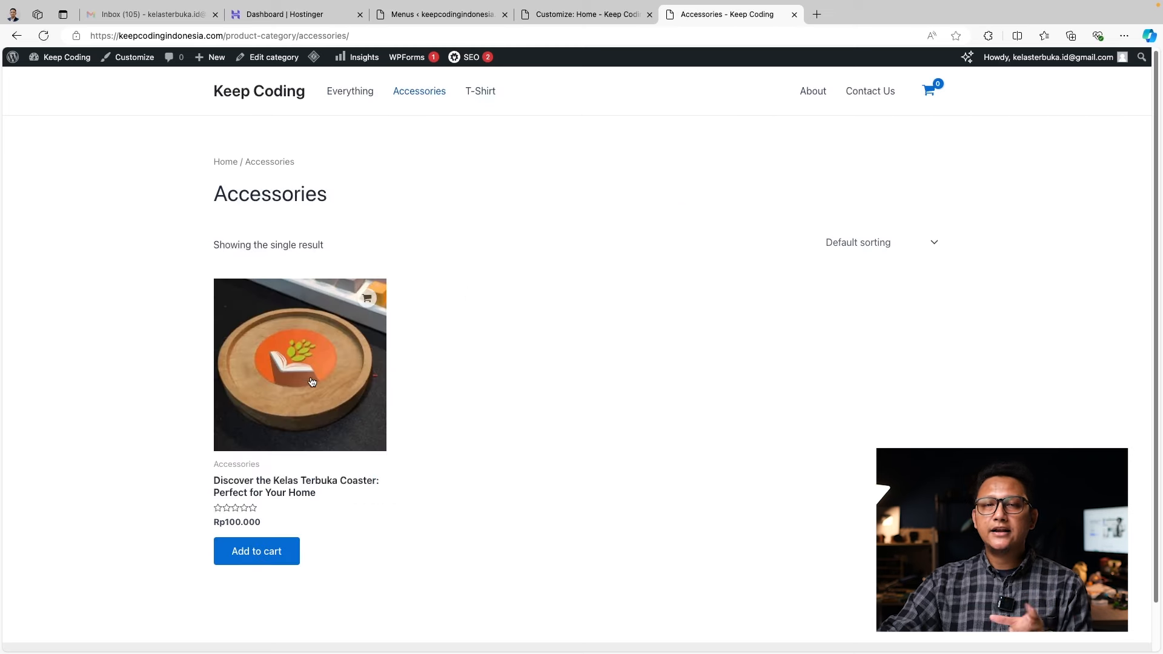
pyautogui.click(316, 397)
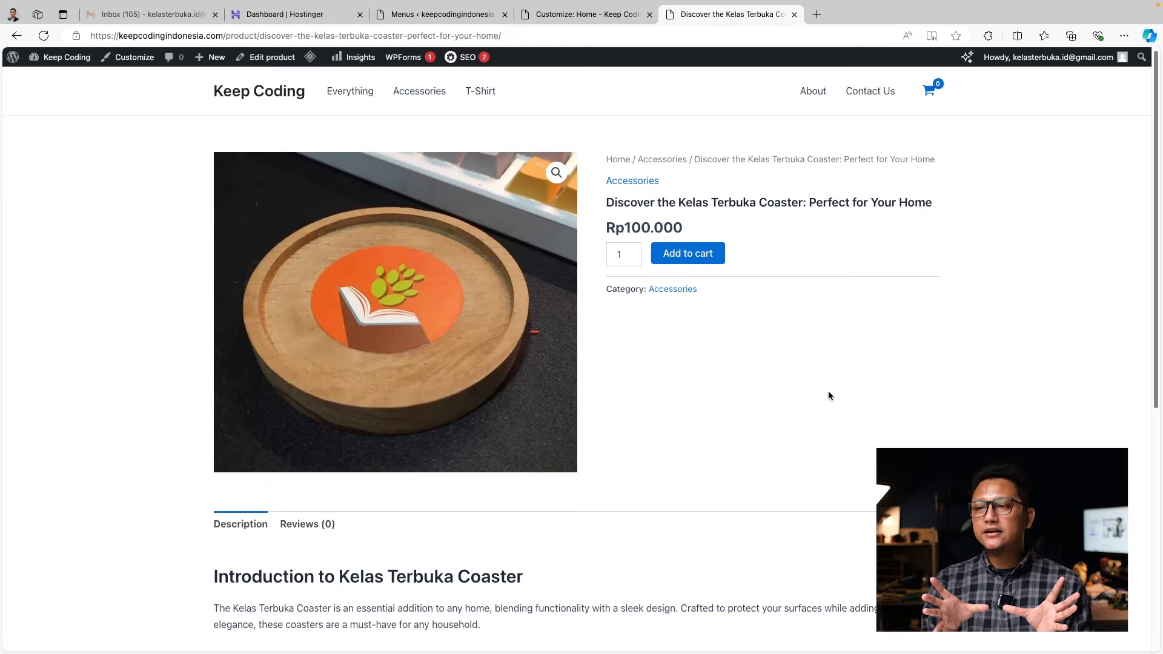
pyautogui.scroll(-5, 803, 445)
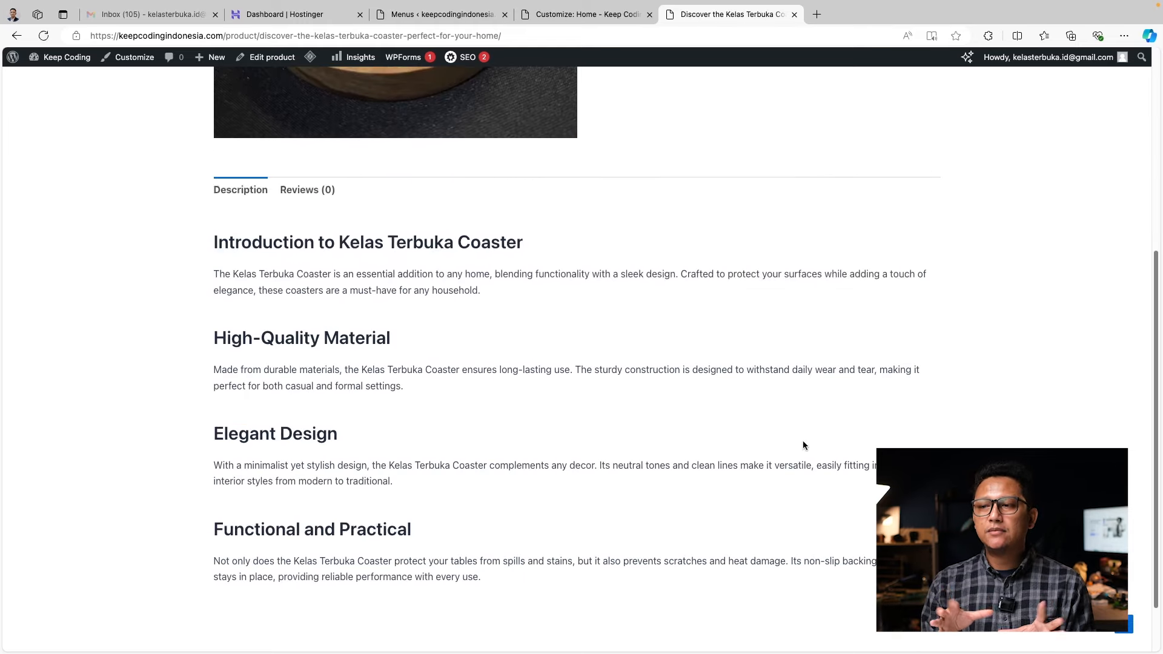
pyautogui.scroll(-2, 803, 445)
pyautogui.scroll(3, 804, 446)
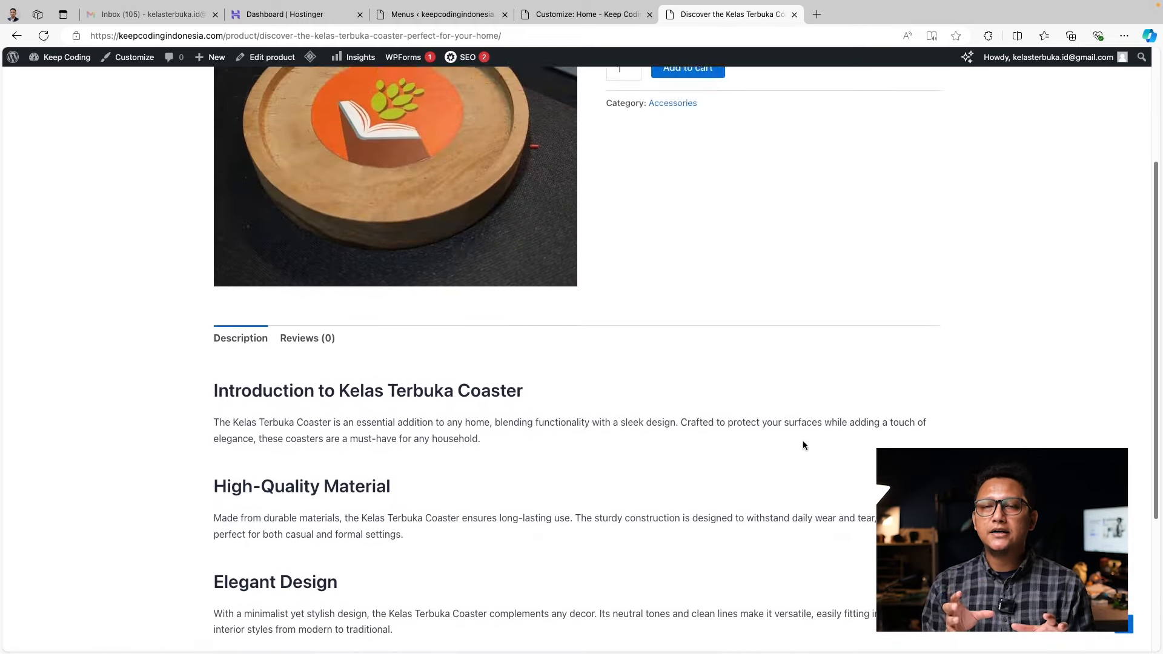
pyautogui.scroll(3, 803, 445)
pyautogui.click(481, 92)
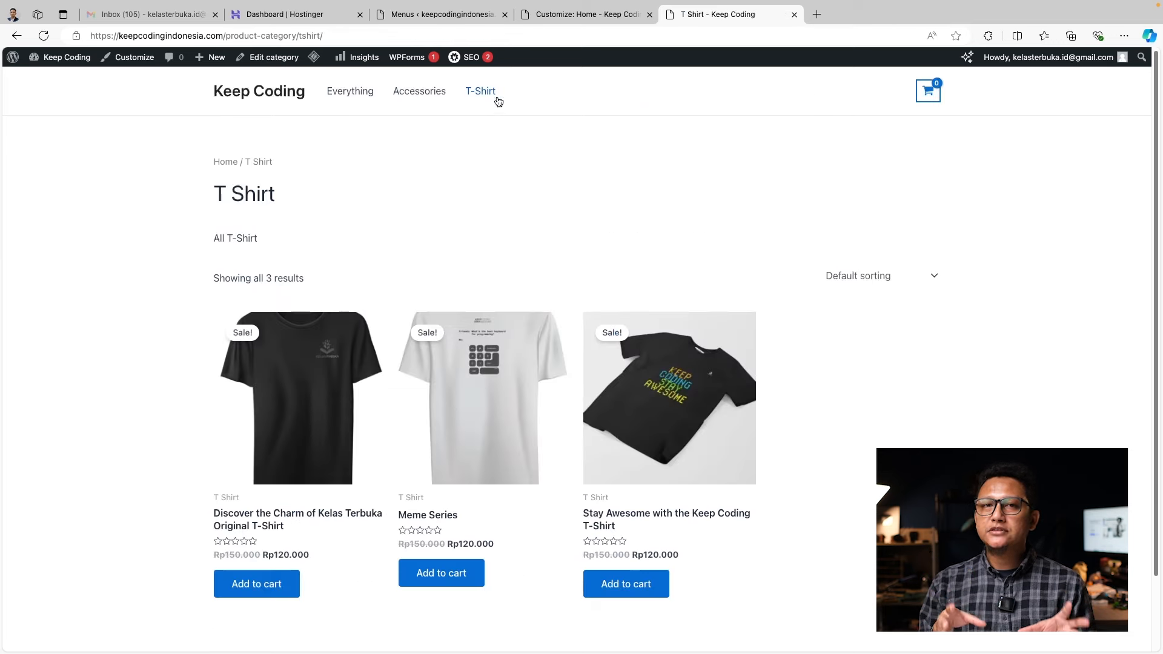
pyautogui.click(733, 330)
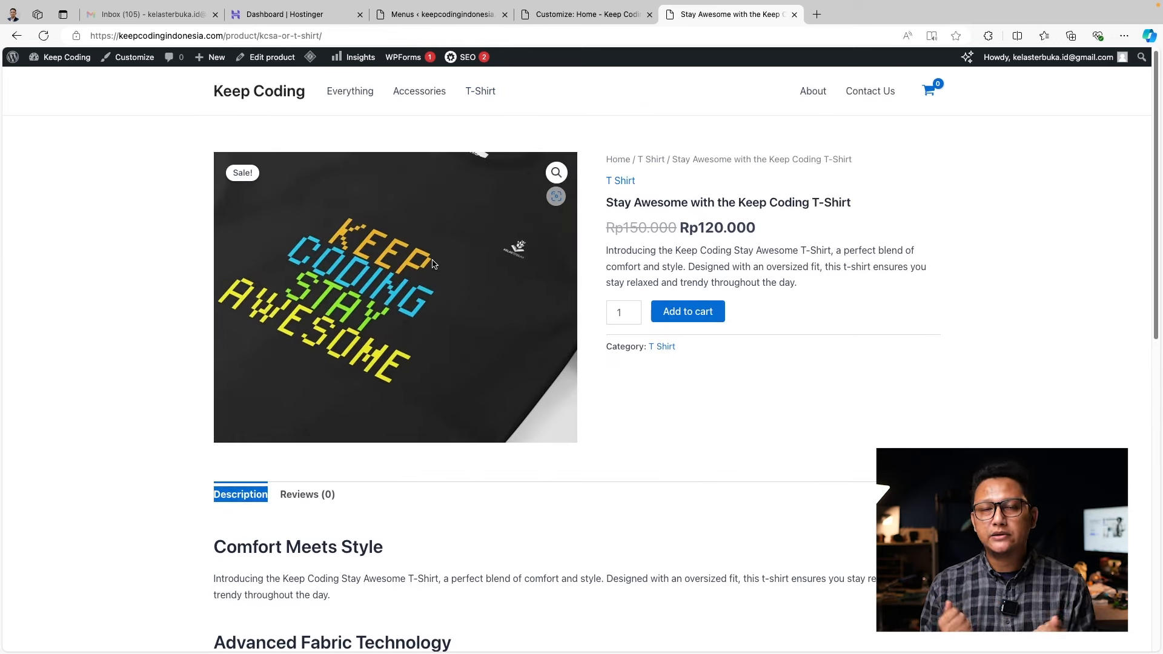
pyautogui.click(697, 407)
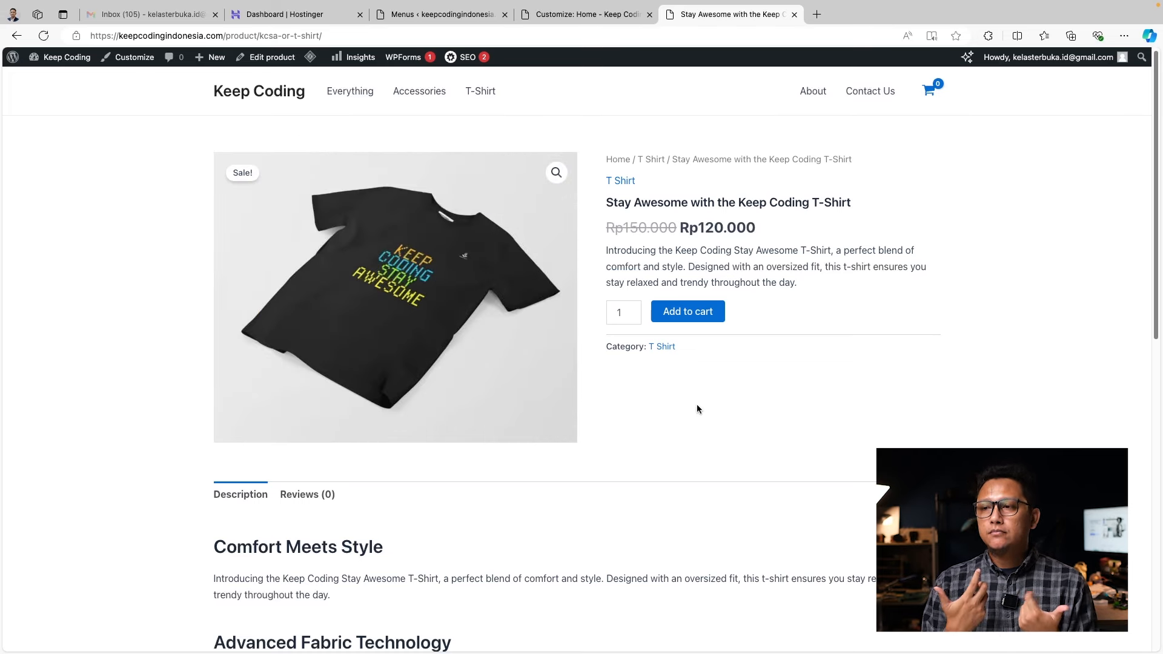
pyautogui.click(301, 495)
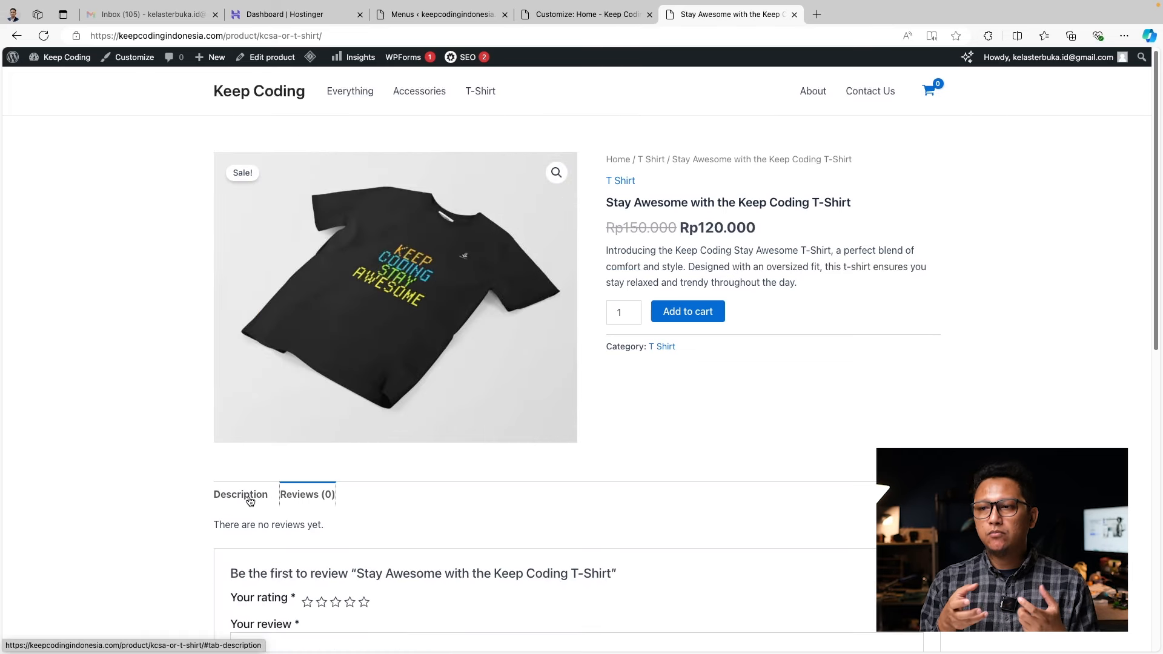
pyautogui.click(247, 498)
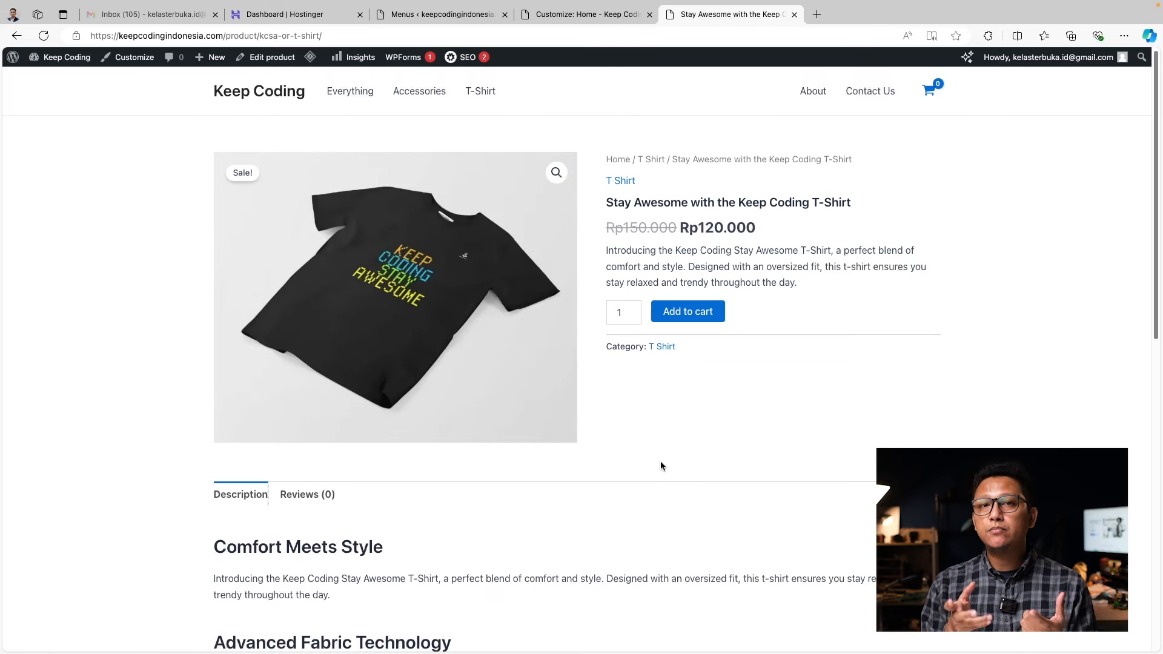
pyautogui.scroll(-6, 661, 464)
pyautogui.scroll(5, 660, 464)
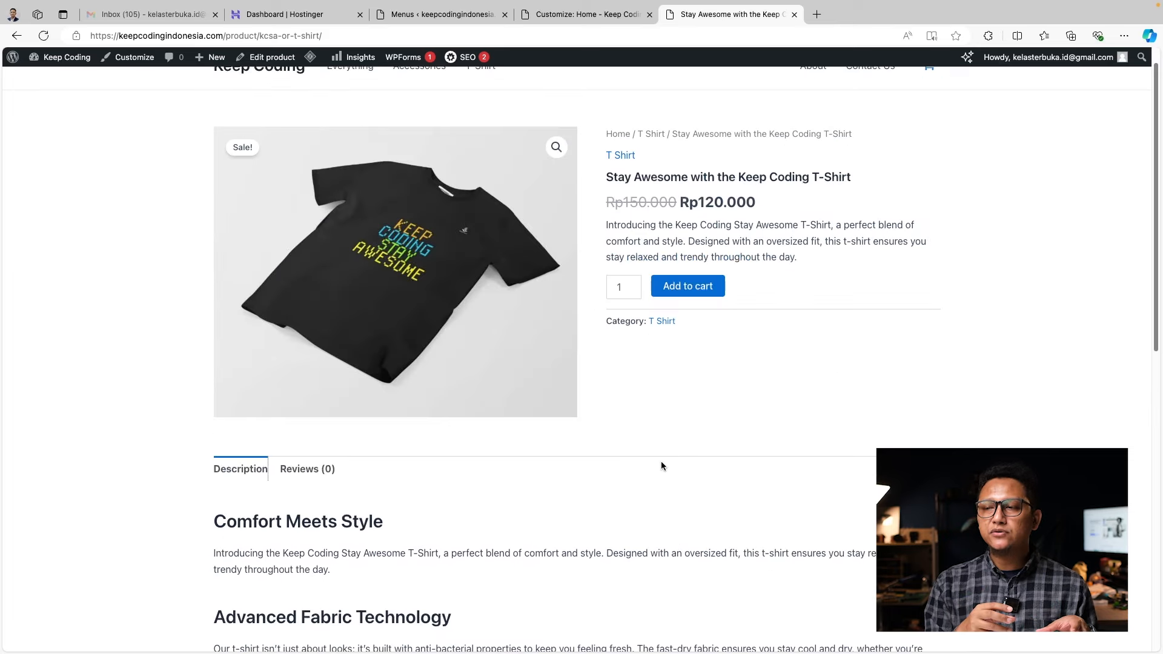
pyautogui.scroll(1, 660, 461)
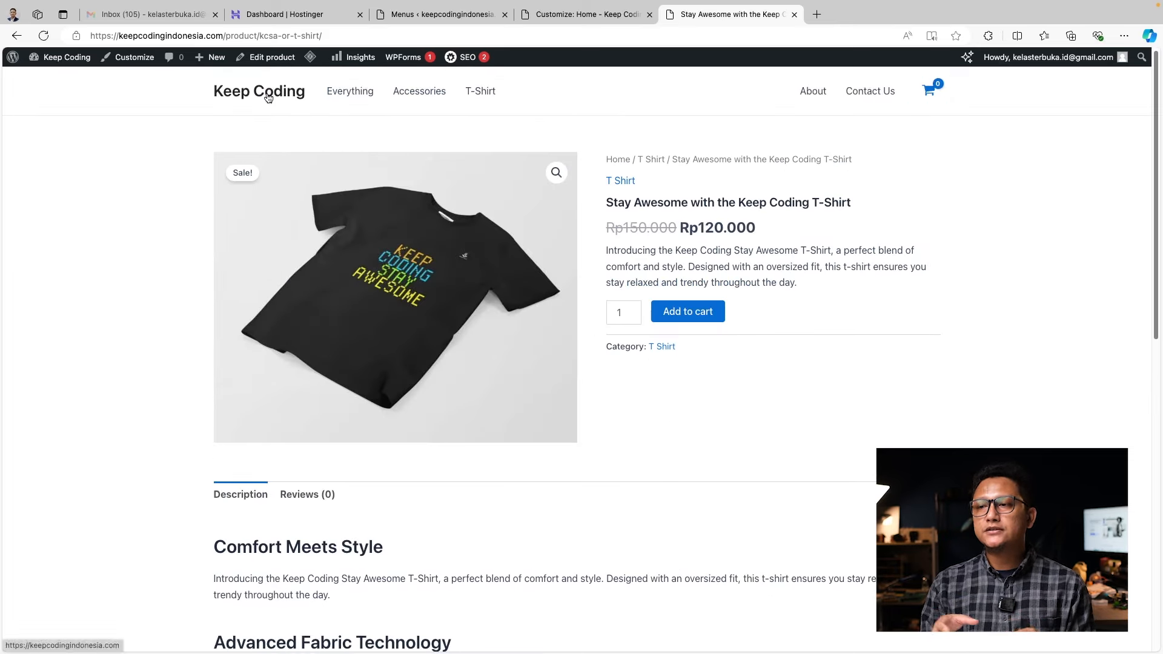
pyautogui.click(268, 98)
pyautogui.scroll(-3, 676, 413)
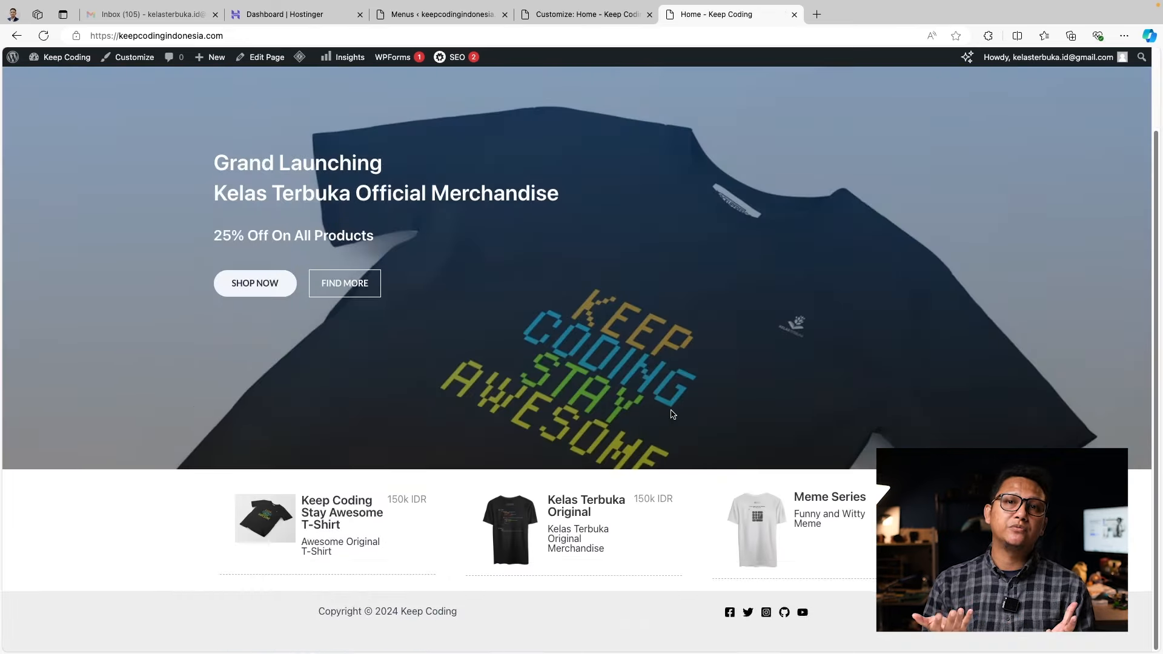
pyautogui.scroll(3, 673, 414)
# Load keepcodingindonesia.com in a new InPrivate window
pyautogui.hotkey('ctrl', 'shift', 'n')
pyautogui.write('keep')
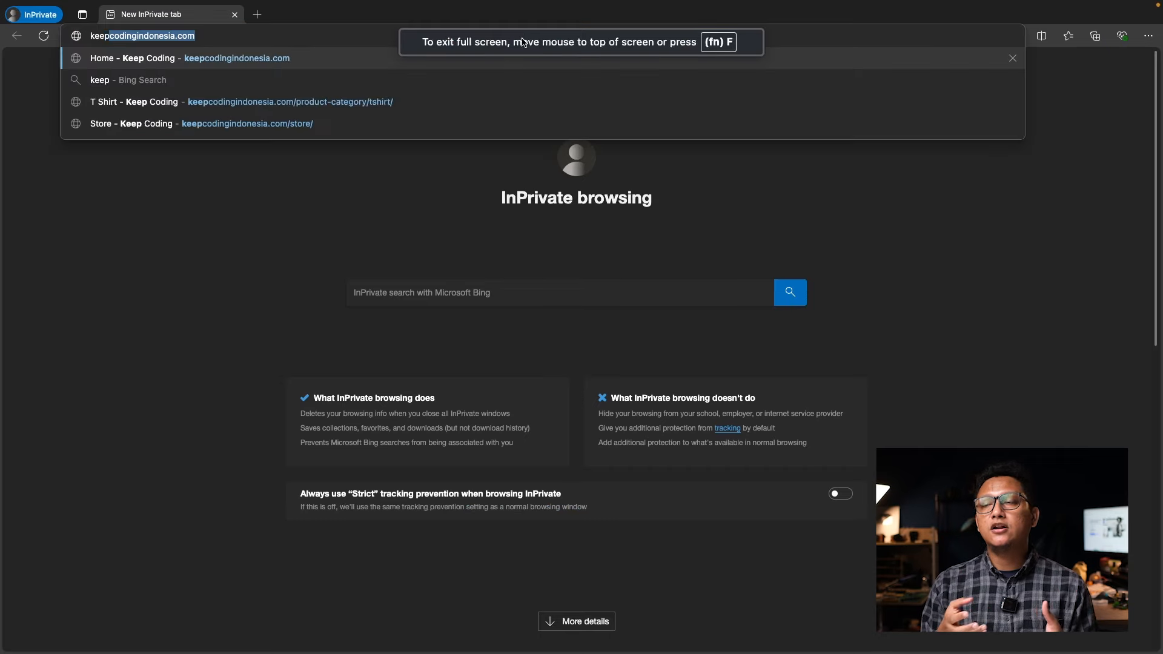
pyautogui.press('Return')
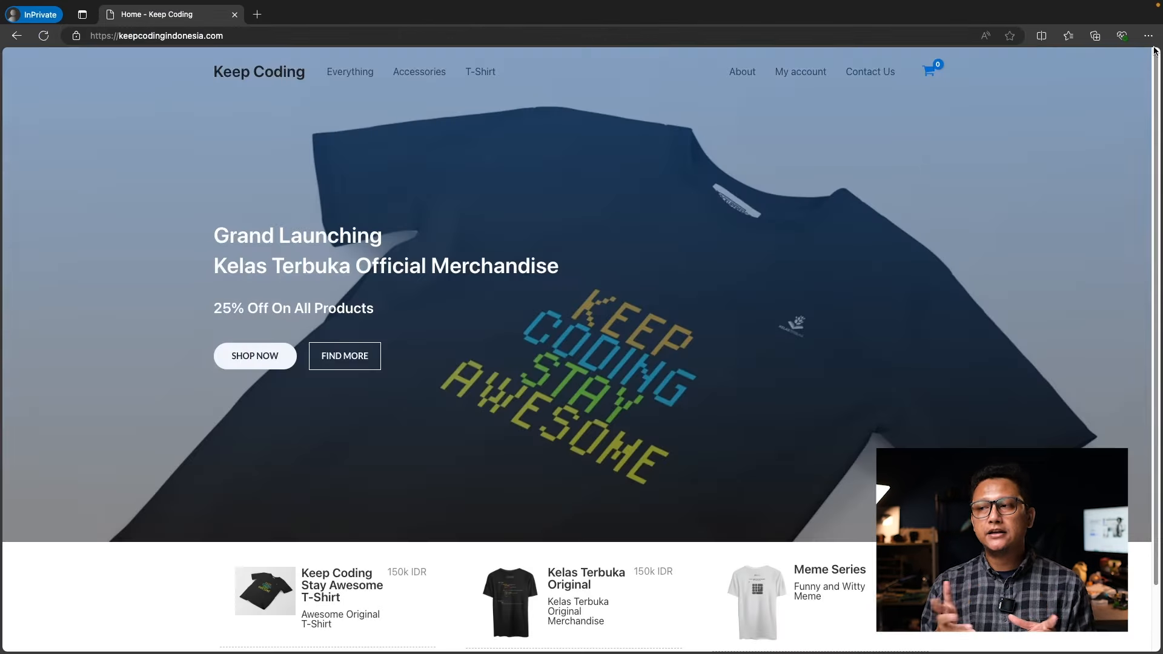
# Inspect the page in the iPhone SE device view and open the mobile navigation menu
pyautogui.rightClick(939, 244)
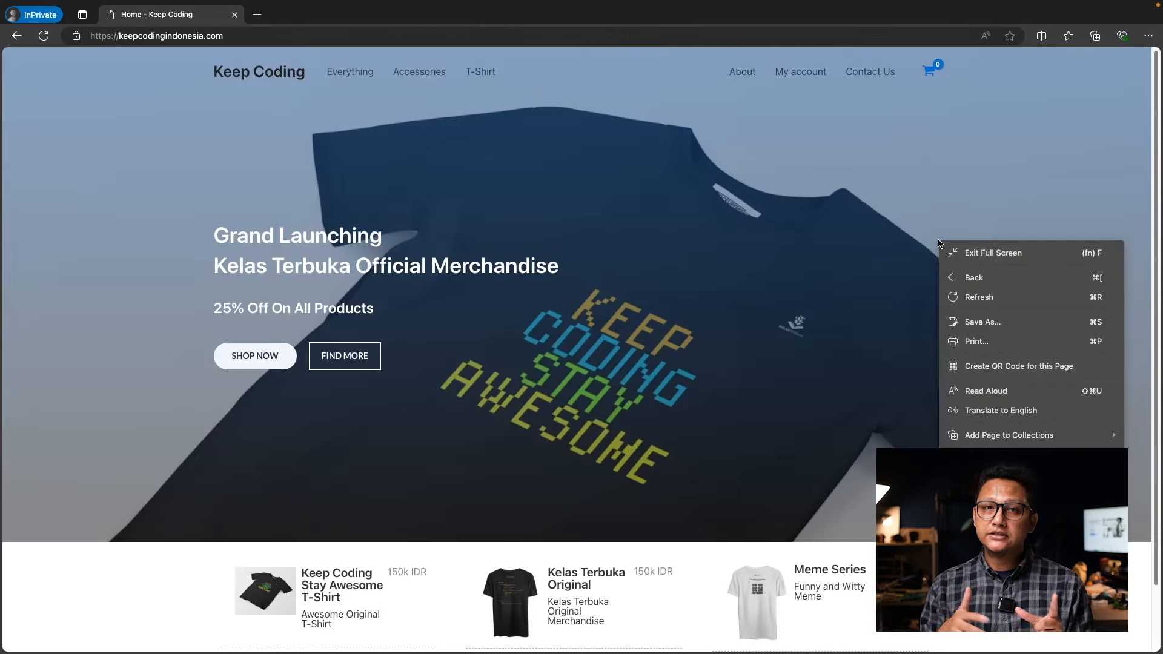
pyautogui.click(973, 524)
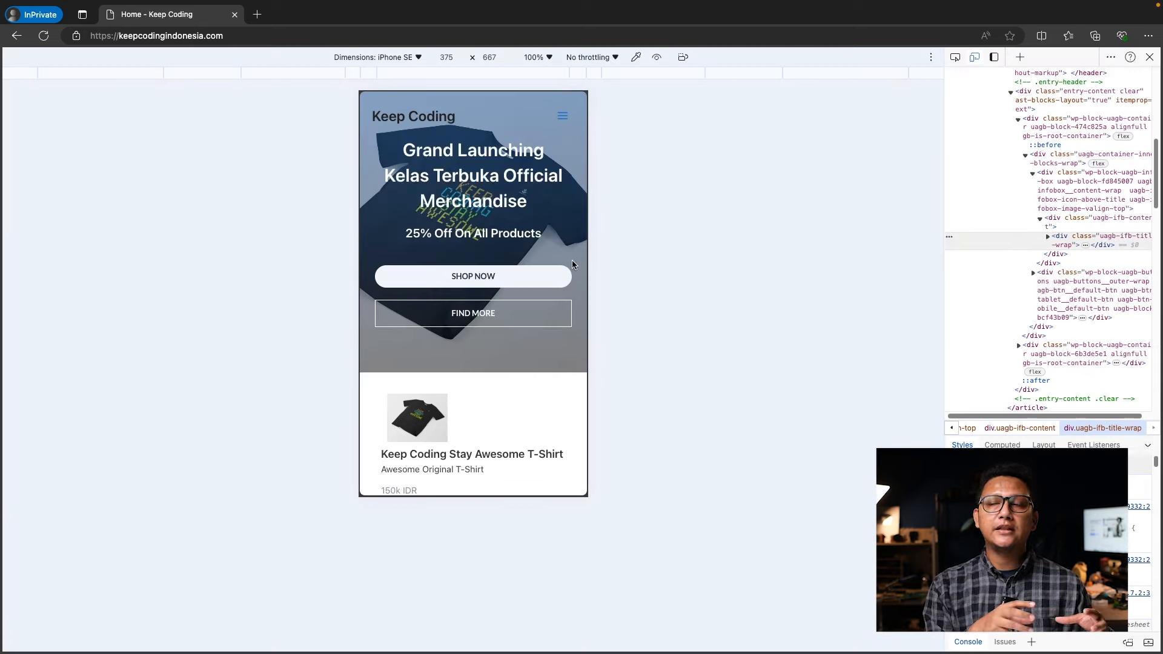
pyautogui.scroll(-8, 578, 255)
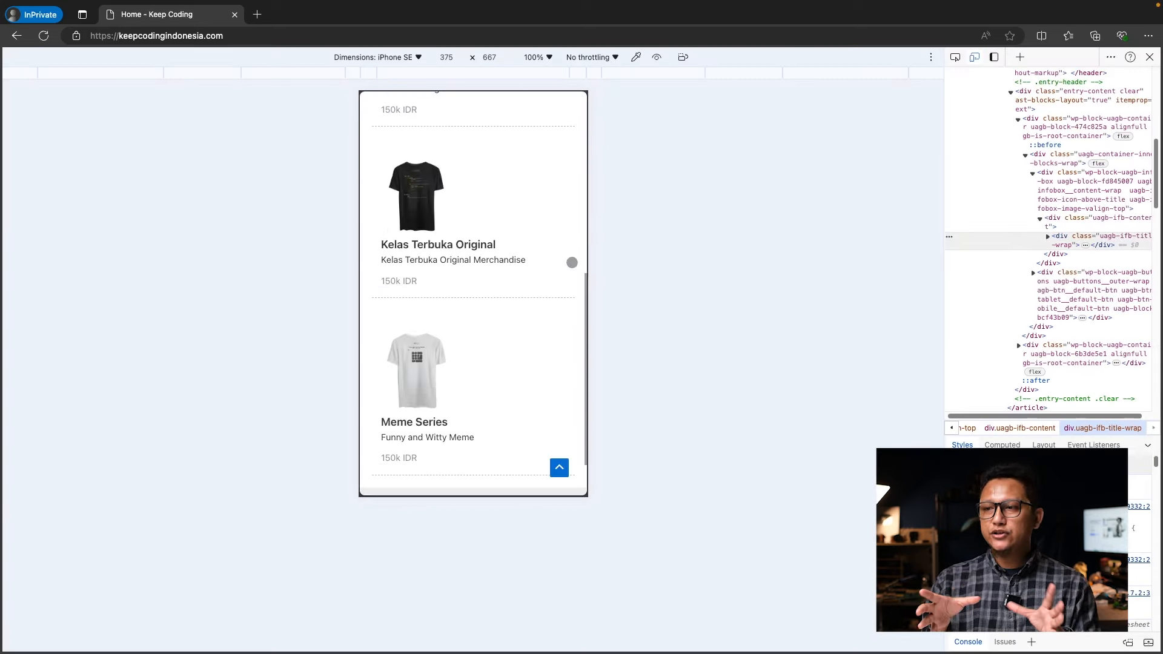
pyautogui.scroll(10, 572, 262)
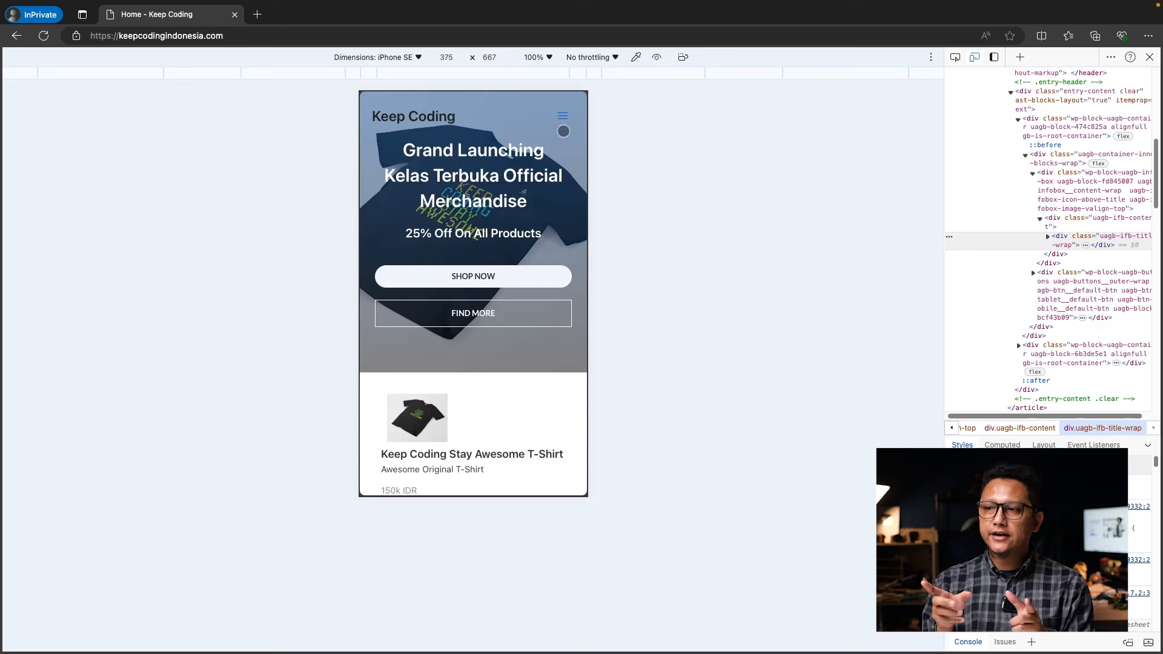
pyautogui.click(562, 113)
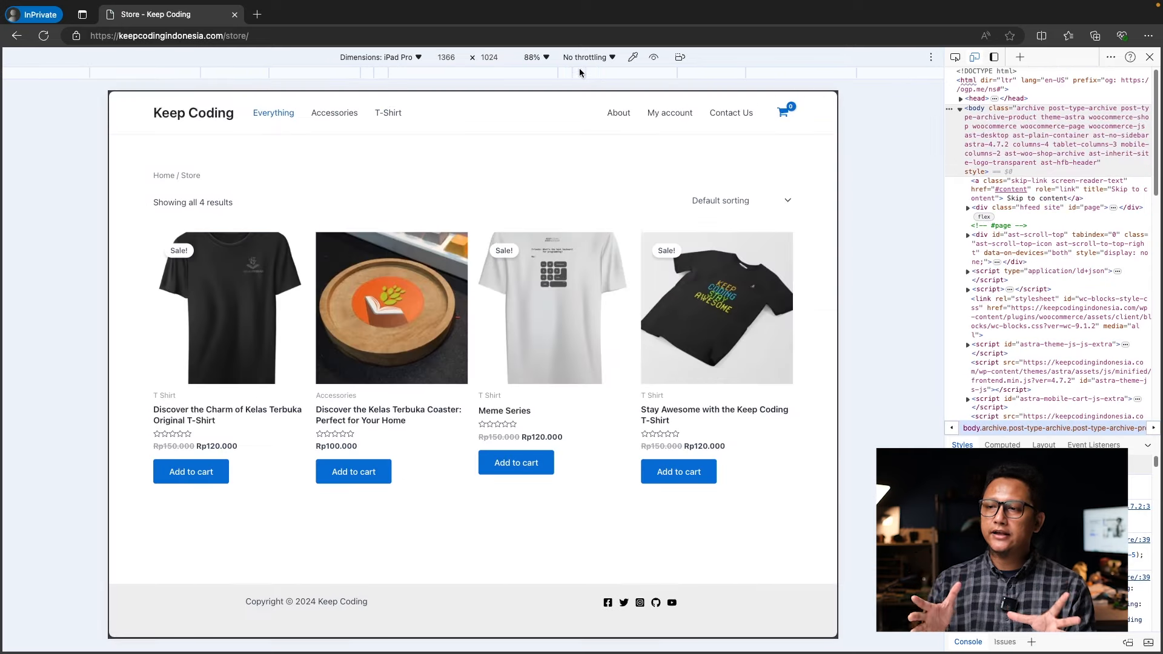
# In the iPad Pro view, visit the Home, Accessories, T Shirt and Everything pages
pyautogui.click(205, 112)
pyautogui.click(333, 112)
pyautogui.click(382, 112)
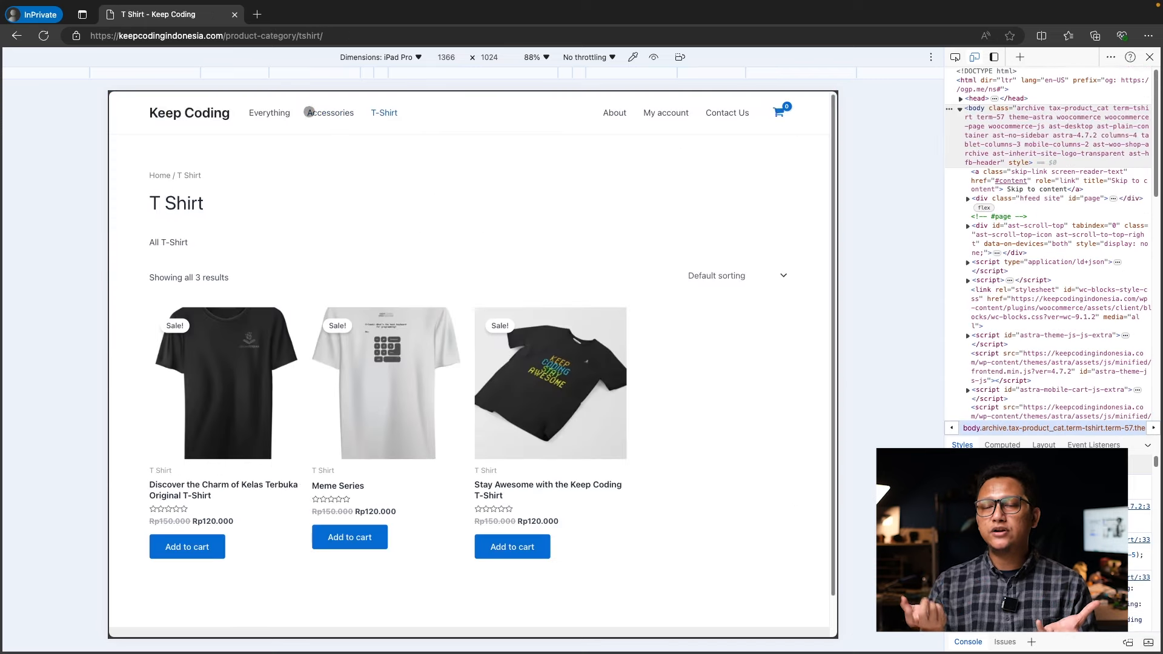
pyautogui.click(283, 116)
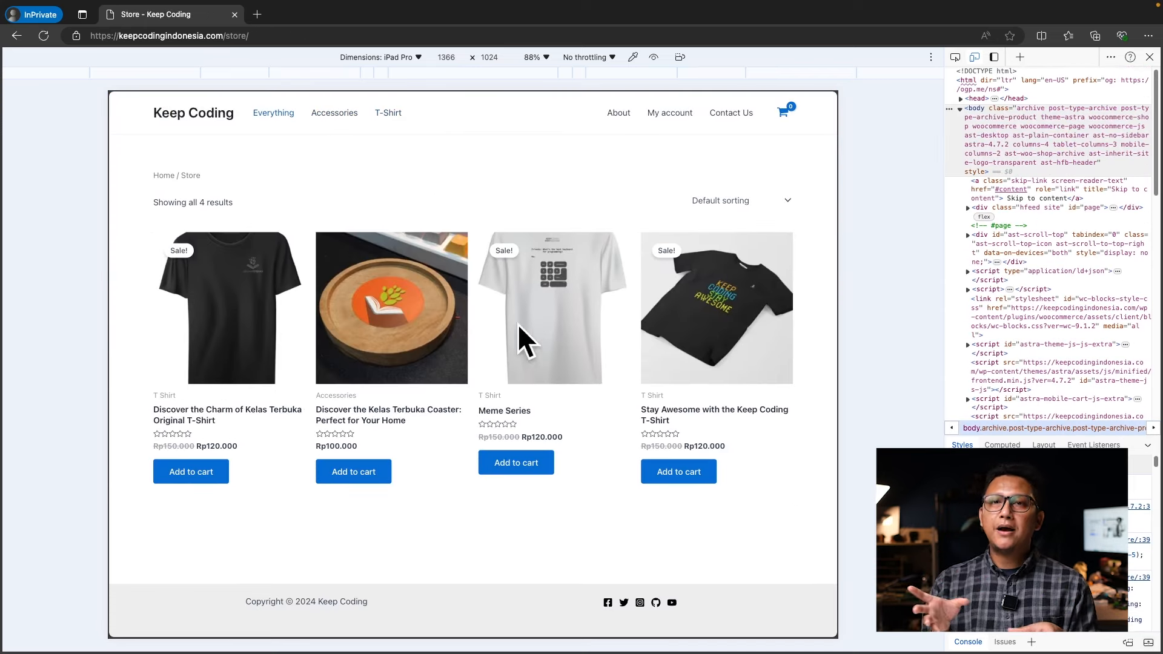